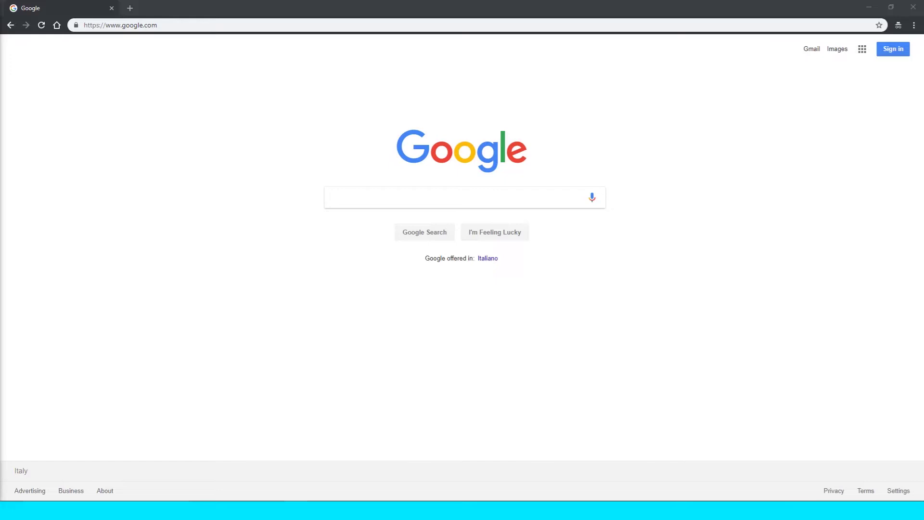
# Search Google for 'weebly' and open the Weebly Website Builder result.
pyautogui.click(419, 205)
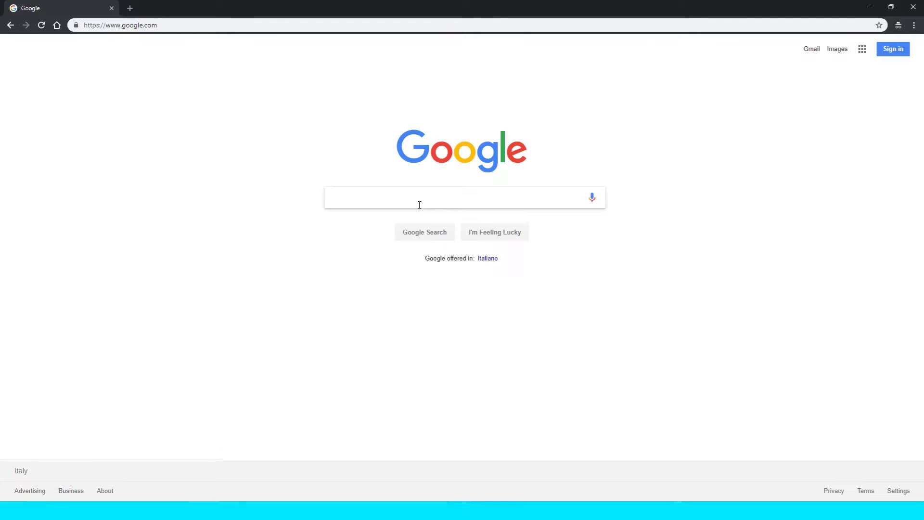
pyautogui.write('weebly')
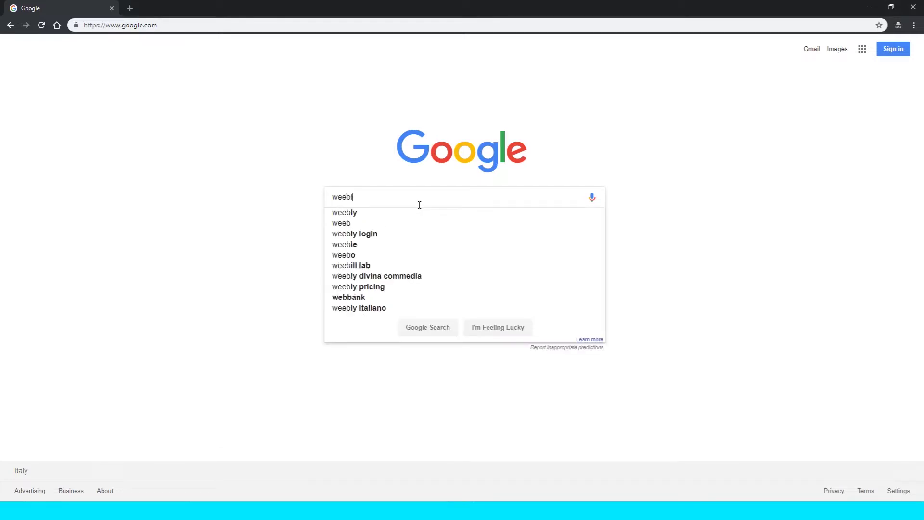
pyautogui.press('Return')
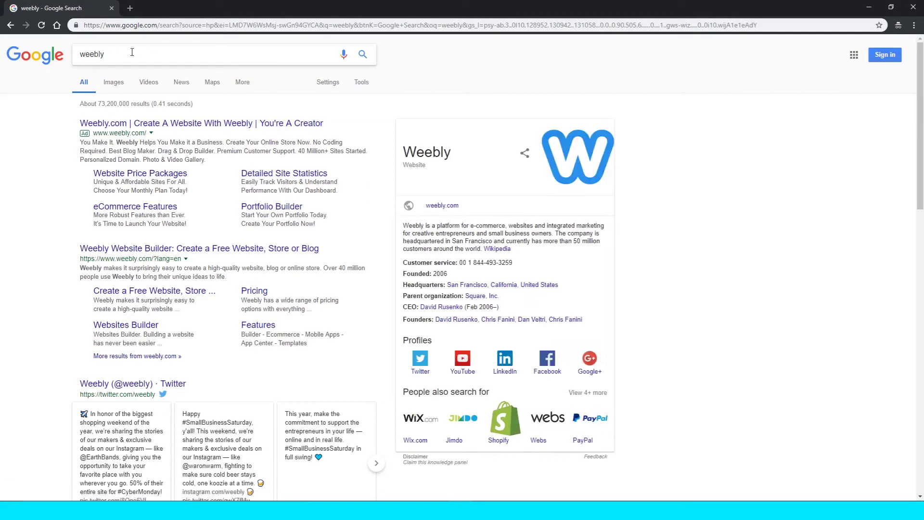
pyautogui.click(179, 249)
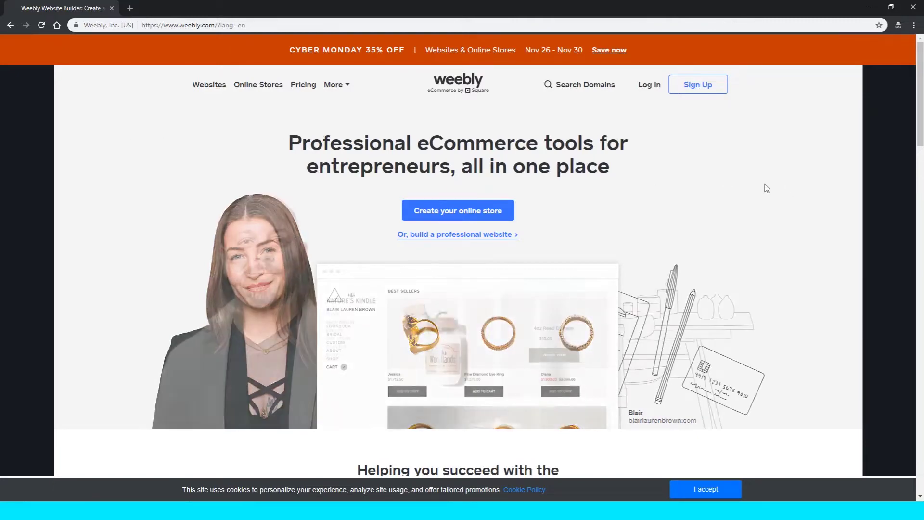
# Sign up for Weebly with a Google account and switch to the Weebly Dashboard tab.
pyautogui.click(689, 88)
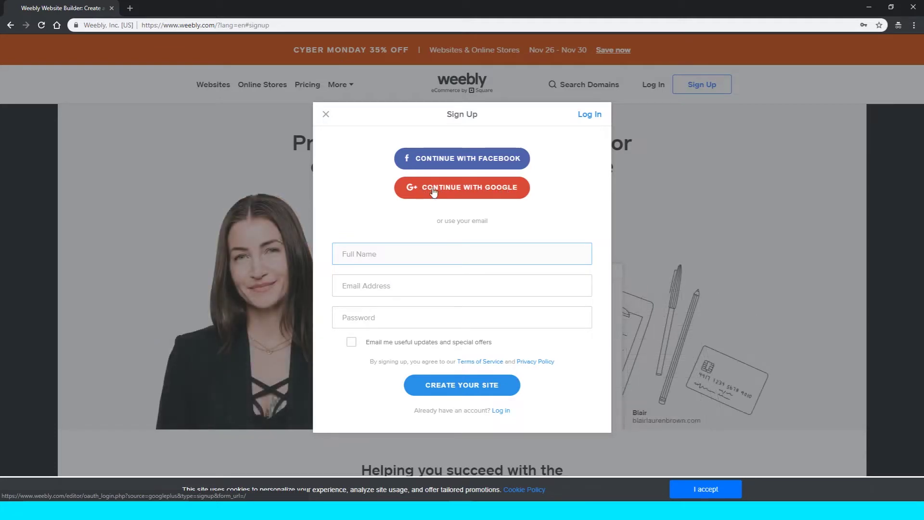
pyautogui.click(433, 192)
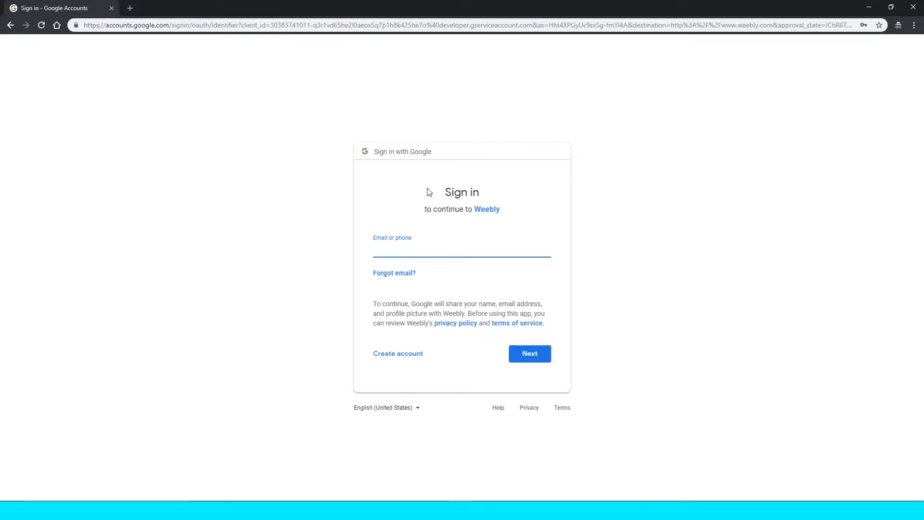
pyautogui.hotkey('alt', 'Left')
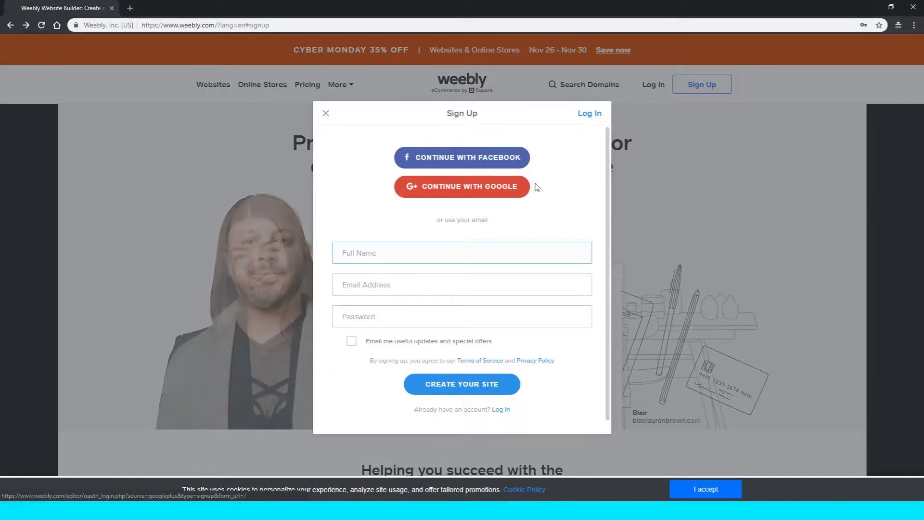
pyautogui.click(477, 188)
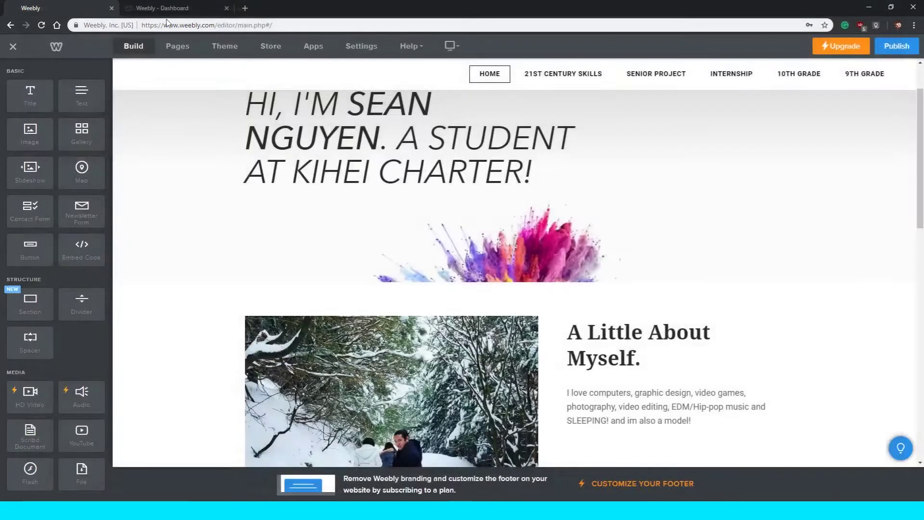
pyautogui.click(201, 9)
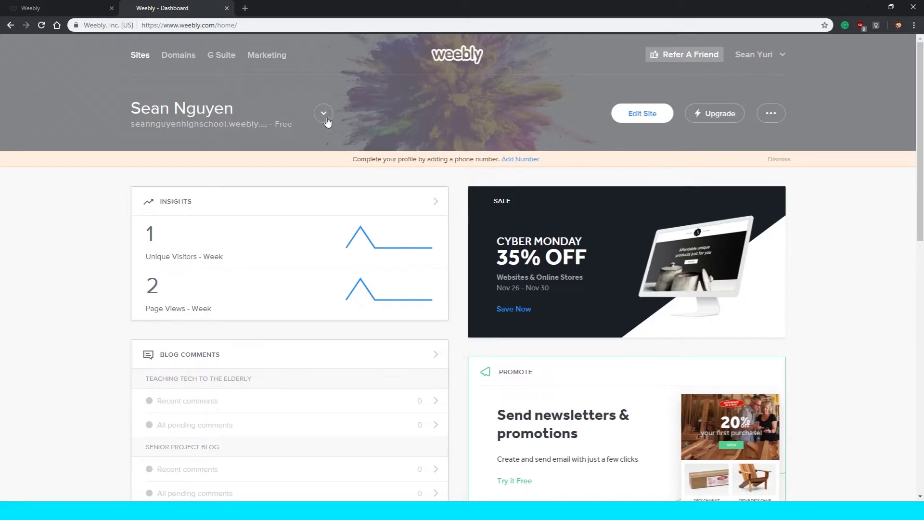
# Open the site-switcher list on the dashboard and choose Add Site.
pyautogui.scroll(-1, 327, 121)
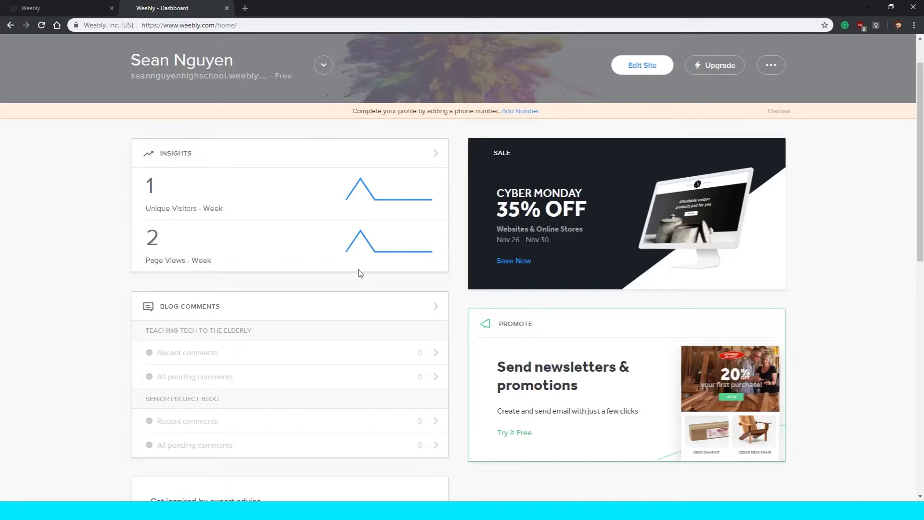
pyautogui.scroll(-3, 390, 275)
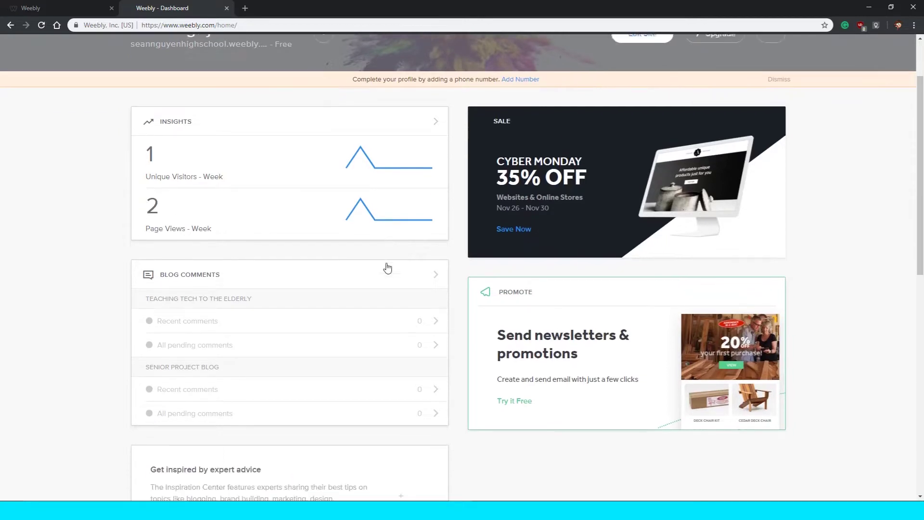
pyautogui.scroll(4, 388, 266)
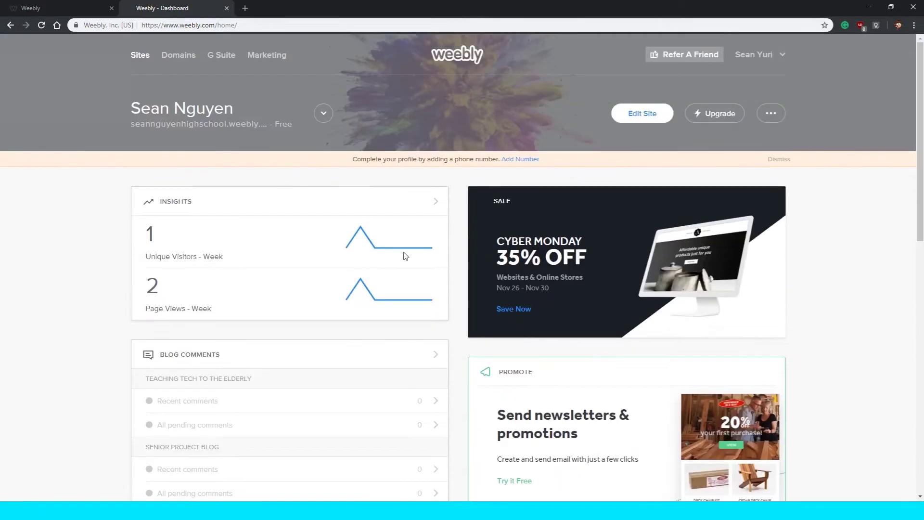
pyautogui.click(323, 113)
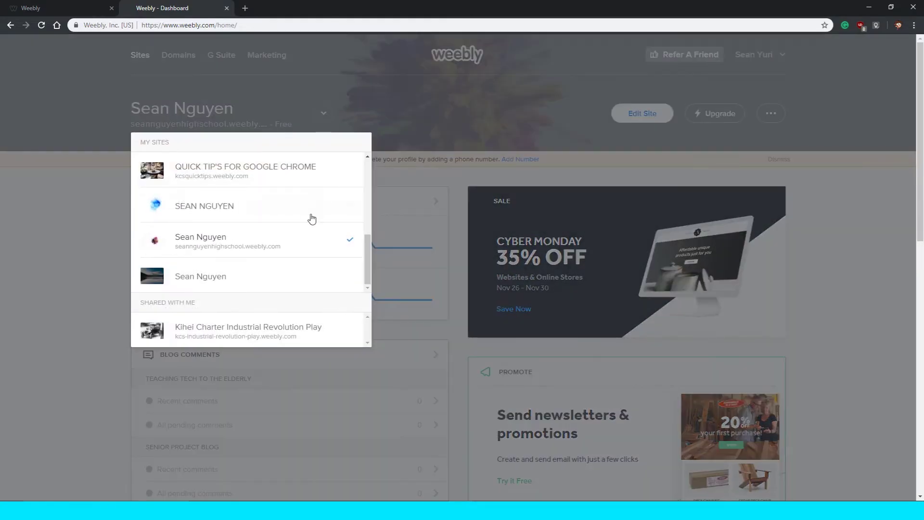
pyautogui.scroll(2, 312, 219)
pyautogui.scroll(3, 311, 218)
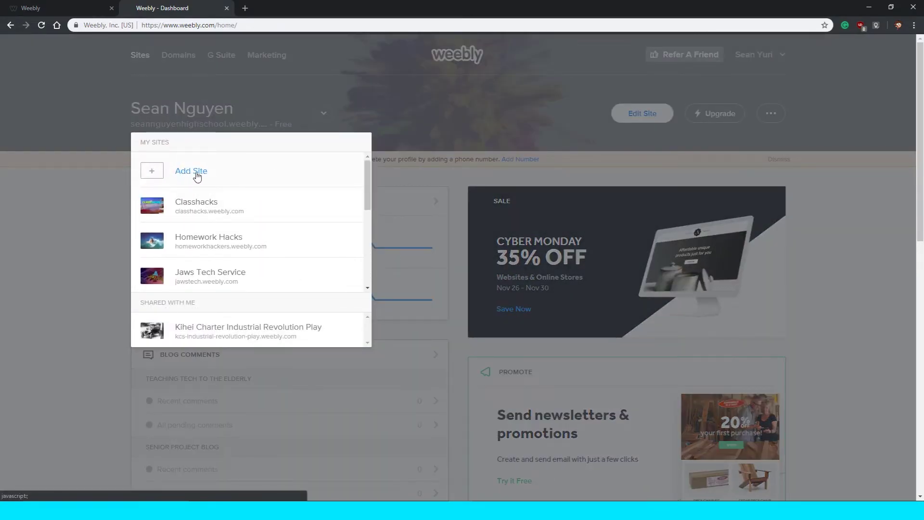
pyautogui.click(392, 135)
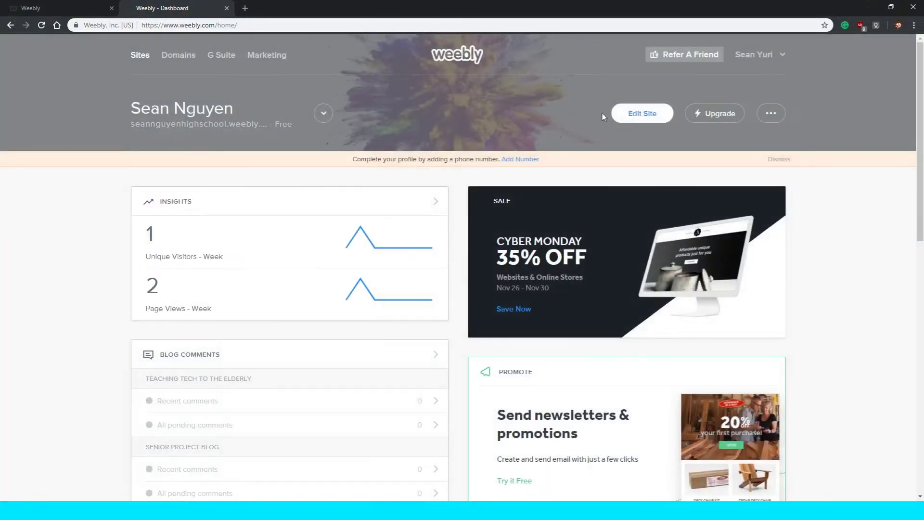
pyautogui.click(322, 115)
pyautogui.scroll(5, 237, 204)
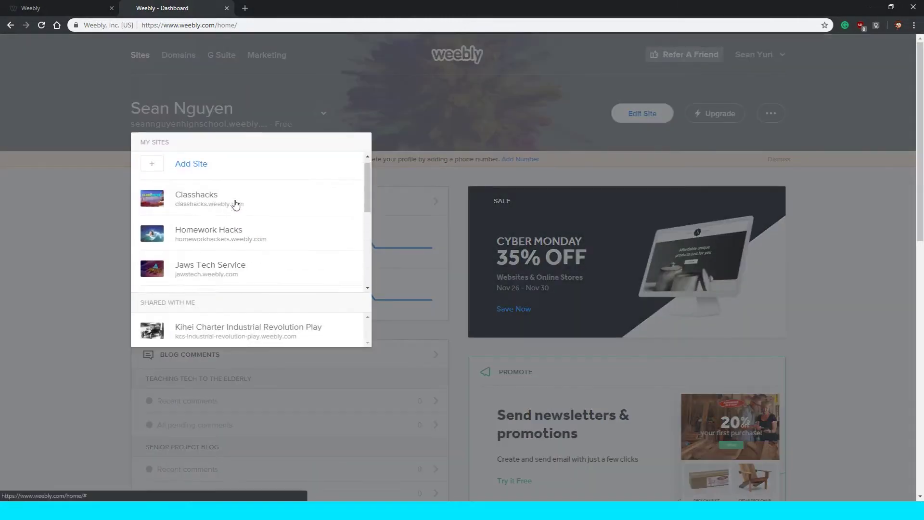
pyautogui.click(258, 180)
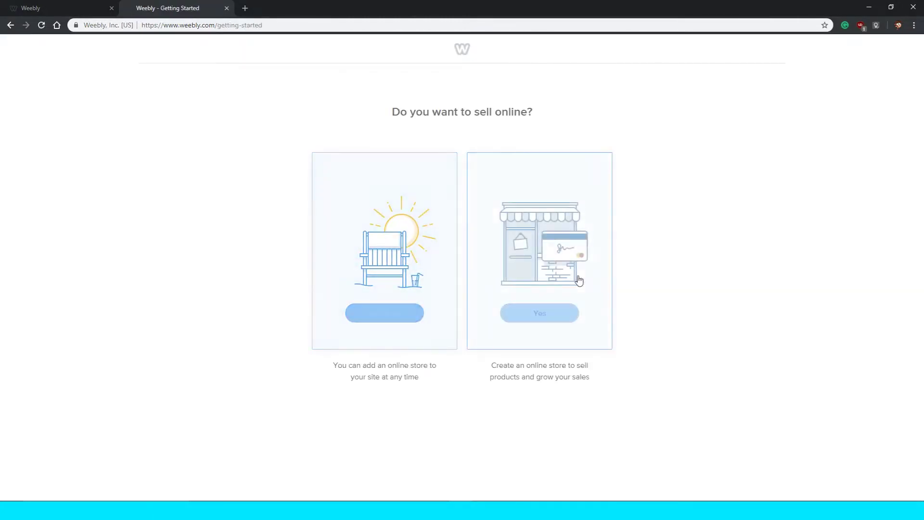
# Answer Not Now to the 'Do you want to sell online?' question.
pyautogui.moveTo(406, 110); pyautogui.dragTo(523, 111)
pyautogui.tripleClick(520, 110)
pyautogui.click(450, 159)
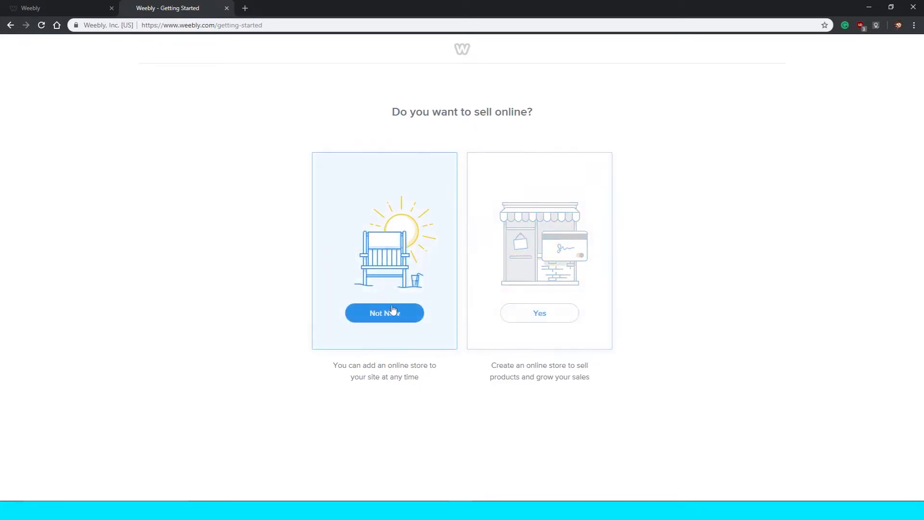
pyautogui.click(387, 311)
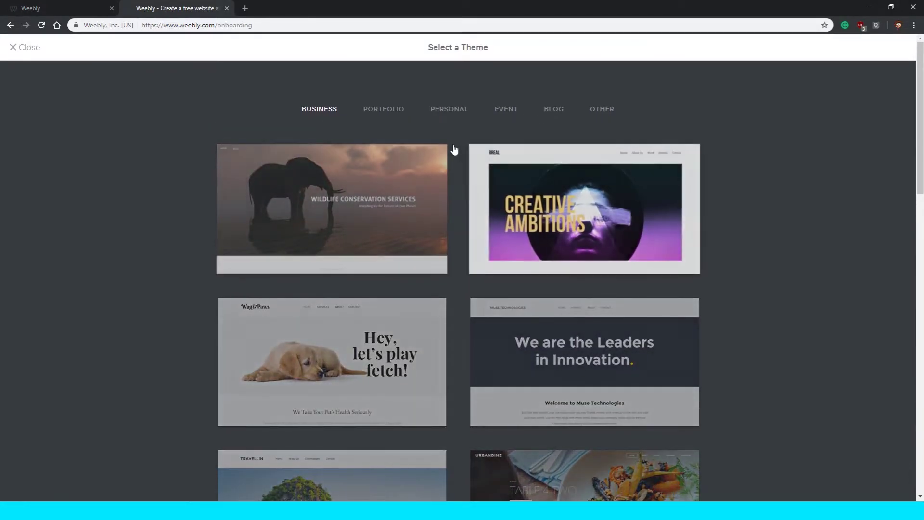
# Browse the business theme gallery and compare the Portfolio themes.
pyautogui.scroll(-6, 450, 122)
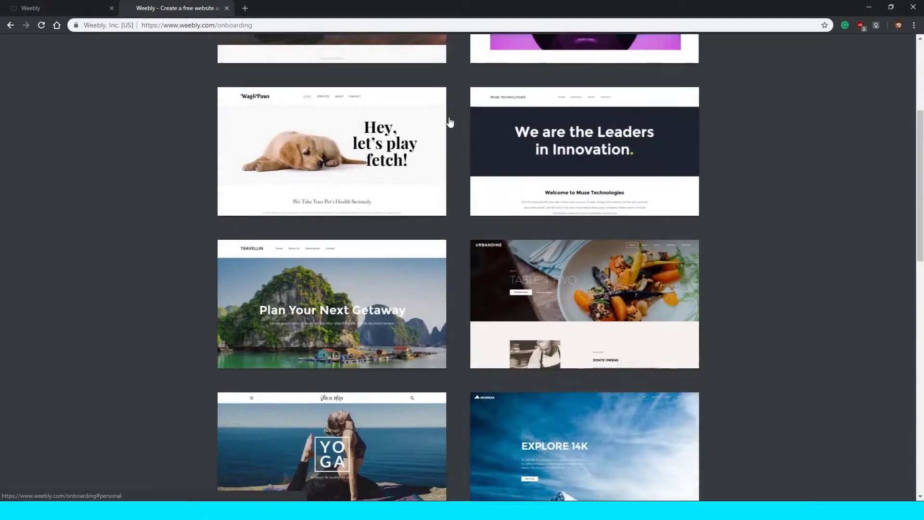
pyautogui.scroll(-7, 450, 124)
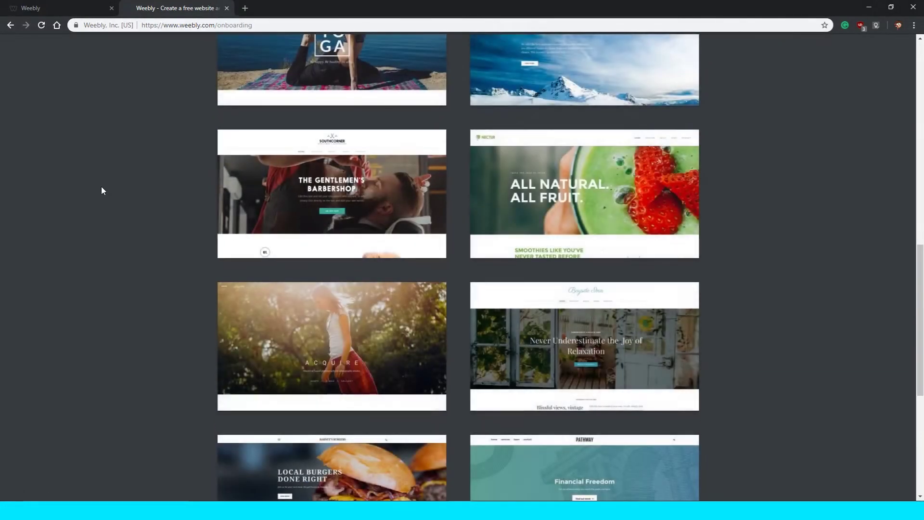
pyautogui.scroll(-4, 101, 188)
pyautogui.scroll(-2, 101, 191)
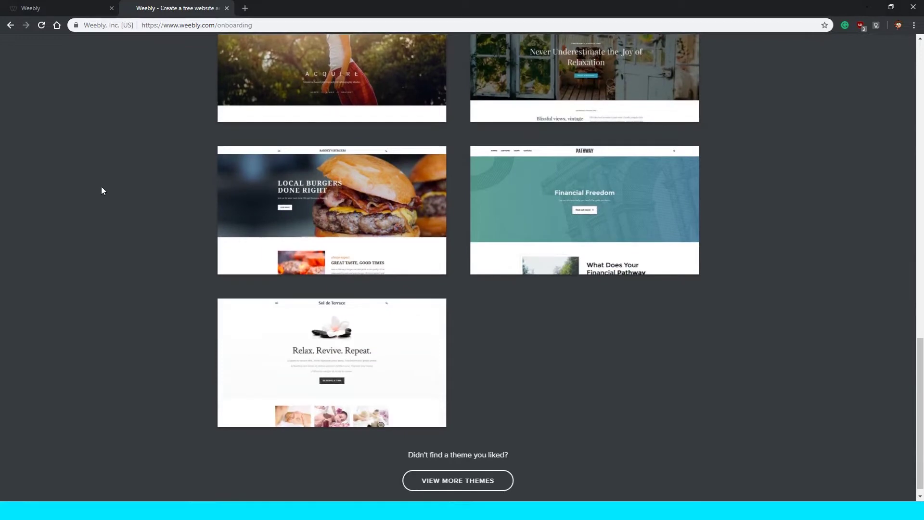
pyautogui.scroll(1, 102, 190)
pyautogui.scroll(15, 101, 190)
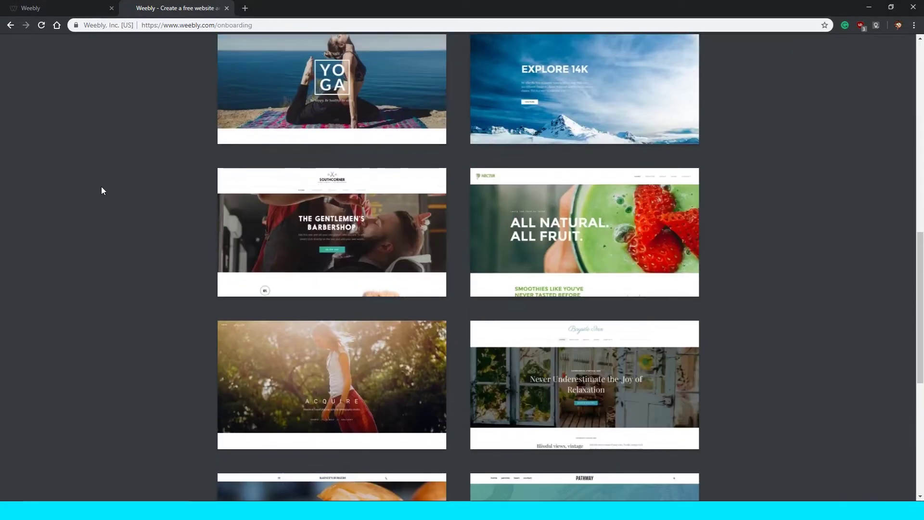
pyautogui.scroll(1, 102, 190)
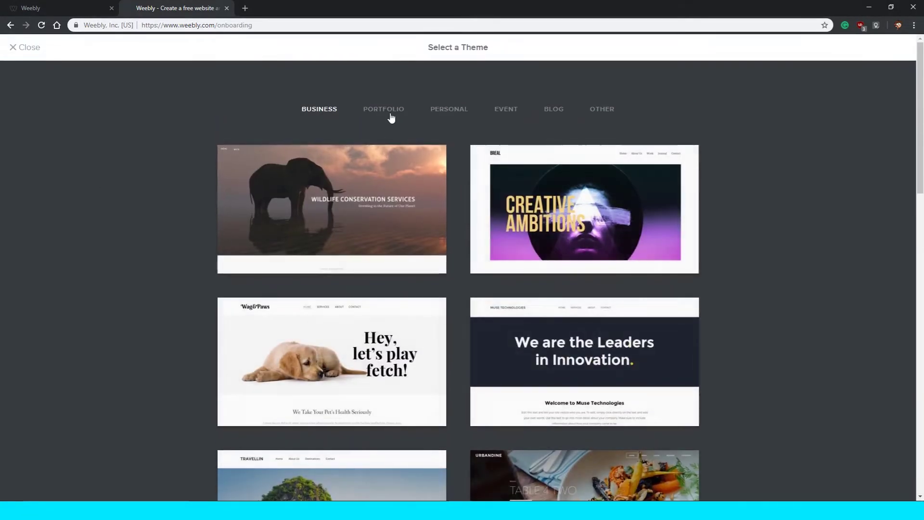
pyautogui.click(385, 112)
pyautogui.scroll(-6, 735, 144)
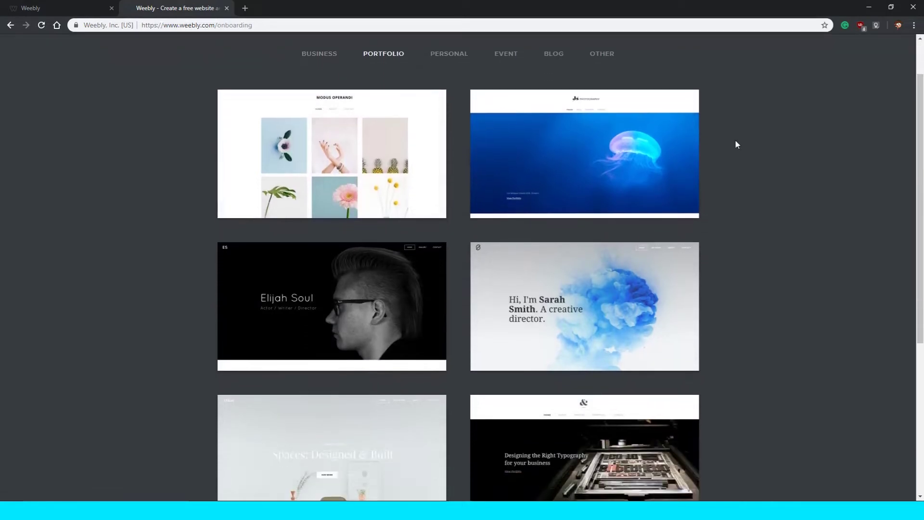
pyautogui.scroll(6, 736, 143)
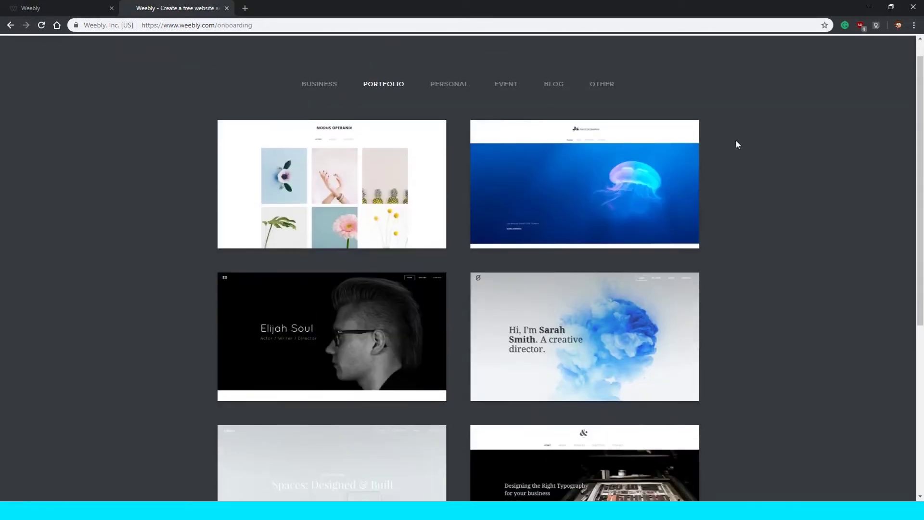
# Return to the Business themes and preview the Explore 14K theme.
pyautogui.click(379, 118)
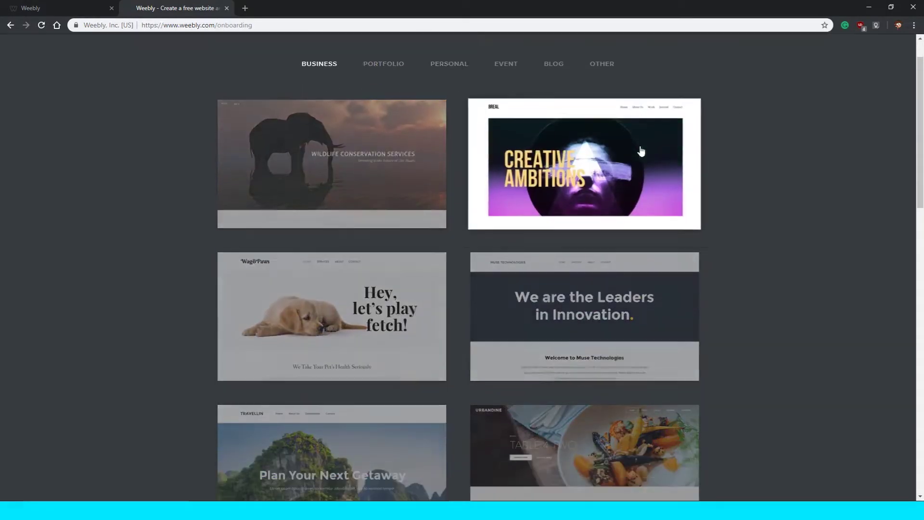
pyautogui.scroll(-7, 641, 151)
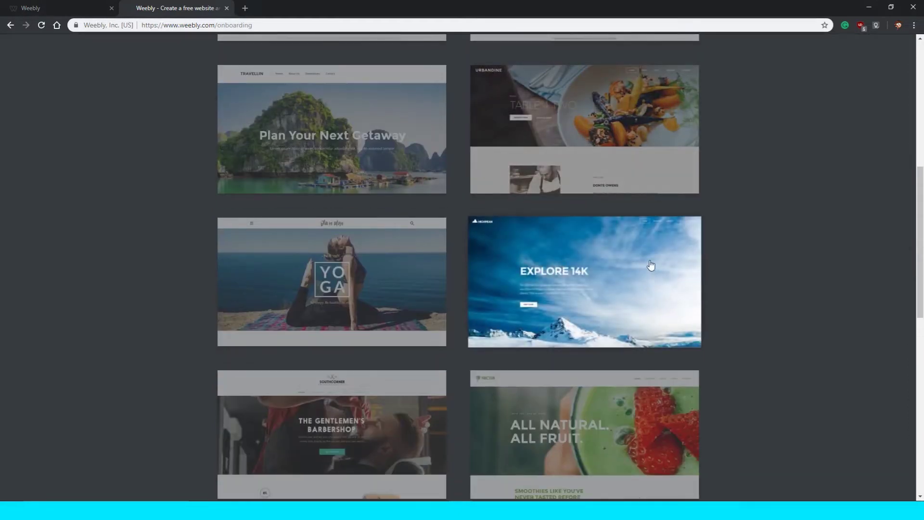
pyautogui.click(613, 284)
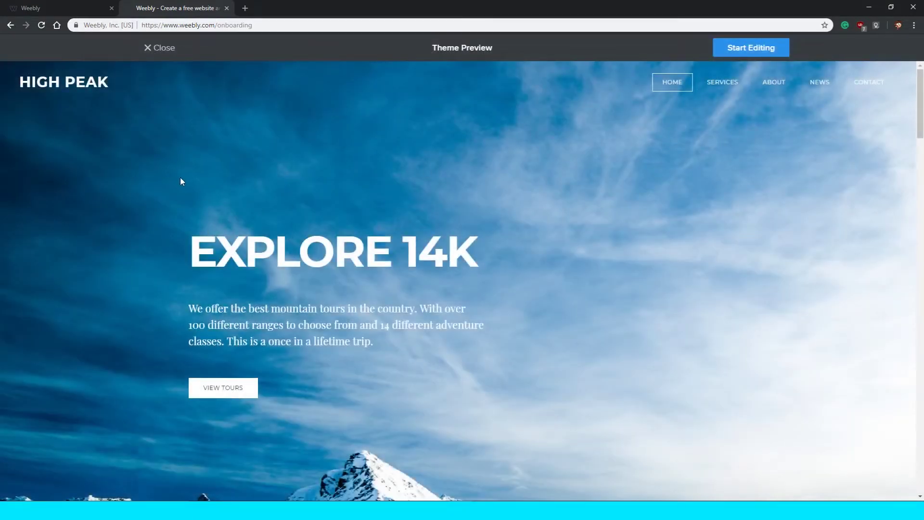
# Look through the High Peak theme preview and start editing a site from it.
pyautogui.scroll(-1, 183, 178)
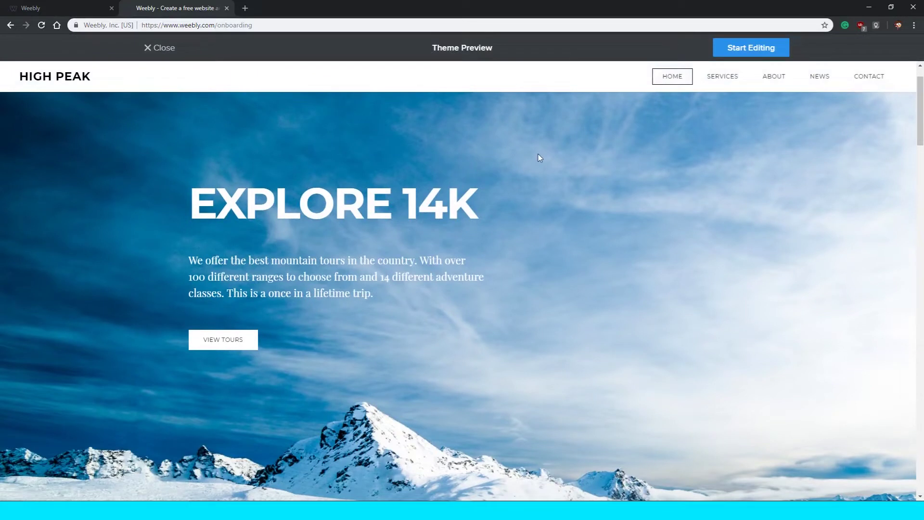
pyautogui.scroll(-1, 538, 157)
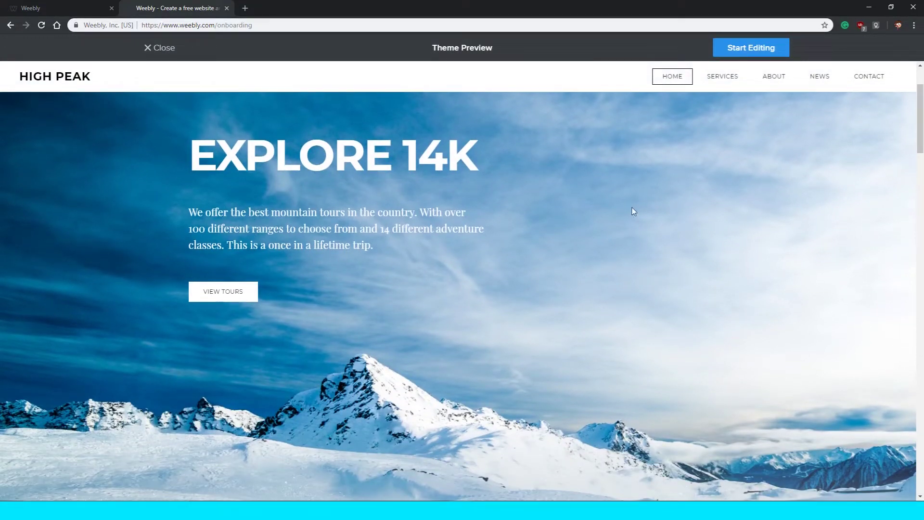
pyautogui.scroll(2, 556, 237)
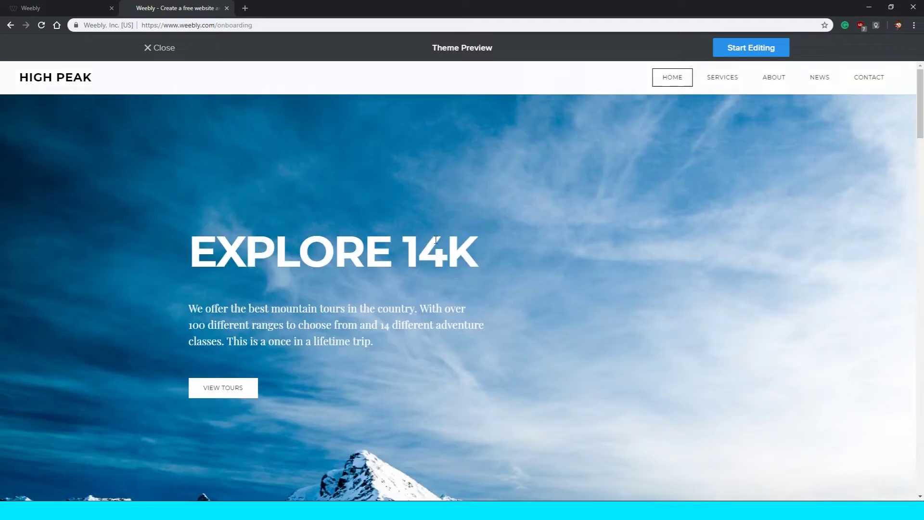
pyautogui.scroll(-5, 759, 197)
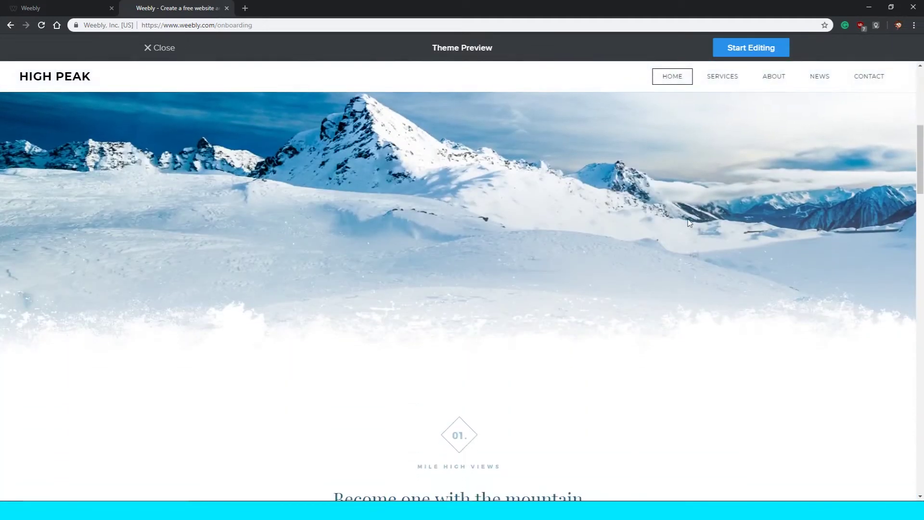
pyautogui.scroll(-5, 404, 257)
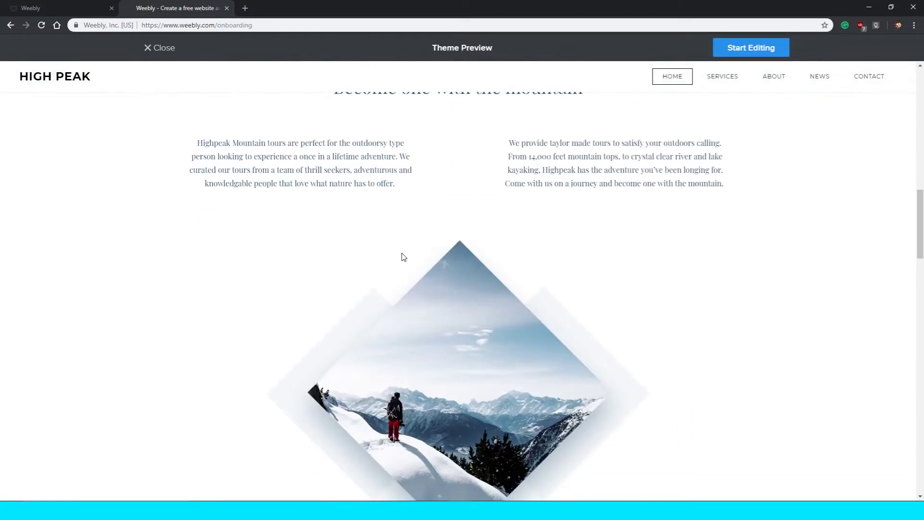
pyautogui.scroll(-10, 403, 257)
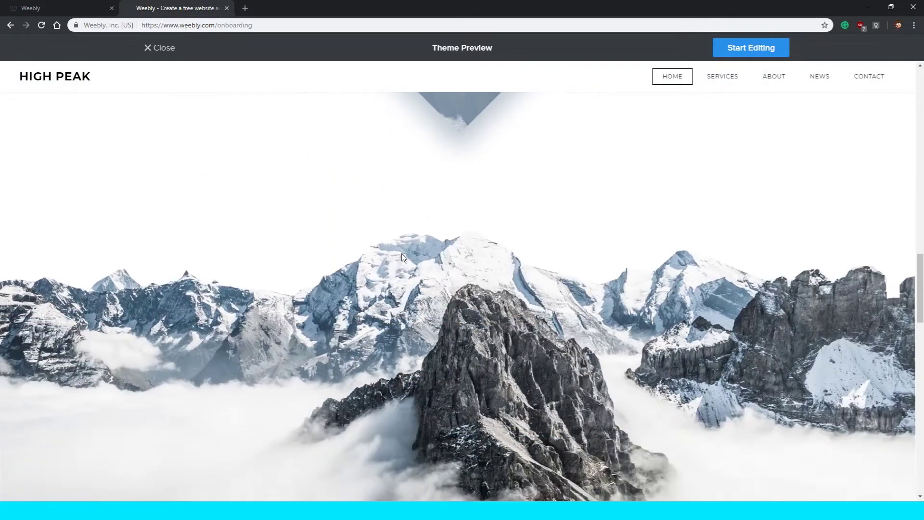
pyautogui.scroll(8, 704, 236)
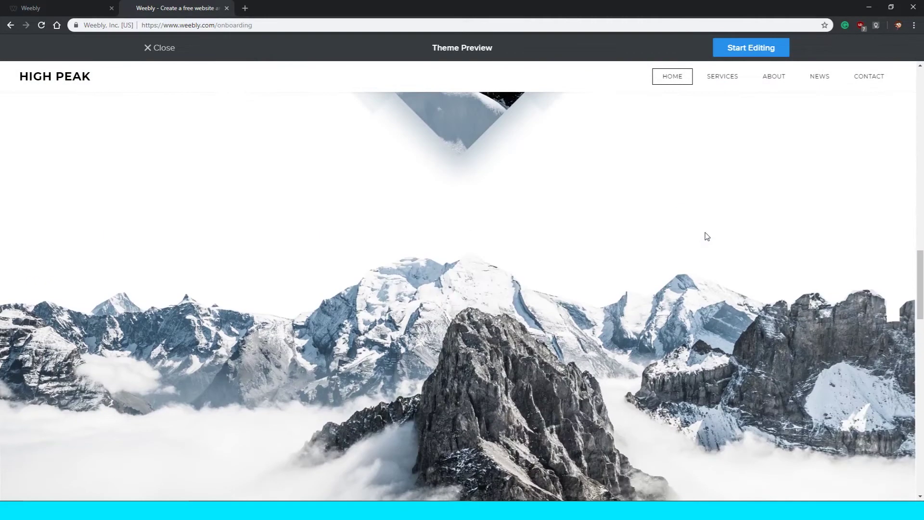
pyautogui.click(754, 53)
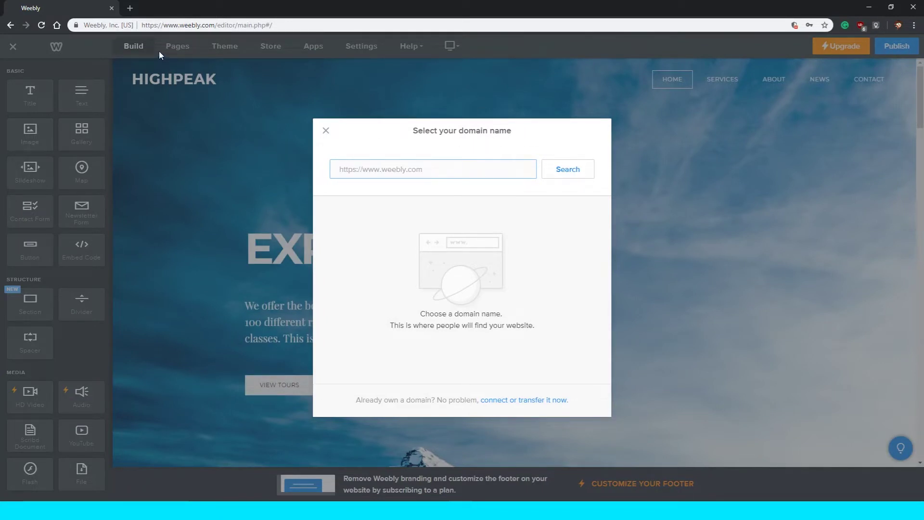
# Open a new browser tab beside the Weebly editor.
pyautogui.click(128, 8)
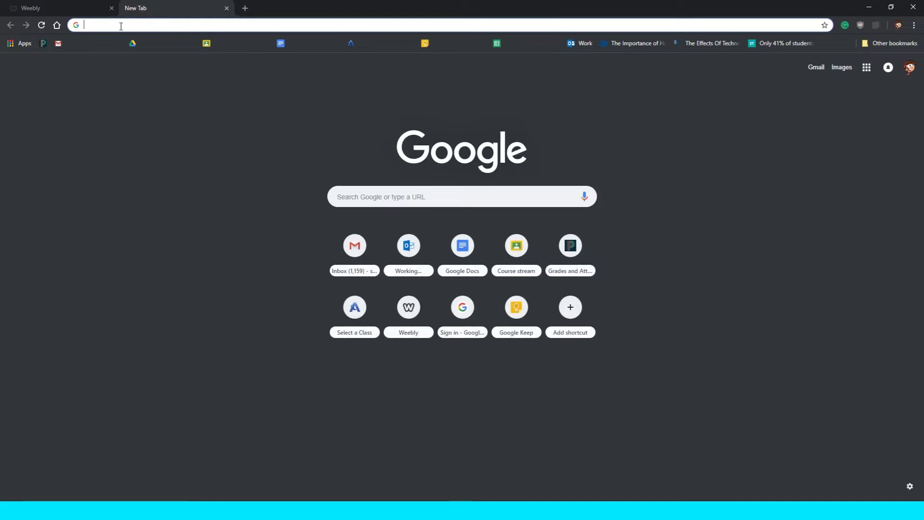
# Load google.com in the new tab, then go back to the Weebly editor tab.
pyautogui.write('goog')
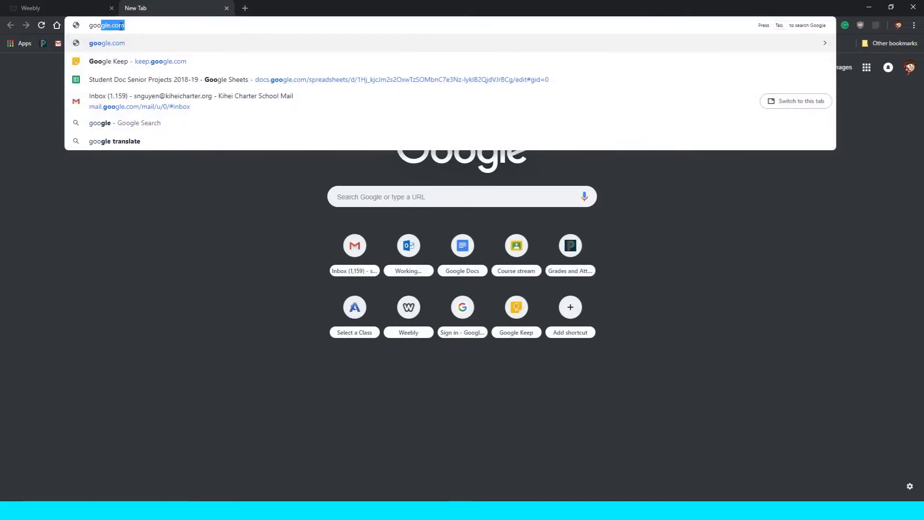
pyautogui.write('le.com')
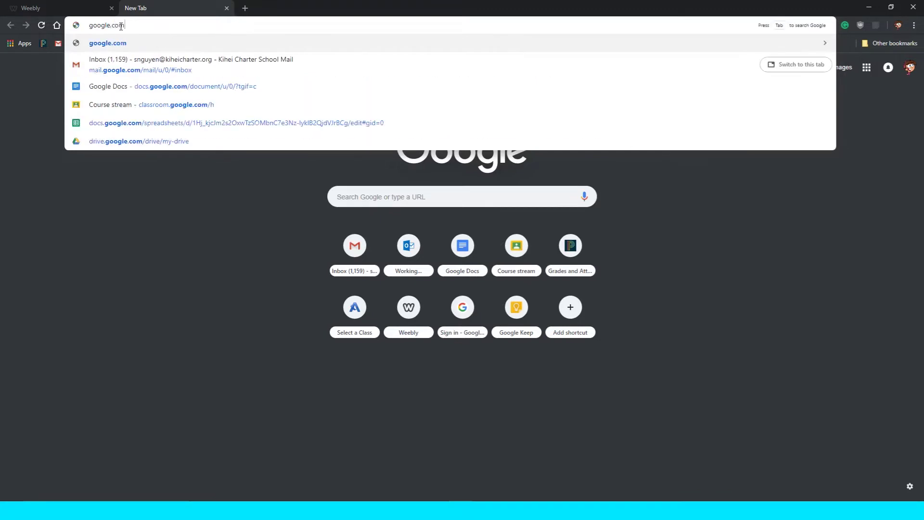
pyautogui.press('Return')
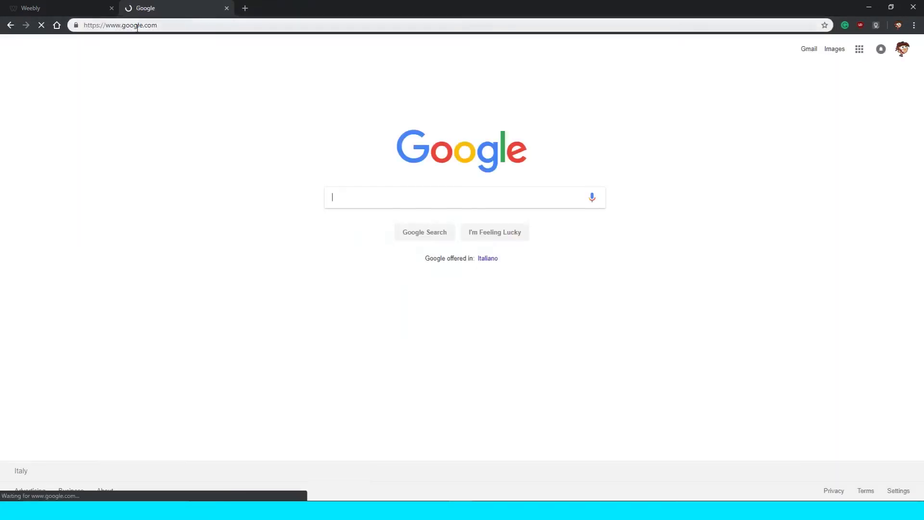
pyautogui.moveTo(160, 25); pyautogui.dragTo(110, 29)
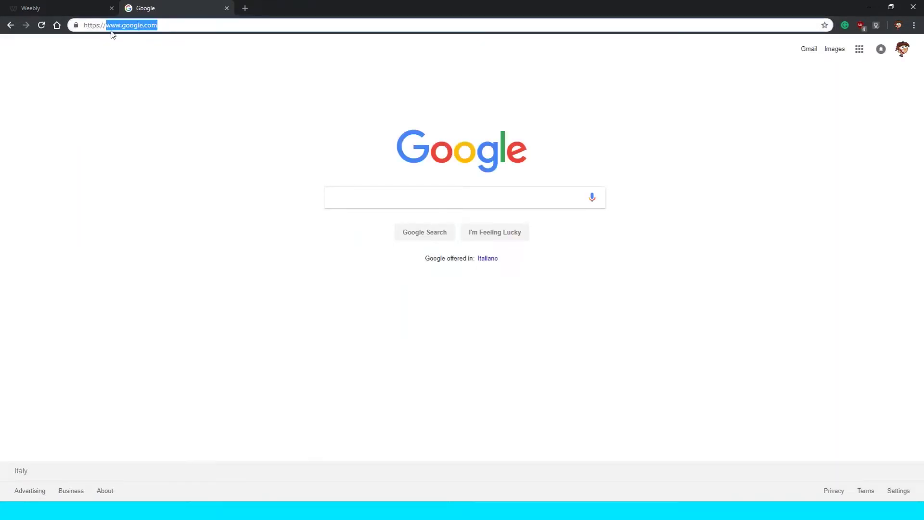
pyautogui.hotkey('ctrl', 'shift', 'Tab')
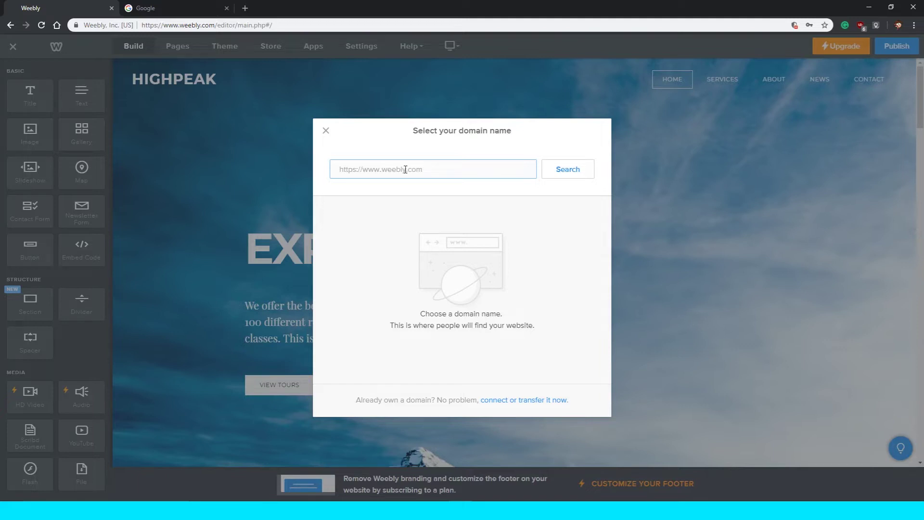
# Enter the student's name as the site domain and check its availability.
pyautogui.doubleClick(384, 173)
pyautogui.moveTo(396, 169); pyautogui.dragTo(411, 171)
pyautogui.click(414, 171)
pyautogui.click(551, 173)
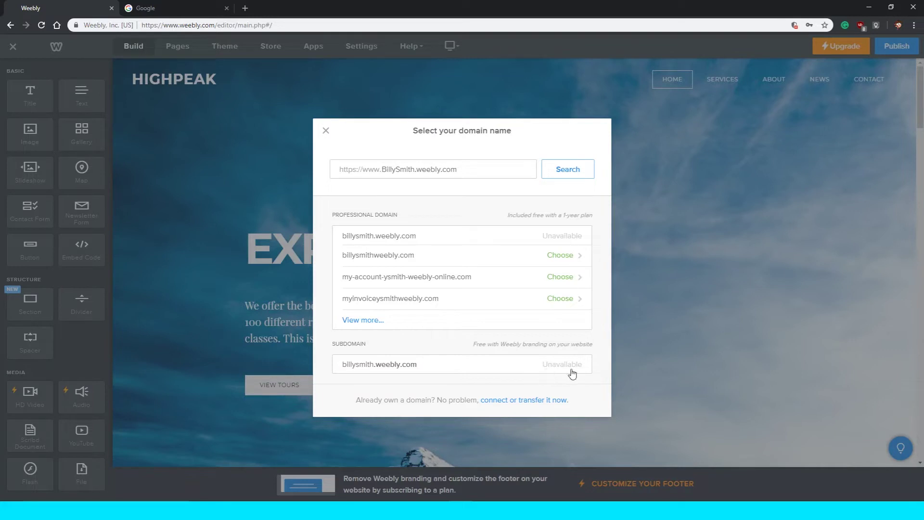
# Append KCS to the end of the name in the domain field.
pyautogui.moveTo(473, 344); pyautogui.dragTo(591, 345)
pyautogui.click(385, 351)
pyautogui.click(412, 170)
pyautogui.doubleClick(401, 170)
pyautogui.click(395, 170)
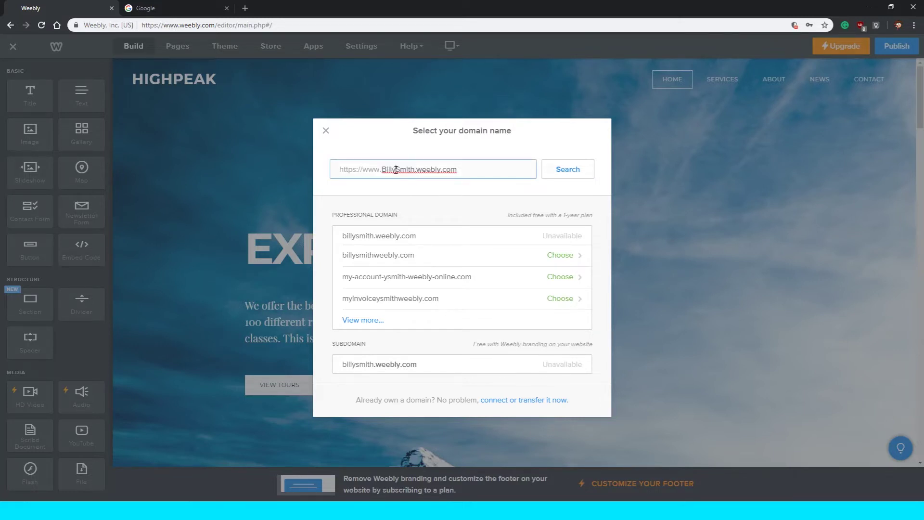
pyautogui.doubleClick(383, 171)
pyautogui.click(414, 169)
pyautogui.write('KCS')
# Search the amended name and claim the free weebly.com subdomain.
pyautogui.click(556, 173)
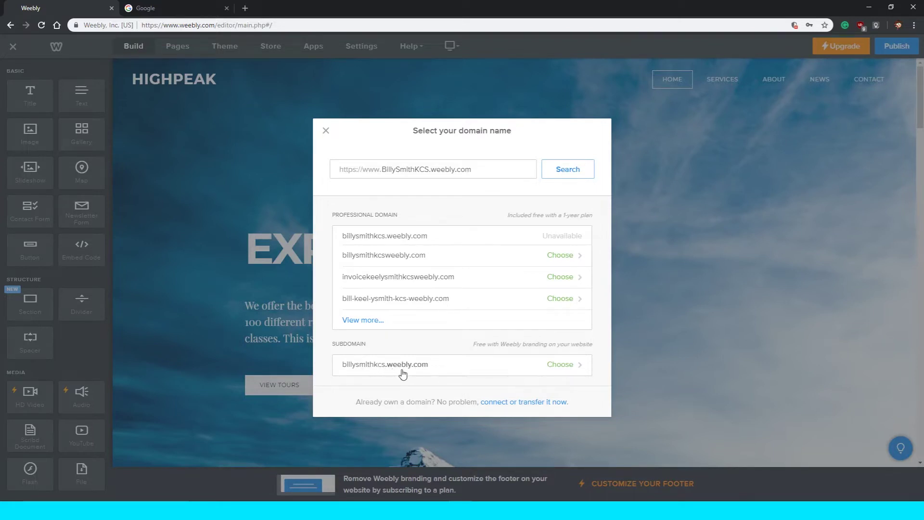
pyautogui.click(526, 374)
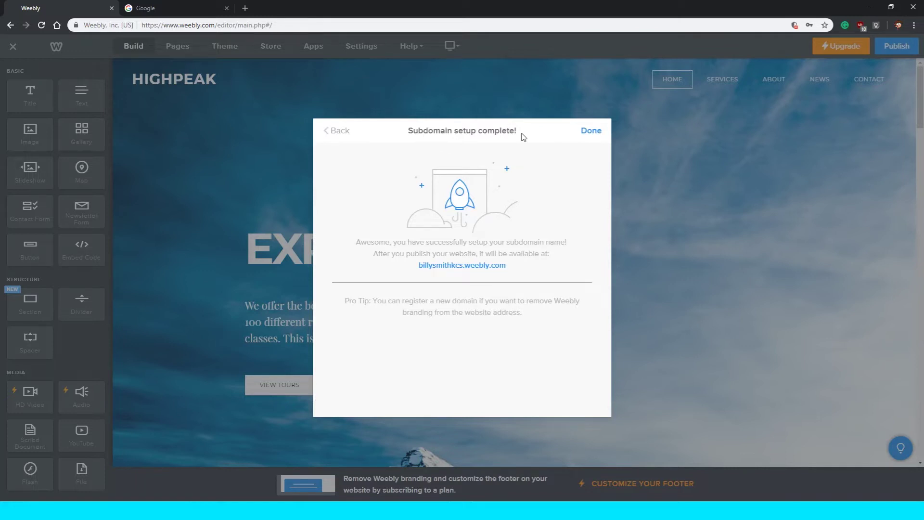
pyautogui.click(595, 131)
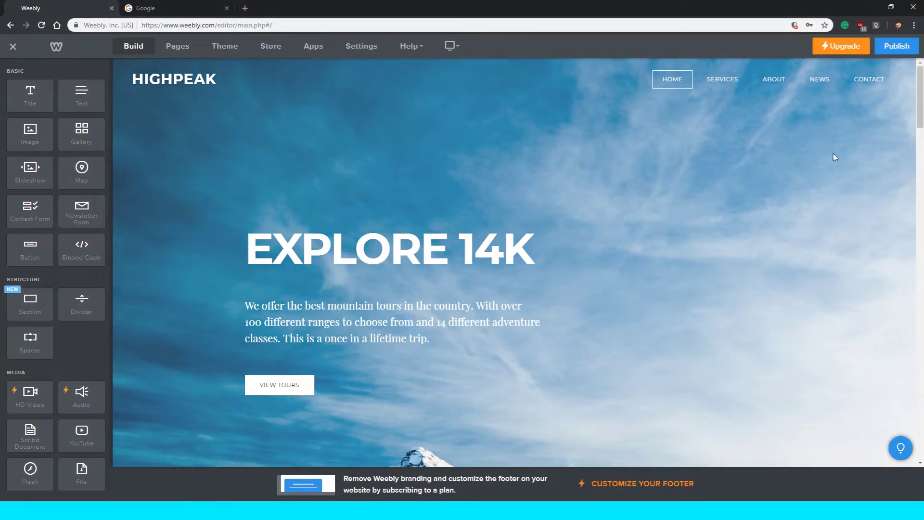
pyautogui.scroll(-3, 833, 154)
pyautogui.scroll(-1, 833, 154)
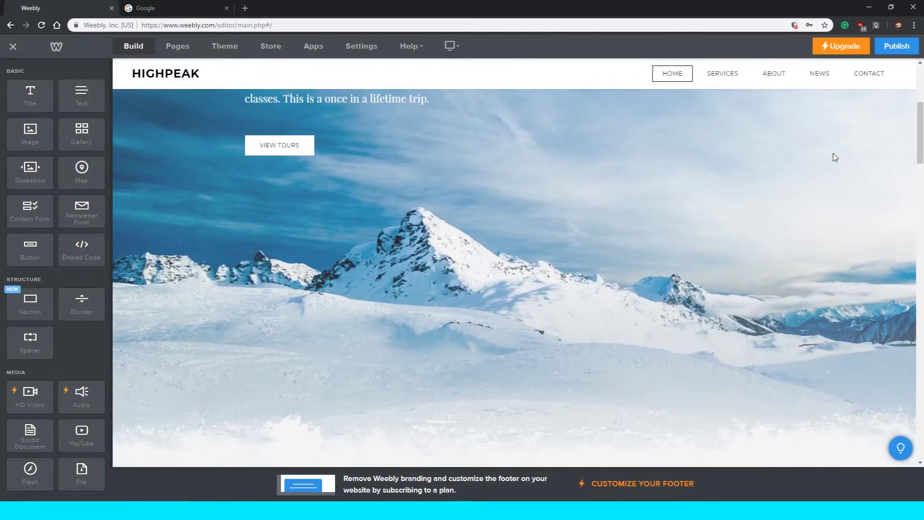
pyautogui.scroll(5, 833, 154)
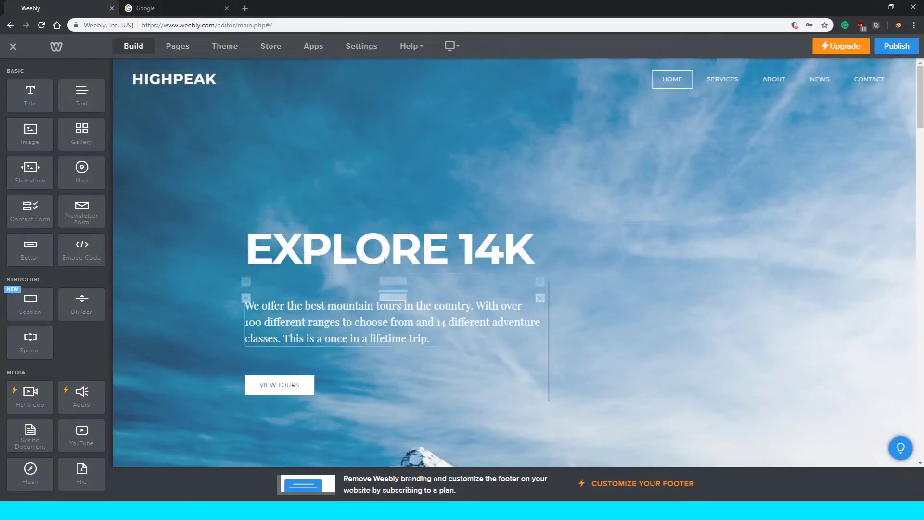
pyautogui.scroll(-4, 424, 229)
pyautogui.scroll(-7, 425, 219)
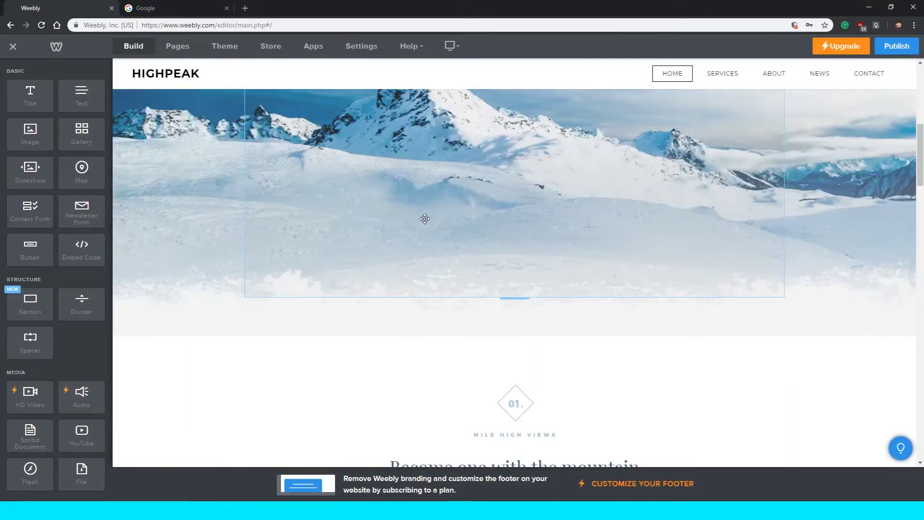
pyautogui.scroll(-8, 425, 222)
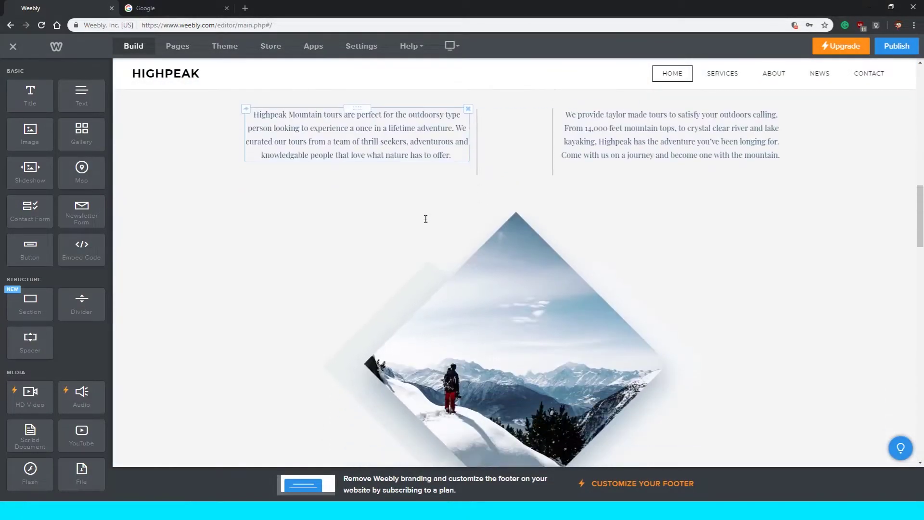
pyautogui.scroll(10, 425, 219)
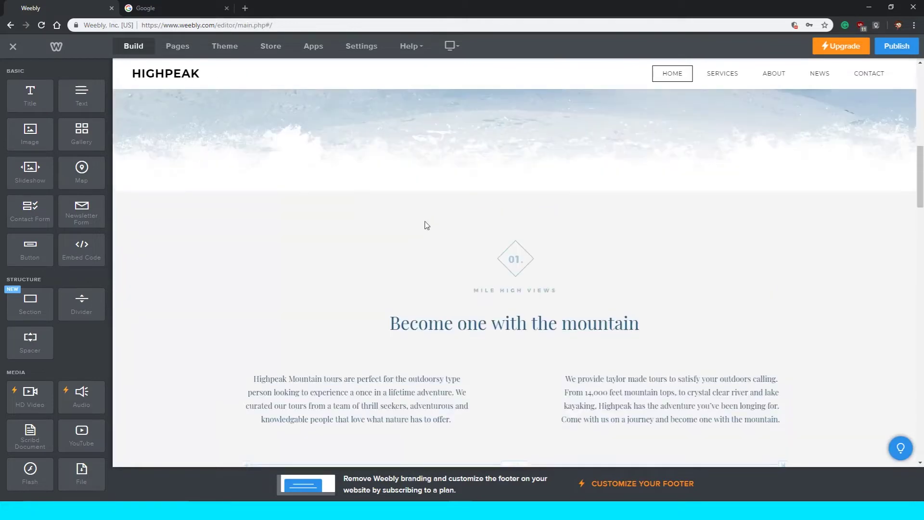
pyautogui.scroll(8, 398, 259)
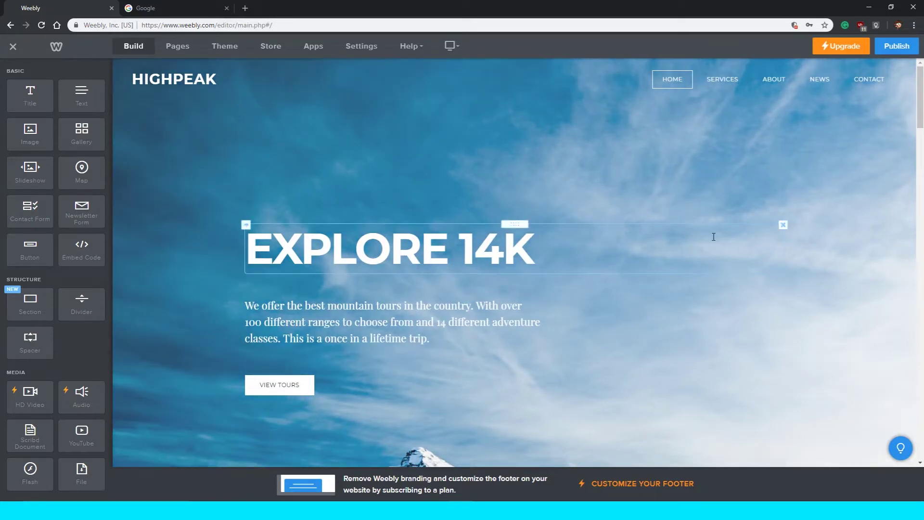
pyautogui.scroll(-7, 95, 264)
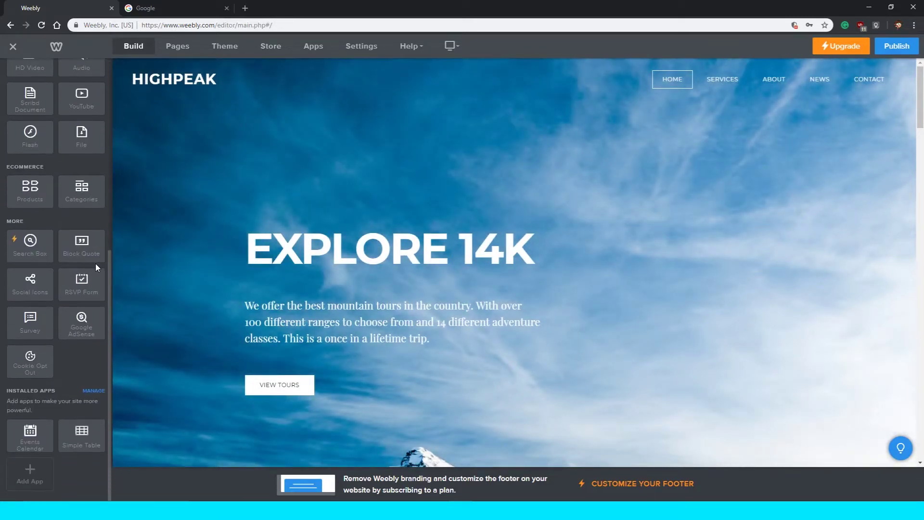
pyautogui.scroll(7, 29, 469)
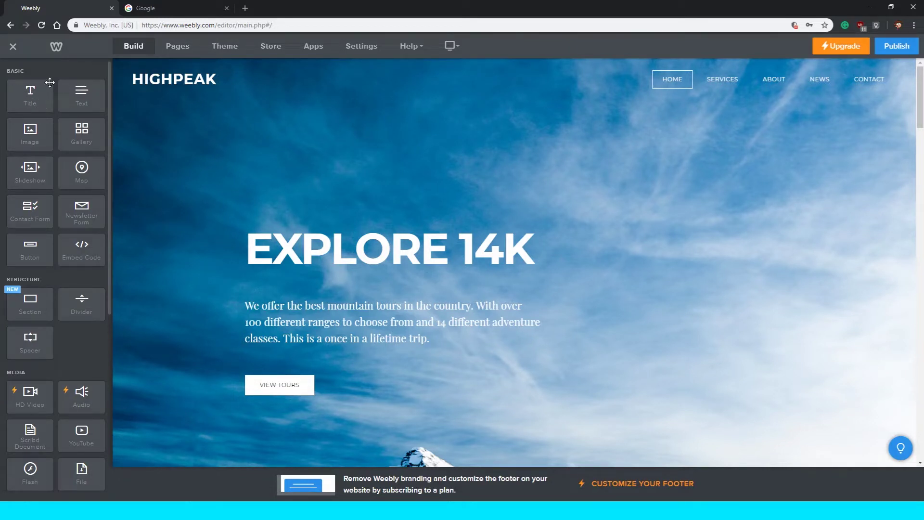
# Add a Title element at the top of the hero section and type placeholder text.
pyautogui.moveTo(29, 98); pyautogui.dragTo(259, 131)
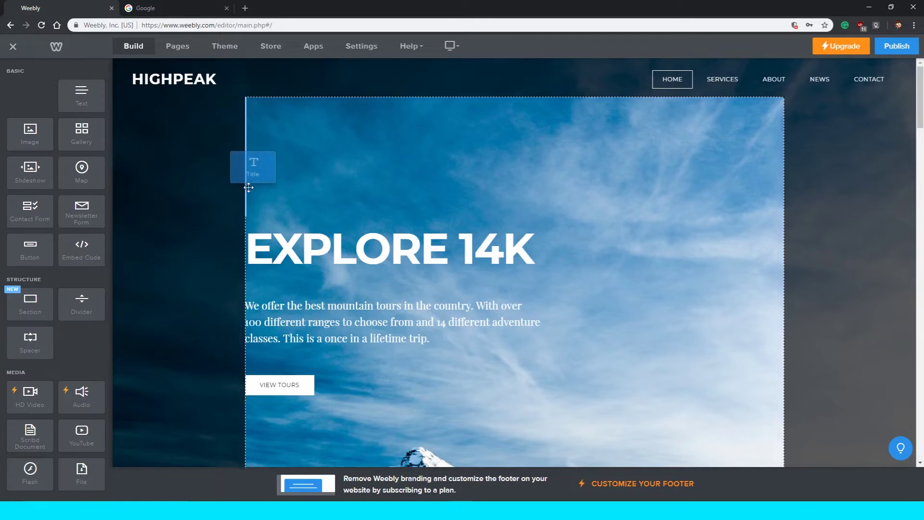
pyautogui.moveTo(260, 186); pyautogui.dragTo(492, 219)
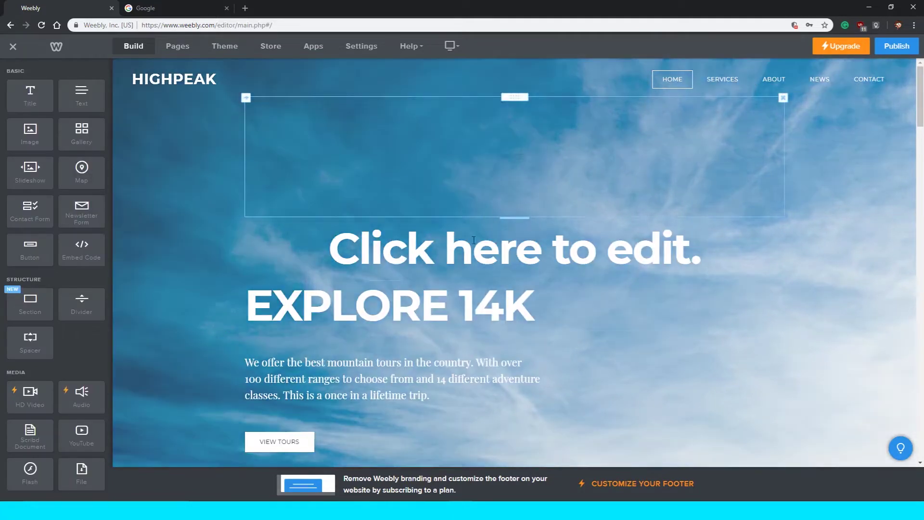
pyautogui.click(357, 243)
pyautogui.write('ajdajdlajldajldjla')
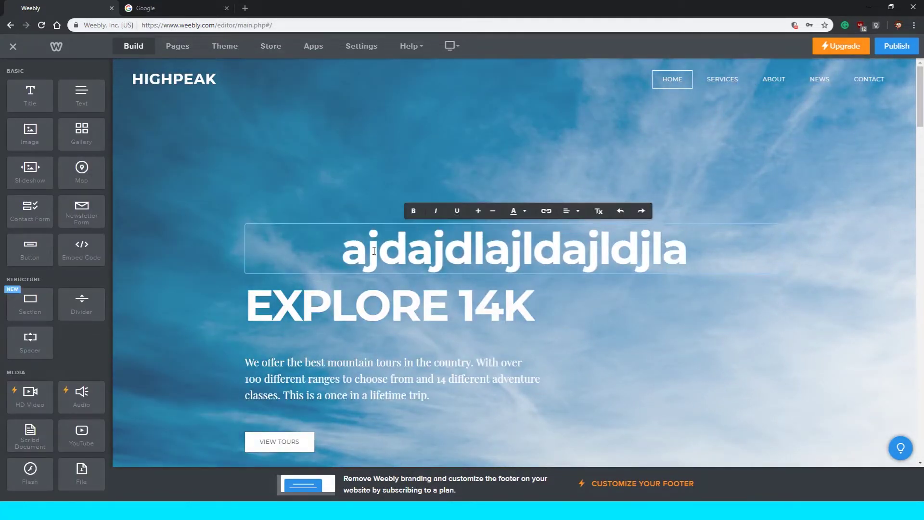
# Erase the title text and delete the empty title block above EXPLORE 14K.
pyautogui.doubleClick(465, 266)
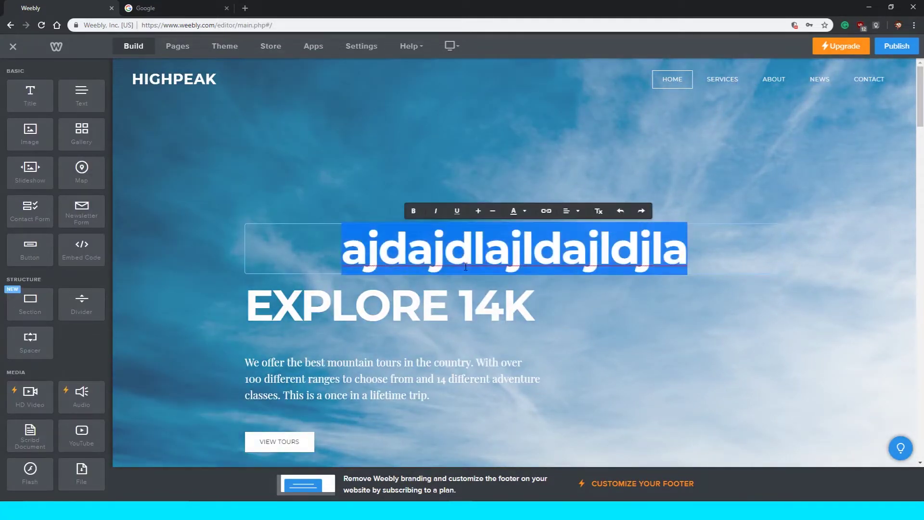
pyautogui.click(611, 285)
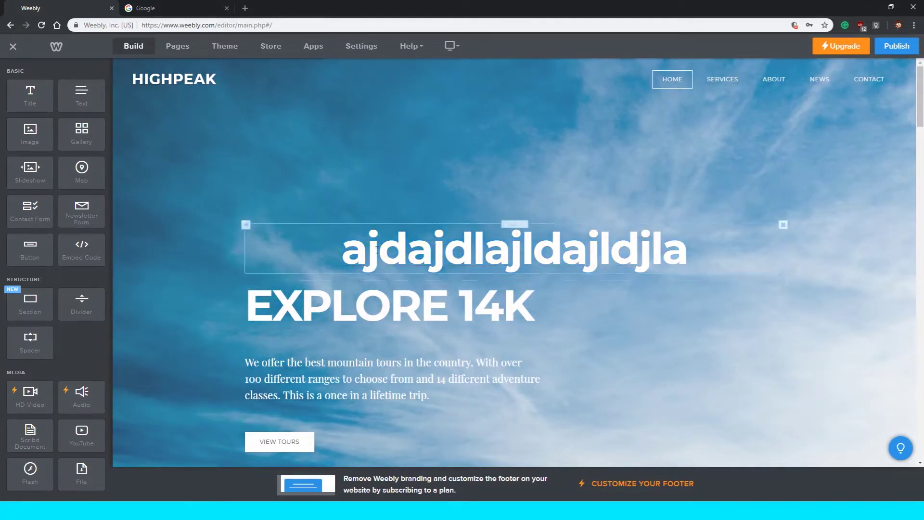
pyautogui.moveTo(693, 252); pyautogui.dragTo(337, 252)
pyautogui.press('BackSpace')
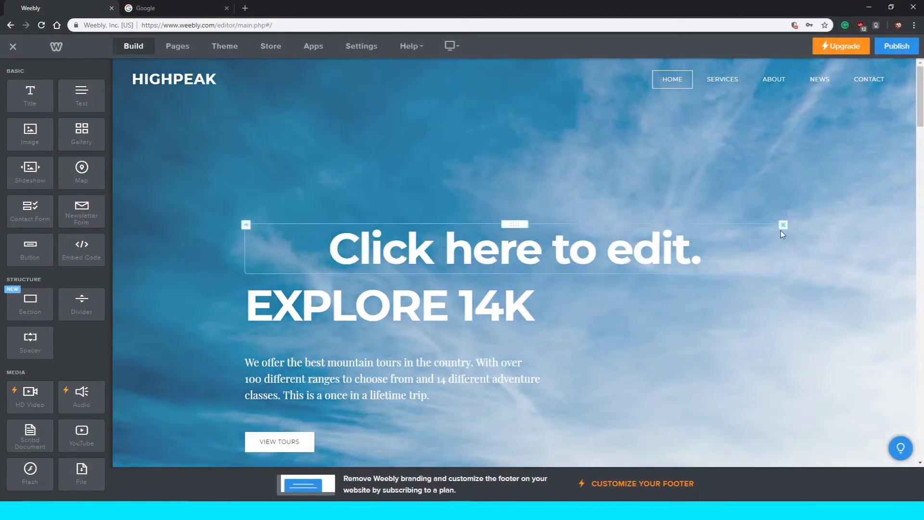
pyautogui.click(782, 227)
pyautogui.click(753, 199)
# Replace the EXPLORE 14K hero heading with the student's name.
pyautogui.scroll(-2, 348, 306)
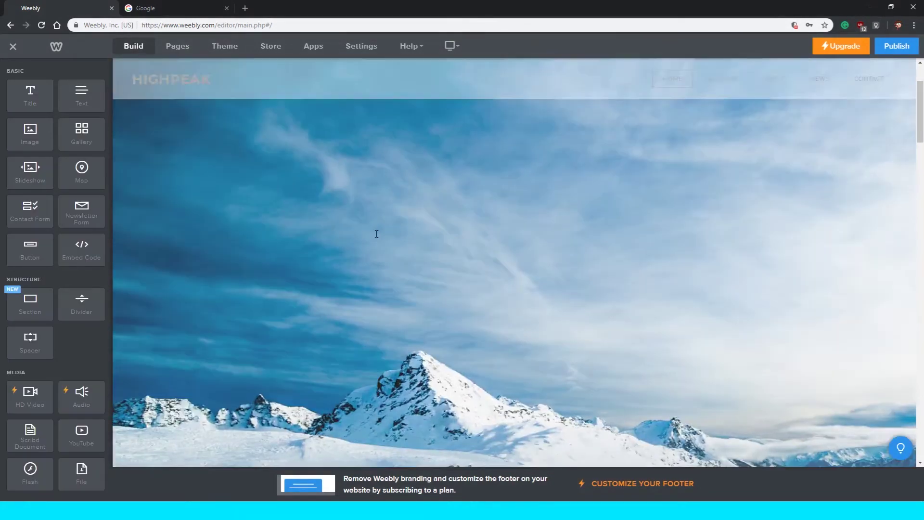
pyautogui.scroll(-3, 377, 245)
pyautogui.scroll(4, 377, 247)
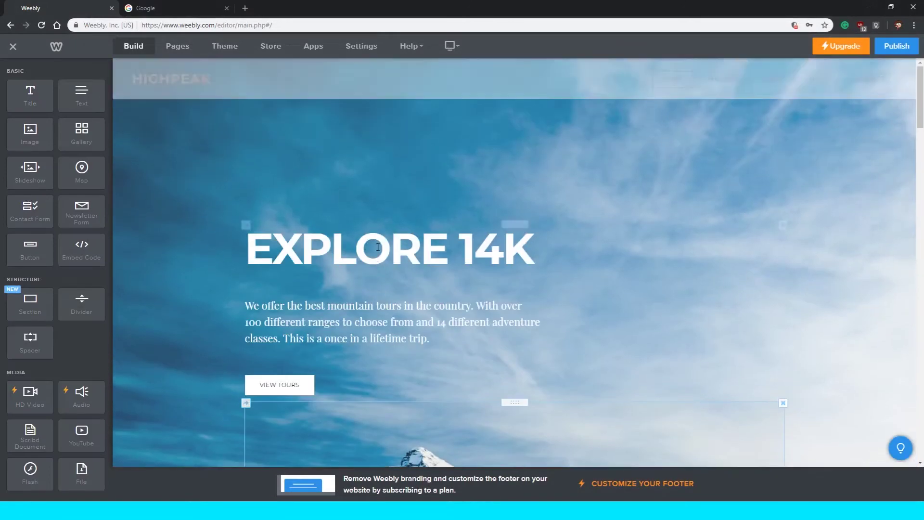
pyautogui.tripleClick(486, 250)
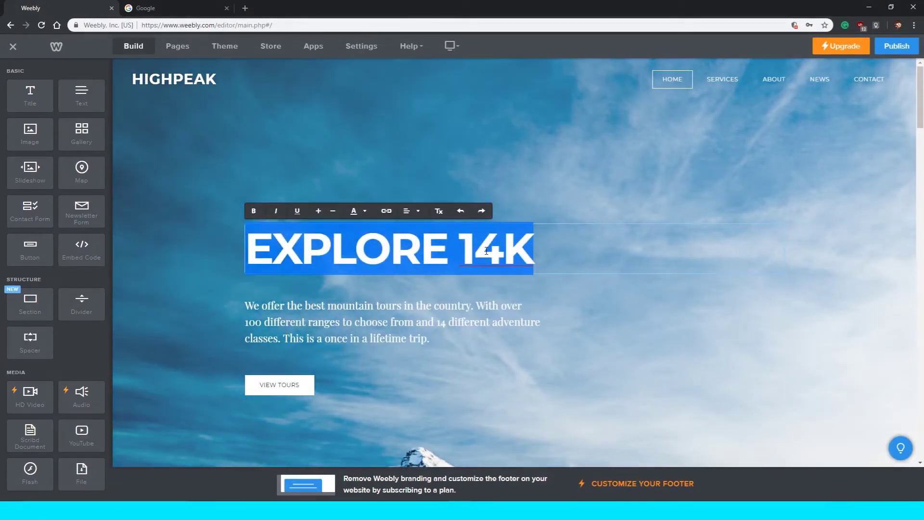
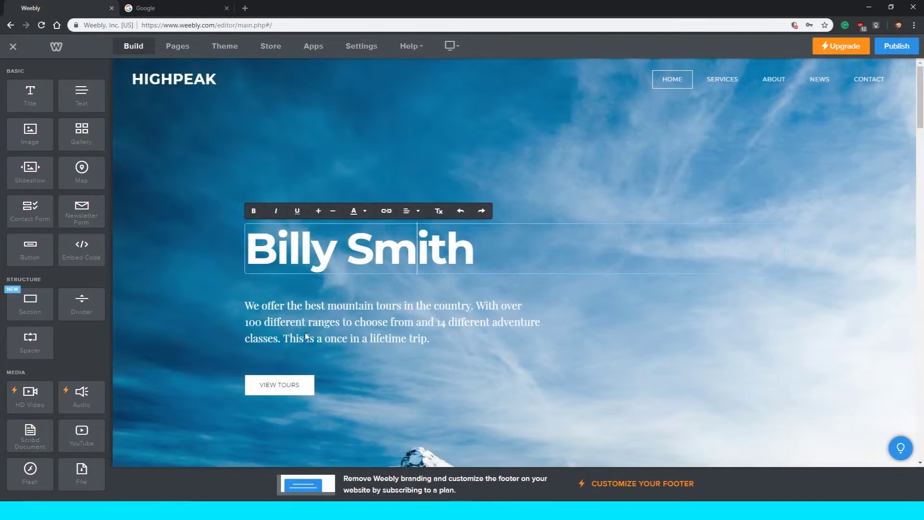
pyautogui.click(289, 322)
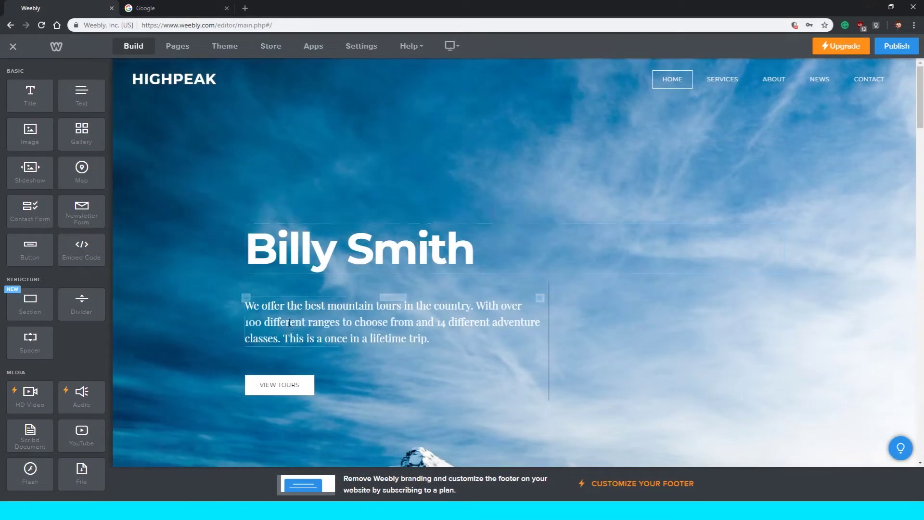
# Replace the sample paragraph with "I like to eat alot of food. I love bacon.".
pyautogui.tripleClick(284, 318)
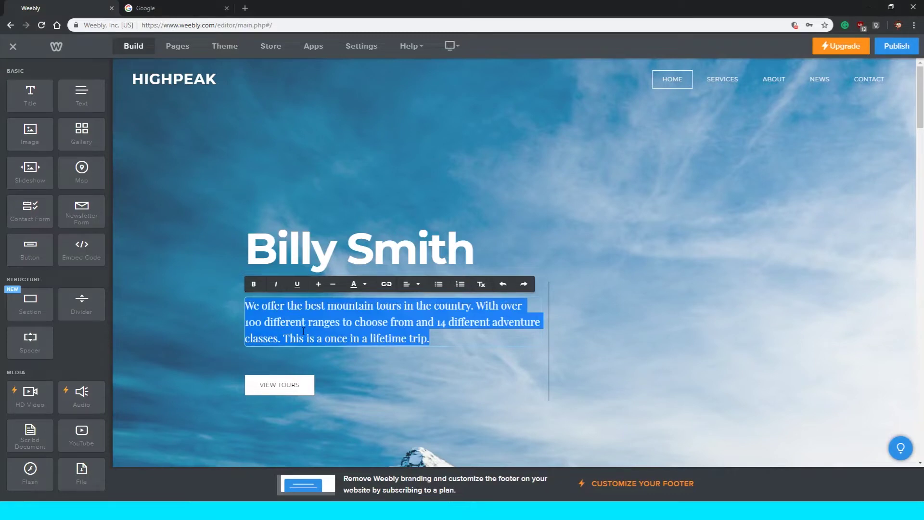
pyautogui.write('I like to e')
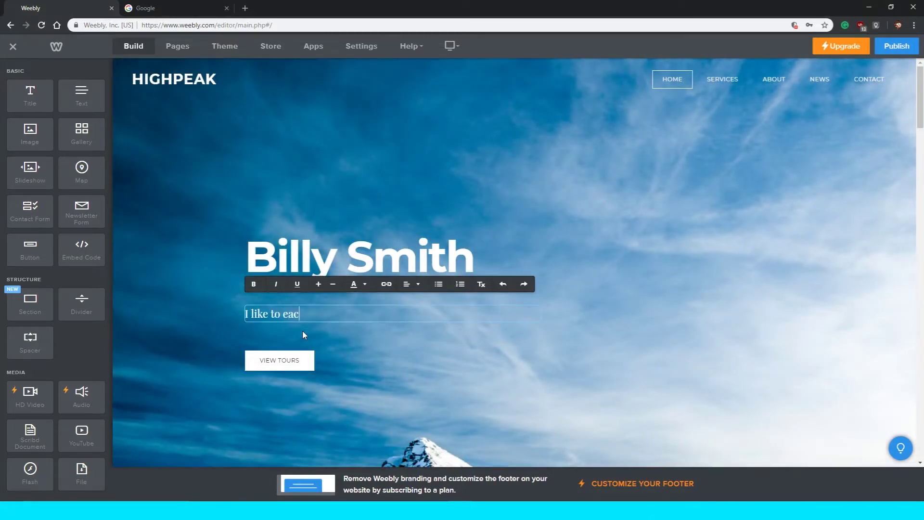
pyautogui.write('at alot of food. I love v')
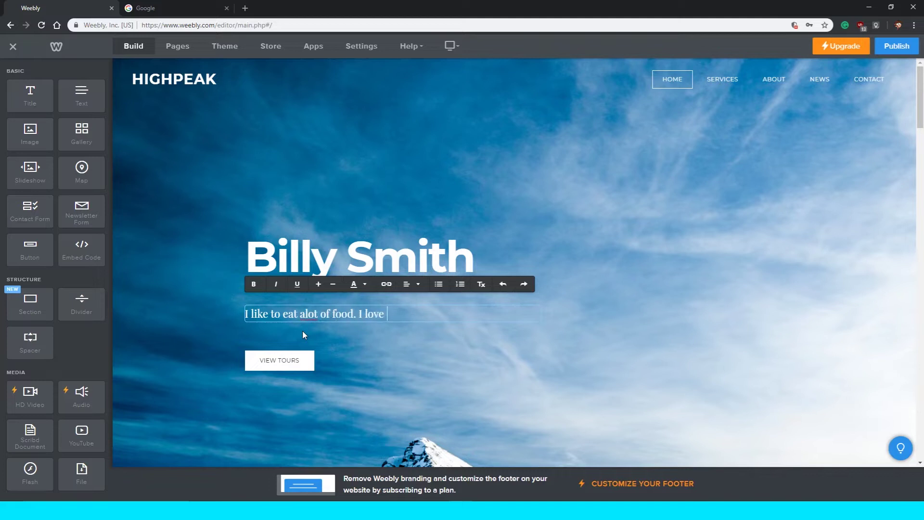
pyautogui.write('con.')
pyautogui.click(394, 339)
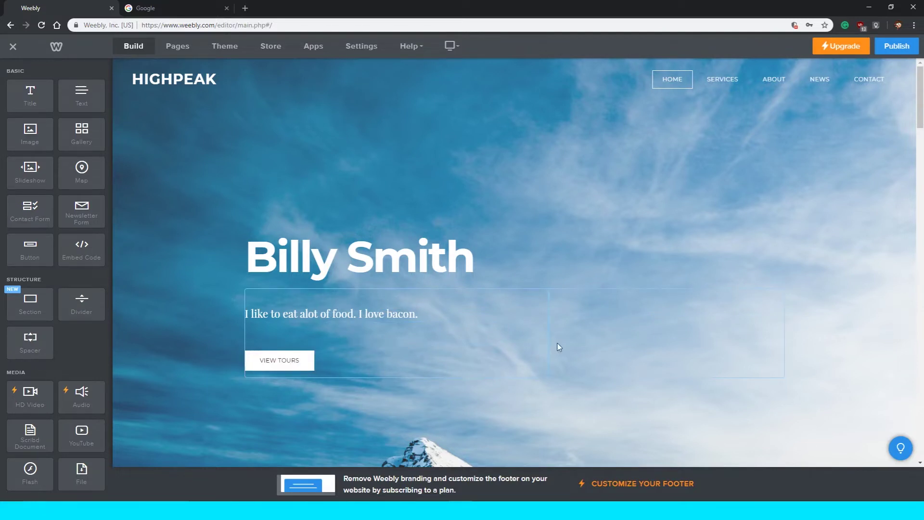
pyautogui.scroll(-2, 557, 342)
pyautogui.scroll(2, 557, 346)
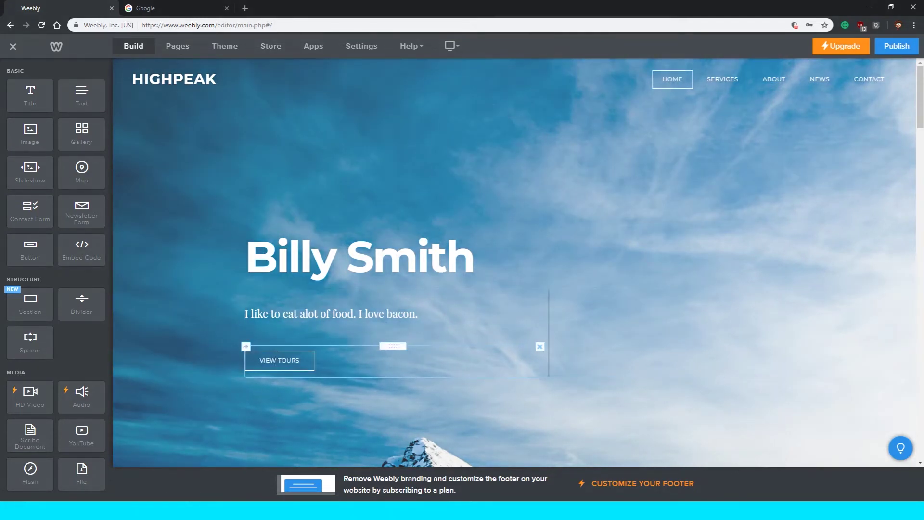
pyautogui.scroll(-3, 271, 361)
pyautogui.scroll(3, 270, 361)
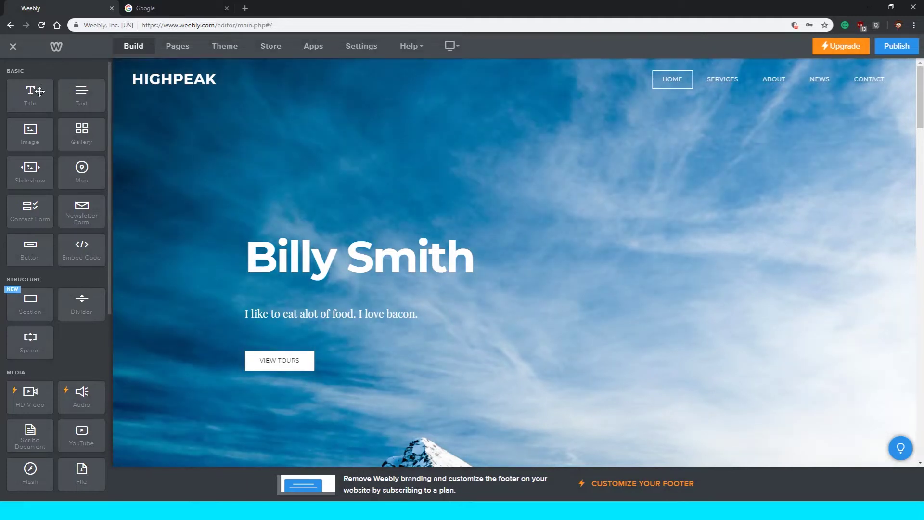
# Add a new title block to the page and select its subtitle line.
pyautogui.moveTo(29, 98); pyautogui.dragTo(79, 93)
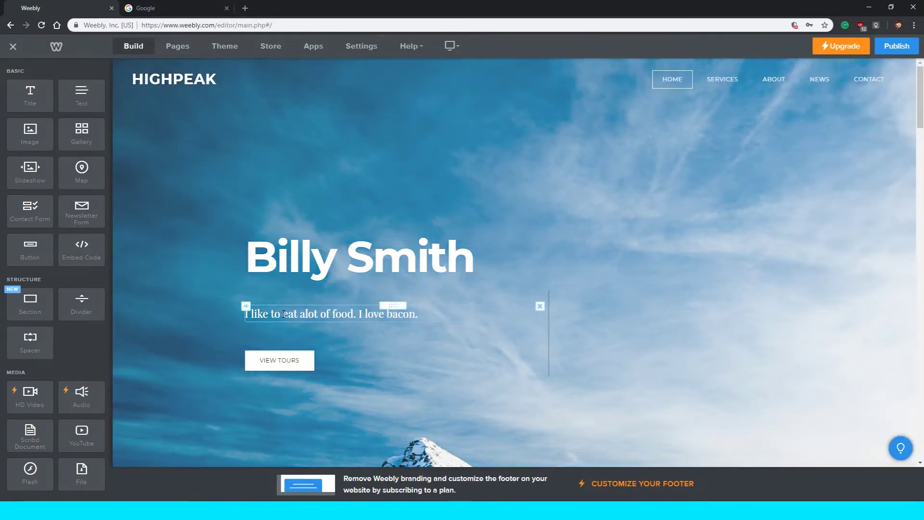
pyautogui.click(293, 316)
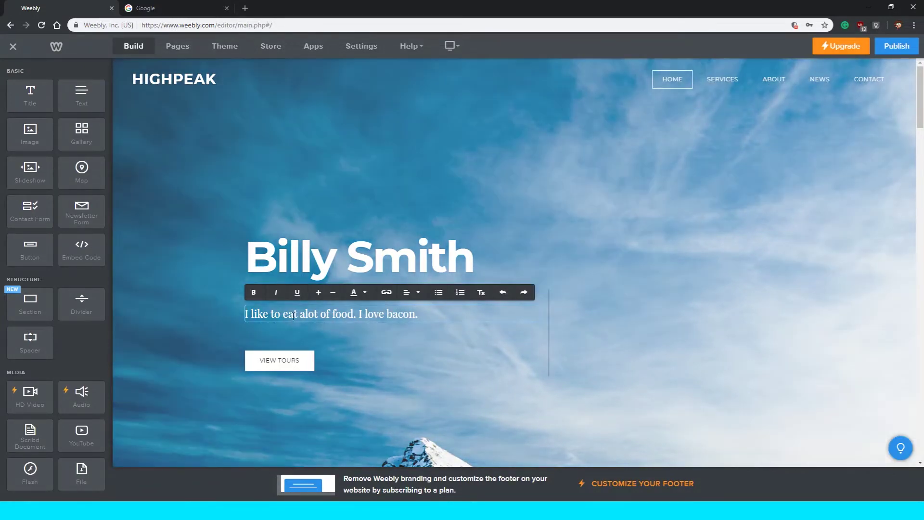
pyautogui.tripleClick(294, 315)
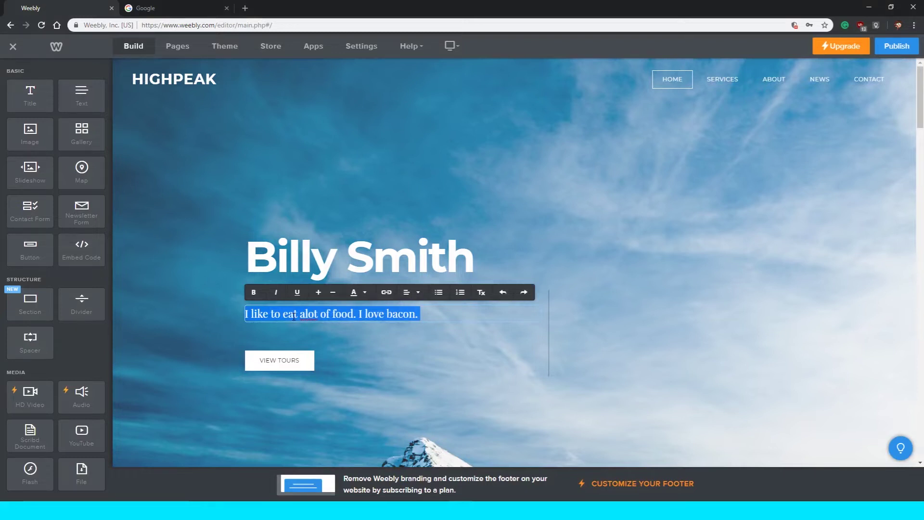
pyautogui.click(294, 315)
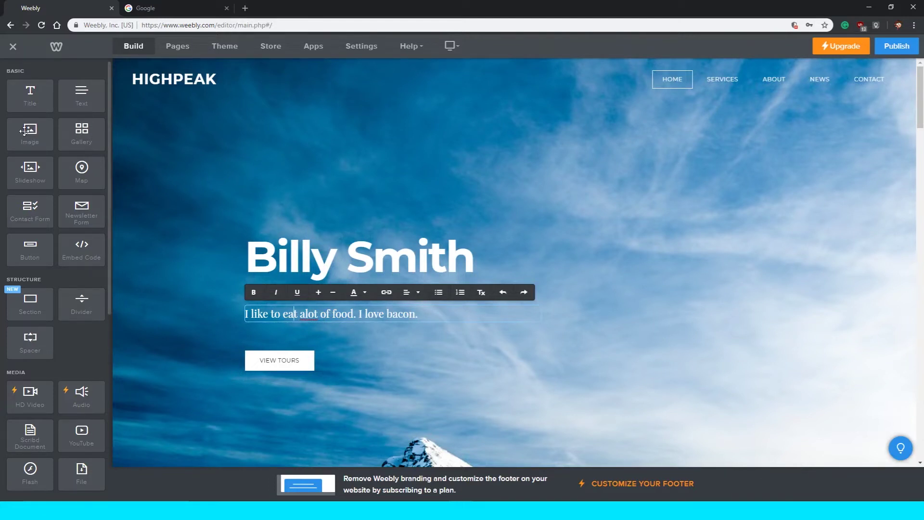
# Add an image block below the subtitle using the free 'food' stock photo of chicken and vegetables.
pyautogui.moveTo(24, 130); pyautogui.dragTo(282, 323)
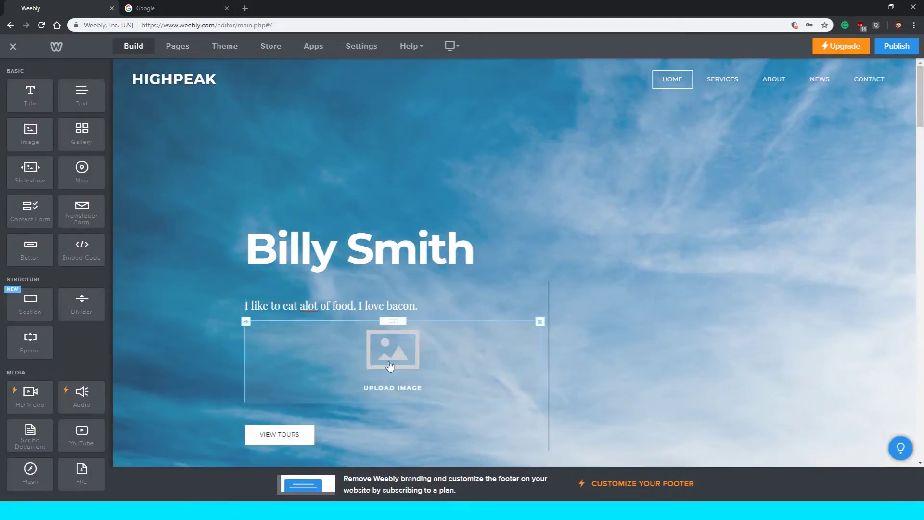
pyautogui.click(388, 366)
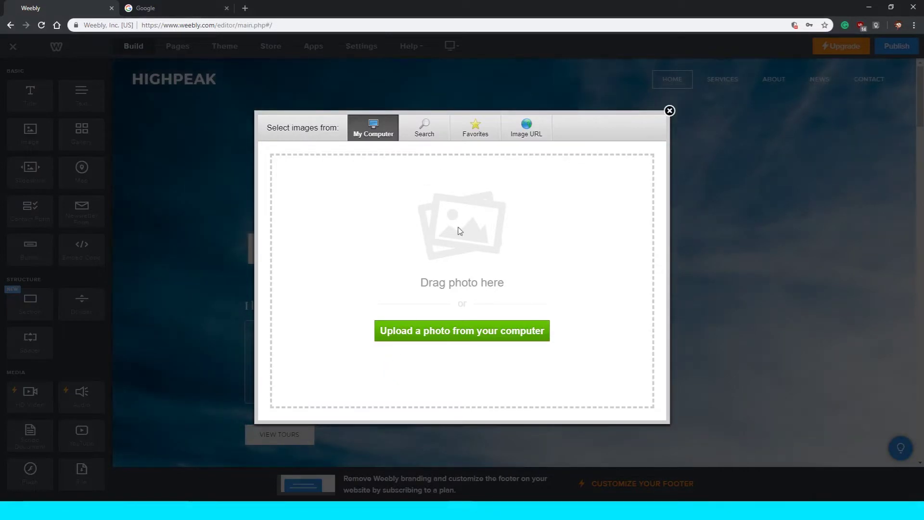
pyautogui.click(415, 143)
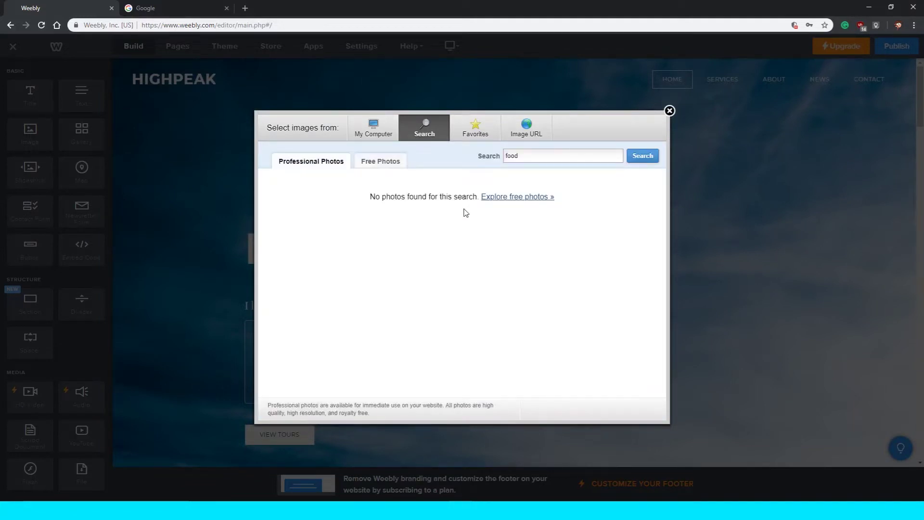
pyautogui.click(378, 162)
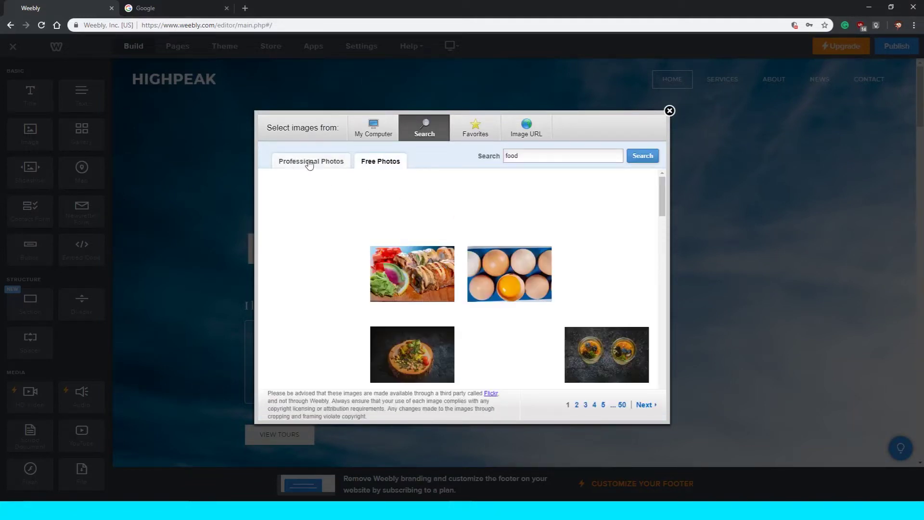
pyautogui.click(290, 164)
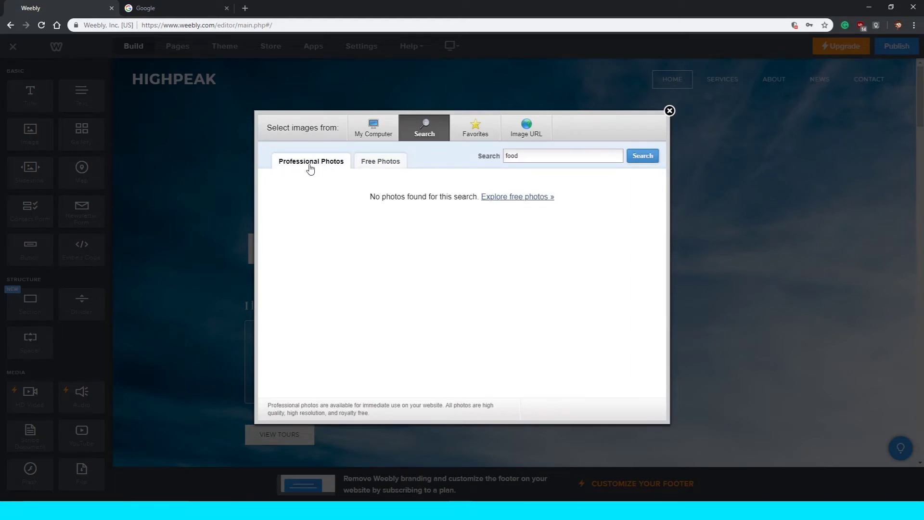
pyautogui.click(389, 167)
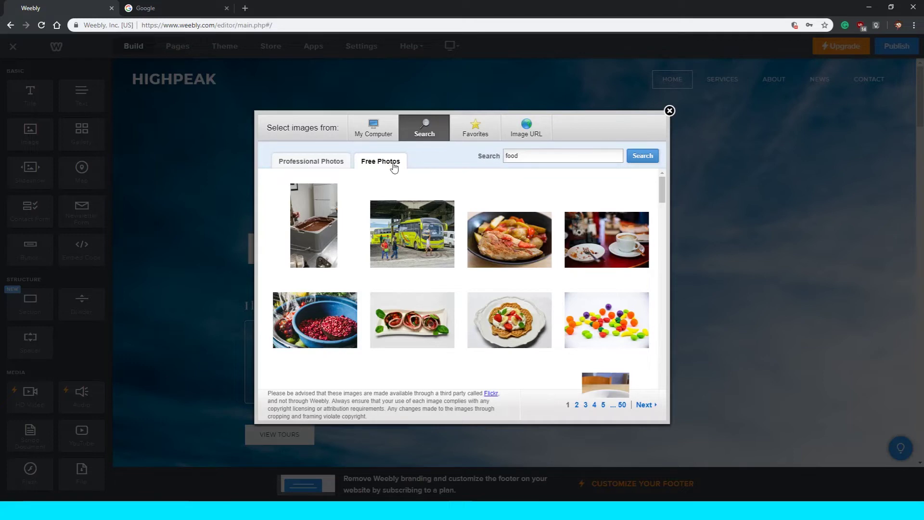
pyautogui.scroll(-1, 408, 192)
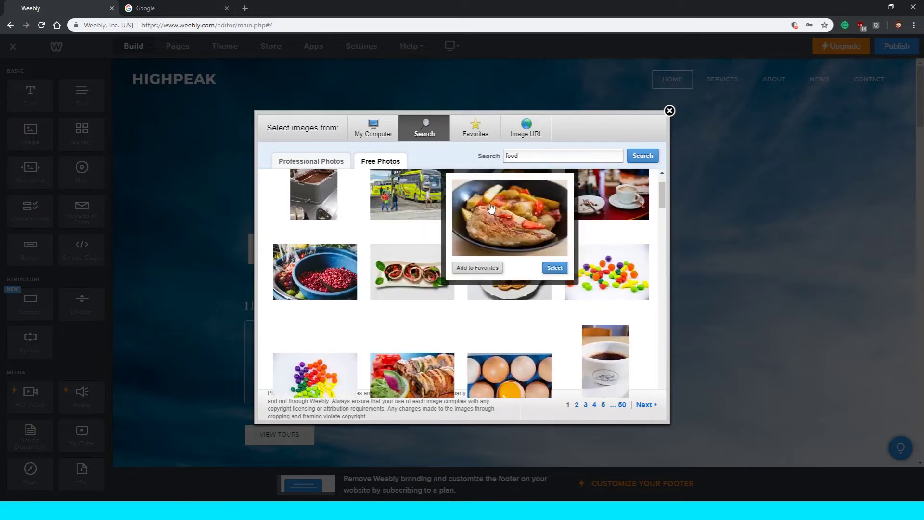
pyautogui.click(502, 210)
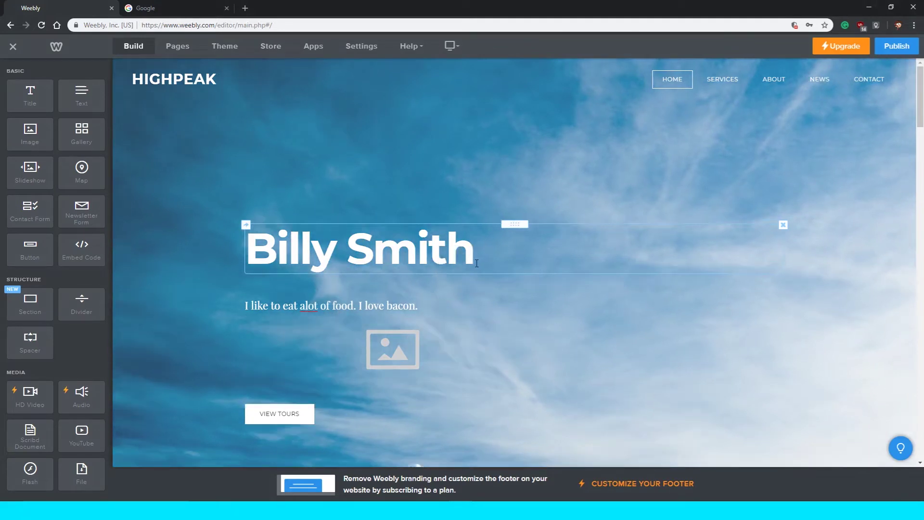
pyautogui.scroll(-1, 412, 338)
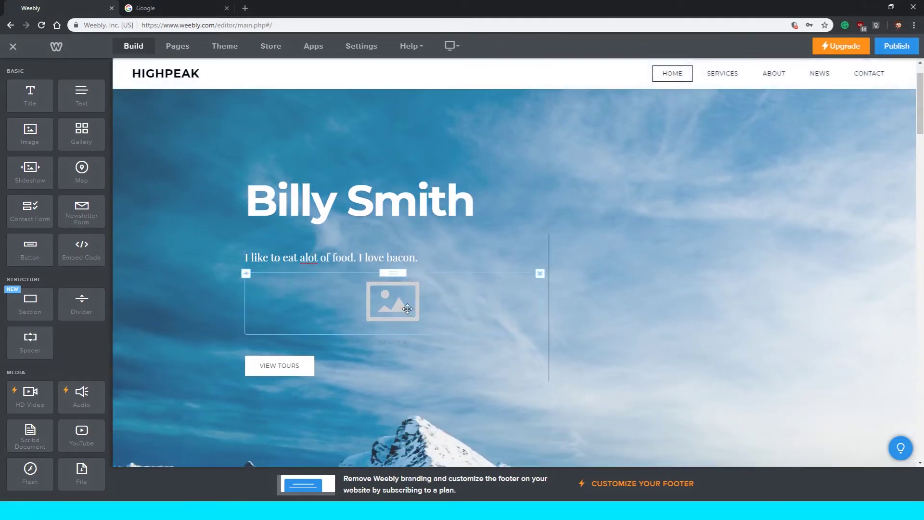
pyautogui.scroll(-2, 390, 290)
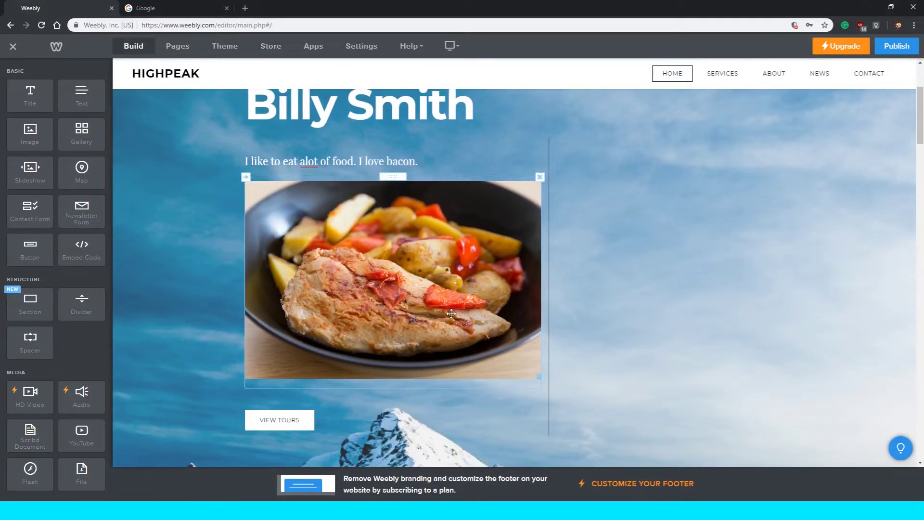
pyautogui.scroll(2, 209, 272)
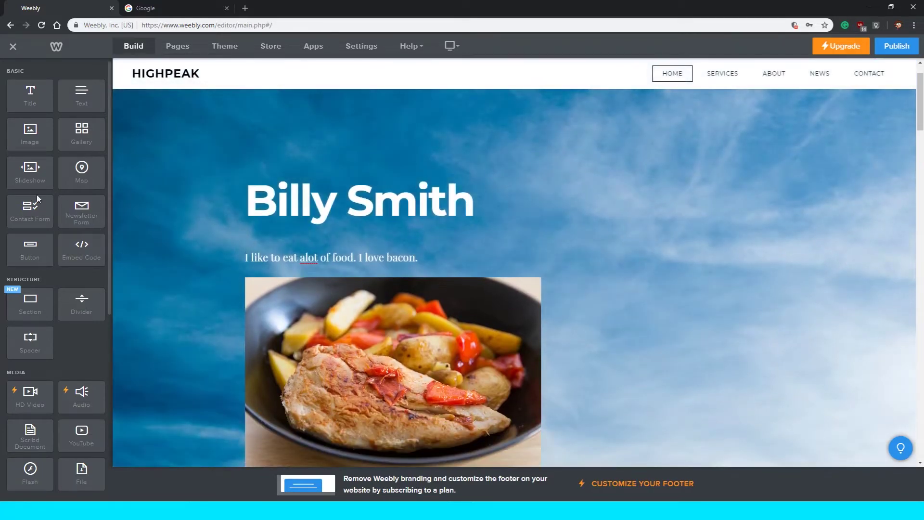
# Add an image gallery beside the text and delete the empty spacer in the right column.
pyautogui.moveTo(81, 133); pyautogui.dragTo(602, 269)
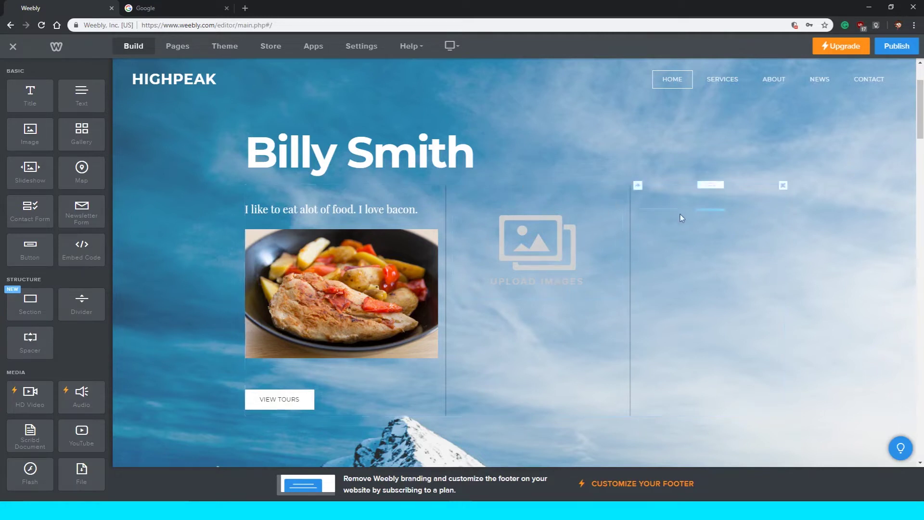
pyautogui.click(630, 221)
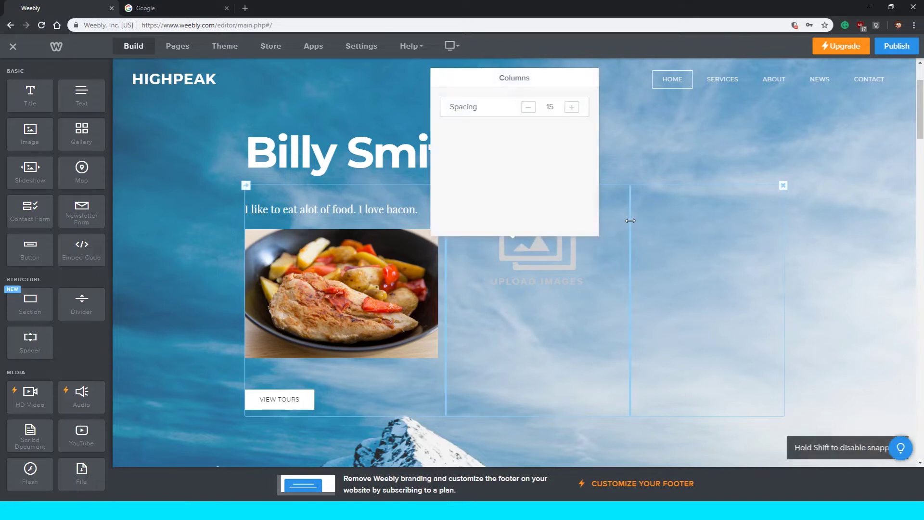
pyautogui.click(780, 217)
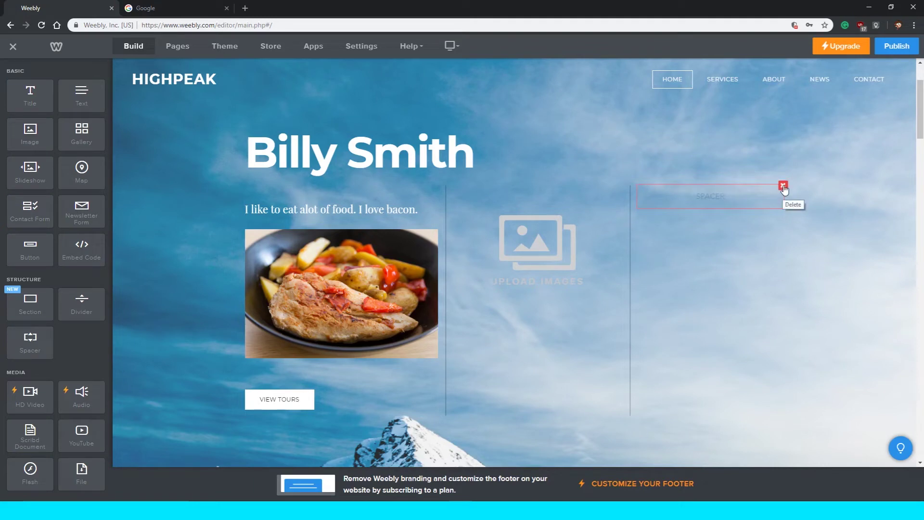
pyautogui.click(783, 186)
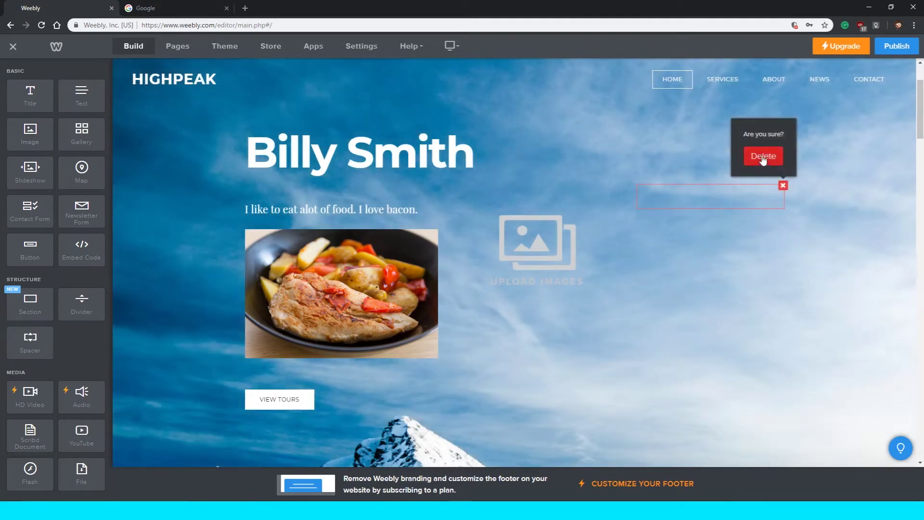
pyautogui.click(763, 157)
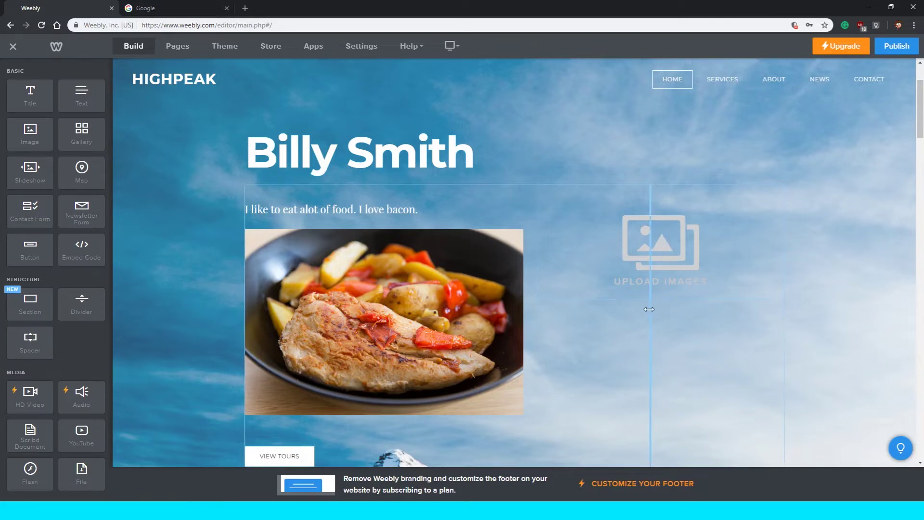
pyautogui.scroll(-1, 649, 308)
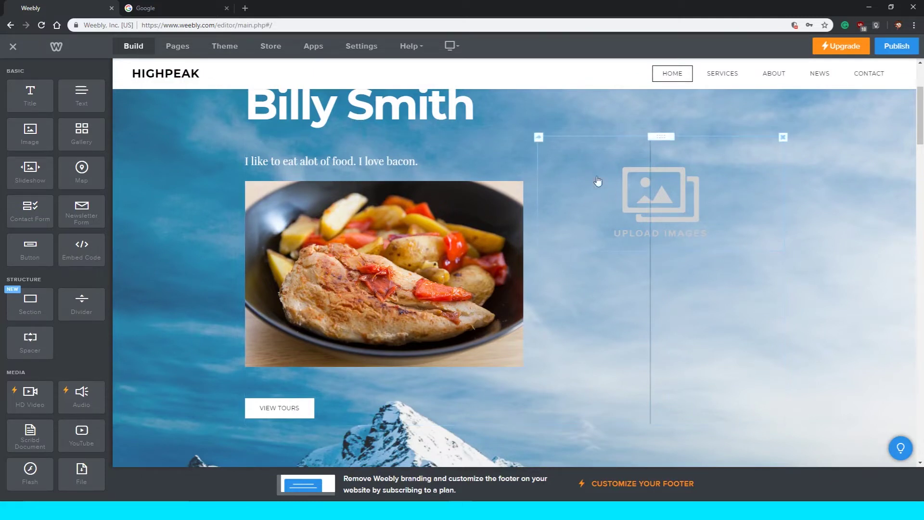
pyautogui.click(649, 159)
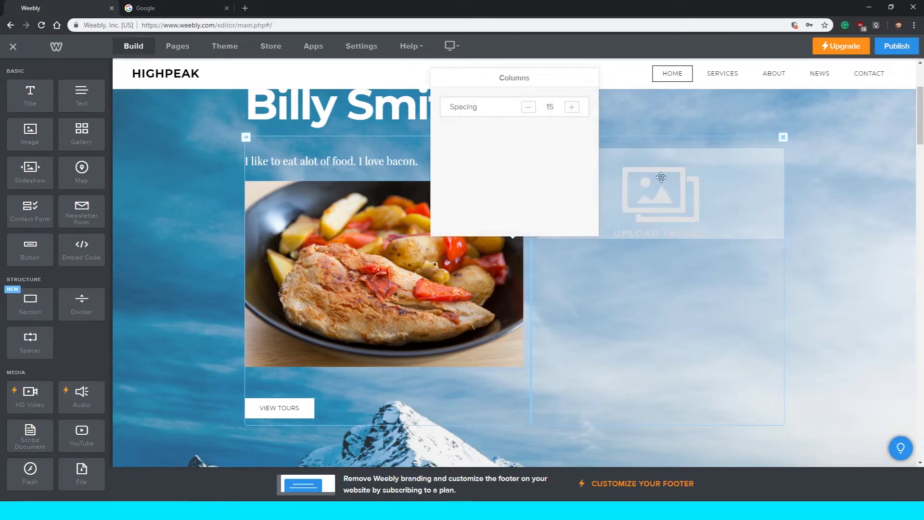
pyautogui.click(647, 276)
pyautogui.scroll(-3, 907, 285)
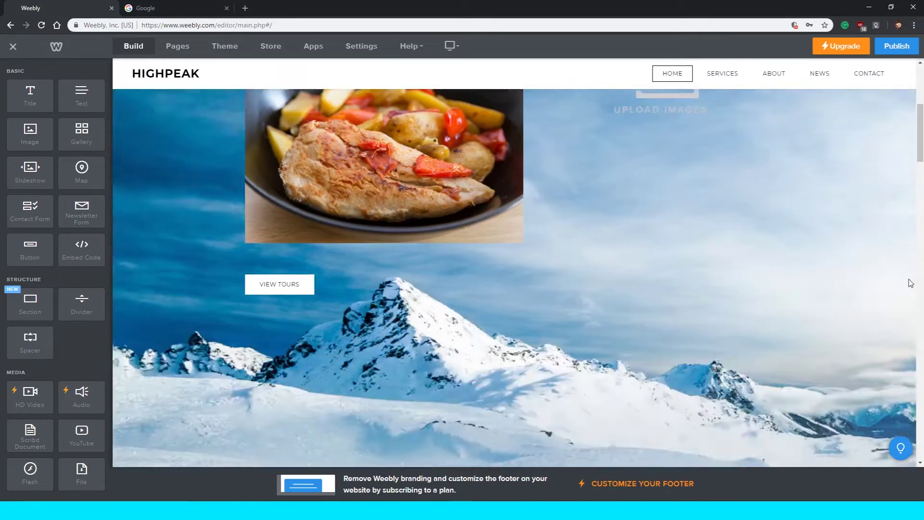
pyautogui.scroll(-5, 722, 258)
pyautogui.scroll(9, 693, 288)
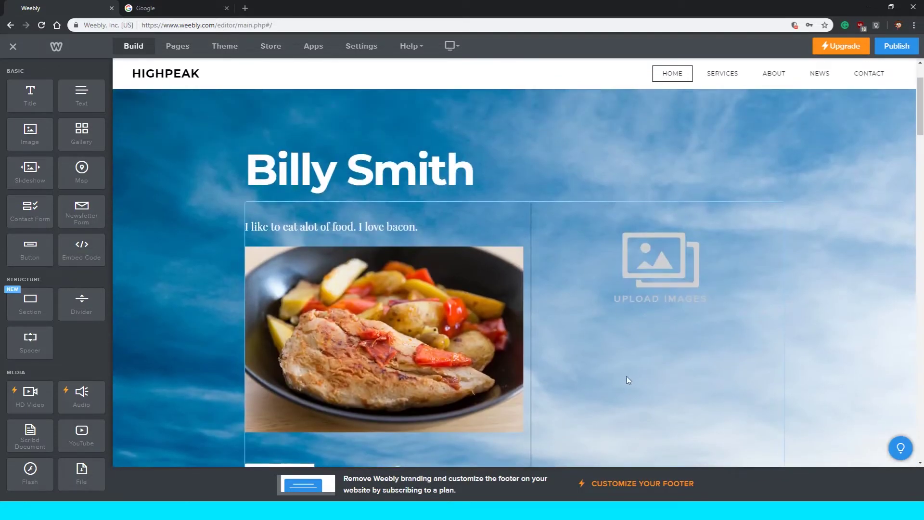
pyautogui.scroll(-4, 627, 366)
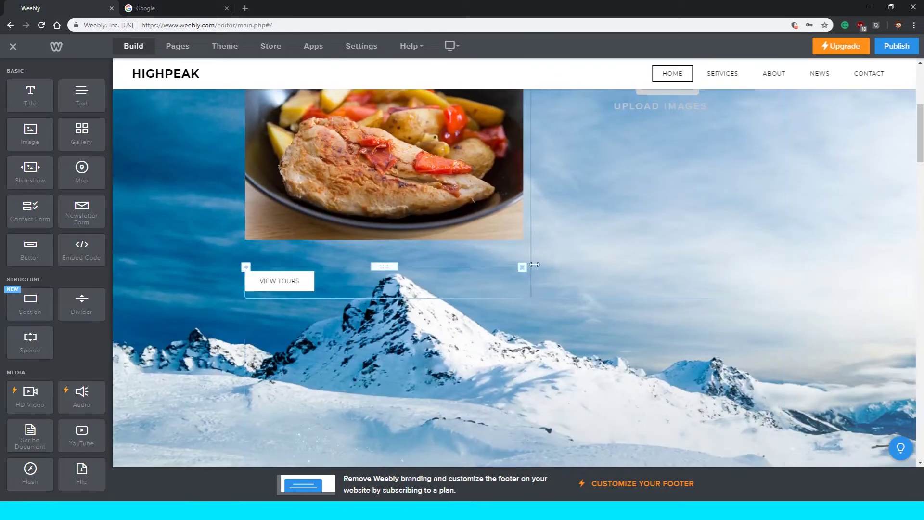
pyautogui.scroll(5, 626, 267)
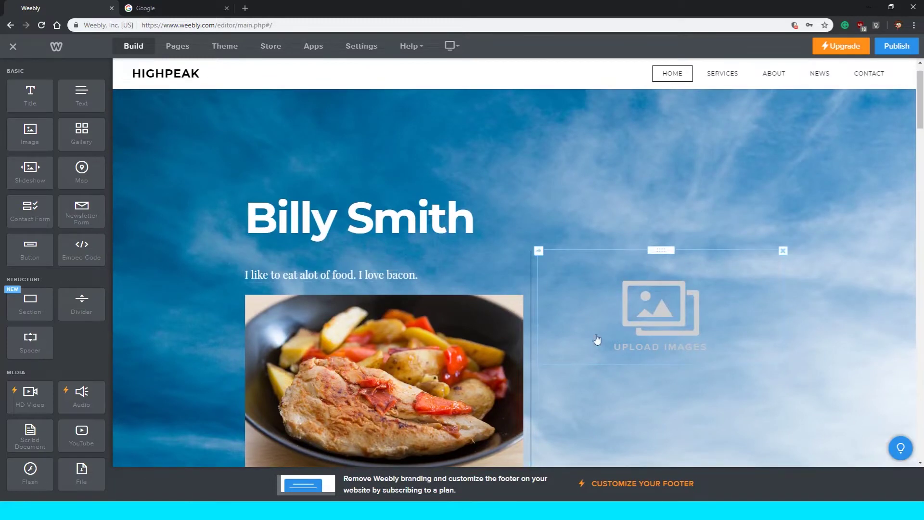
pyautogui.scroll(-2, 253, 281)
pyautogui.scroll(-2, 253, 279)
pyautogui.scroll(-1, 253, 279)
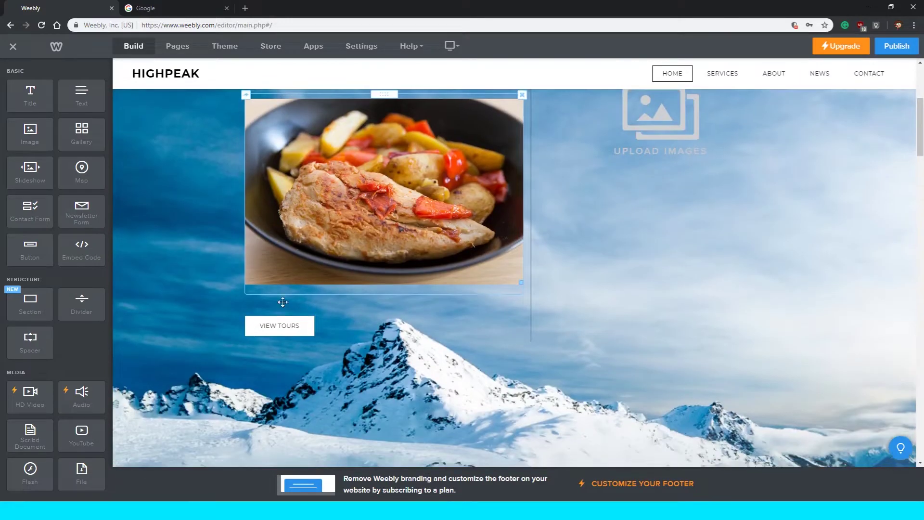
pyautogui.scroll(-4, 605, 326)
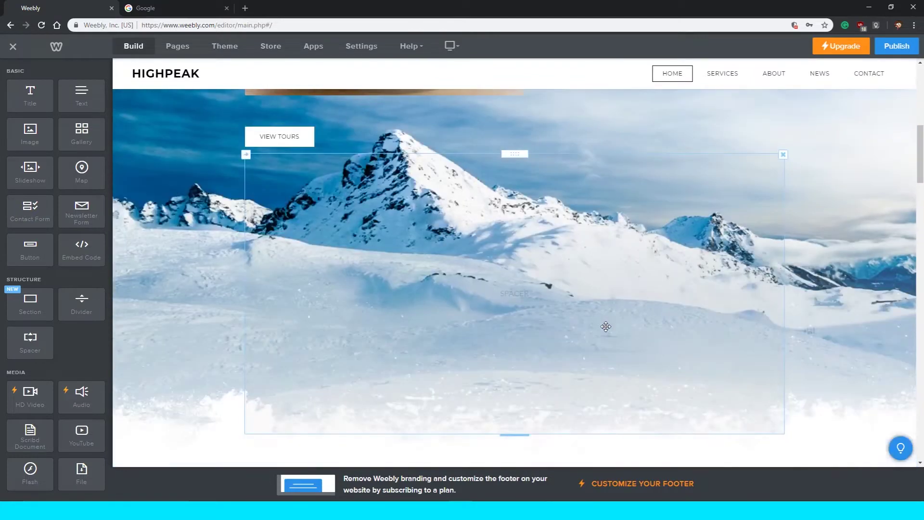
pyautogui.scroll(4, 524, 384)
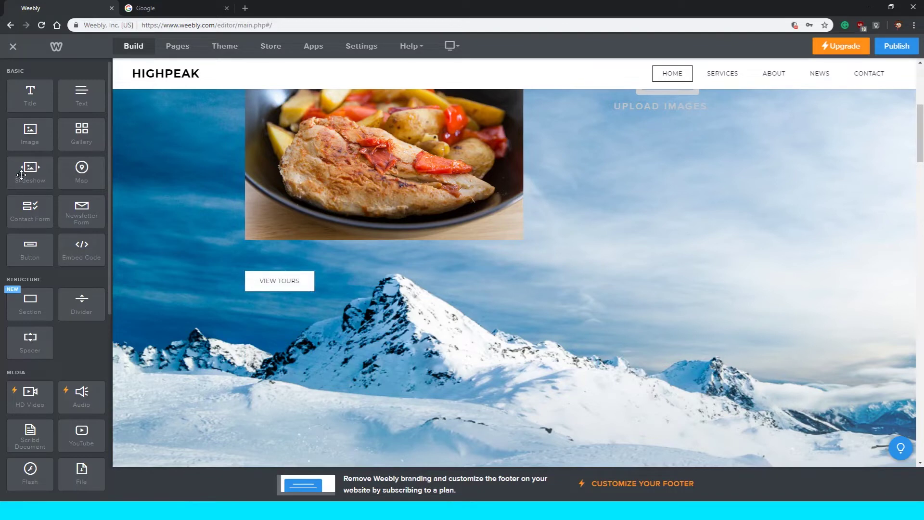
pyautogui.moveTo(26, 168); pyautogui.dragTo(456, 345)
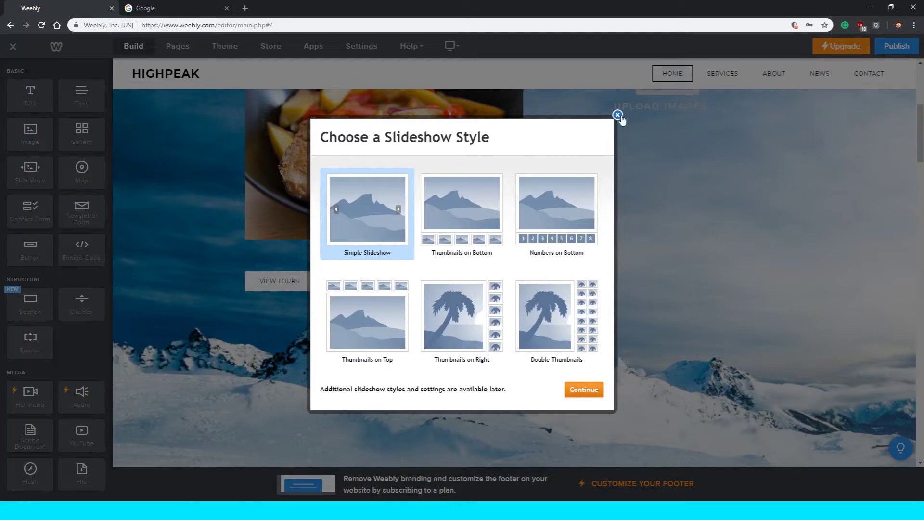
pyautogui.click(618, 116)
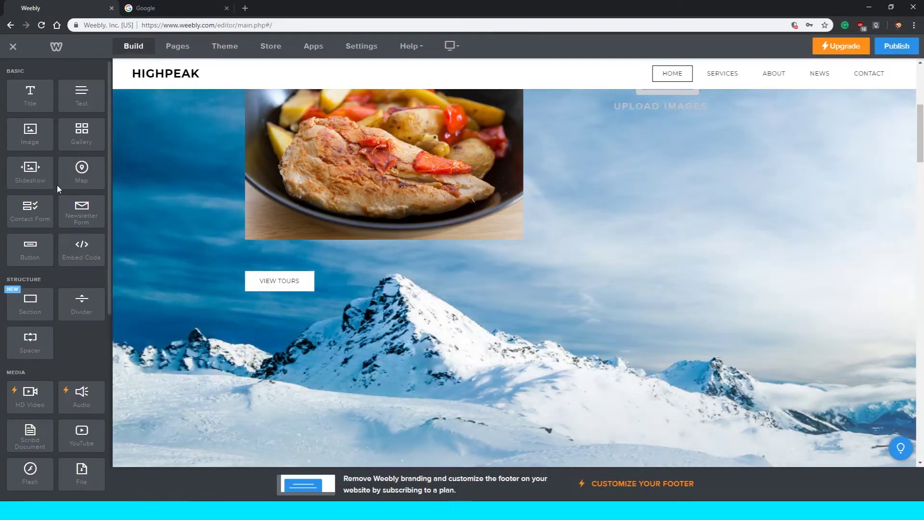
pyautogui.scroll(-1, 47, 171)
pyautogui.moveTo(80, 124); pyautogui.dragTo(409, 336)
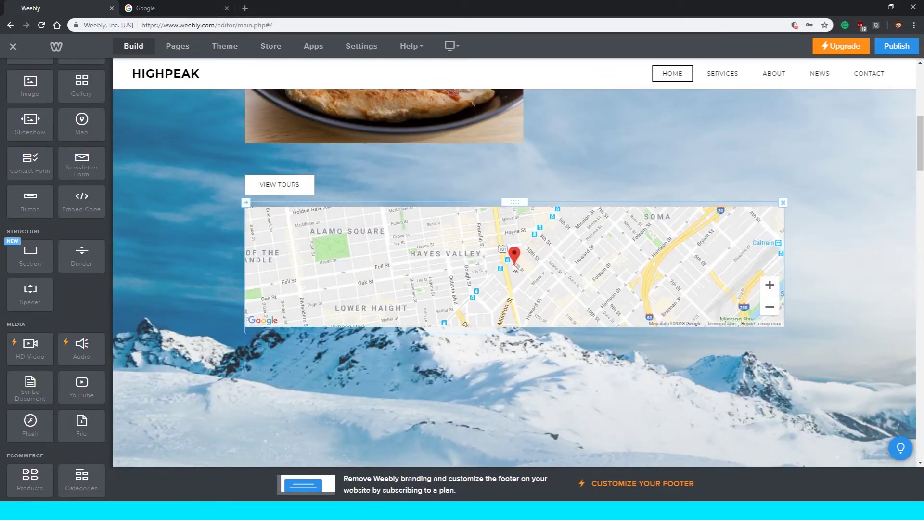
pyautogui.click(538, 262)
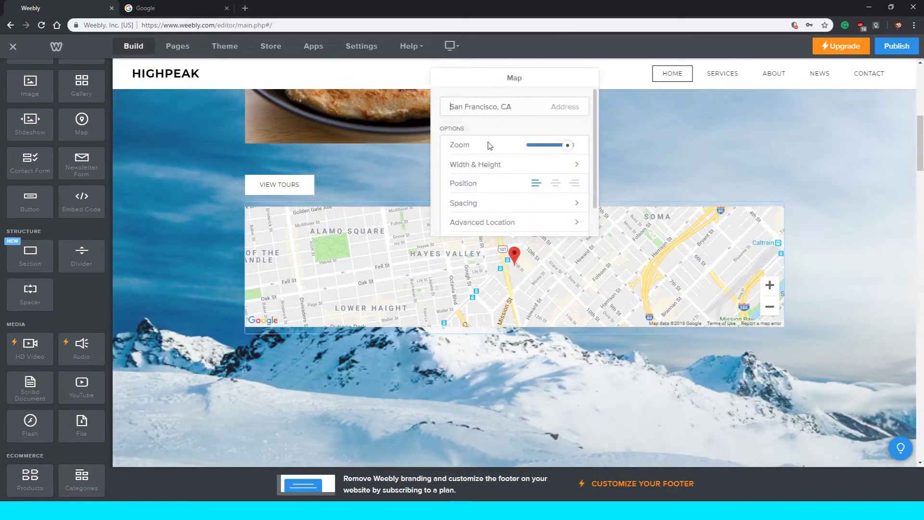
pyautogui.tripleClick(538, 105)
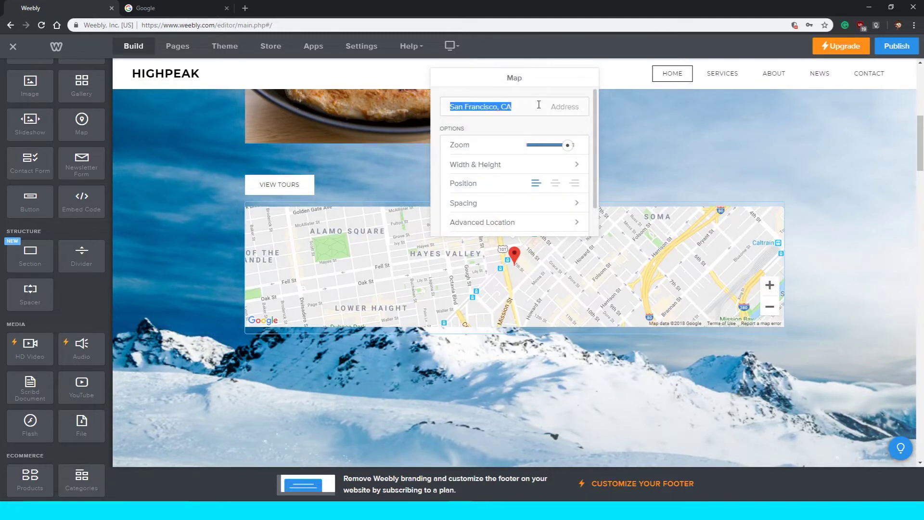
pyautogui.scroll(-1, 552, 177)
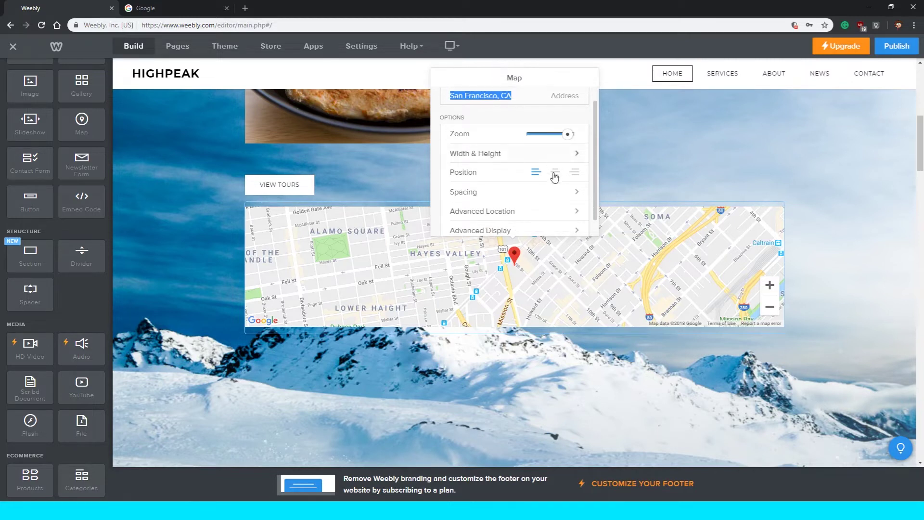
pyautogui.scroll(1, 553, 177)
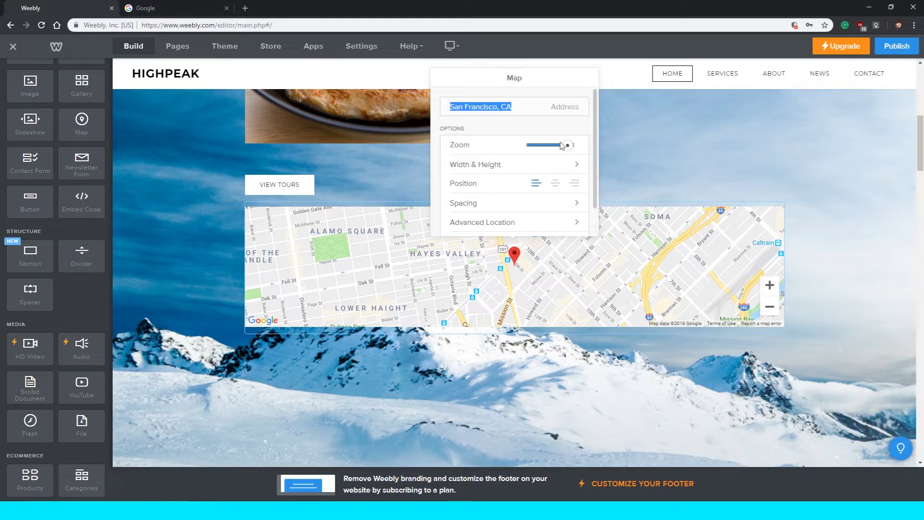
pyautogui.click(509, 124)
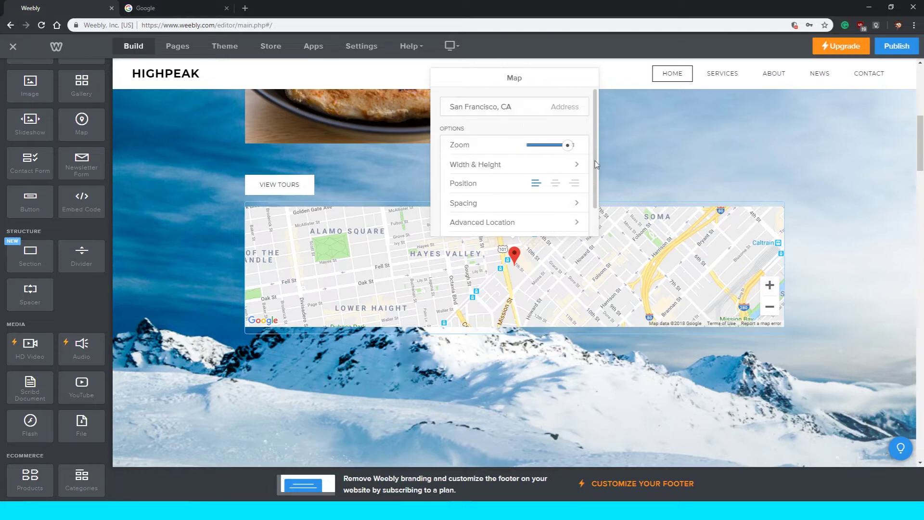
pyautogui.click(622, 138)
pyautogui.scroll(-1, 787, 209)
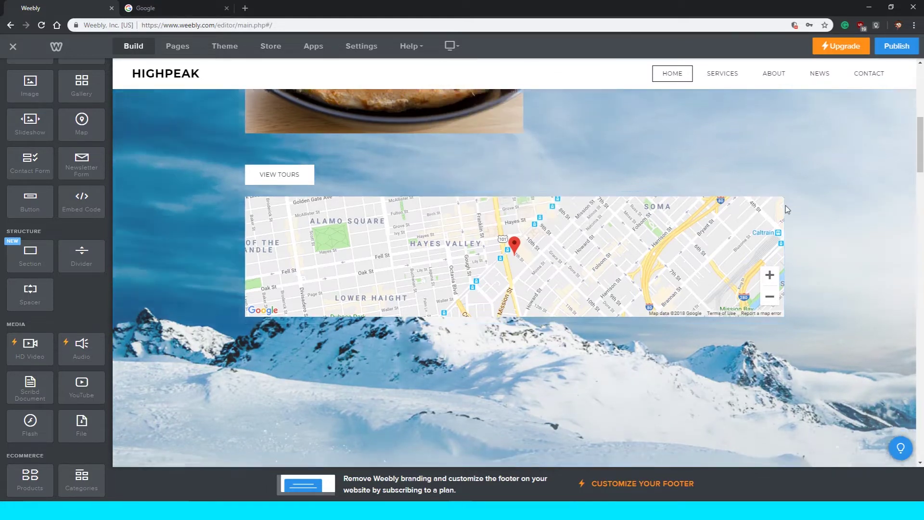
pyautogui.scroll(-5, 775, 198)
pyautogui.scroll(5, 779, 192)
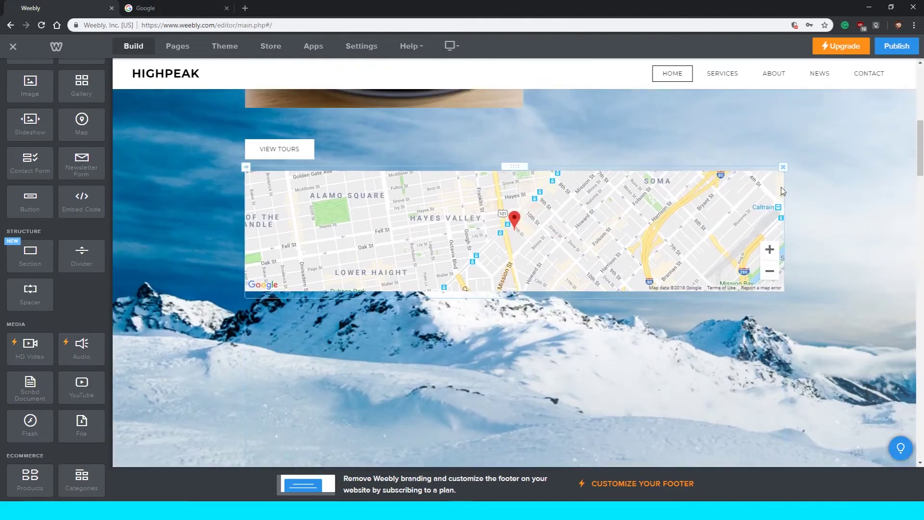
pyautogui.click(783, 167)
pyautogui.click(747, 138)
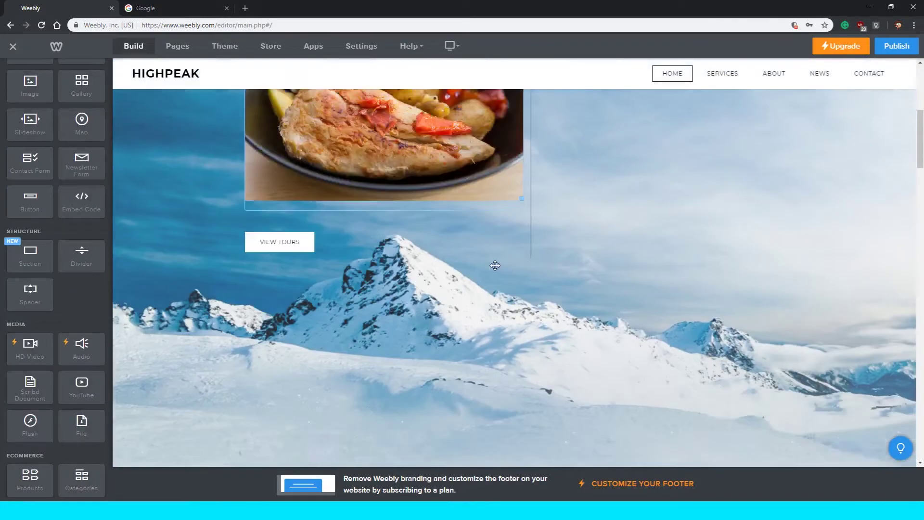
# Delete the empty image-upload block beside the food photo.
pyautogui.scroll(-2, 495, 265)
pyautogui.scroll(-3, 437, 338)
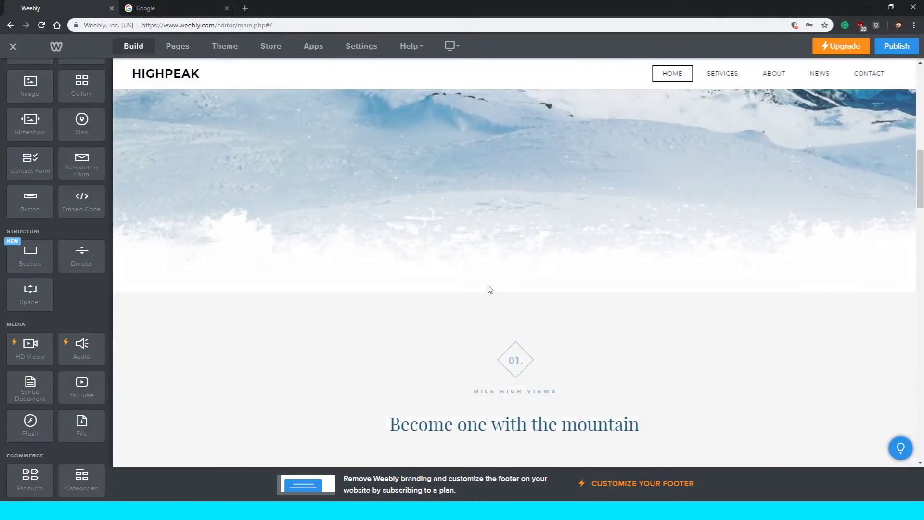
pyautogui.scroll(5, 490, 288)
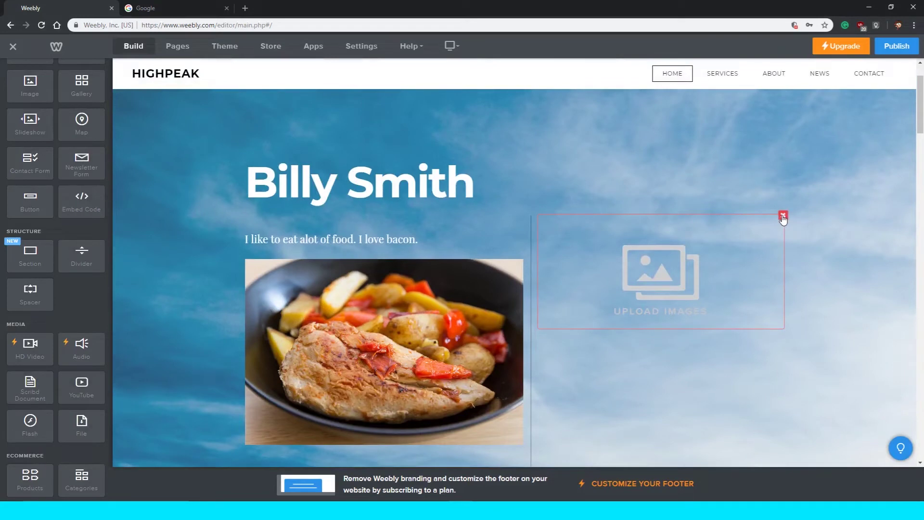
pyautogui.click(783, 216)
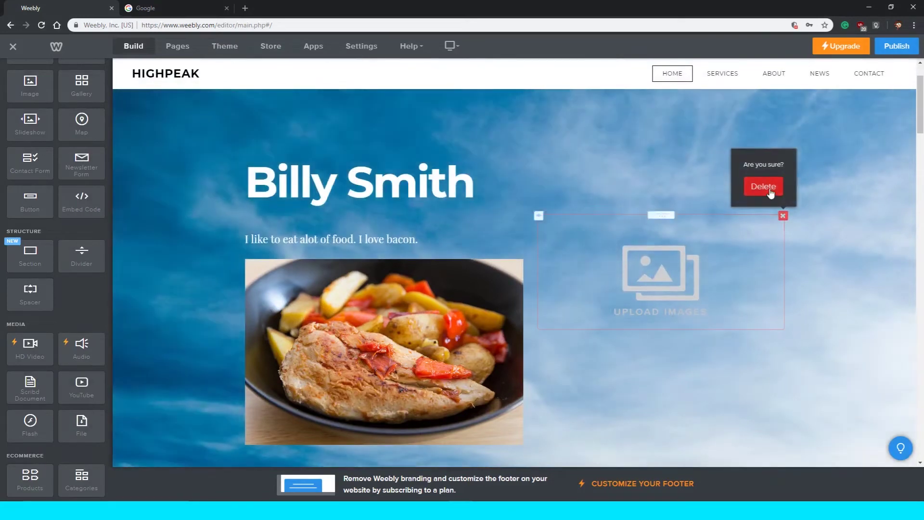
pyautogui.click(766, 189)
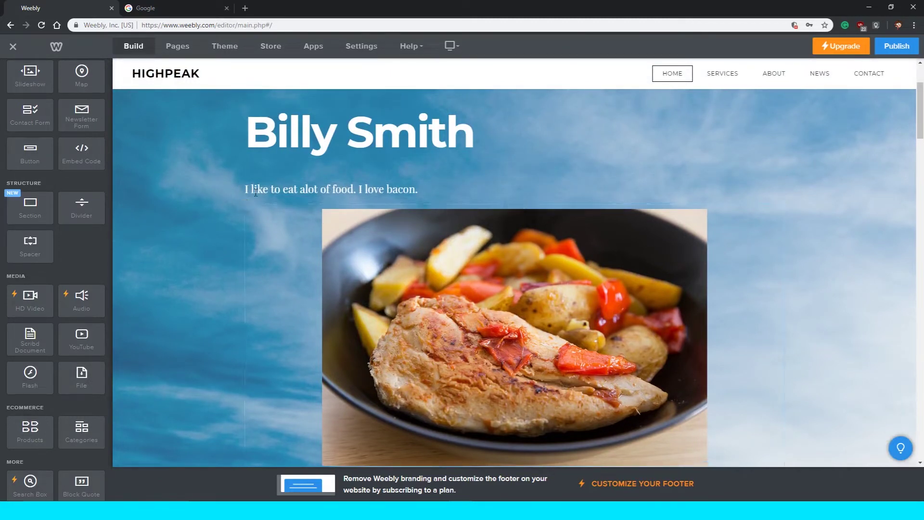
# Place a spacer to the right of the food photo and stretch it to the photo's height.
pyautogui.moveTo(35, 244)
pyautogui.mouseDown()
pyautogui.moveTo(100, 247)
pyautogui.moveTo(52, 241)
pyautogui.mouseUp()
pyautogui.moveTo(30, 245); pyautogui.dragTo(787, 244)
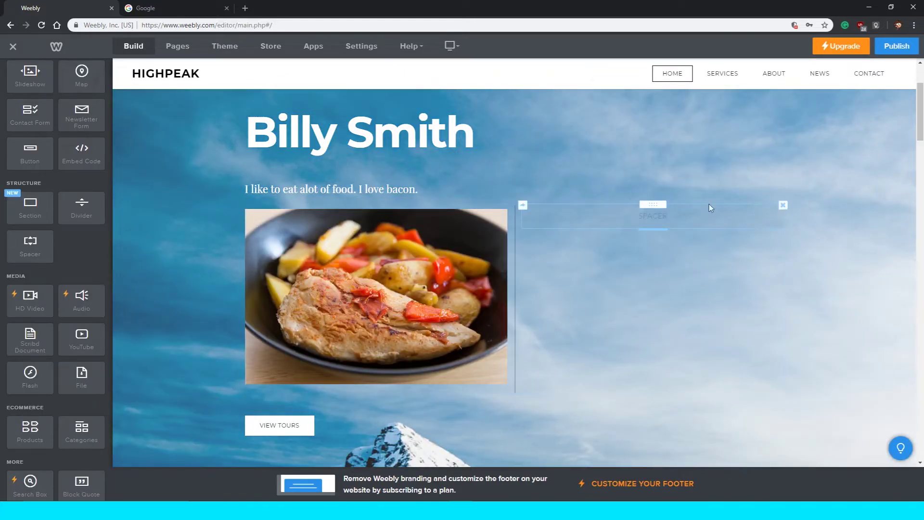
pyautogui.scroll(-5, 658, 204)
pyautogui.scroll(5, 660, 209)
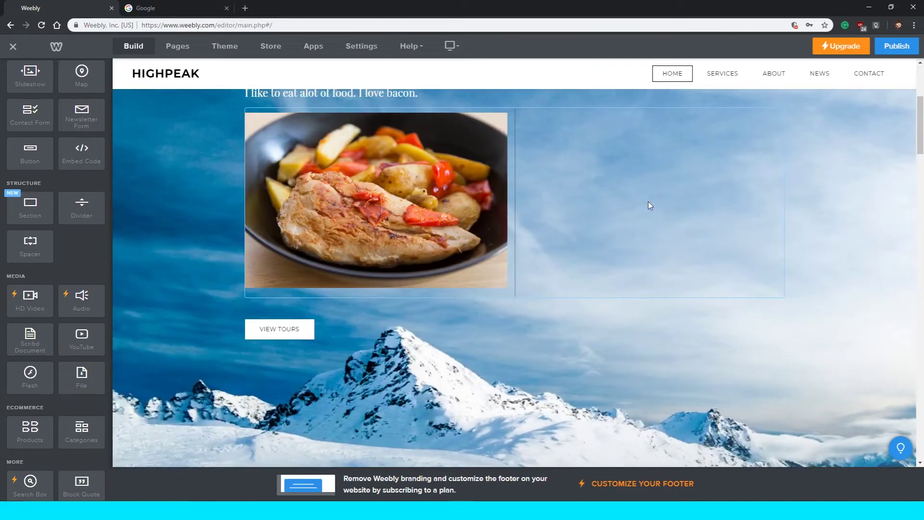
pyautogui.moveTo(650, 111); pyautogui.dragTo(646, 292)
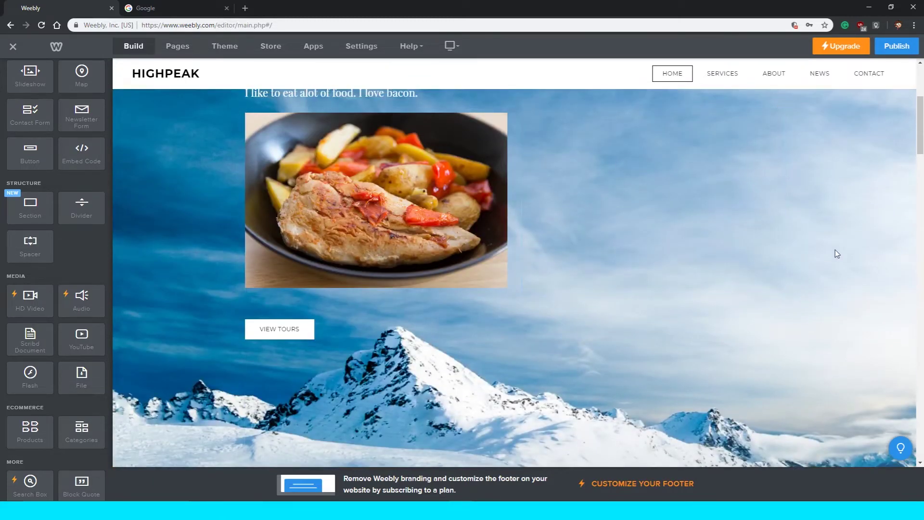
pyautogui.scroll(3, 421, 208)
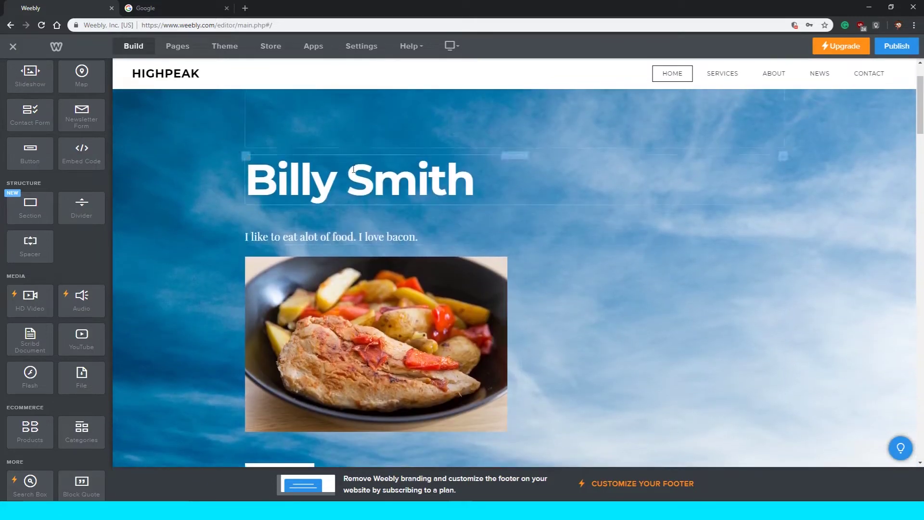
pyautogui.scroll(-1, 285, 154)
pyautogui.scroll(-2, 224, 220)
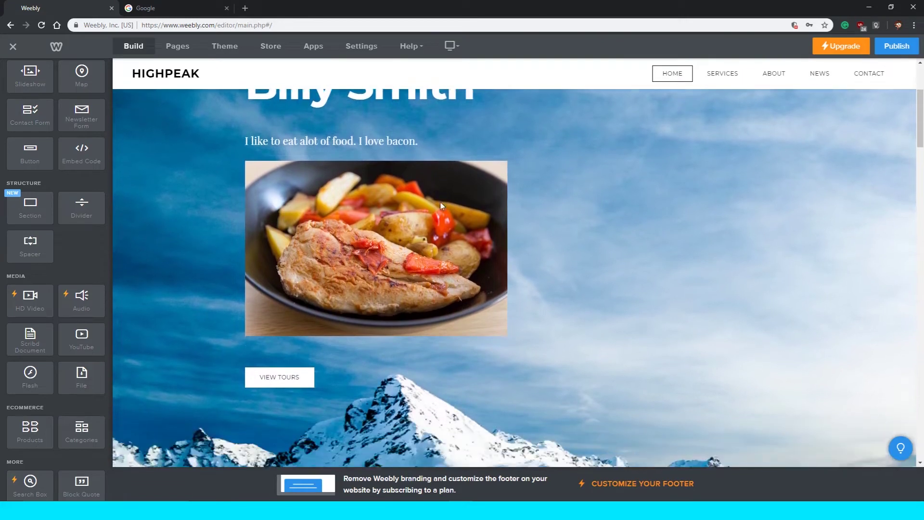
pyautogui.scroll(1, 476, 206)
pyautogui.scroll(-1, 422, 250)
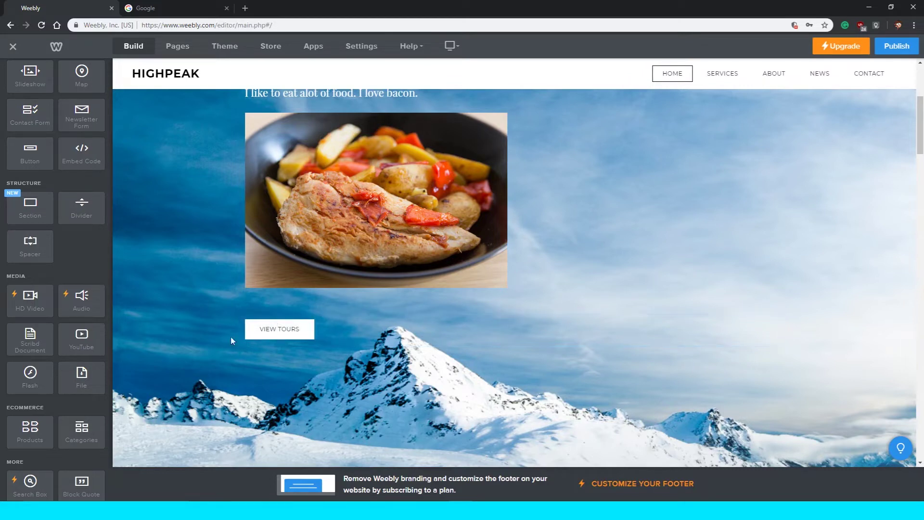
# Try center and right alignment for the VIEW TOURS button, settling on left alignment.
pyautogui.click(283, 332)
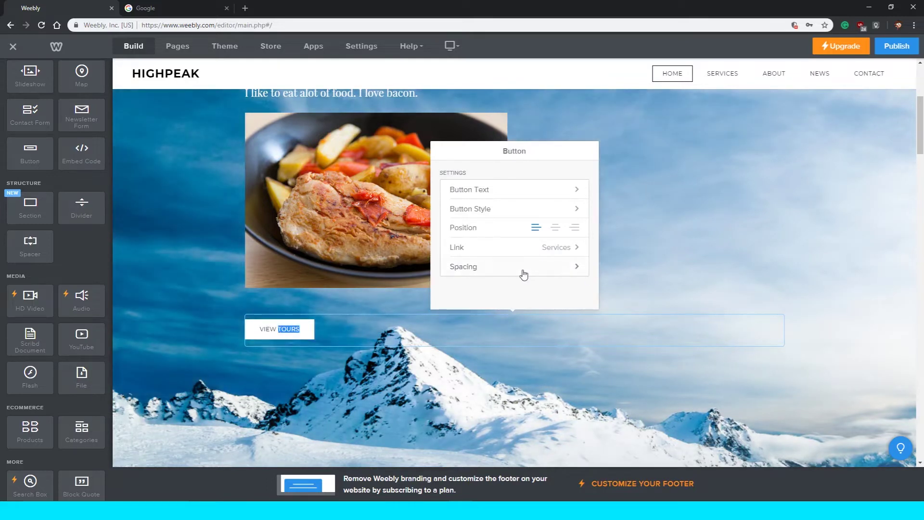
pyautogui.click(525, 250)
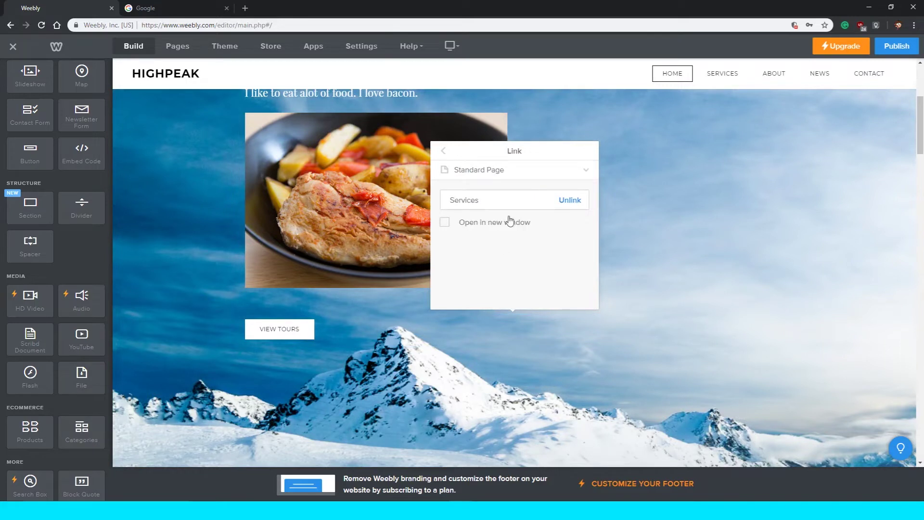
pyautogui.click(567, 173)
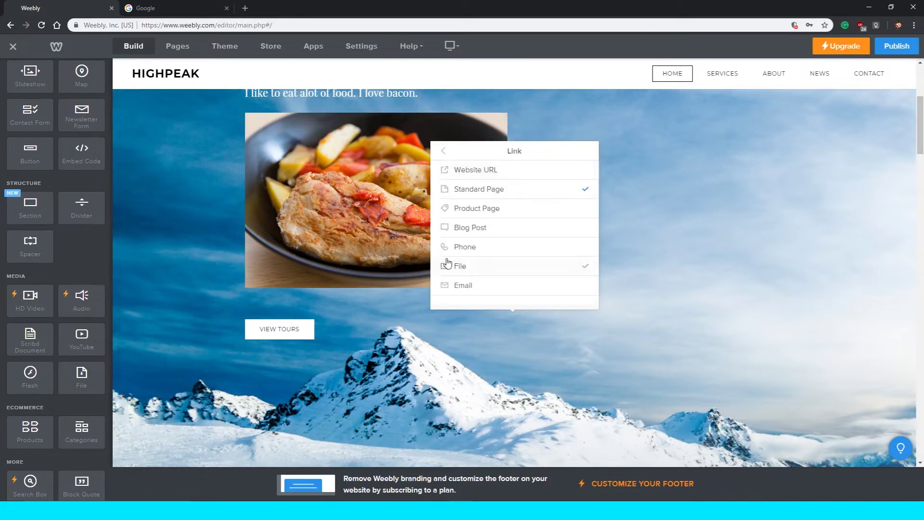
pyautogui.click(444, 151)
pyautogui.click(305, 330)
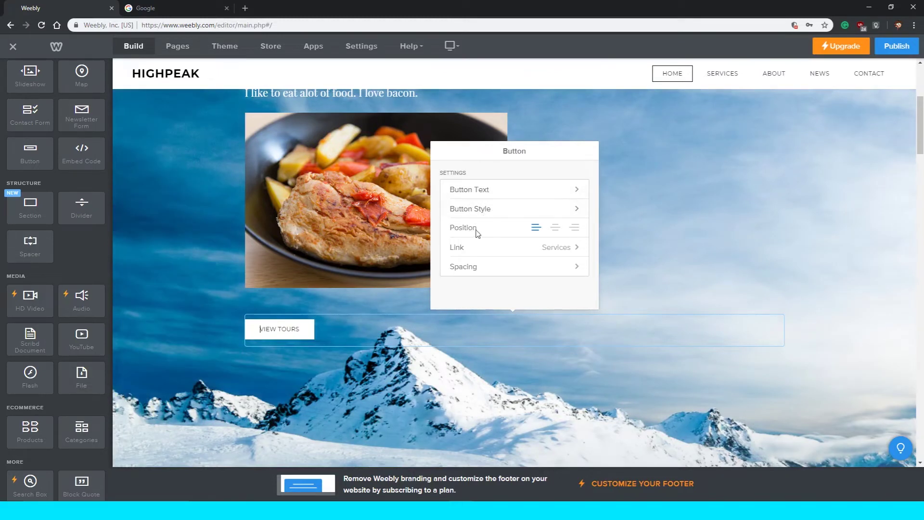
pyautogui.click(555, 230)
pyautogui.click(573, 230)
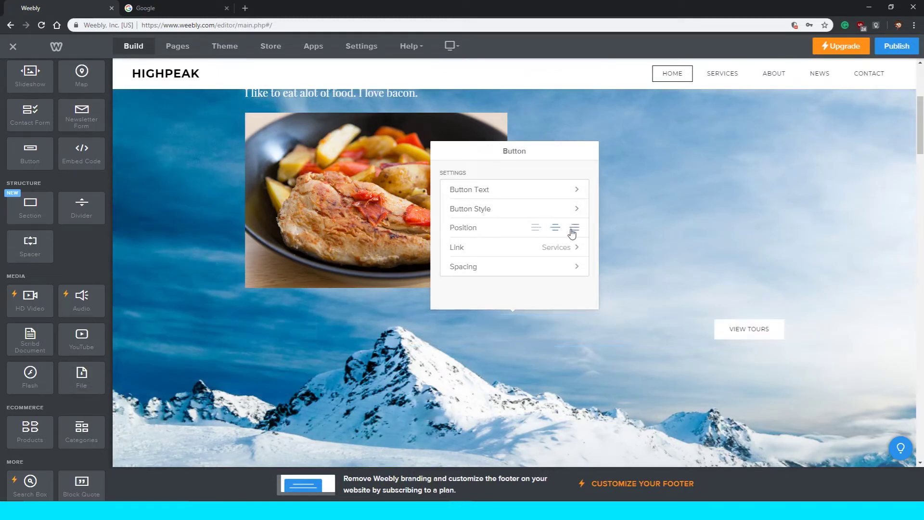
pyautogui.click(537, 230)
pyautogui.click(554, 231)
pyautogui.click(538, 231)
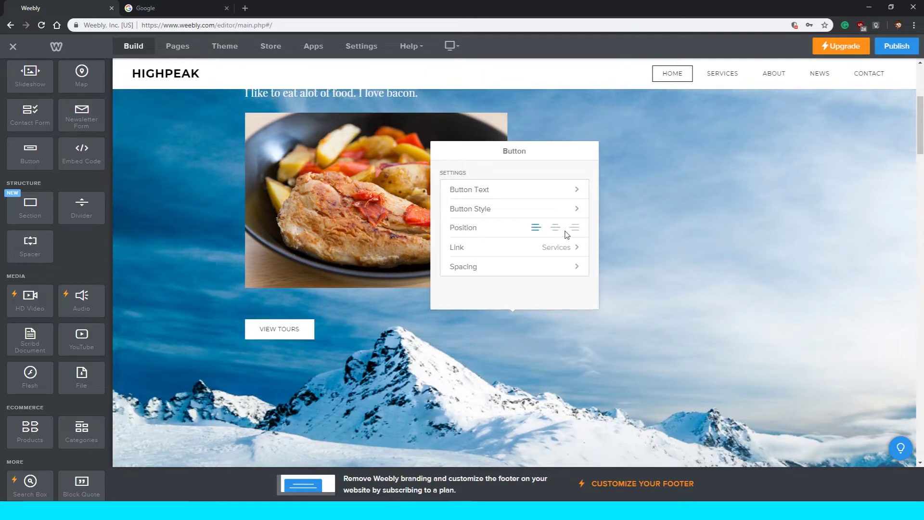
pyautogui.click(557, 232)
pyautogui.click(534, 232)
# Link the VIEW TOURS button to the About page.
pyautogui.click(502, 268)
pyautogui.click(441, 152)
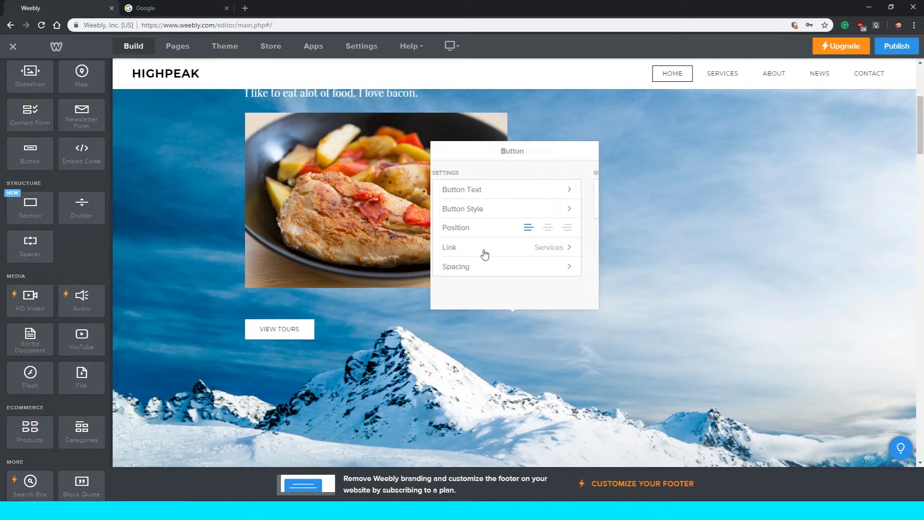
pyautogui.click(462, 247)
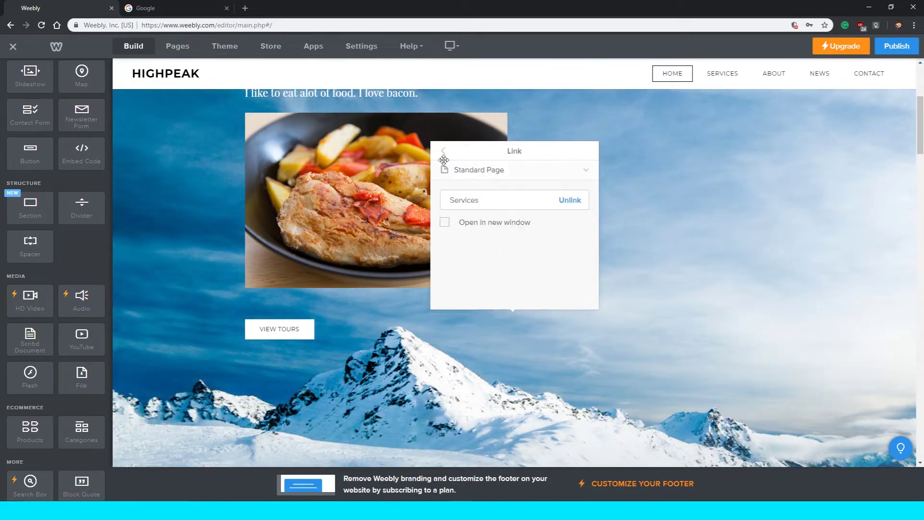
pyautogui.click(475, 200)
pyautogui.scroll(2, 339, 236)
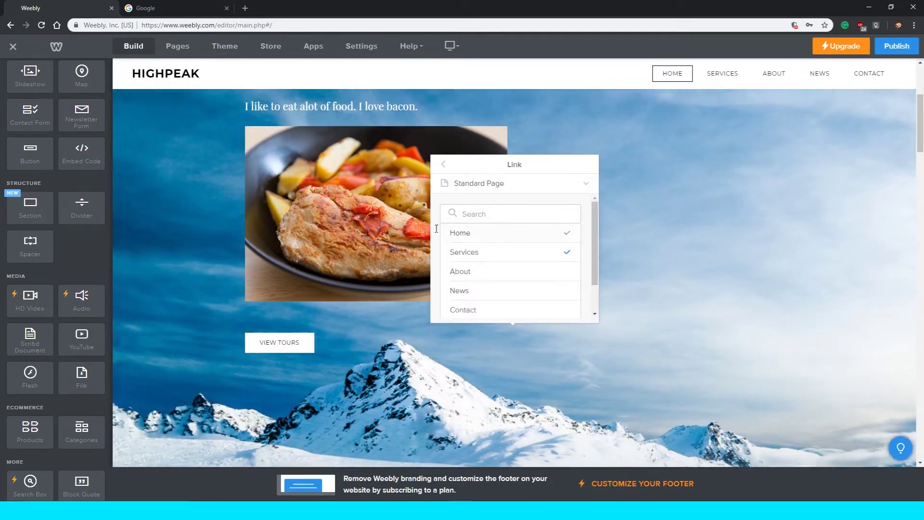
pyautogui.scroll(-3, 308, 239)
pyautogui.scroll(1, 381, 249)
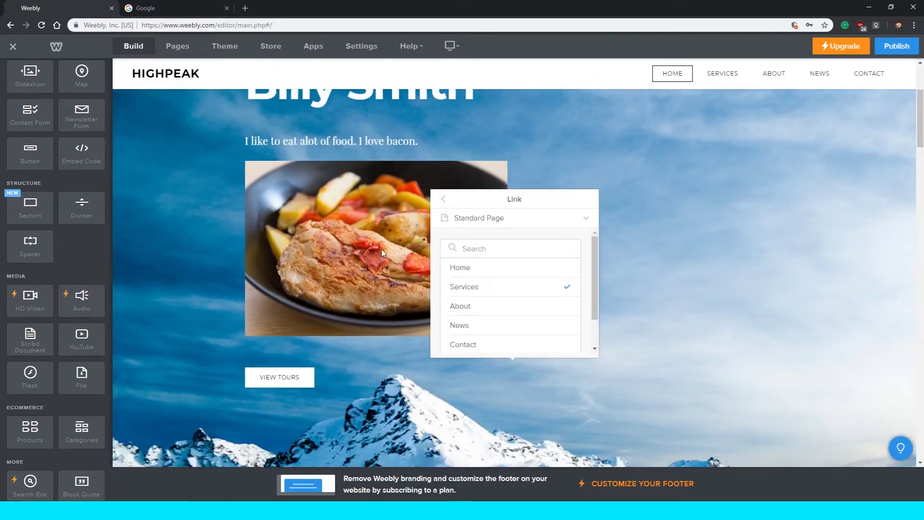
pyautogui.click(560, 308)
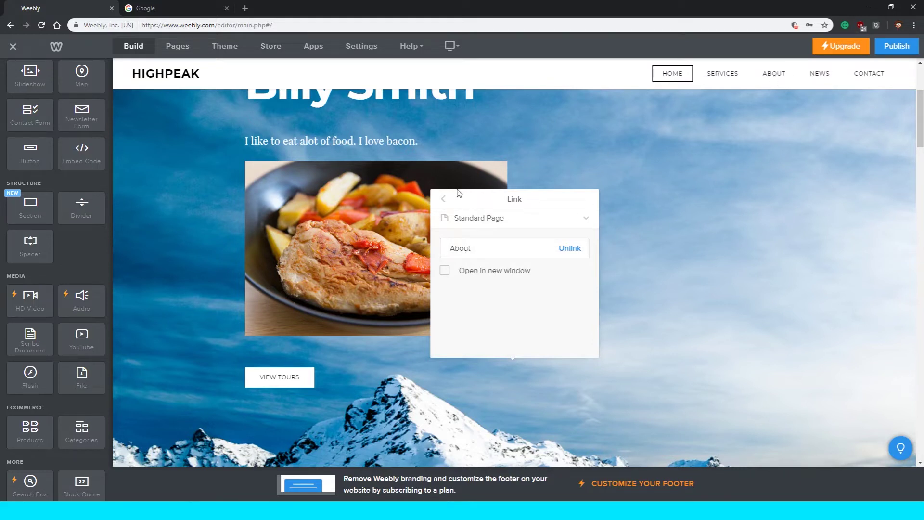
pyautogui.click(443, 201)
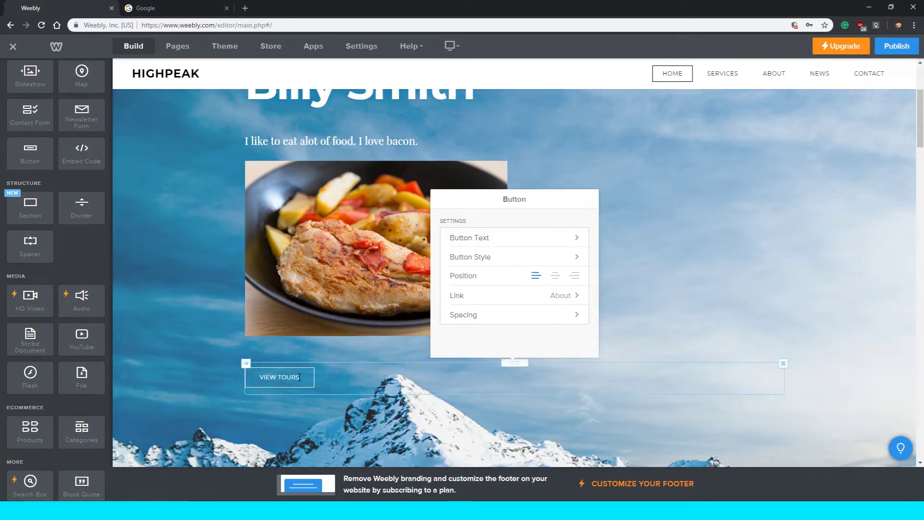
# Change the button label from VIEW TOURS to 'Learn more about me'.
pyautogui.click(510, 236)
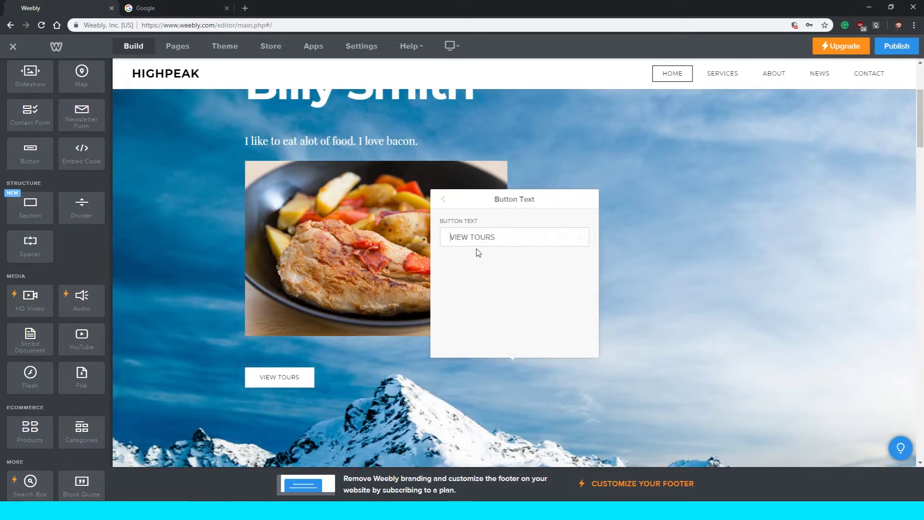
pyautogui.tripleClick(496, 236)
pyautogui.press('BackSpace')
pyautogui.write('Learn more about me')
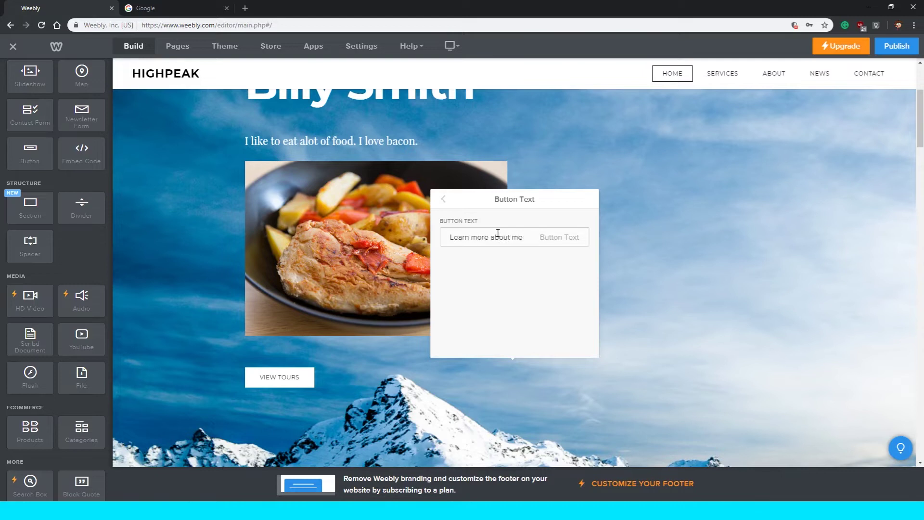
pyautogui.click(444, 201)
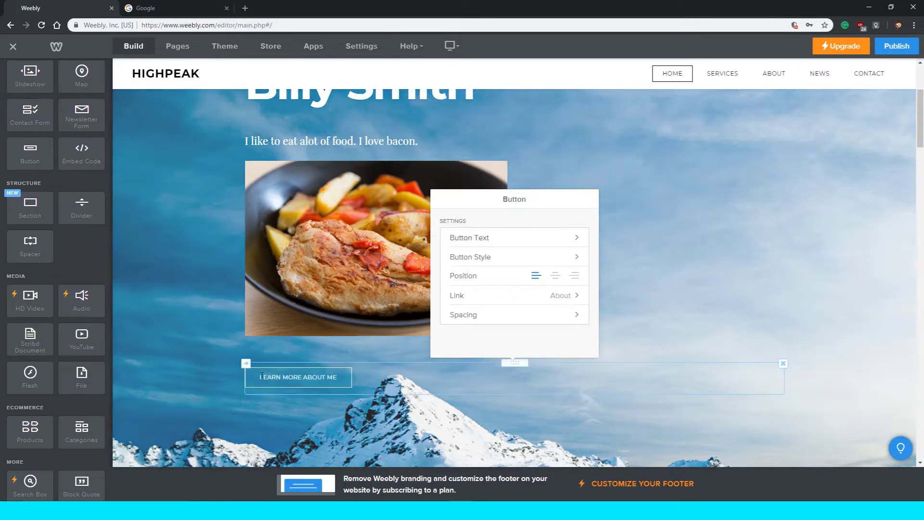
pyautogui.click(223, 374)
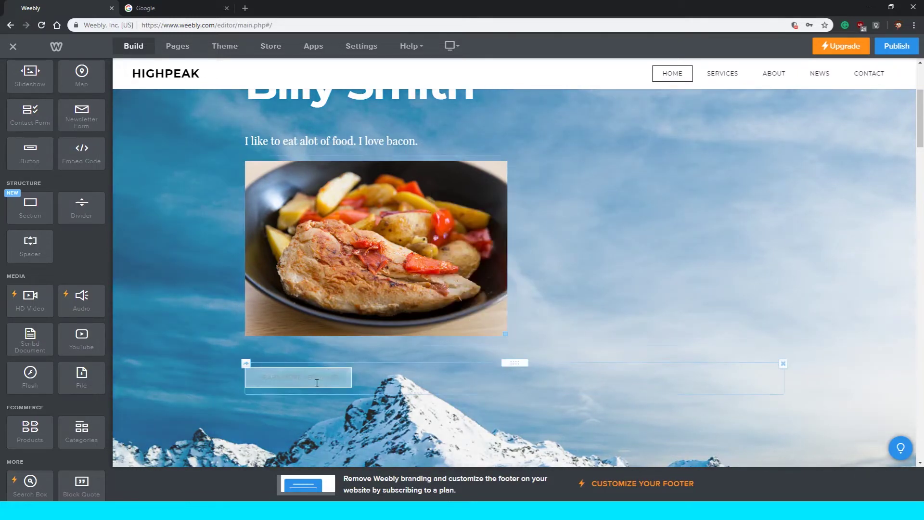
pyautogui.click(770, 75)
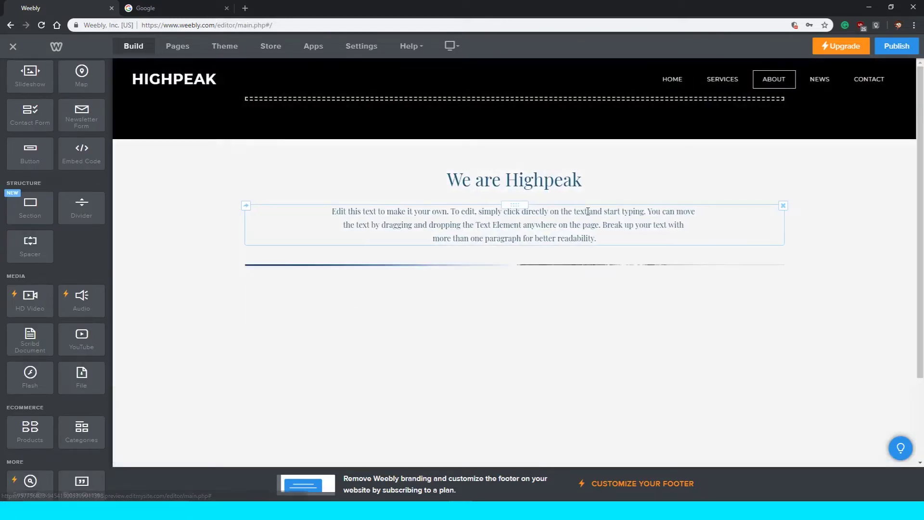
pyautogui.scroll(-1, 392, 269)
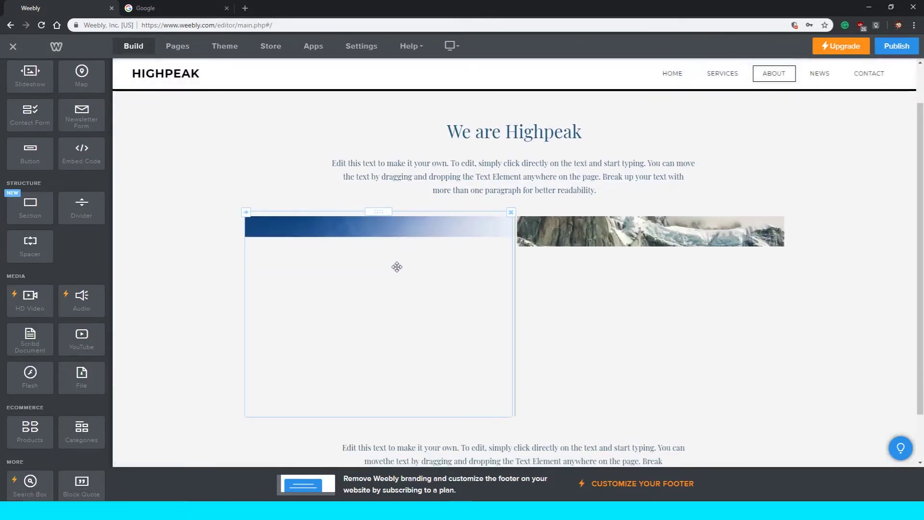
pyautogui.scroll(-2, 397, 265)
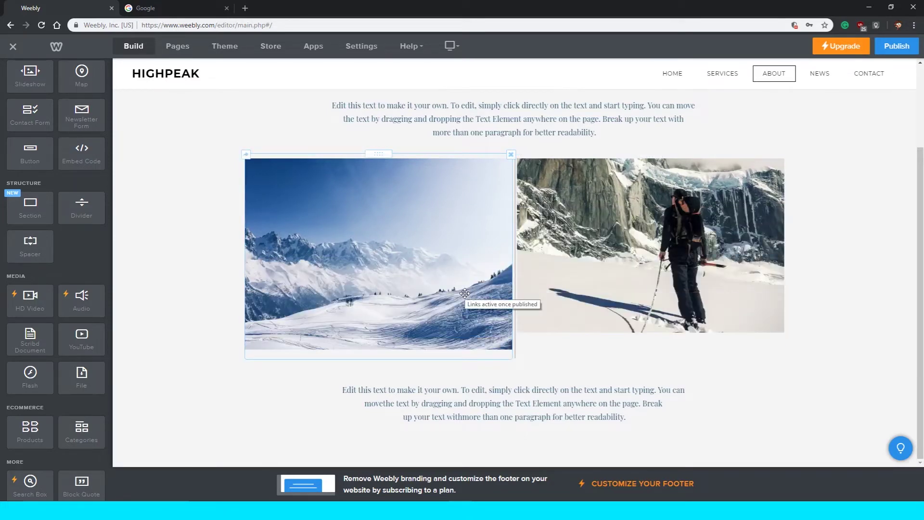
pyautogui.click(674, 73)
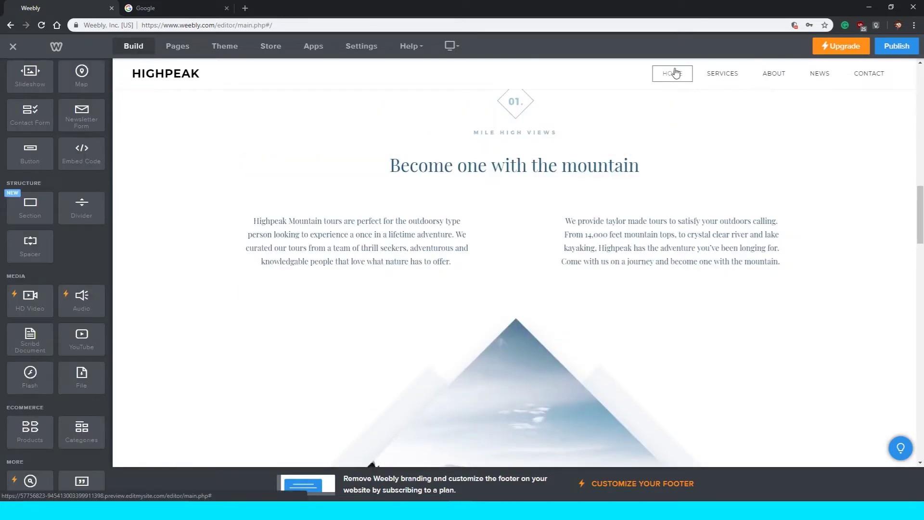
pyautogui.scroll(15, 621, 156)
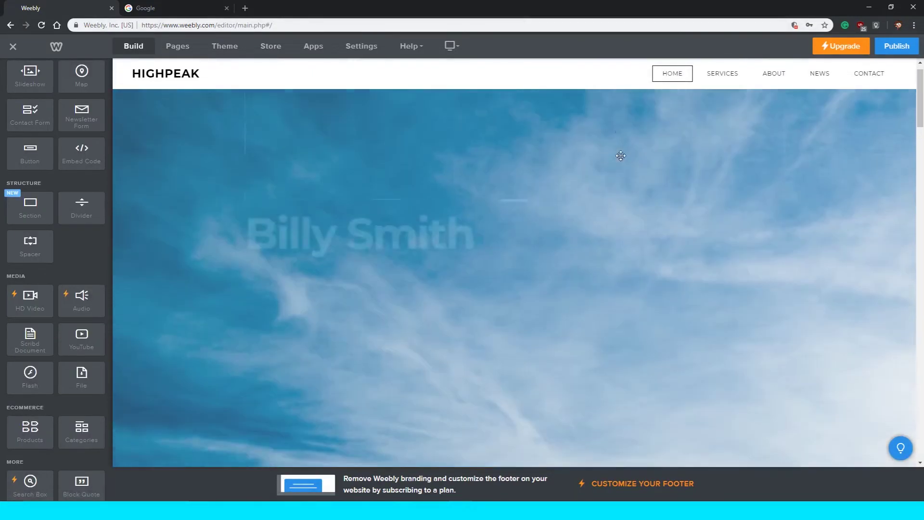
pyautogui.scroll(-1, 620, 152)
pyautogui.scroll(1, 620, 153)
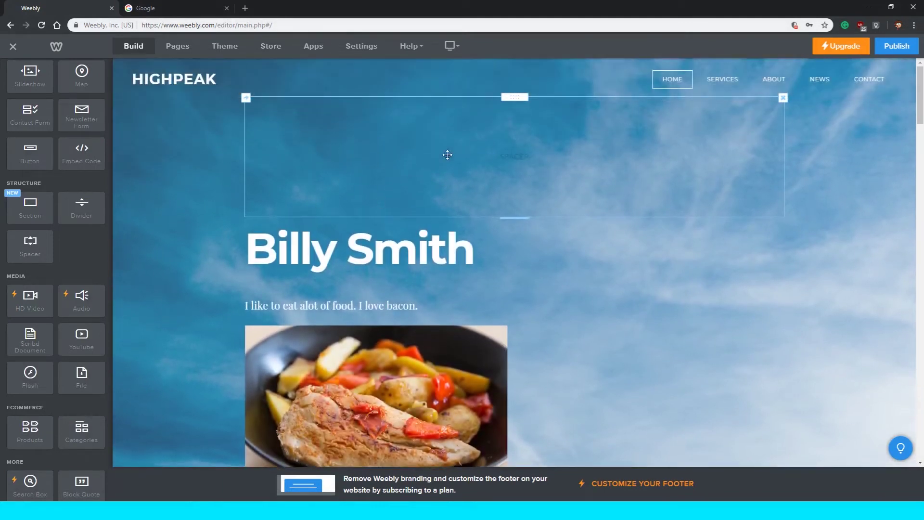
pyautogui.scroll(-1, 447, 155)
pyautogui.scroll(-1, 227, 273)
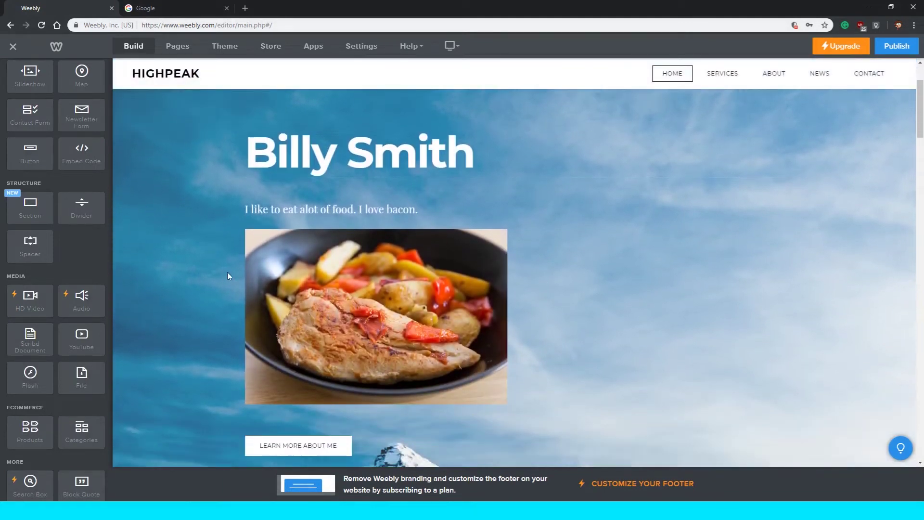
pyautogui.scroll(-1, 497, 302)
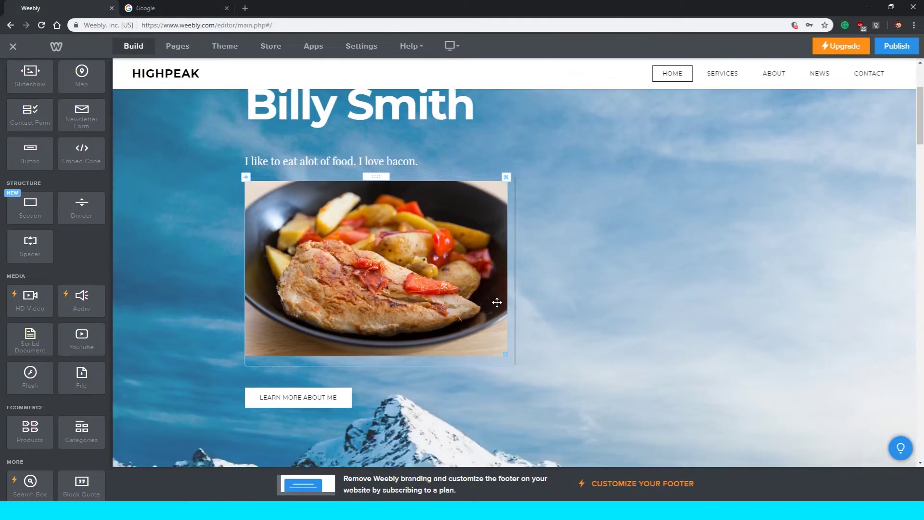
pyautogui.scroll(-8, 497, 304)
pyautogui.scroll(6, 481, 305)
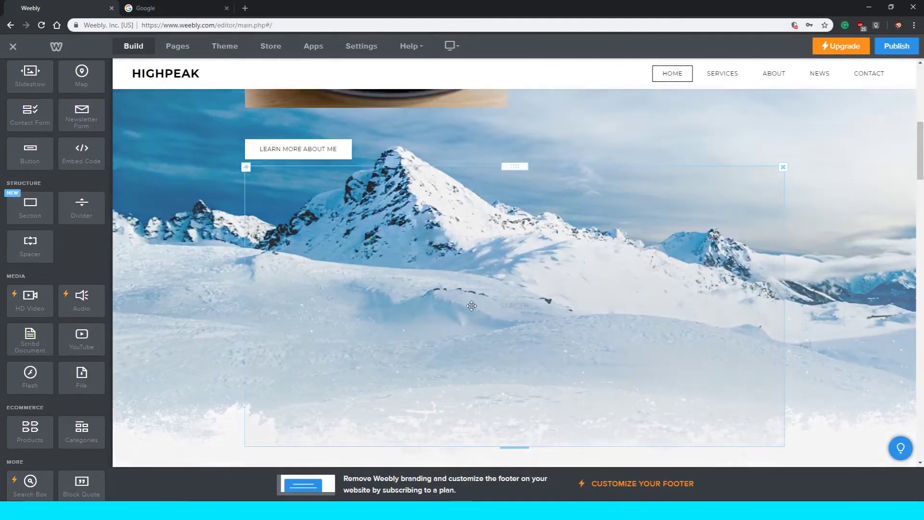
pyautogui.scroll(6, 447, 297)
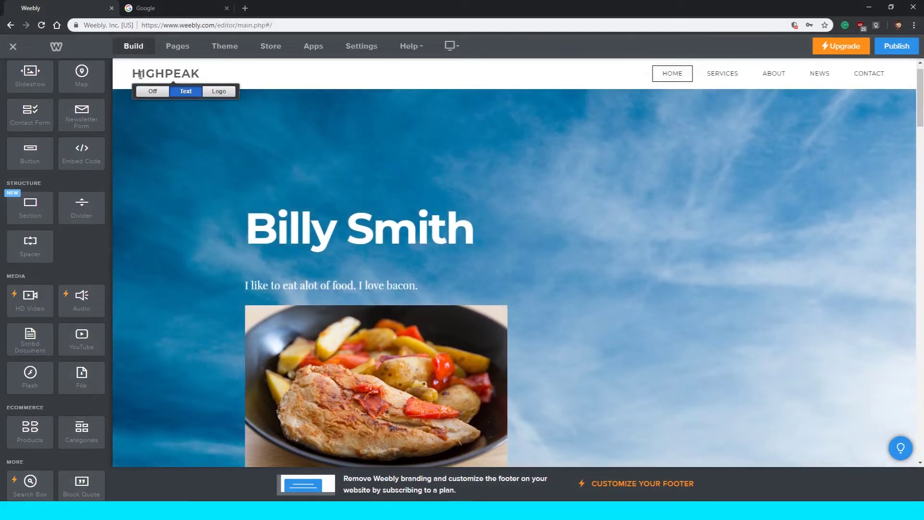
# Replace the HIGHPEAK site title with the student's name in capitals.
pyautogui.moveTo(157, 75)
pyautogui.doubleClick(152, 75)
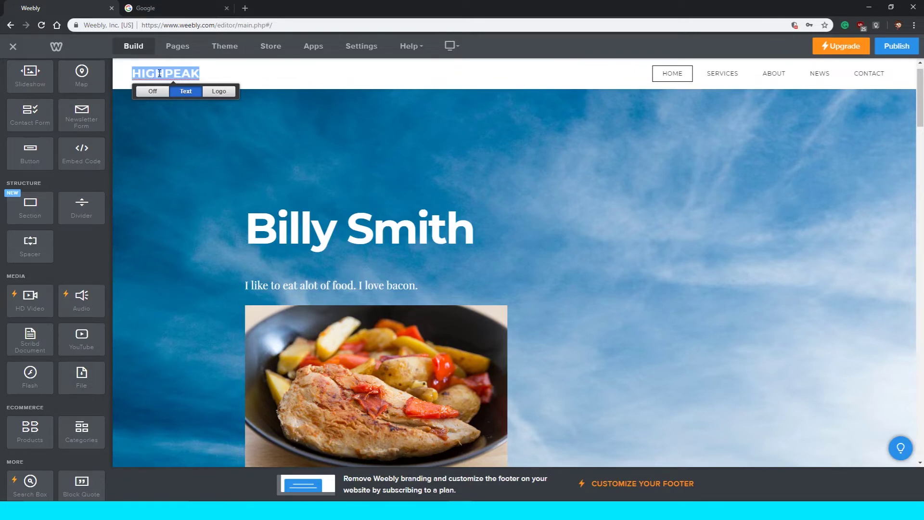
pyautogui.write('B')
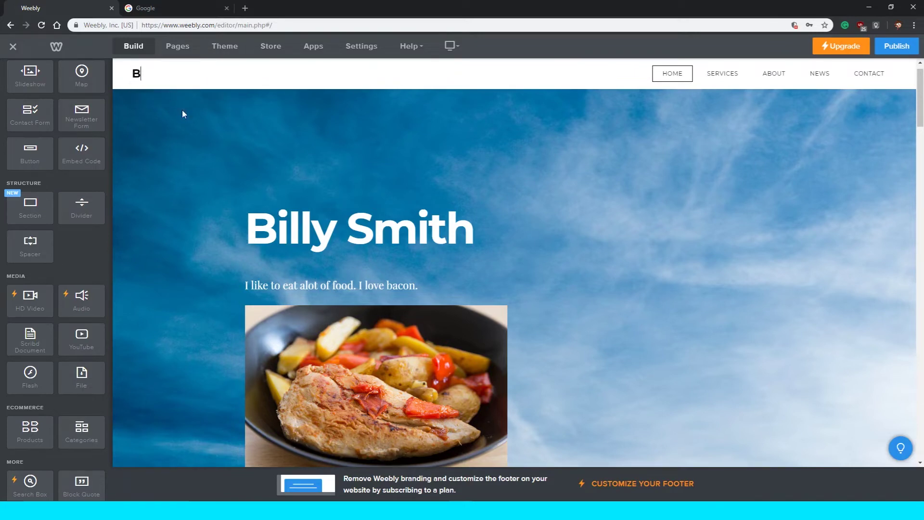
pyautogui.scroll(-10, 183, 121)
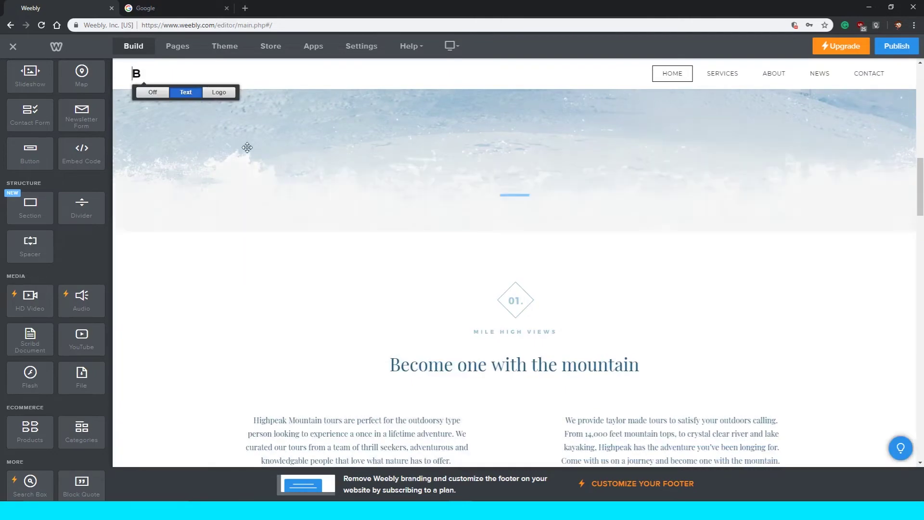
pyautogui.scroll(10, 247, 147)
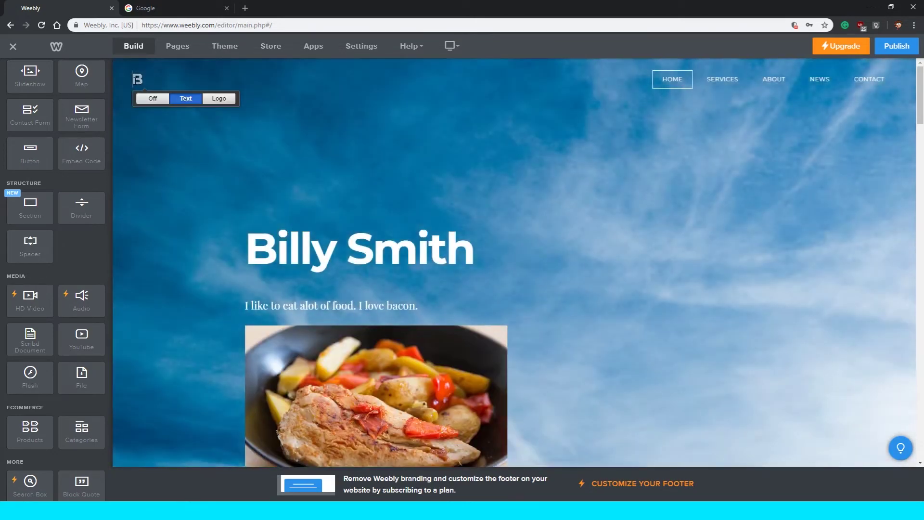
pyautogui.moveTo(132, 80); pyautogui.dragTo(142, 78)
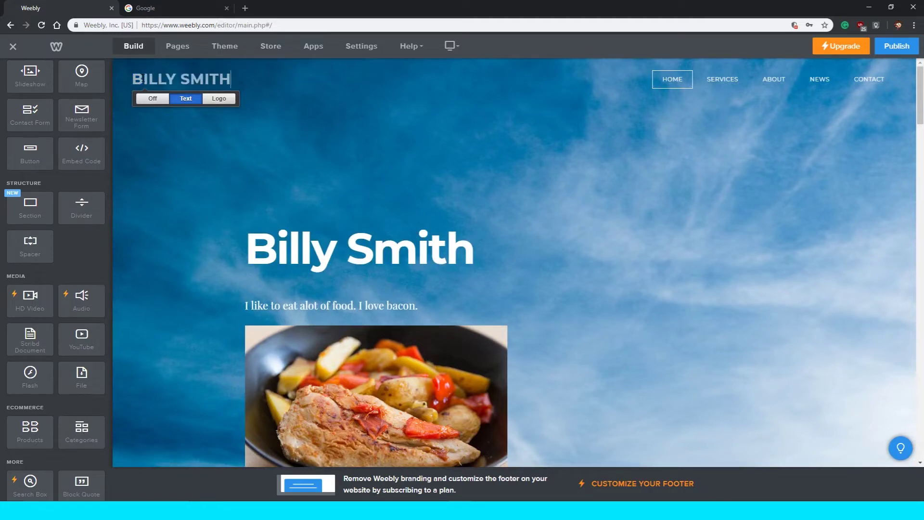
pyautogui.click(192, 148)
pyautogui.scroll(-5, 197, 147)
pyautogui.scroll(5, 217, 164)
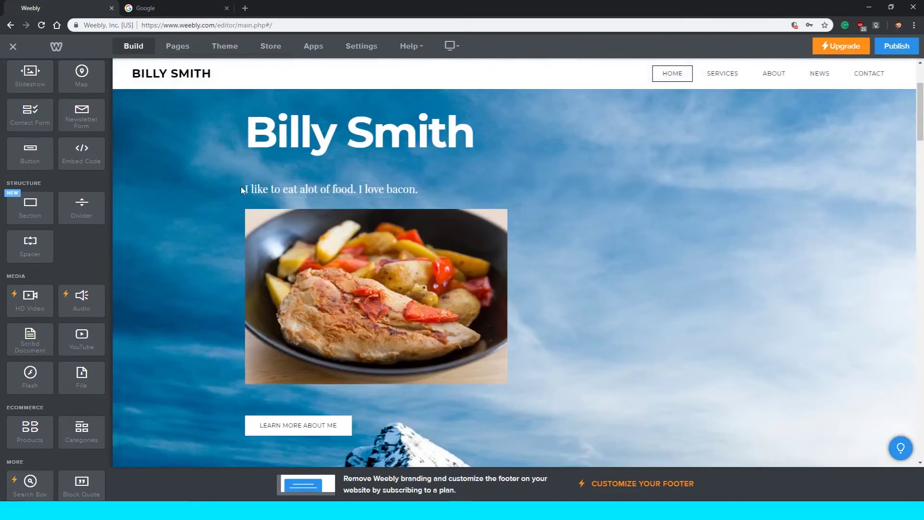
# Shrink the empty space above the hero name heading to about 100 px.
pyautogui.click(182, 81)
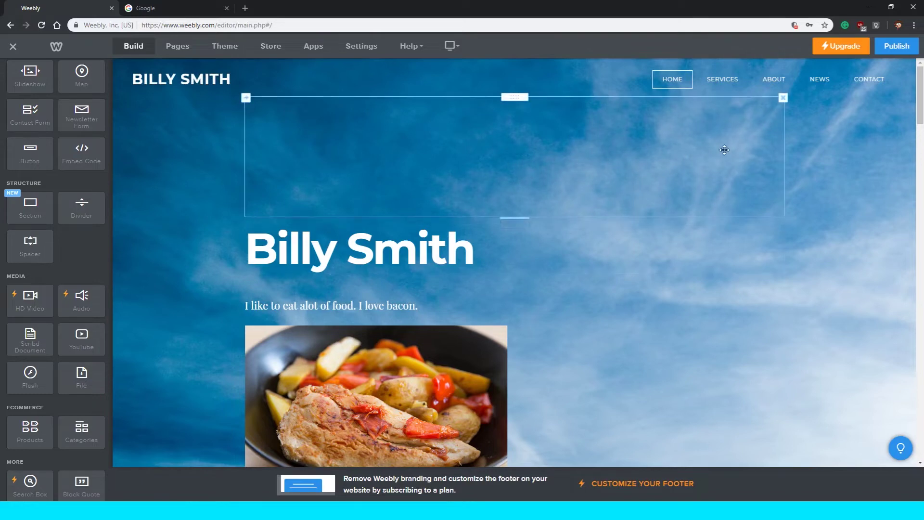
pyautogui.click(775, 83)
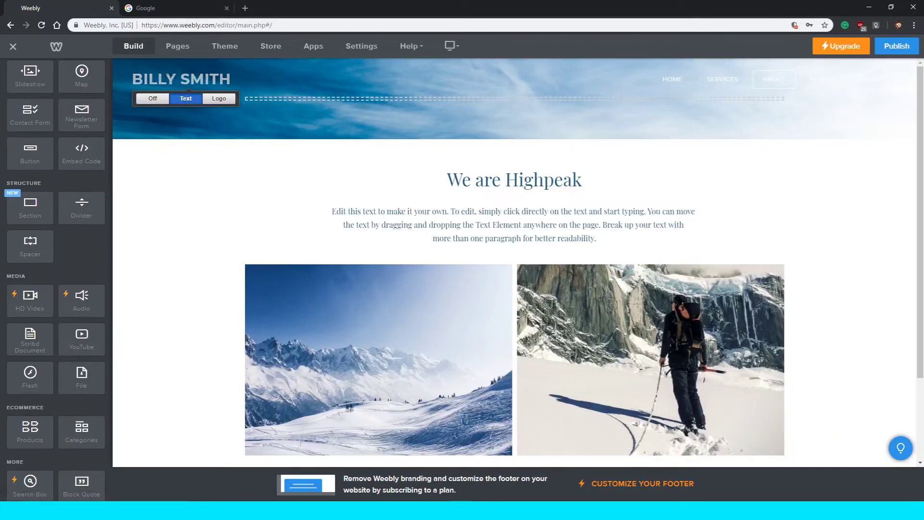
pyautogui.click(670, 80)
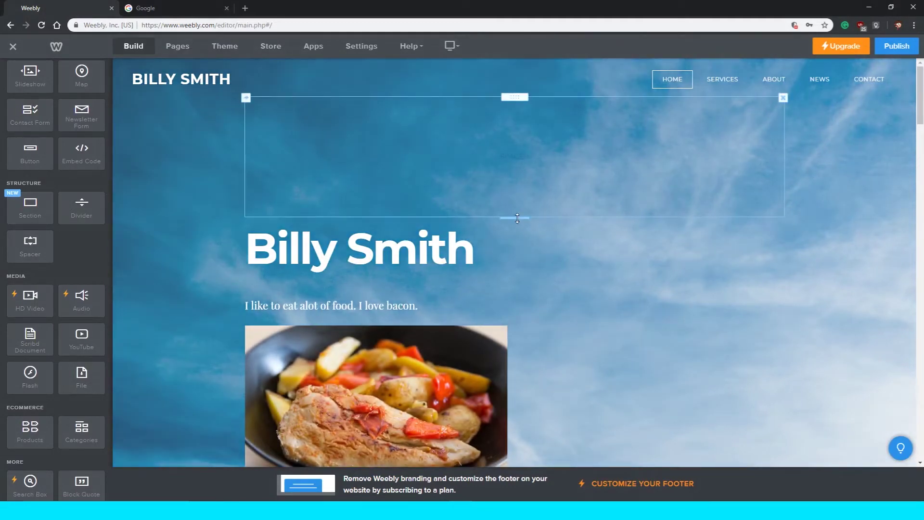
pyautogui.moveTo(514, 217); pyautogui.dragTo(513, 146)
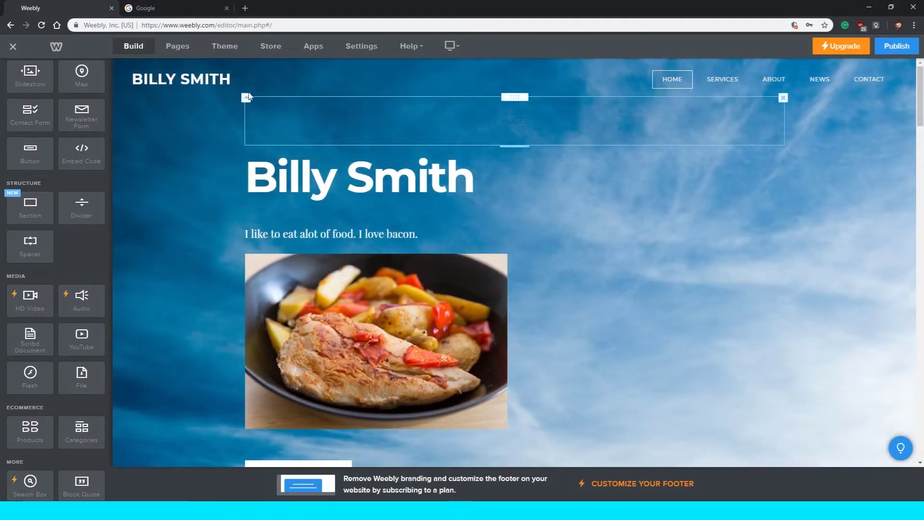
pyautogui.click(176, 82)
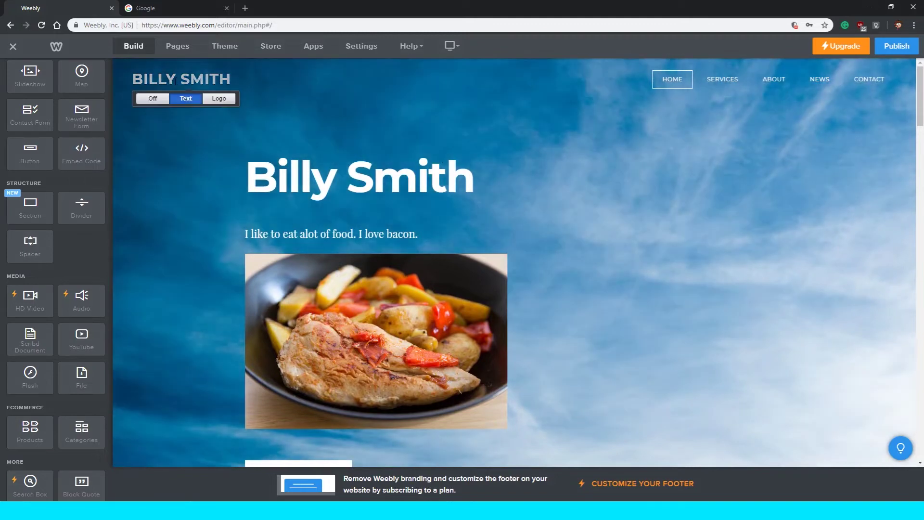
pyautogui.click(533, 103)
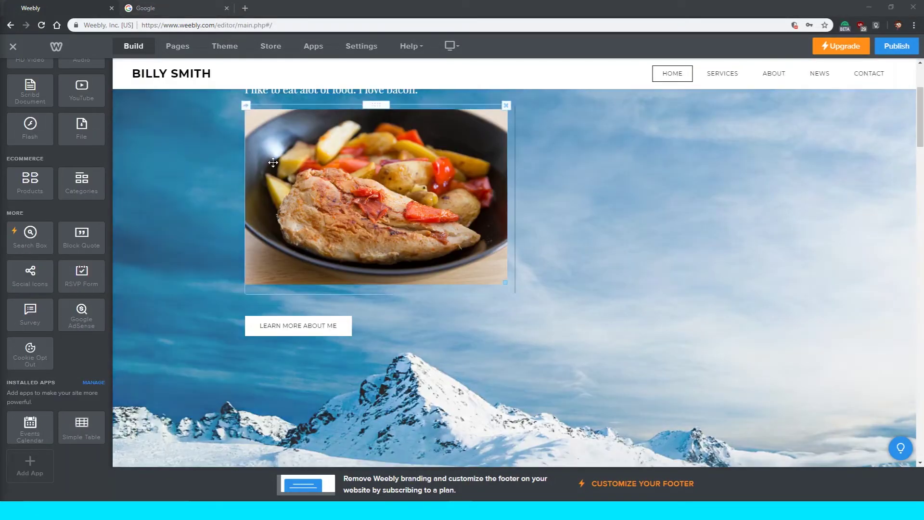
# Shorten the spacer below the LEARN MORE ABOUT ME button to about 200 px.
pyautogui.scroll(3, 303, 182)
pyautogui.click(206, 90)
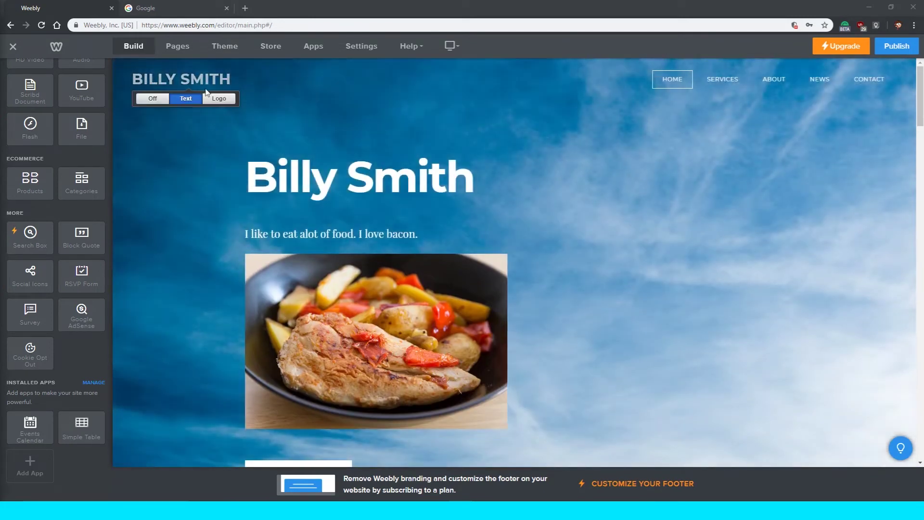
pyautogui.click(342, 138)
pyautogui.scroll(-1, 332, 159)
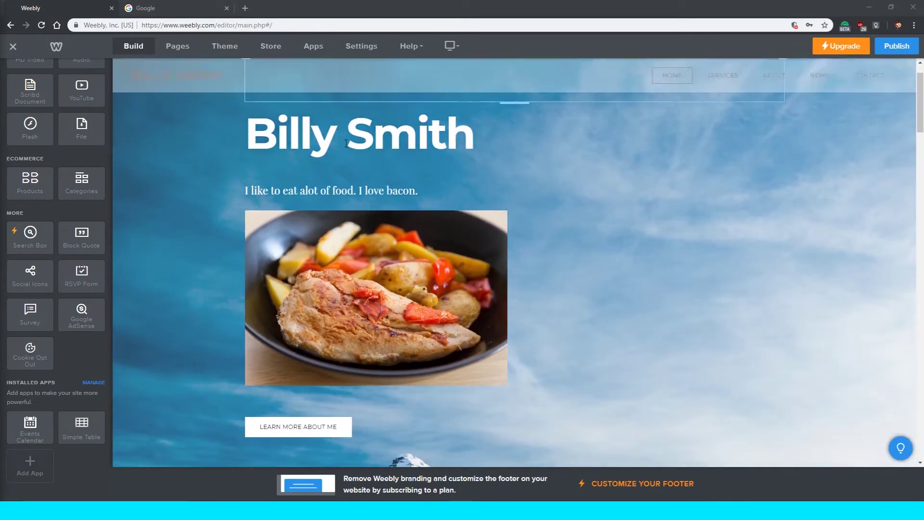
pyautogui.scroll(-2, 341, 183)
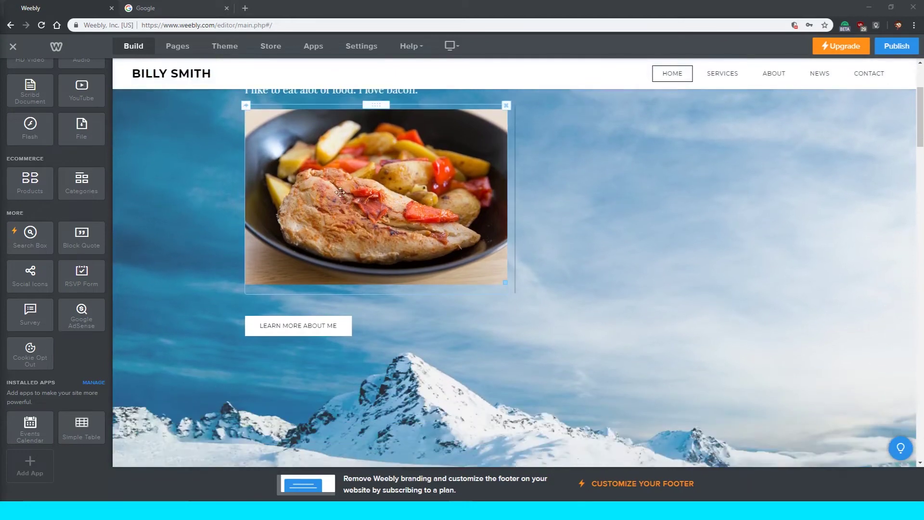
pyautogui.scroll(-2, 345, 185)
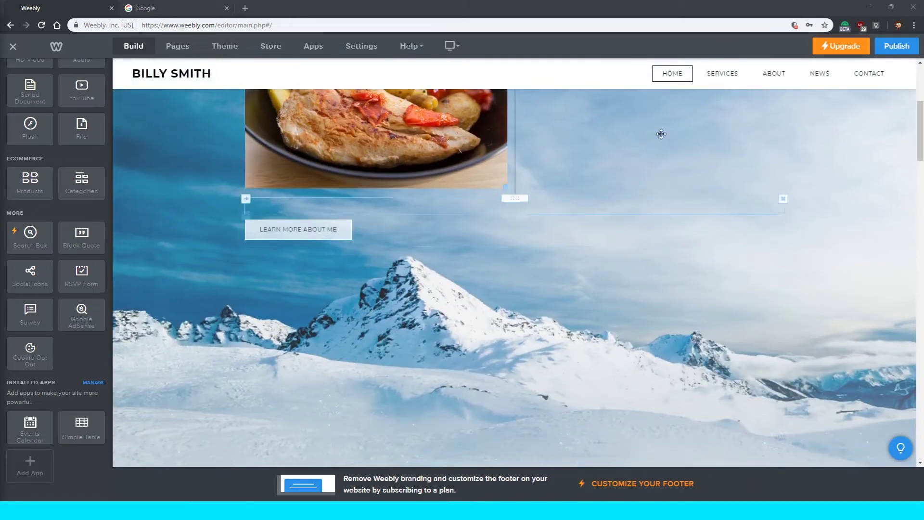
pyautogui.scroll(-1, 772, 74)
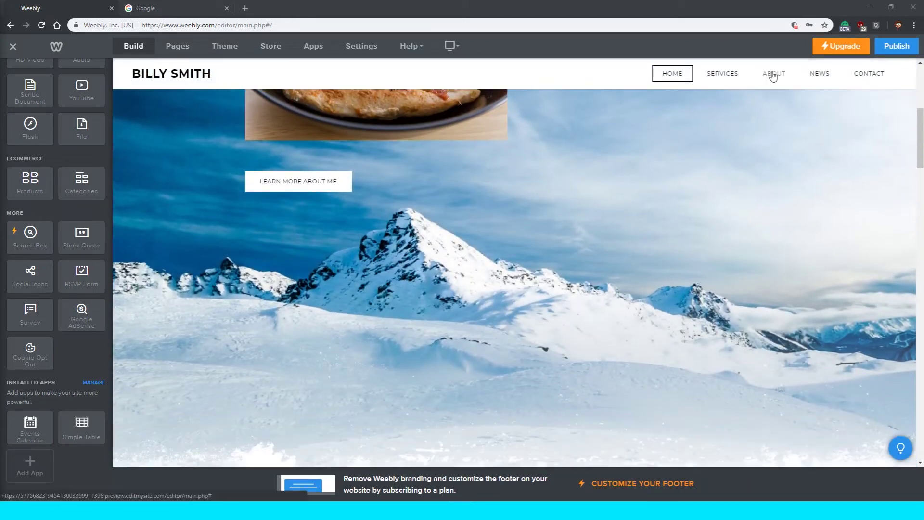
pyautogui.scroll(5, 730, 144)
pyautogui.moveTo(710, 168); pyautogui.dragTo(625, 99)
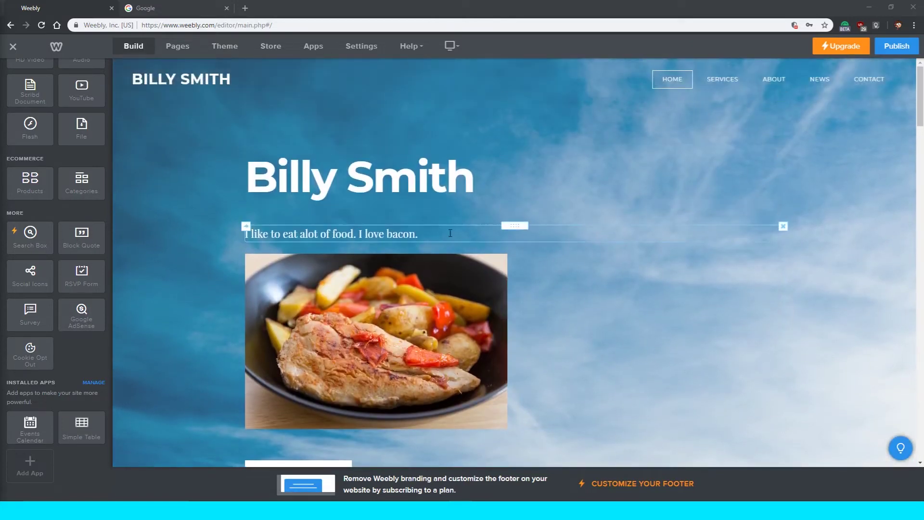
pyautogui.scroll(-2, 869, 260)
pyautogui.scroll(1, 869, 260)
pyautogui.scroll(1, 868, 259)
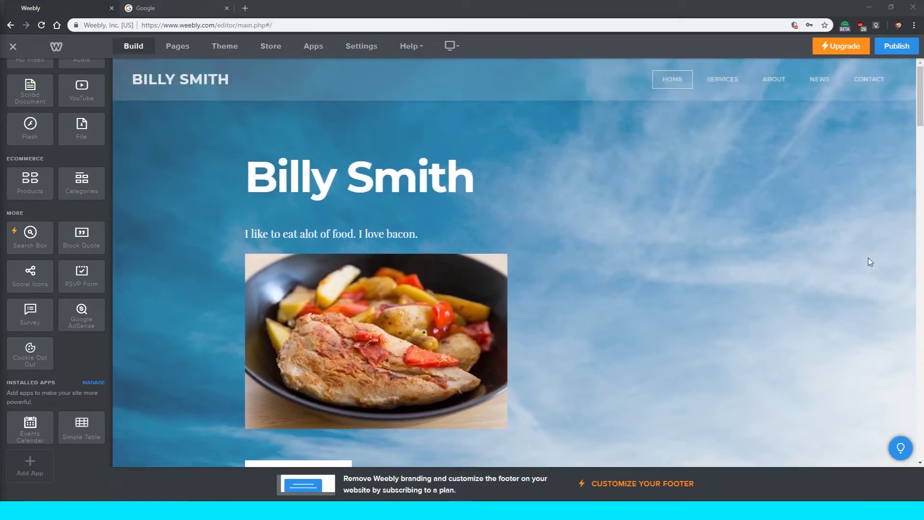
pyautogui.scroll(-7, 859, 256)
pyautogui.scroll(-1, 857, 260)
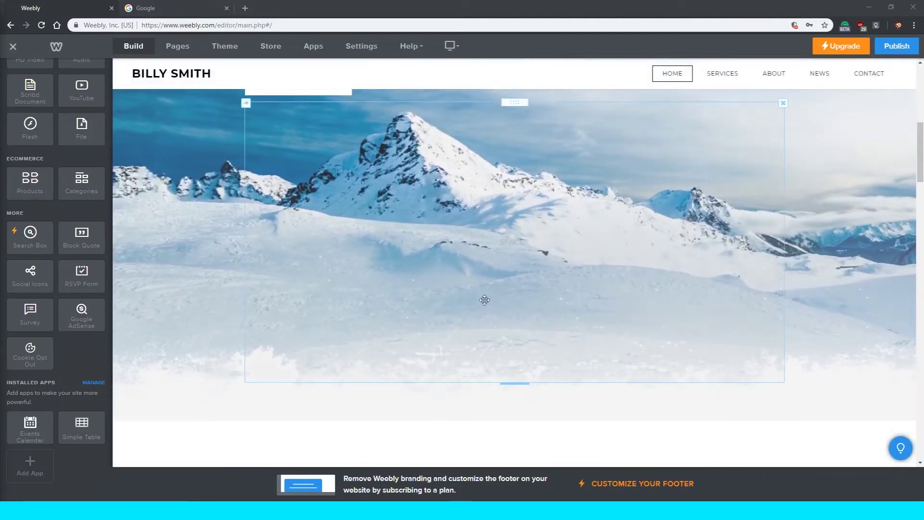
pyautogui.moveTo(515, 383); pyautogui.dragTo(539, 198)
# Scroll through the home page sections down to 'Nature calls. Will you answer?'.
pyautogui.scroll(6, 547, 243)
pyautogui.scroll(-2, 547, 243)
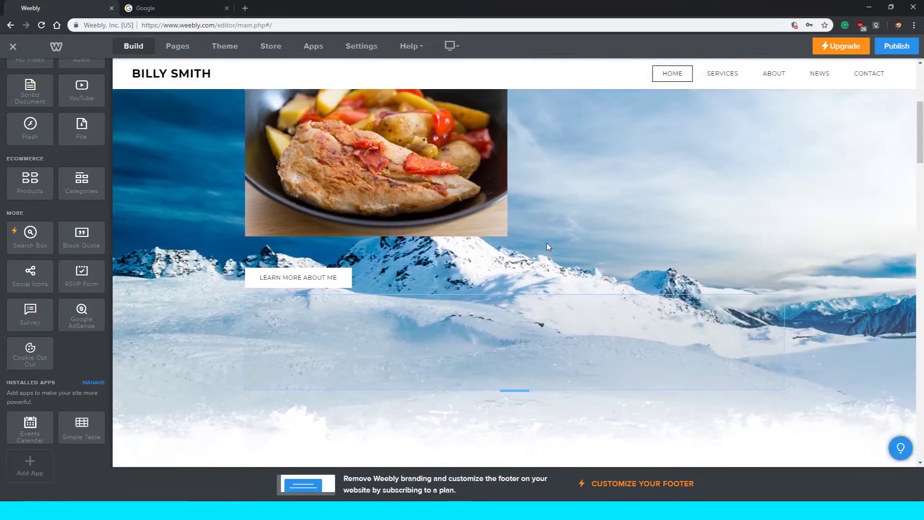
pyautogui.scroll(3, 546, 243)
pyautogui.scroll(-10, 546, 244)
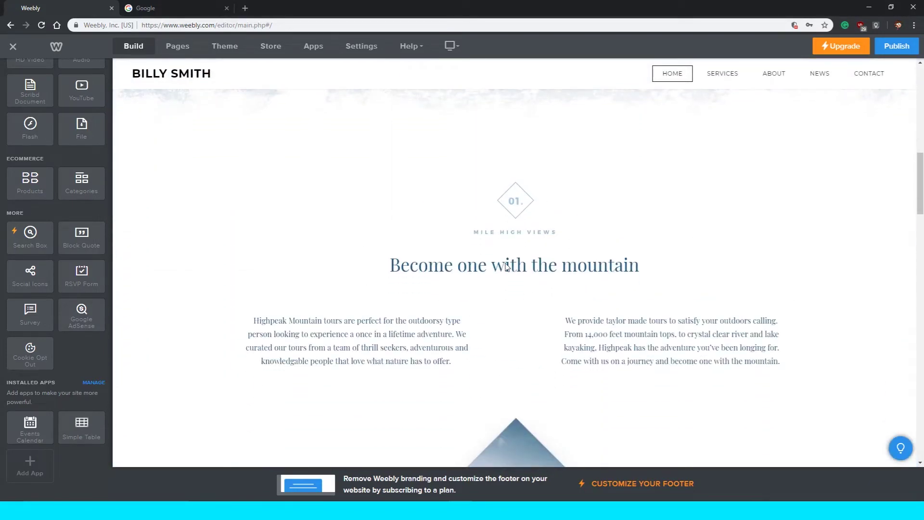
pyautogui.scroll(-1, 447, 215)
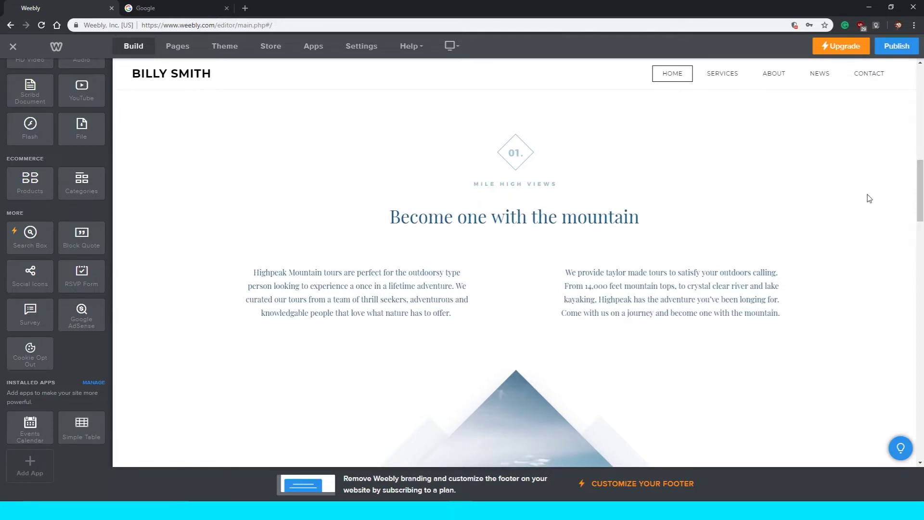
pyautogui.scroll(-4, 869, 198)
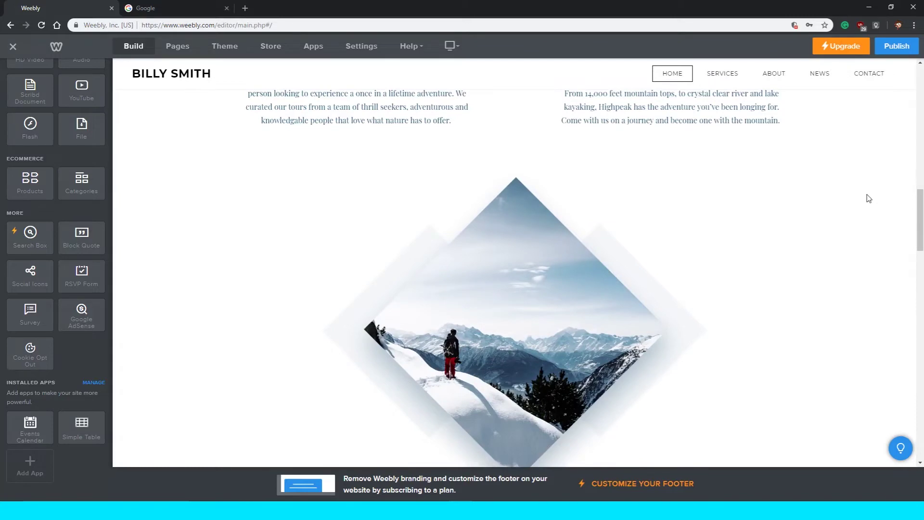
pyautogui.scroll(-10, 869, 198)
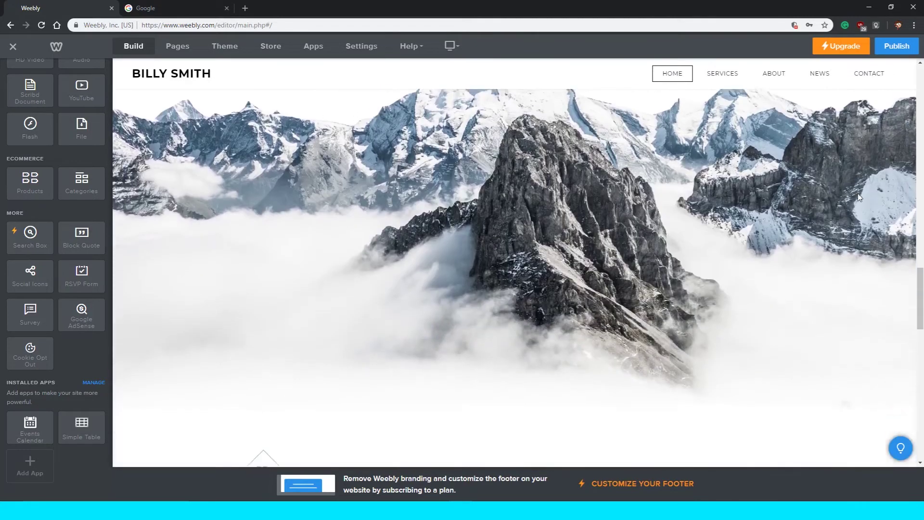
pyautogui.scroll(-8, 859, 197)
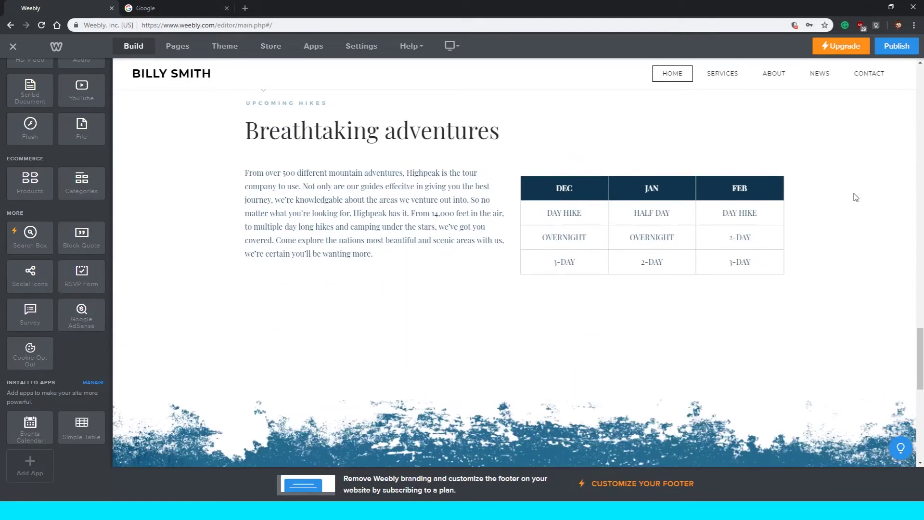
pyautogui.scroll(-7, 856, 197)
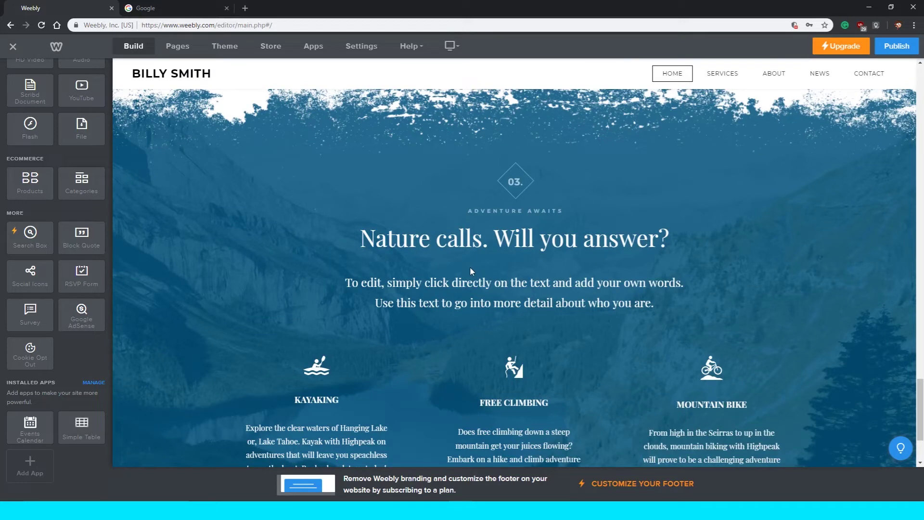
pyautogui.scroll(-3, 470, 268)
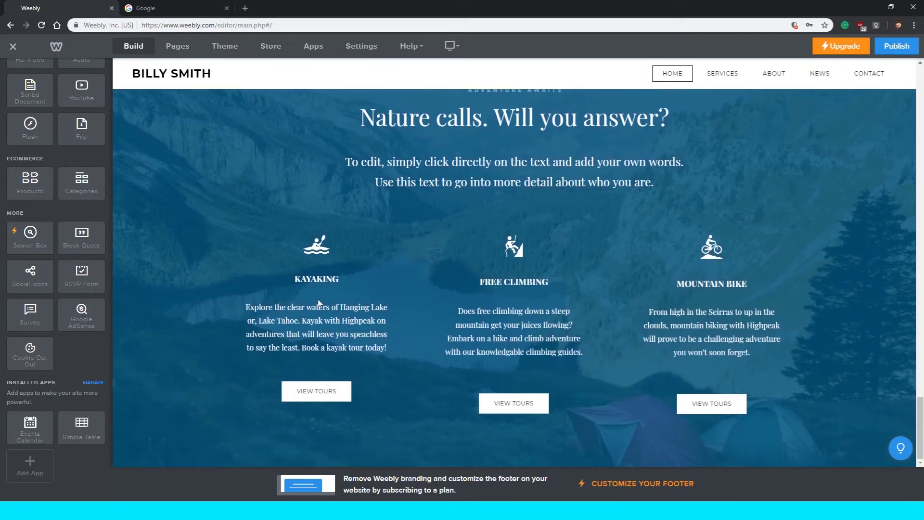
pyautogui.scroll(2, 415, 273)
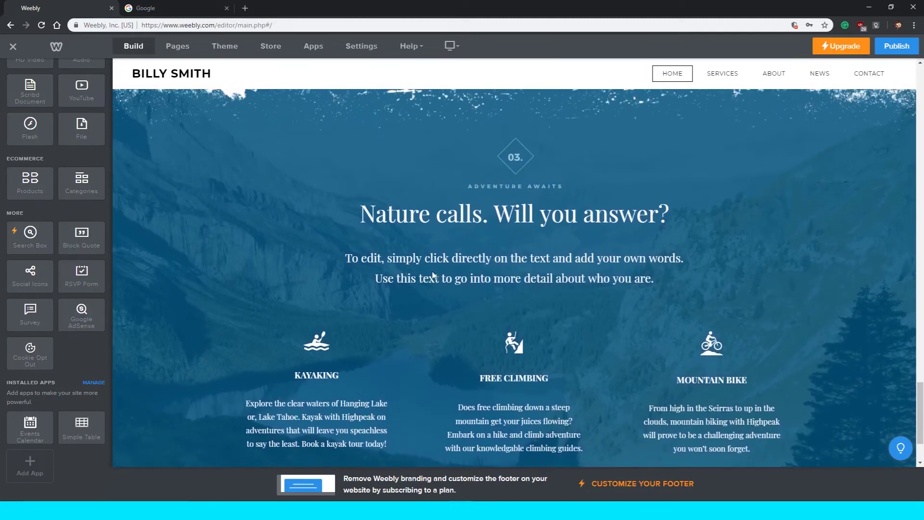
pyautogui.scroll(4, 532, 226)
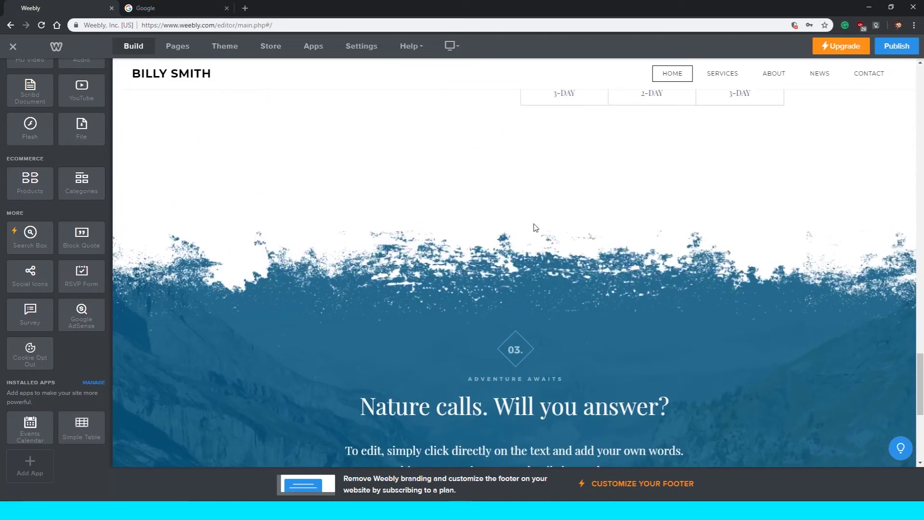
pyautogui.scroll(-3, 536, 228)
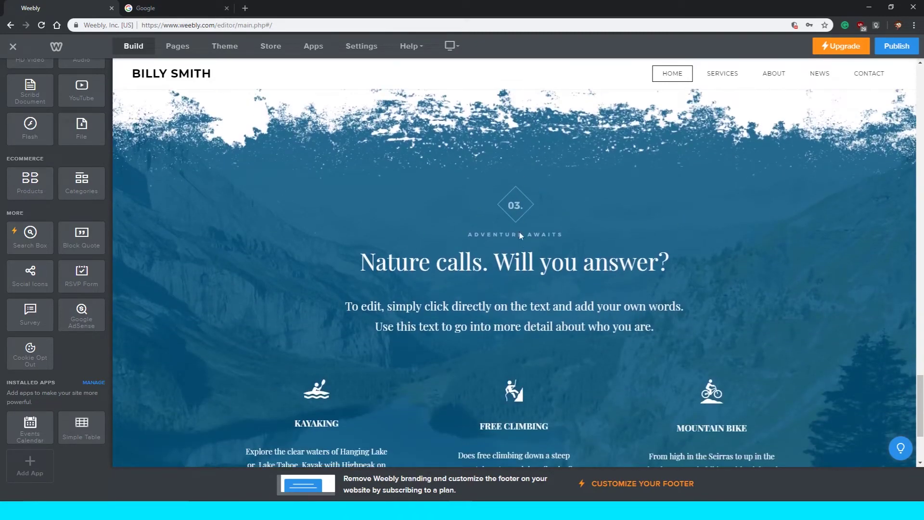
pyautogui.scroll(8, 602, 177)
pyautogui.scroll(-11, 602, 177)
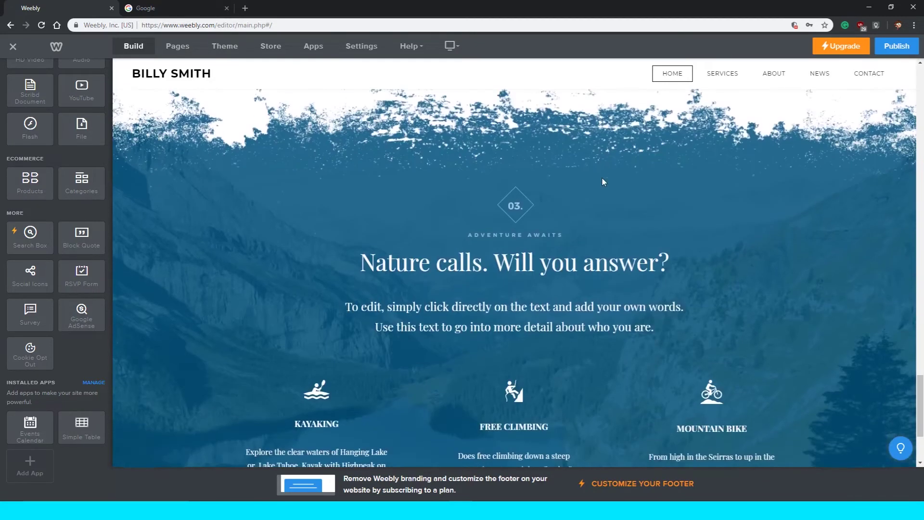
pyautogui.scroll(6, 596, 198)
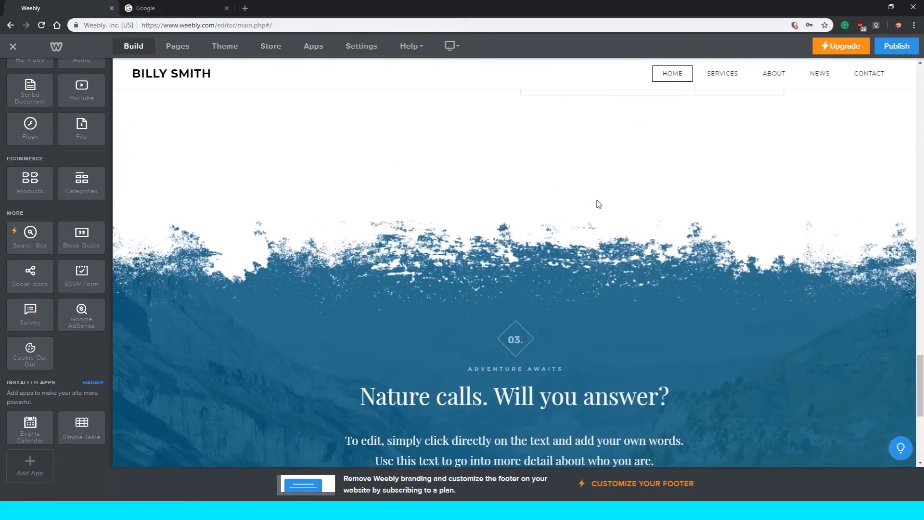
pyautogui.scroll(-6, 597, 201)
pyautogui.scroll(1, 601, 205)
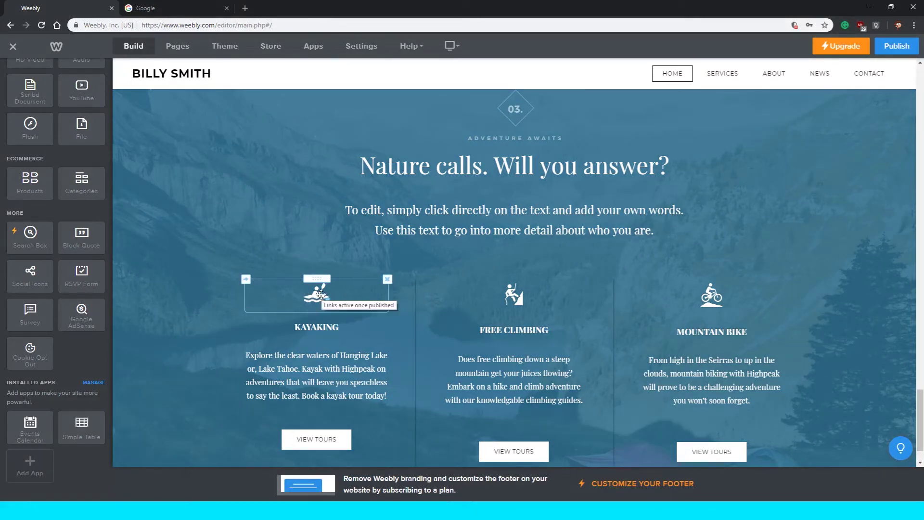
pyautogui.moveTo(314, 295)
pyautogui.mouseDown()
pyautogui.moveTo(305, 262)
pyautogui.moveTo(325, 312)
pyautogui.mouseUp()
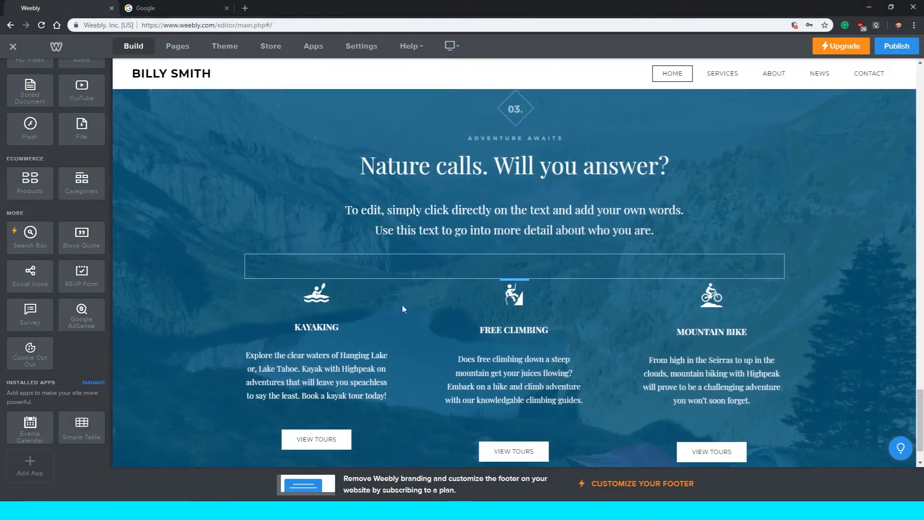
pyautogui.moveTo(232, 424); pyautogui.dragTo(236, 421)
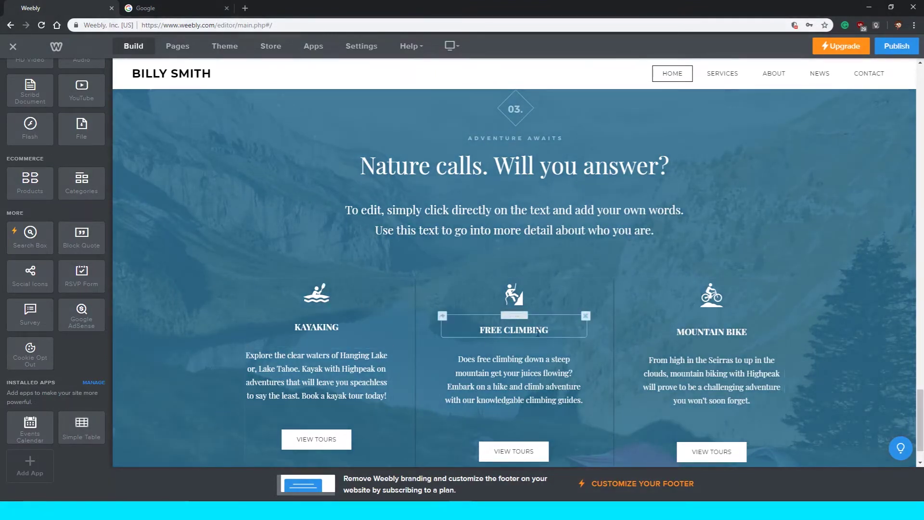
pyautogui.scroll(15, 533, 329)
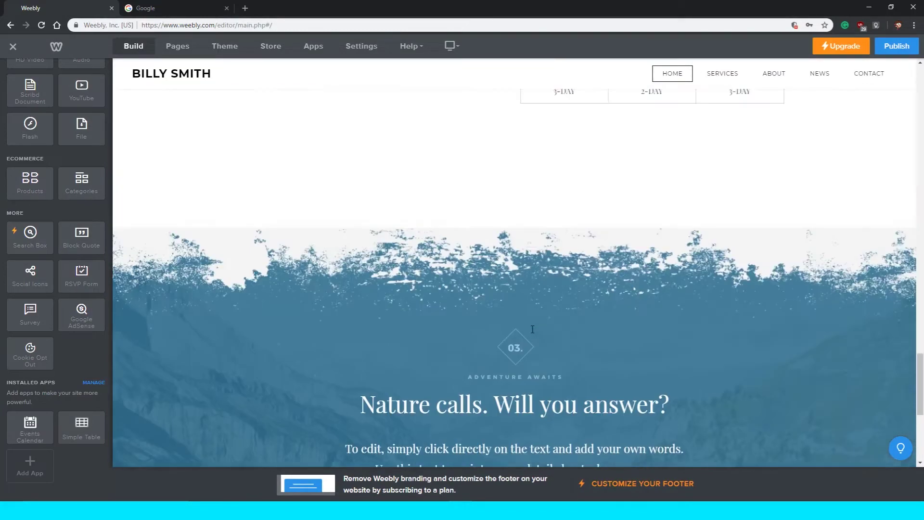
pyautogui.scroll(10, 531, 329)
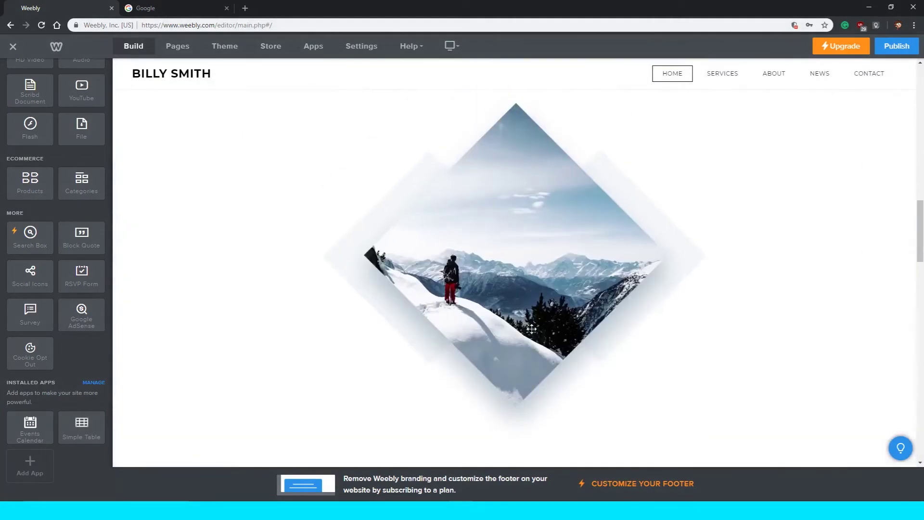
# In the Google tab, load the example student's Weebly portfolio site from its autocompleted weebly.com address.
pyautogui.click(166, 7)
pyautogui.click(163, 23)
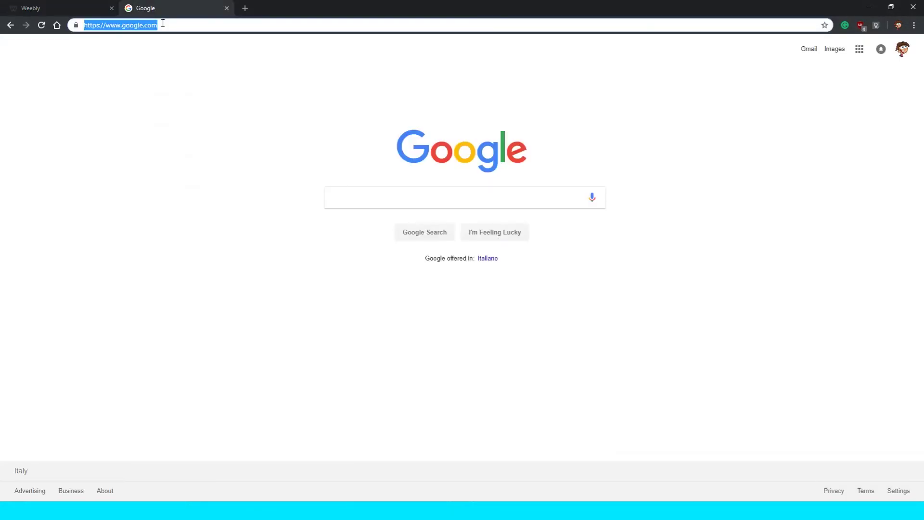
pyautogui.click(175, 43)
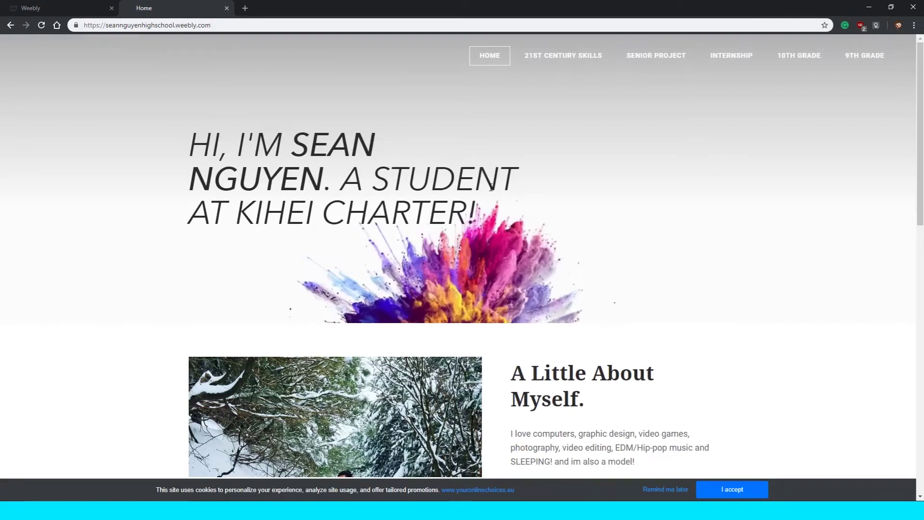
pyautogui.scroll(-5, 485, 189)
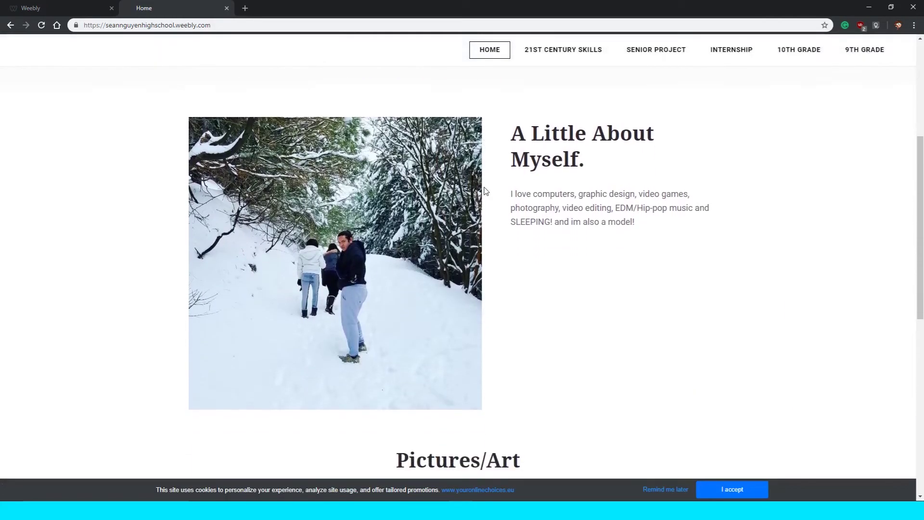
pyautogui.scroll(-9, 485, 189)
pyautogui.scroll(7, 485, 189)
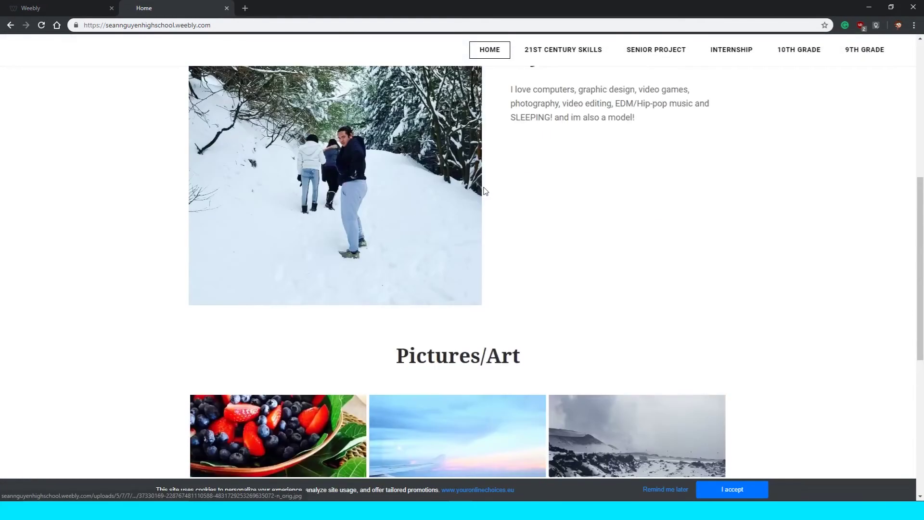
pyautogui.scroll(7, 485, 189)
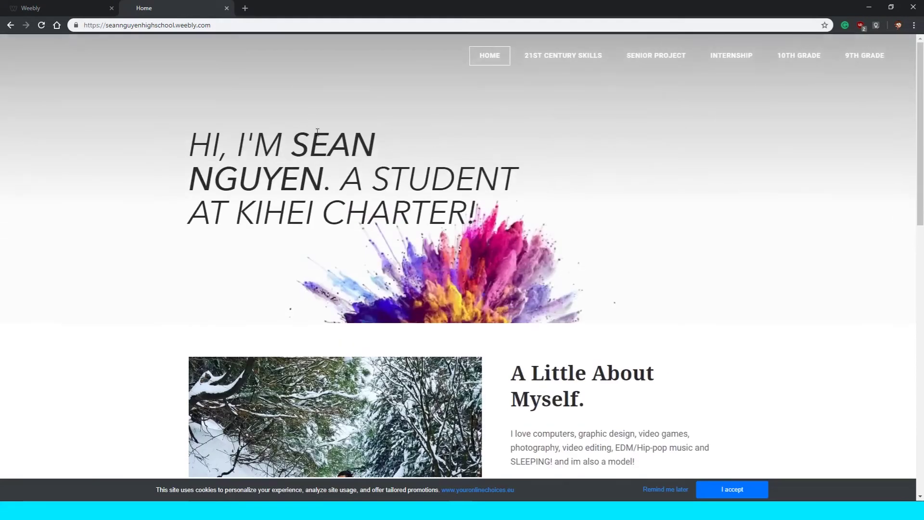
pyautogui.moveTo(201, 141); pyautogui.dragTo(367, 190)
pyautogui.click(436, 211)
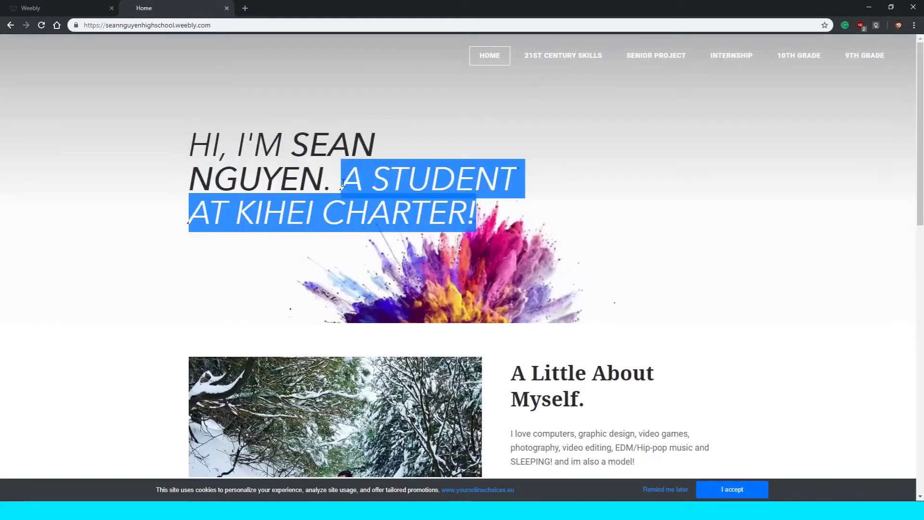
pyautogui.click(367, 191)
pyautogui.scroll(-4, 392, 207)
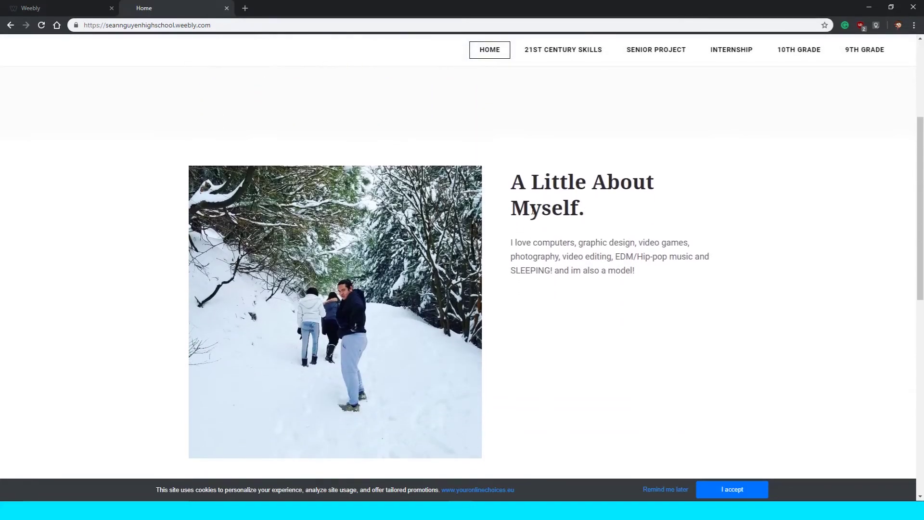
pyautogui.moveTo(517, 181); pyautogui.dragTo(649, 211)
pyautogui.click(576, 208)
pyautogui.moveTo(509, 245); pyautogui.dragTo(666, 274)
pyautogui.click(669, 275)
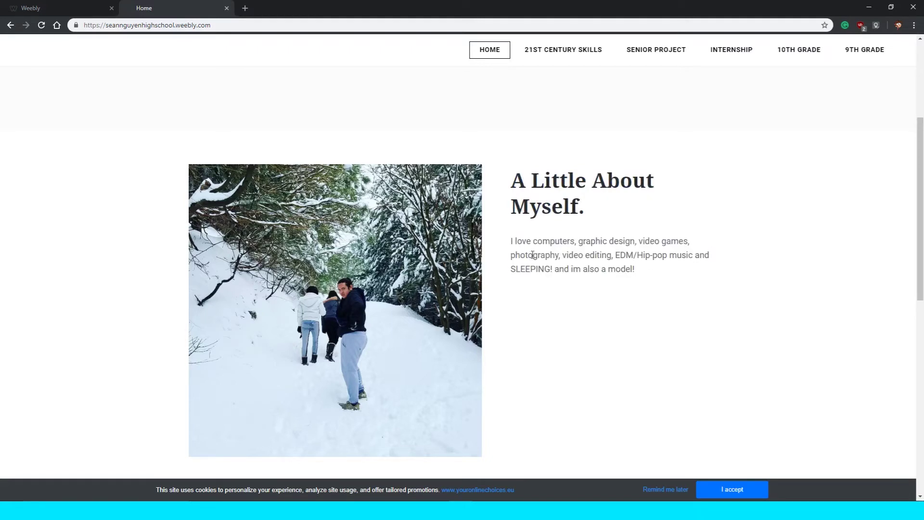
pyautogui.scroll(-2, 601, 240)
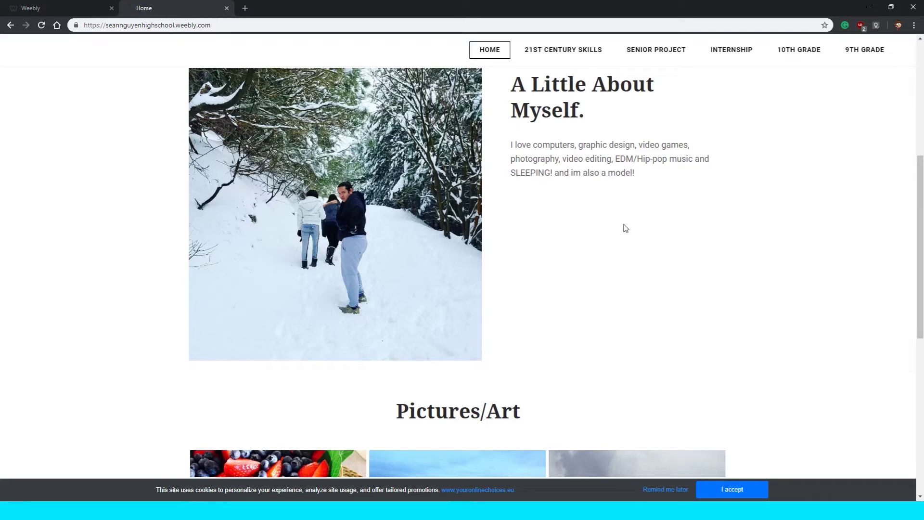
pyautogui.scroll(-6, 568, 202)
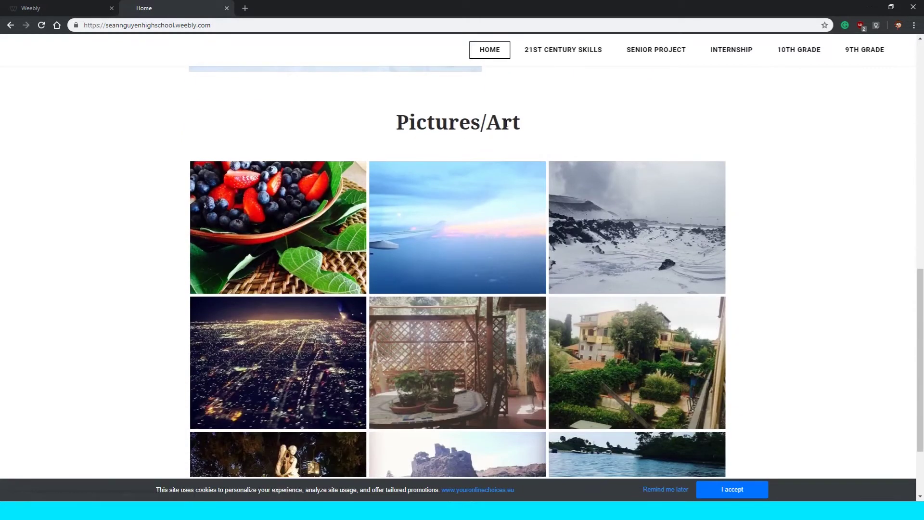
pyautogui.scroll(-2, 514, 128)
pyautogui.scroll(1, 513, 139)
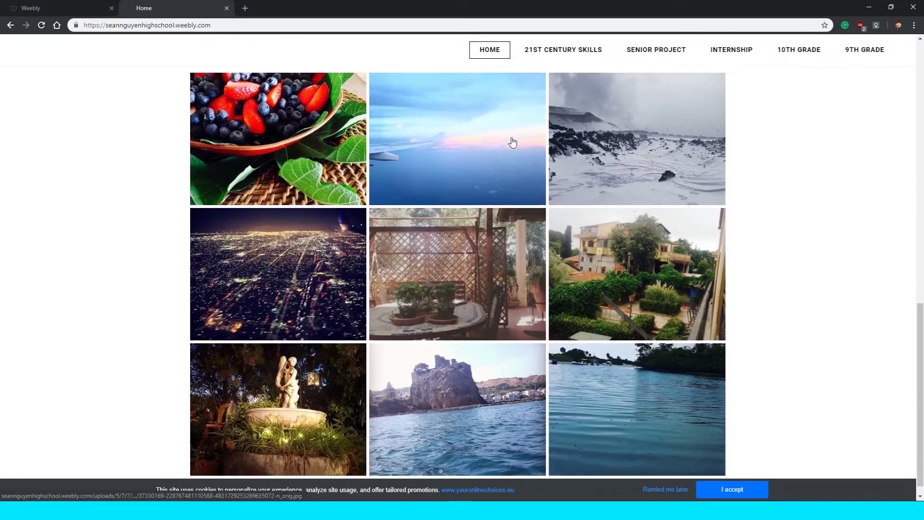
pyautogui.scroll(-1, 515, 144)
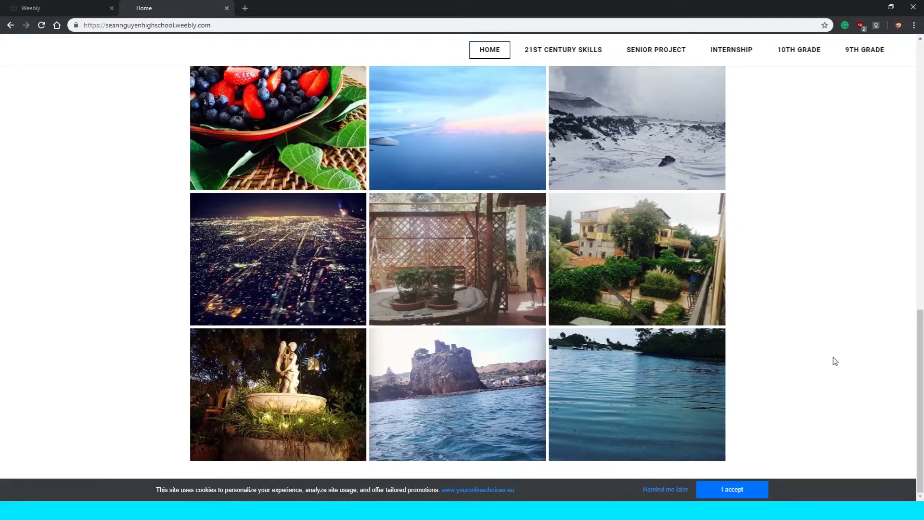
pyautogui.scroll(6, 833, 360)
pyautogui.scroll(-6, 833, 359)
pyautogui.scroll(6, 770, 354)
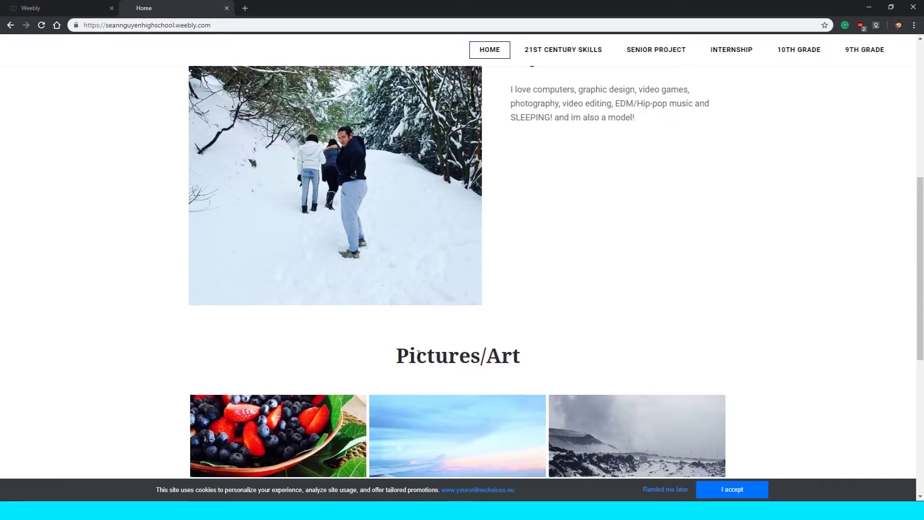
pyautogui.scroll(-6, 418, 353)
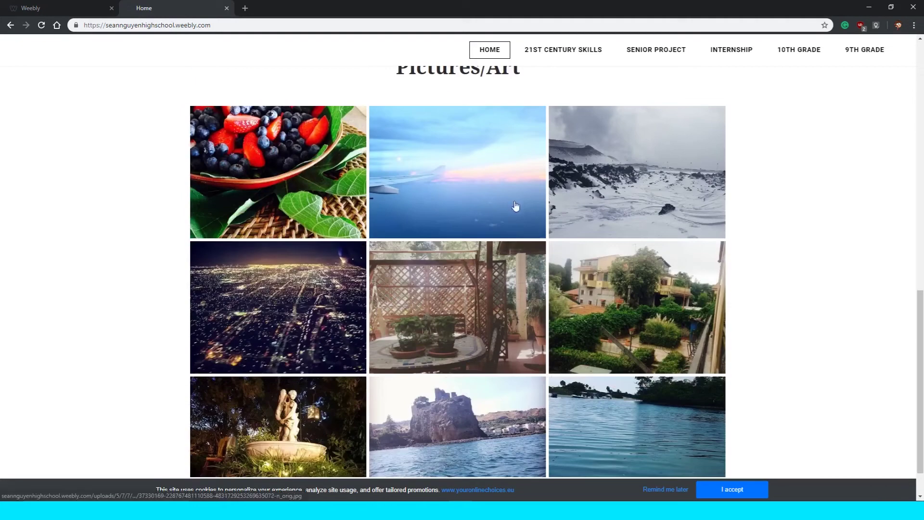
pyautogui.scroll(-1, 652, 265)
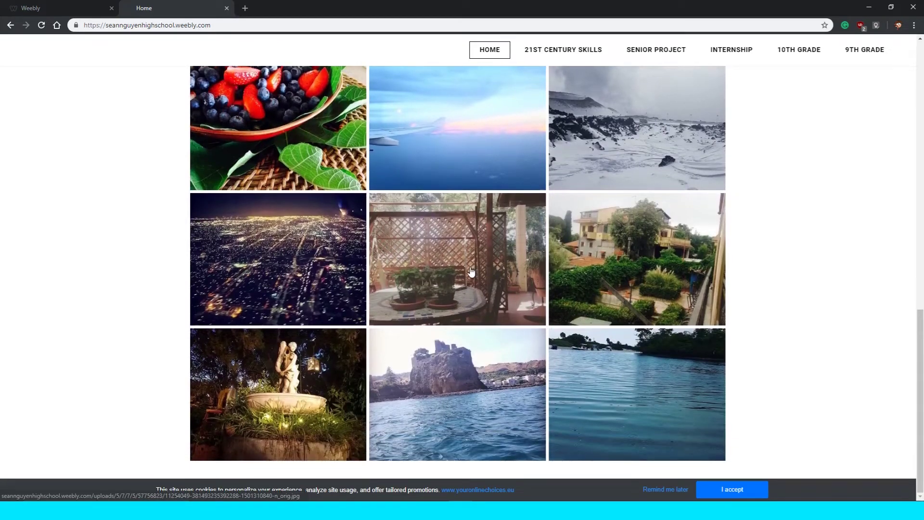
pyautogui.scroll(2, 390, 354)
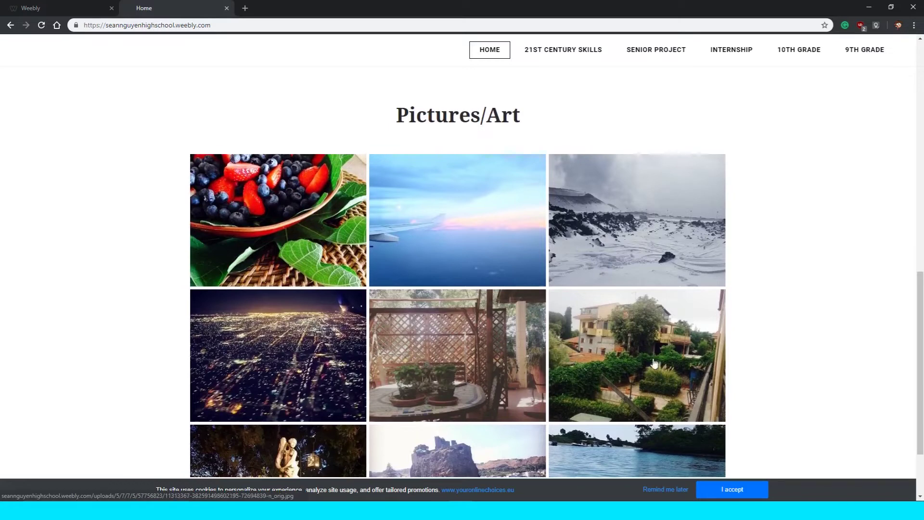
pyautogui.scroll(-2, 626, 380)
pyautogui.scroll(4, 640, 332)
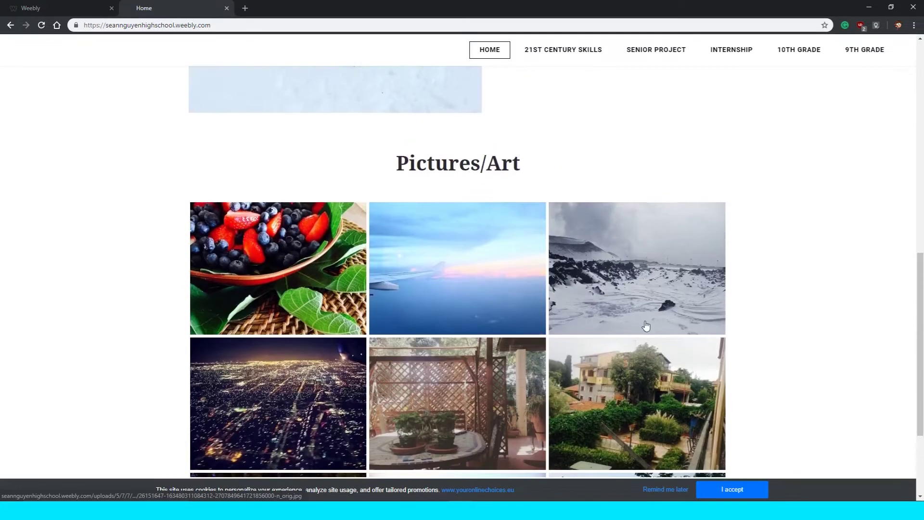
pyautogui.scroll(6, 646, 325)
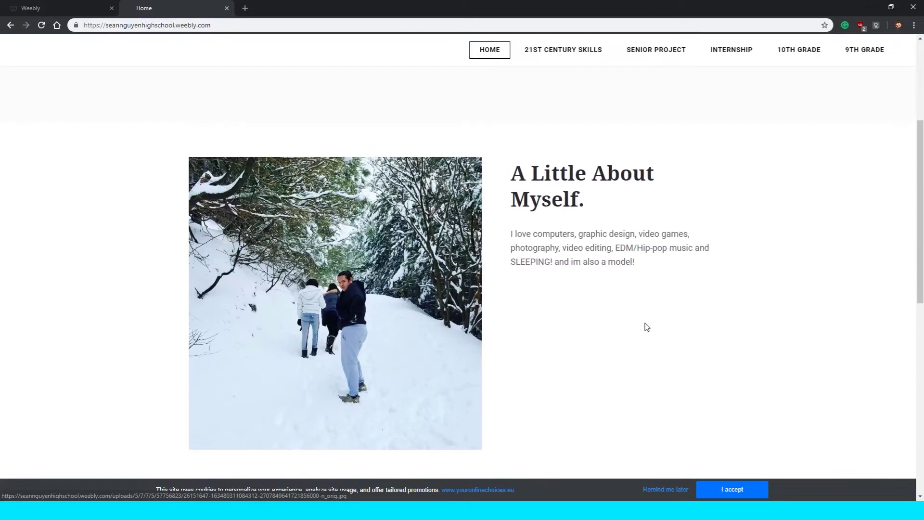
pyautogui.scroll(4, 634, 329)
pyautogui.scroll(-3, 634, 328)
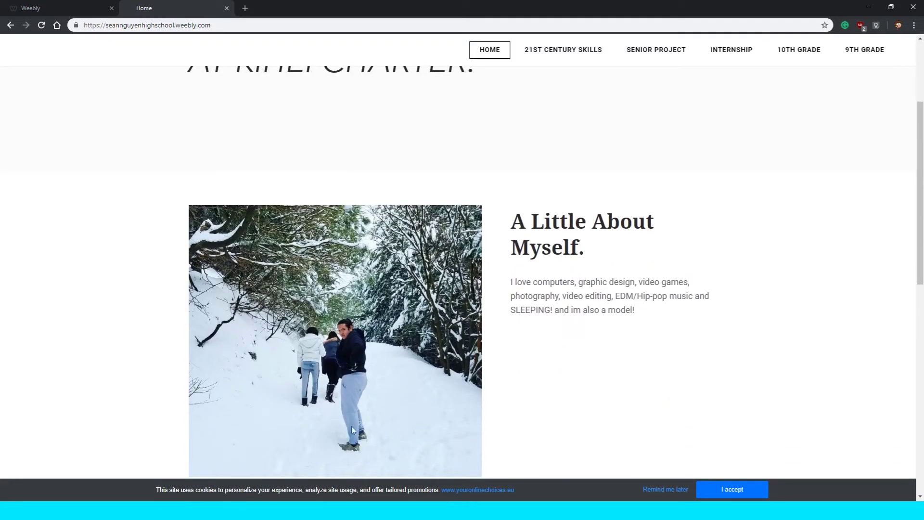
pyautogui.scroll(3, 428, 341)
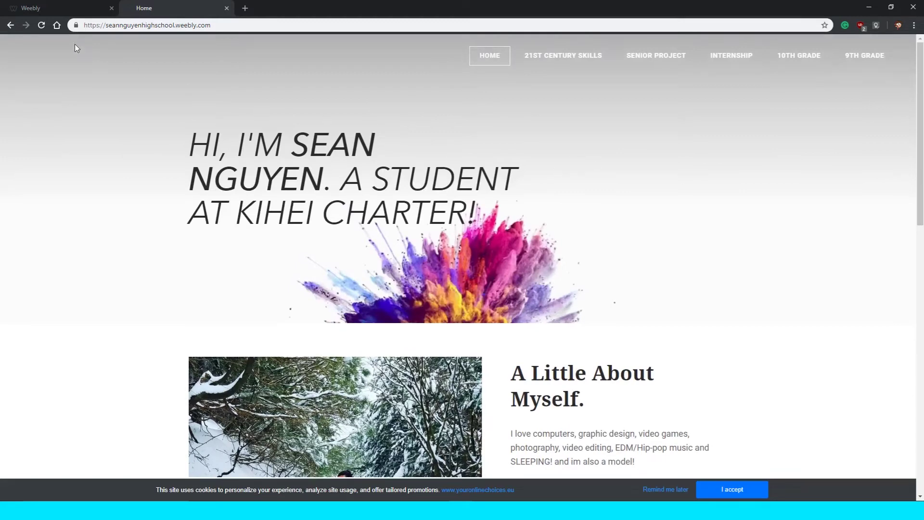
pyautogui.click(503, 56)
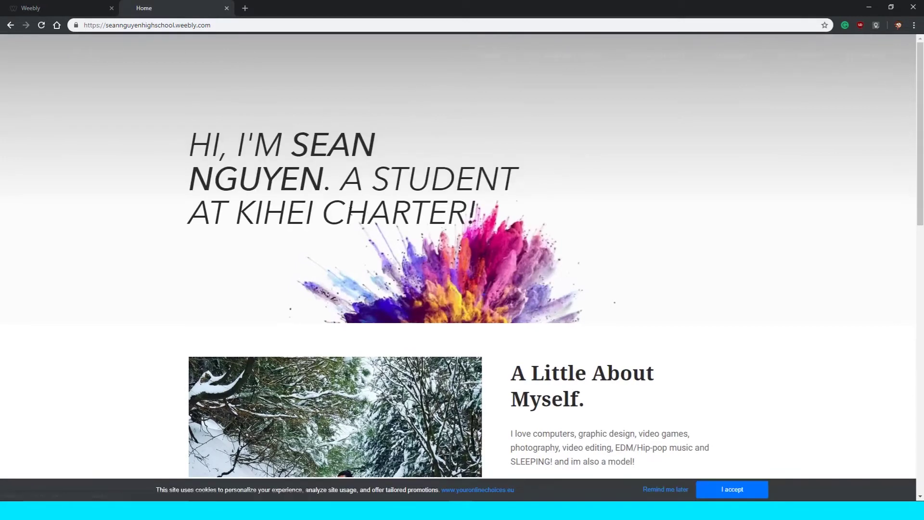
pyautogui.scroll(-4, 501, 303)
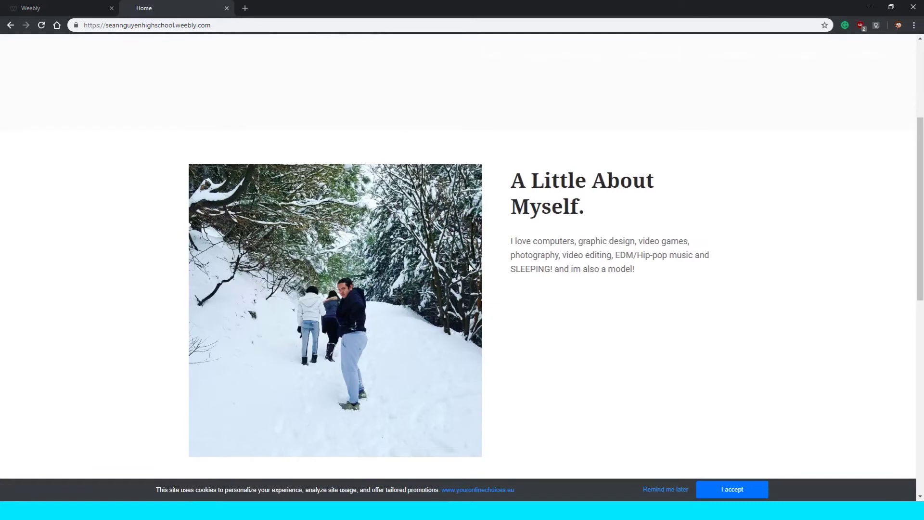
pyautogui.scroll(4, 469, 266)
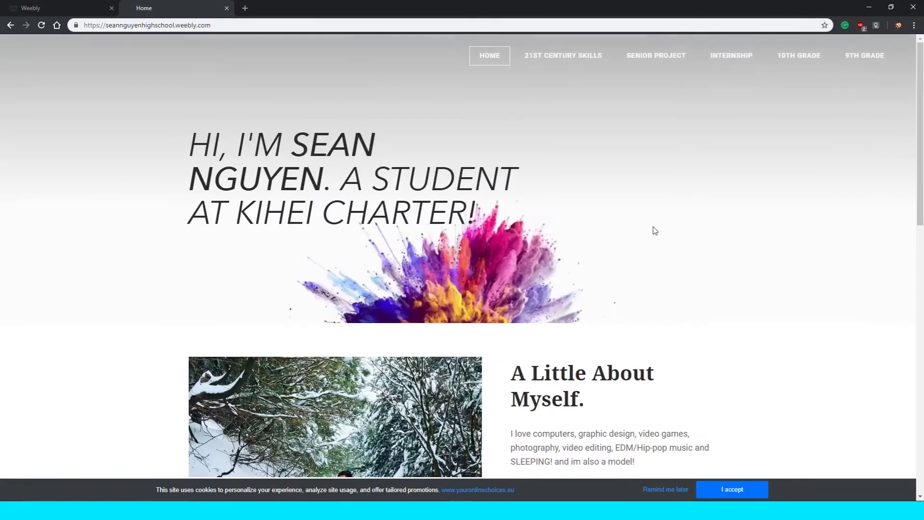
# Open the portfolio's 21st Century Skills page, highlight its first paragraph, and read through the eight skill areas.
pyautogui.click(543, 57)
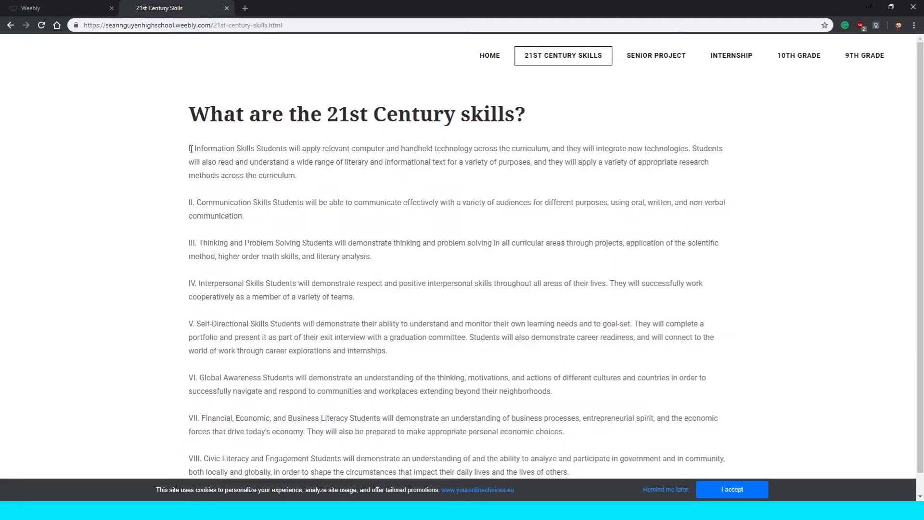
pyautogui.moveTo(191, 149); pyautogui.dragTo(347, 180)
pyautogui.click(347, 180)
pyautogui.scroll(-1, 344, 179)
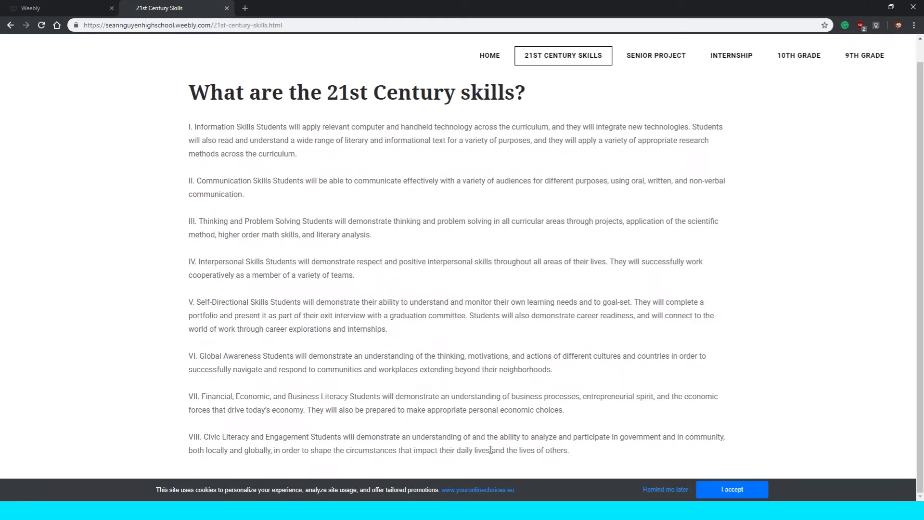
# Browse the Senior Project 2018-2019 page's embedded documents, then open its progress blog post.
pyautogui.moveTo(656, 56)
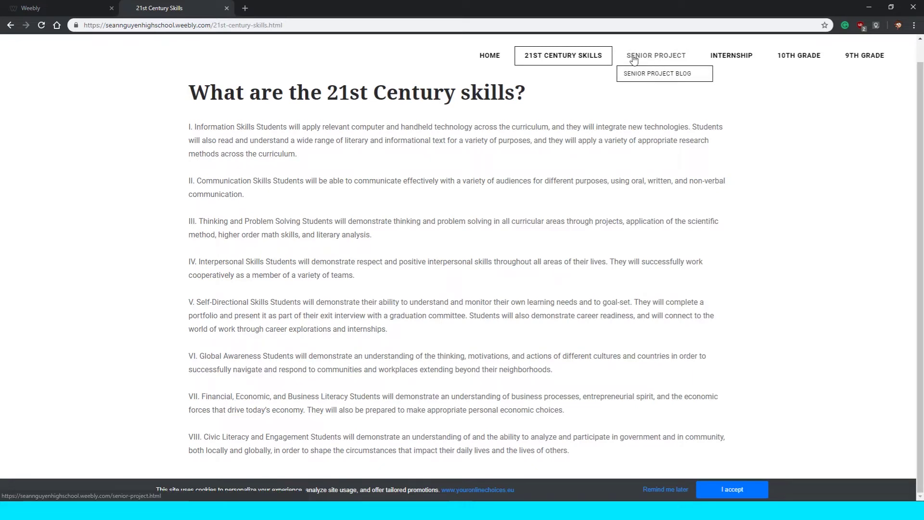
pyautogui.click(633, 58)
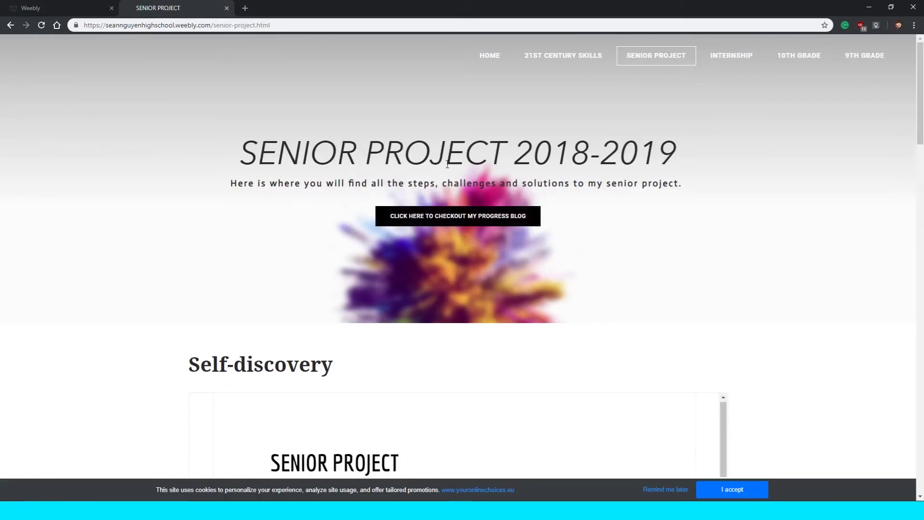
pyautogui.scroll(-10, 447, 163)
pyautogui.scroll(-5, 447, 165)
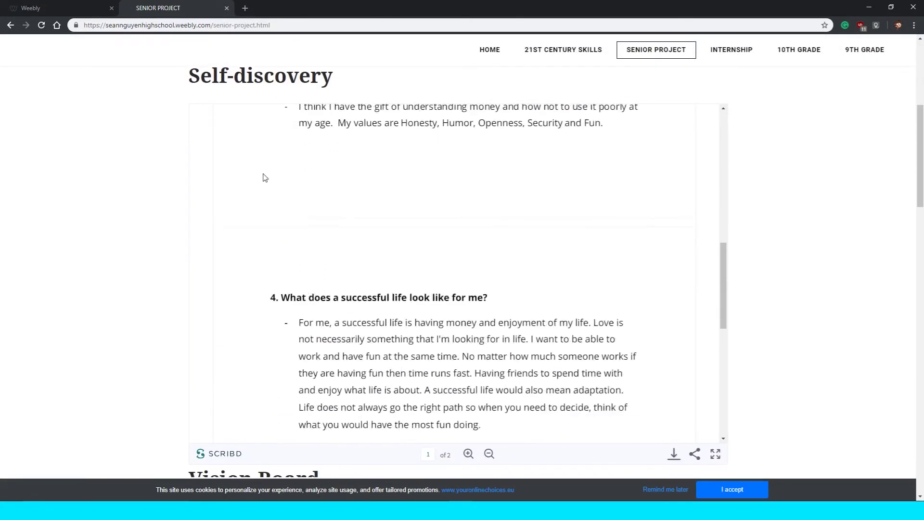
pyautogui.scroll(-10, 132, 186)
pyautogui.scroll(-15, 134, 185)
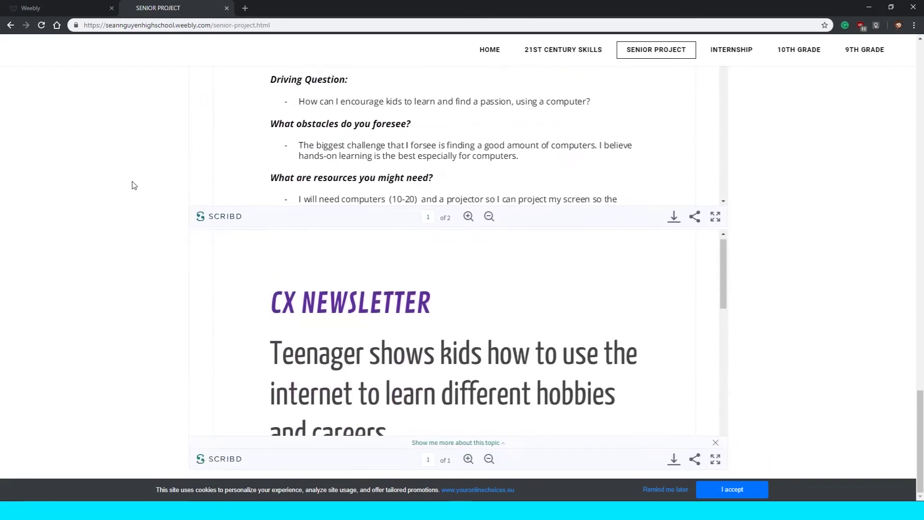
pyautogui.scroll(15, 134, 186)
pyautogui.scroll(15, 134, 187)
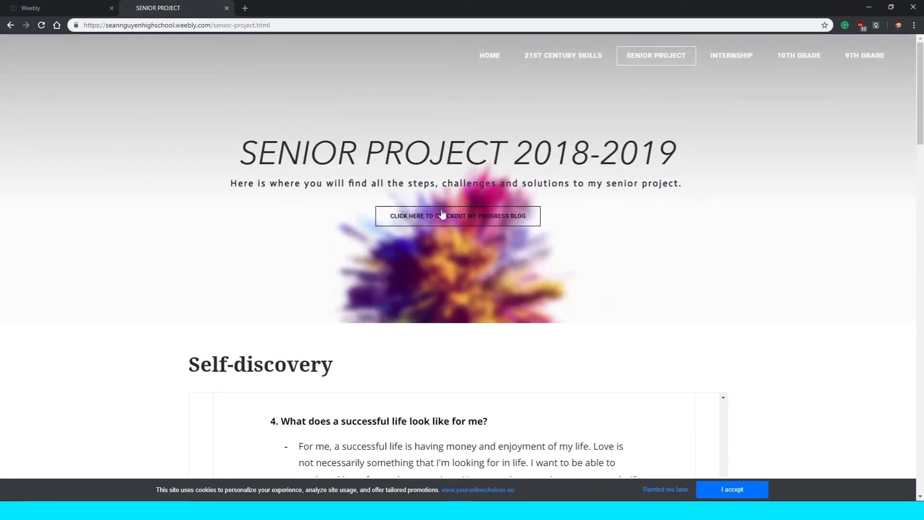
pyautogui.click(497, 216)
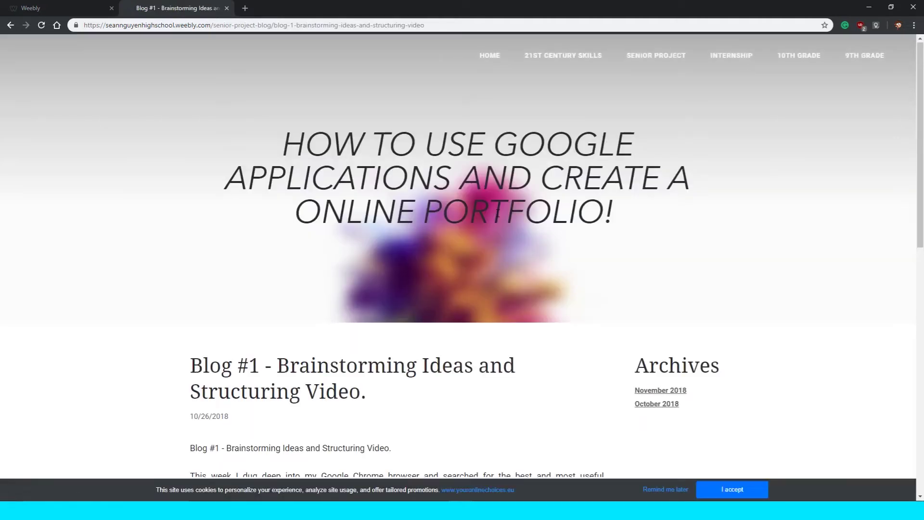
pyautogui.scroll(-15, 497, 216)
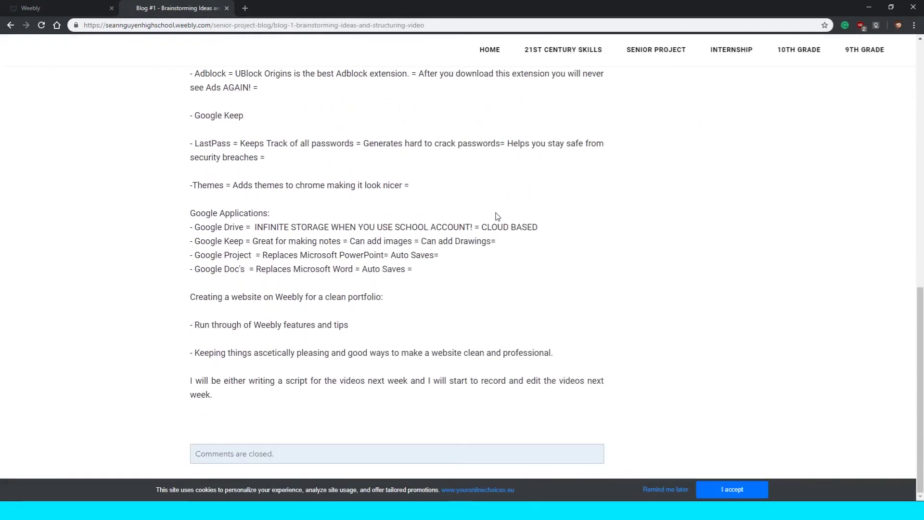
pyautogui.scroll(15, 497, 216)
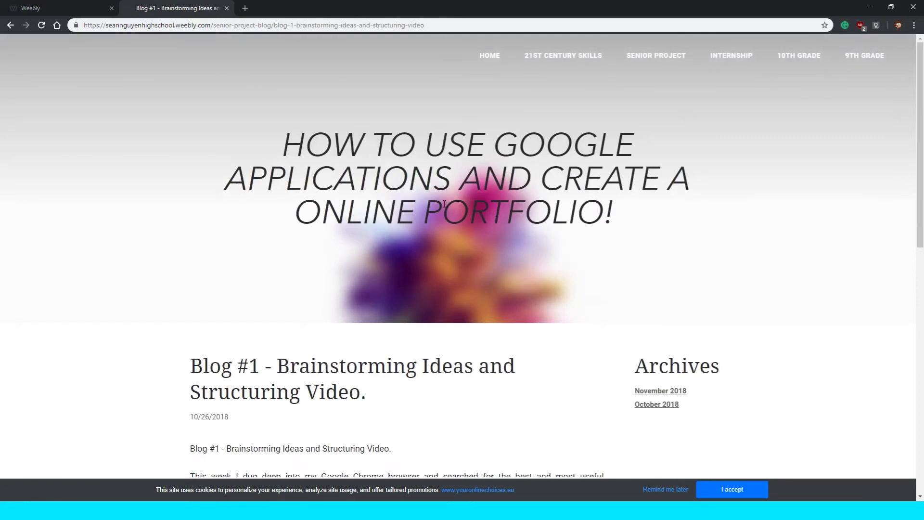
pyautogui.hotkey('alt', 'Left')
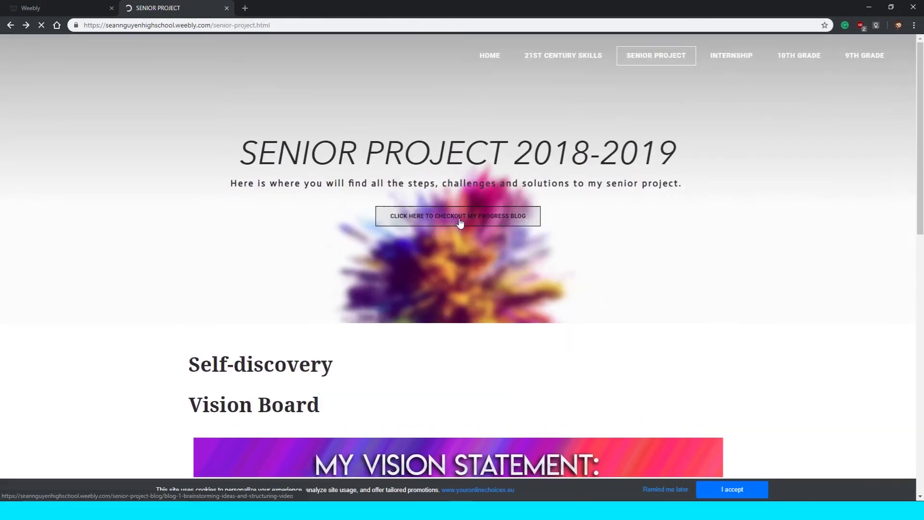
pyautogui.click(460, 222)
pyautogui.scroll(-5, 231, 139)
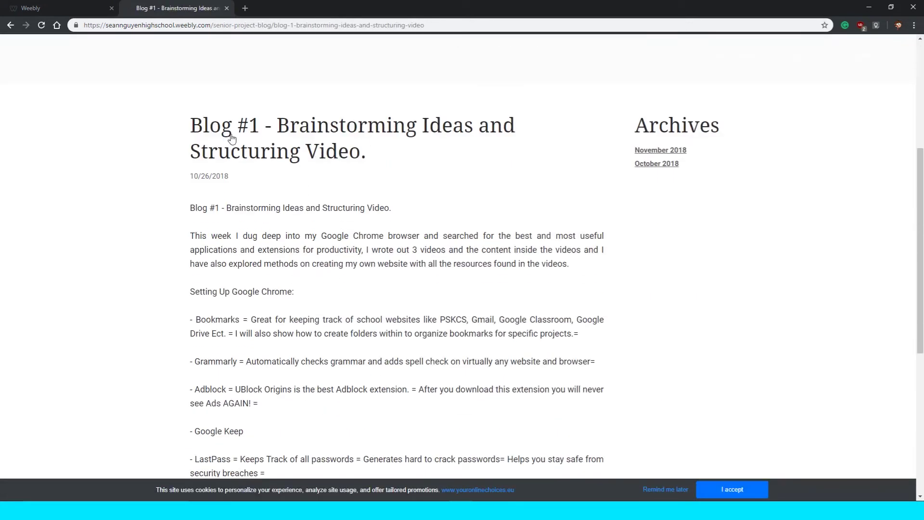
pyautogui.scroll(-7, 233, 140)
pyautogui.scroll(8, 281, 144)
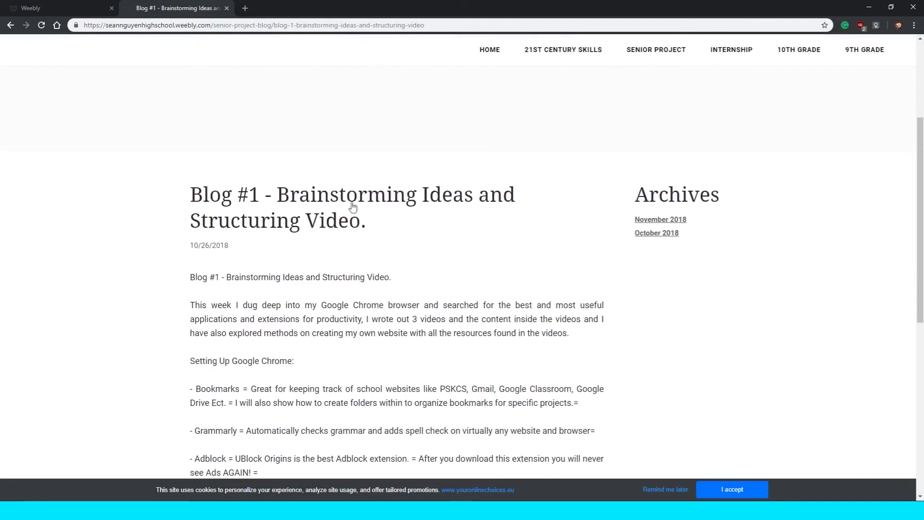
pyautogui.scroll(4, 671, 229)
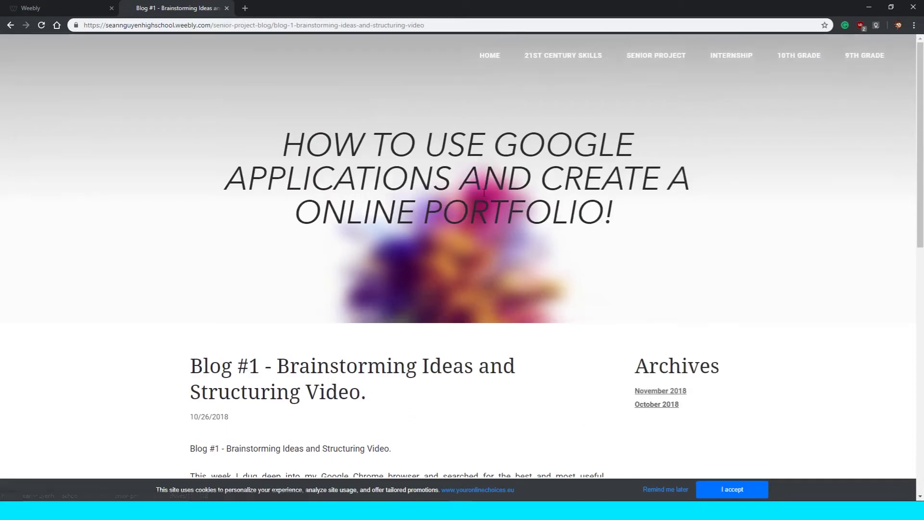
pyautogui.click(645, 73)
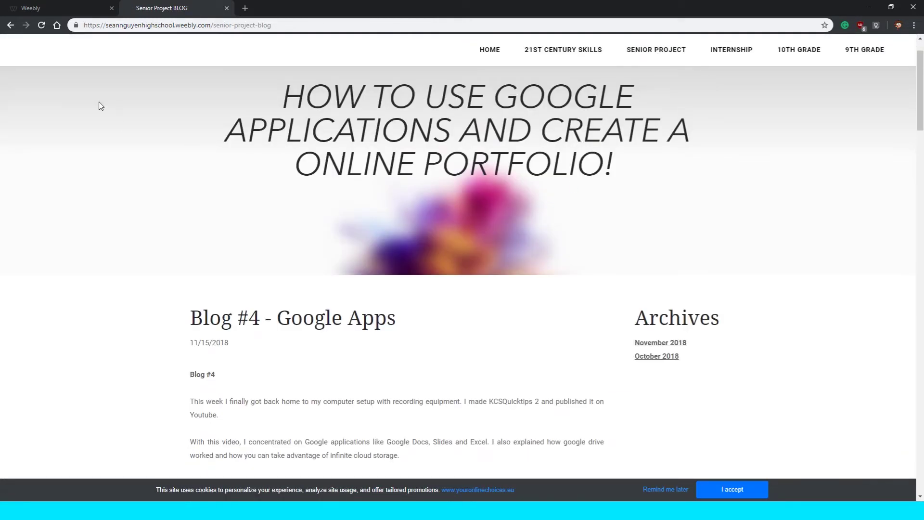
pyautogui.click(643, 52)
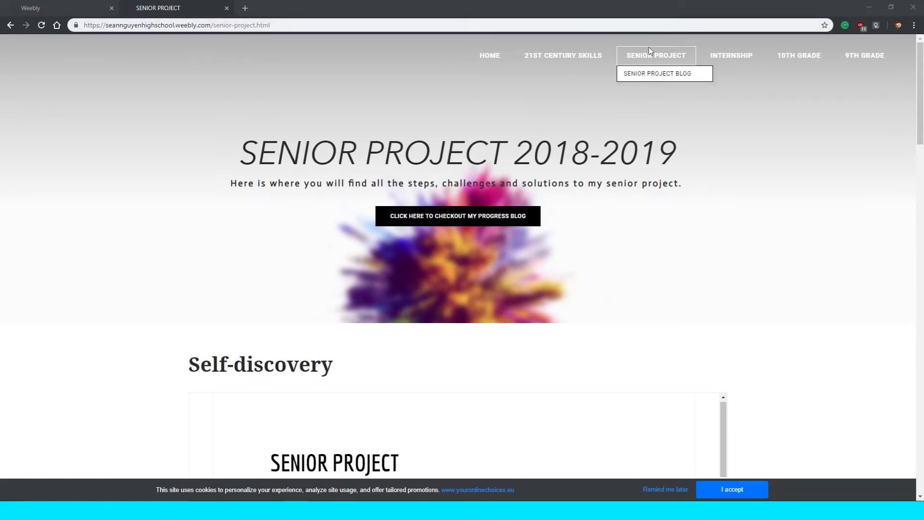
pyautogui.click(69, 7)
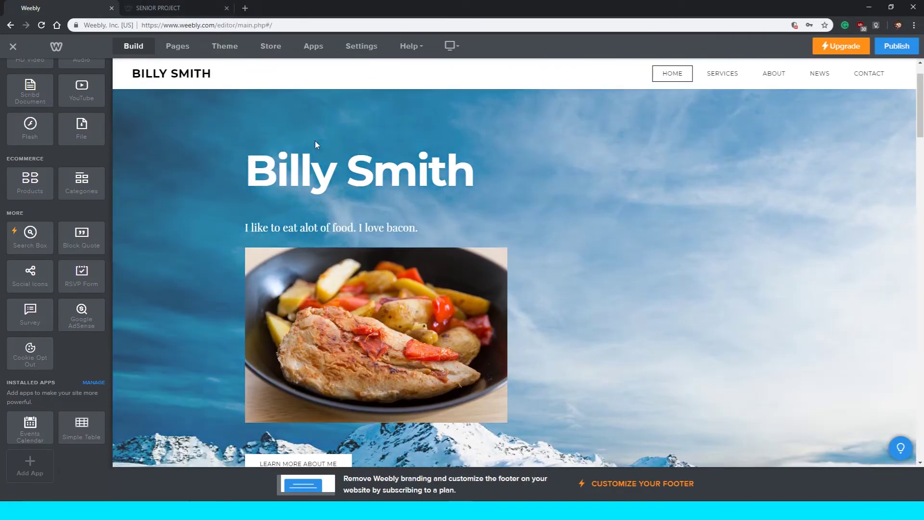
# Leave the editor and open the published example site for editing from My Sites.
pyautogui.click(13, 46)
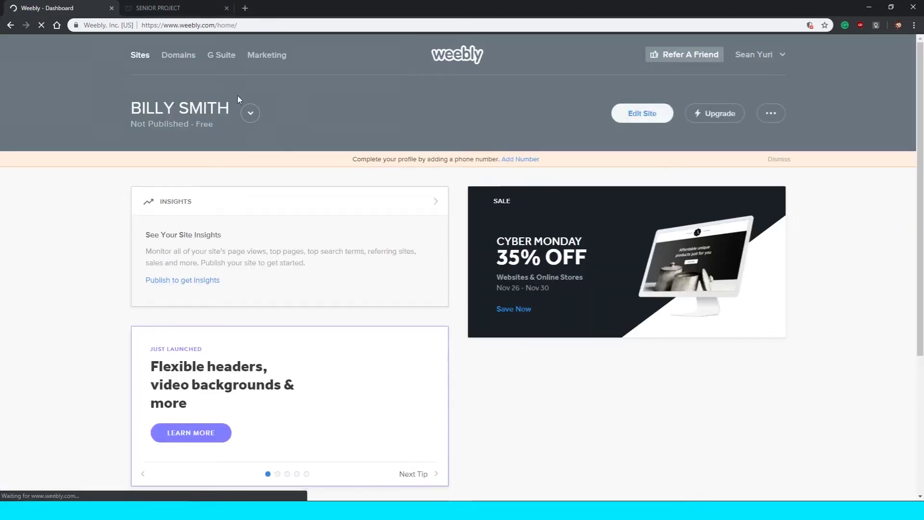
pyautogui.click(250, 113)
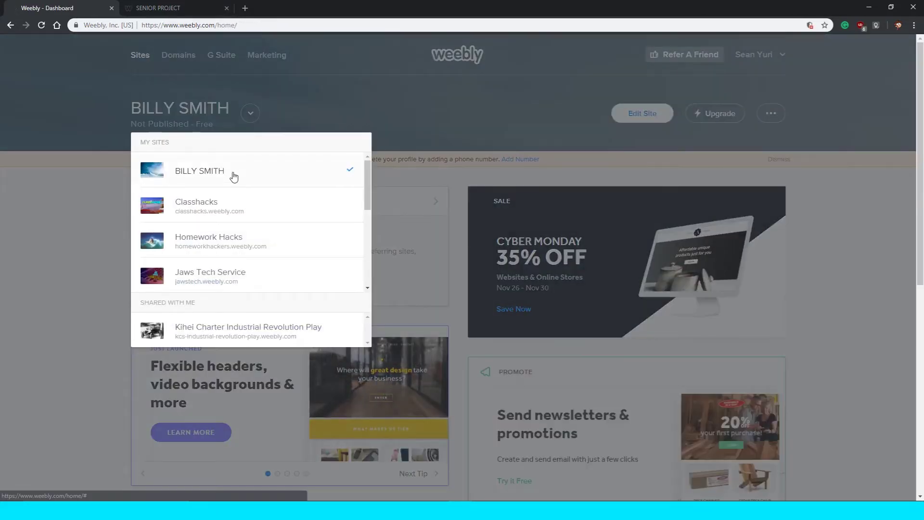
pyautogui.scroll(-1, 234, 176)
pyautogui.scroll(2, 216, 206)
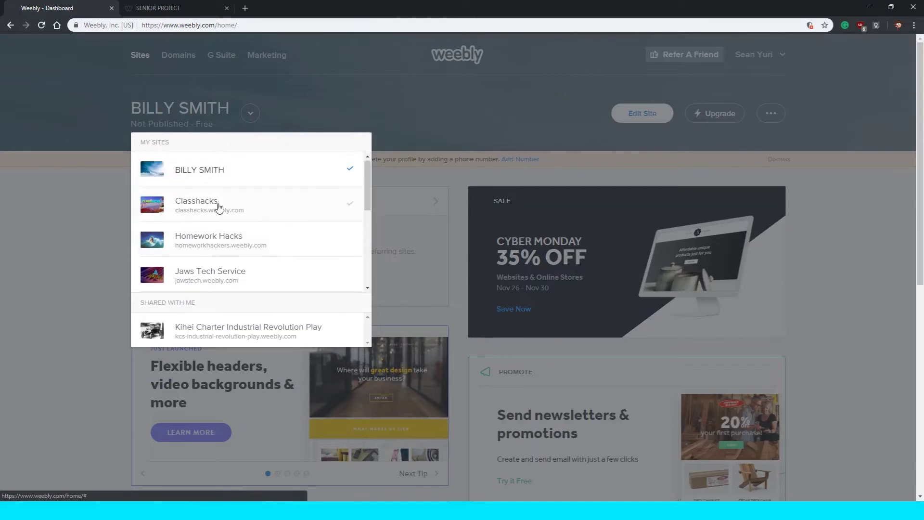
pyautogui.scroll(-5, 211, 210)
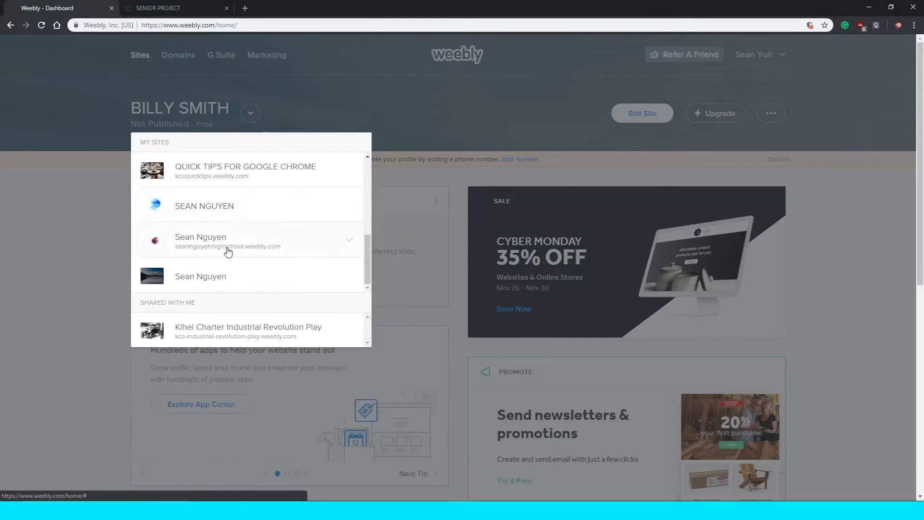
pyautogui.click(226, 249)
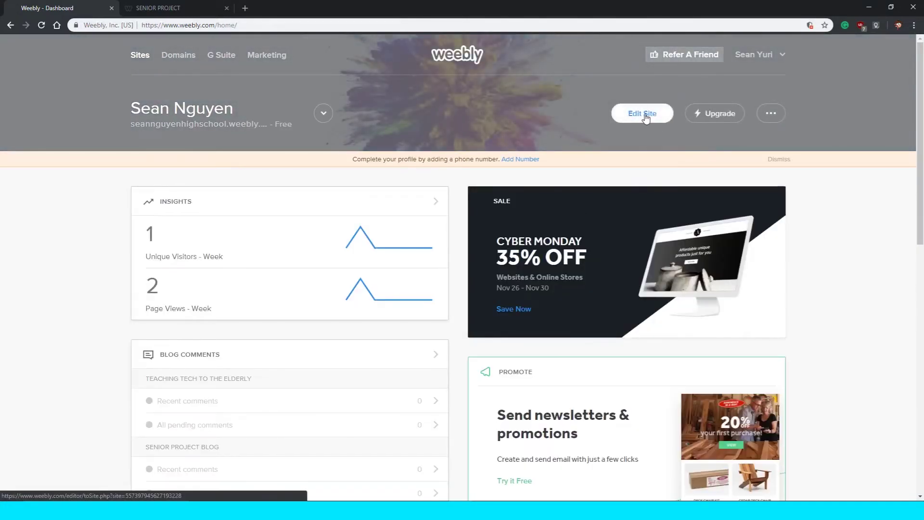
pyautogui.click(645, 114)
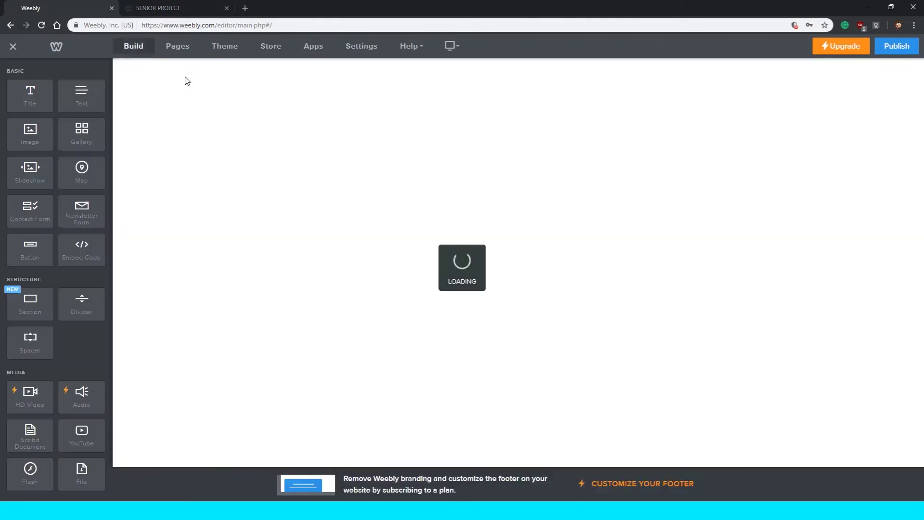
# Open the Senior Project page in the editor and select its progress blog button.
pyautogui.scroll(-2, 186, 165)
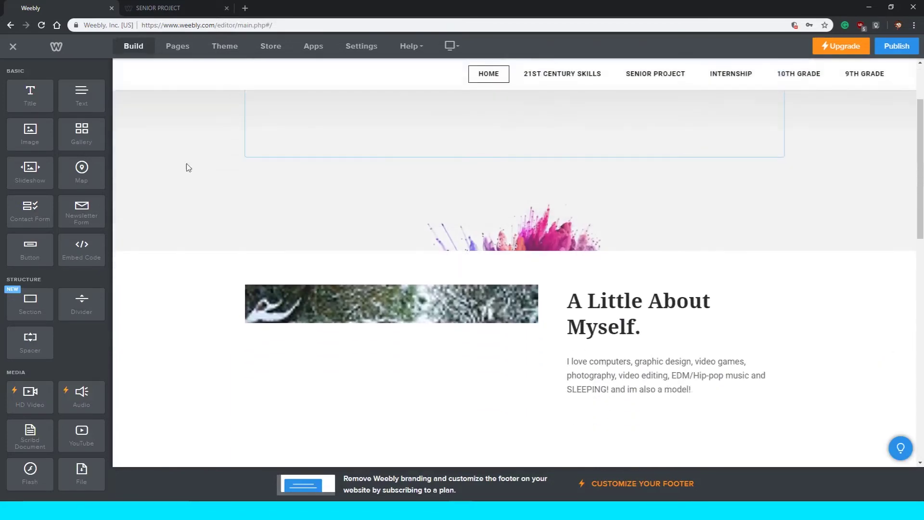
pyautogui.scroll(-2, 76, 144)
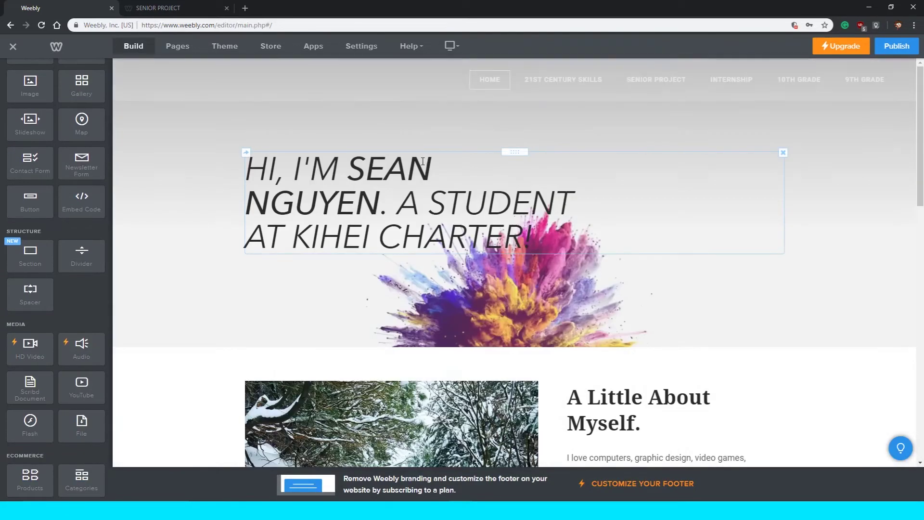
pyautogui.moveTo(677, 86)
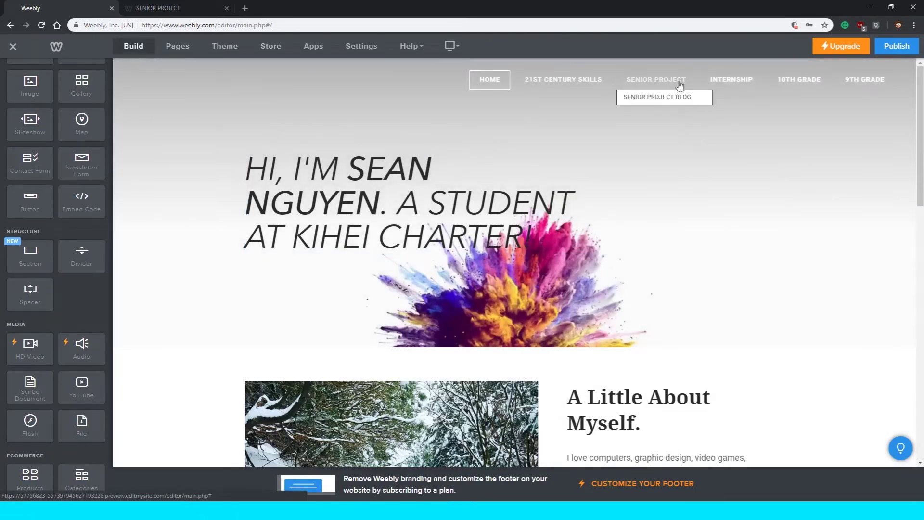
pyautogui.click(633, 79)
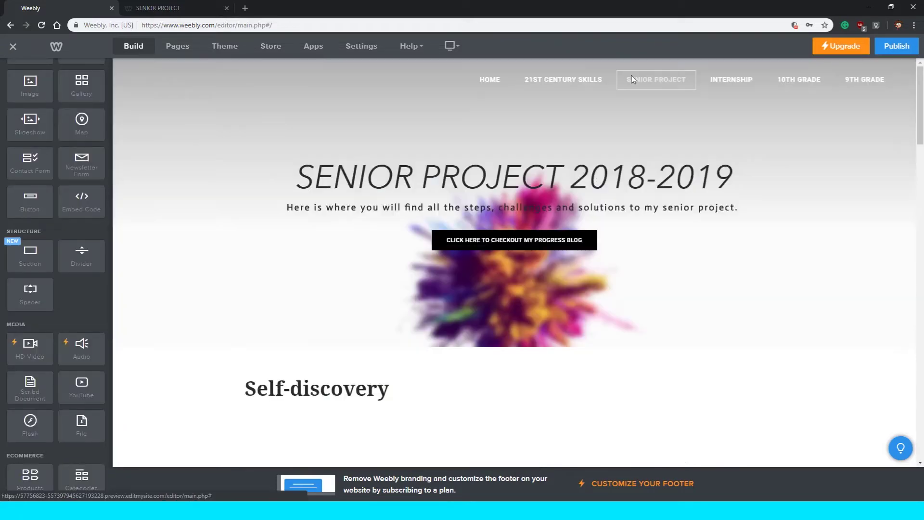
pyautogui.click(535, 240)
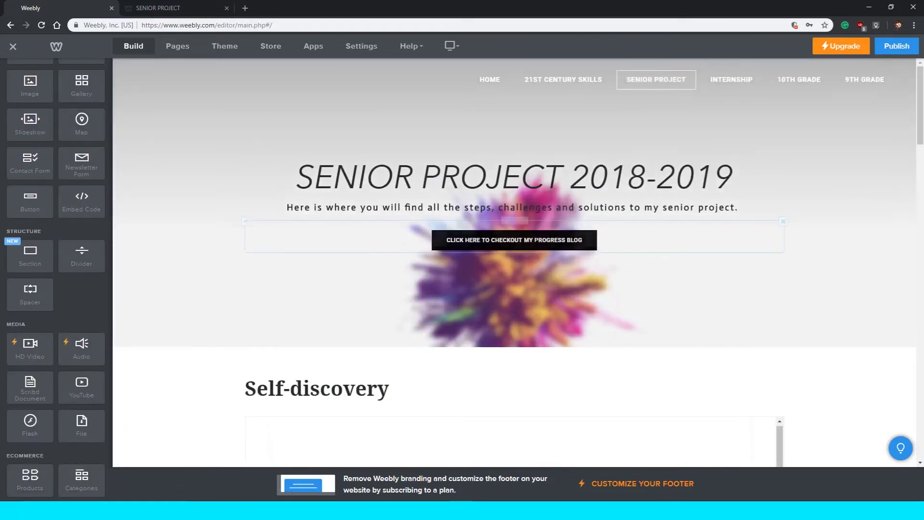
# Review the progress blog button's link options for blog posts and web addresses.
pyautogui.click(556, 240)
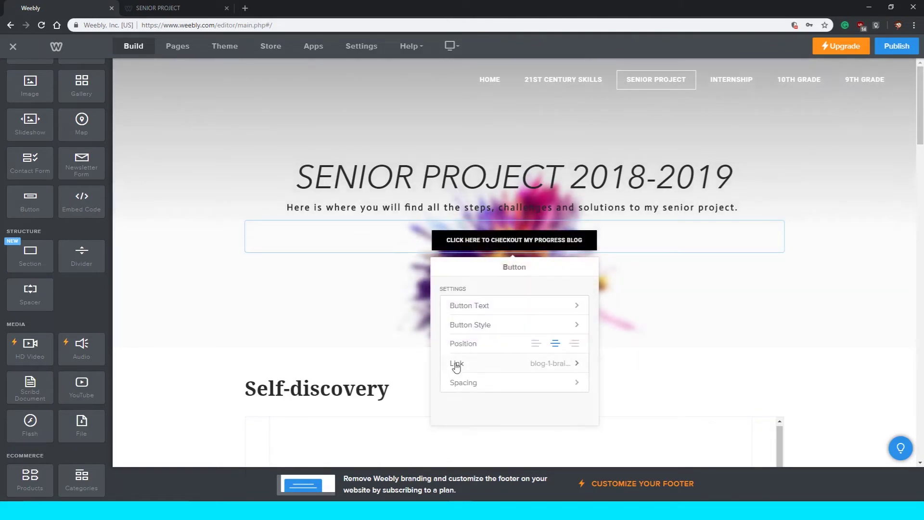
pyautogui.click(554, 366)
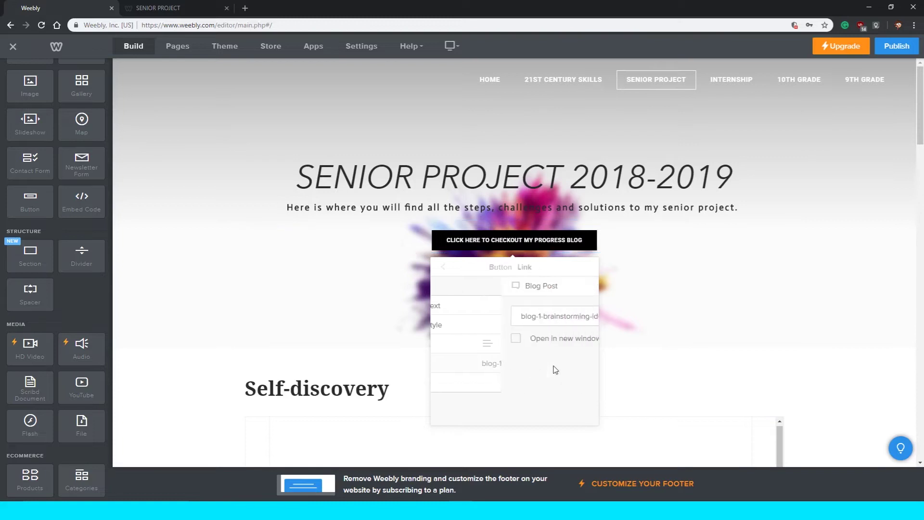
pyautogui.click(448, 316)
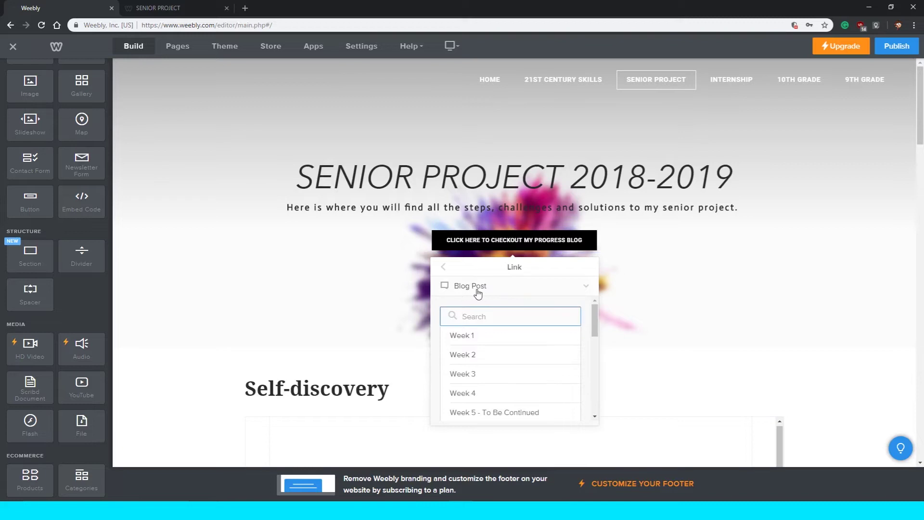
pyautogui.click(471, 290)
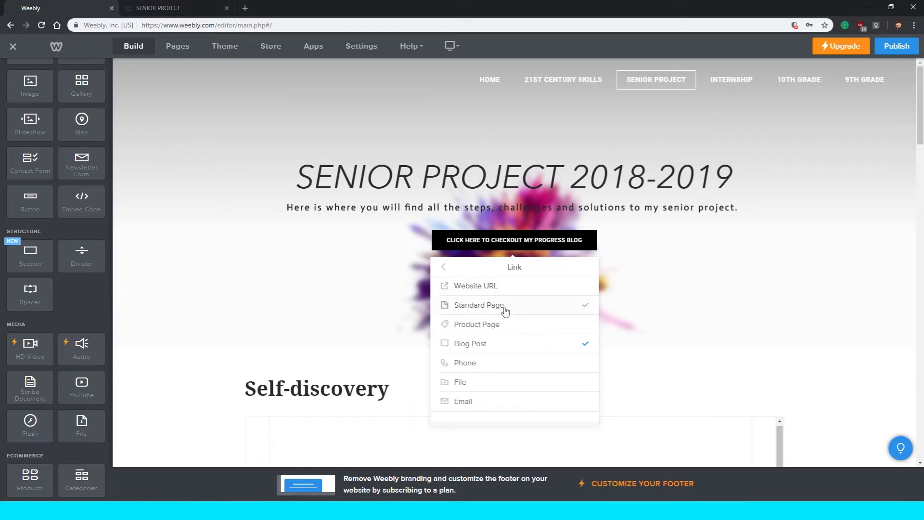
pyautogui.click(493, 287)
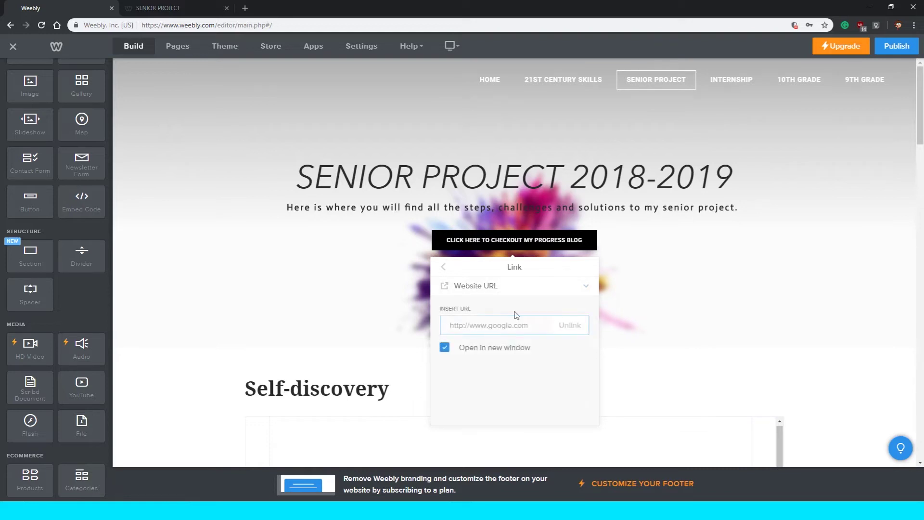
pyautogui.click(446, 272)
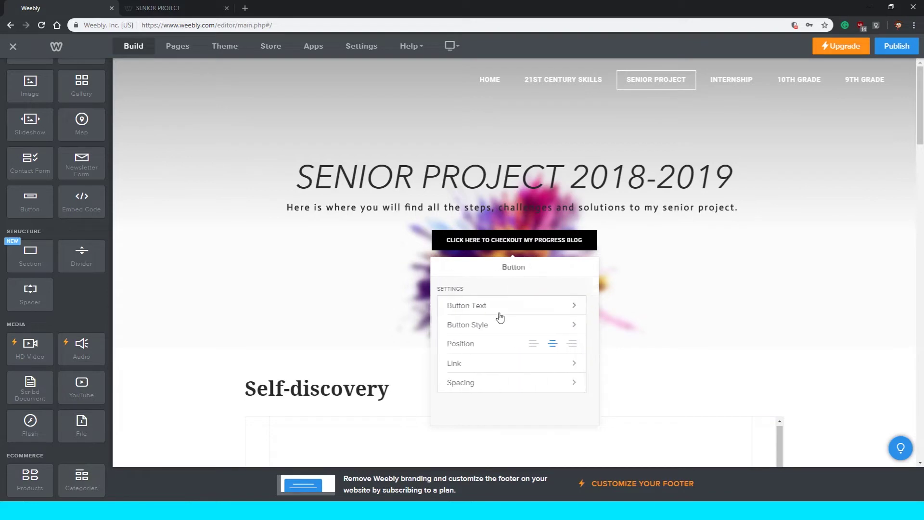
# Link the button to the Senior Project BLOG standard page and close the link settings.
pyautogui.click(498, 362)
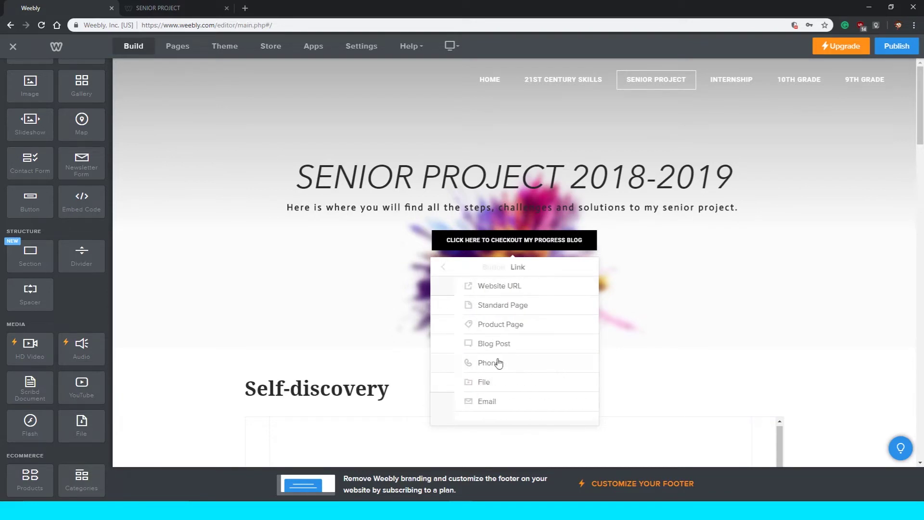
pyautogui.click(505, 312)
pyautogui.scroll(-1, 513, 320)
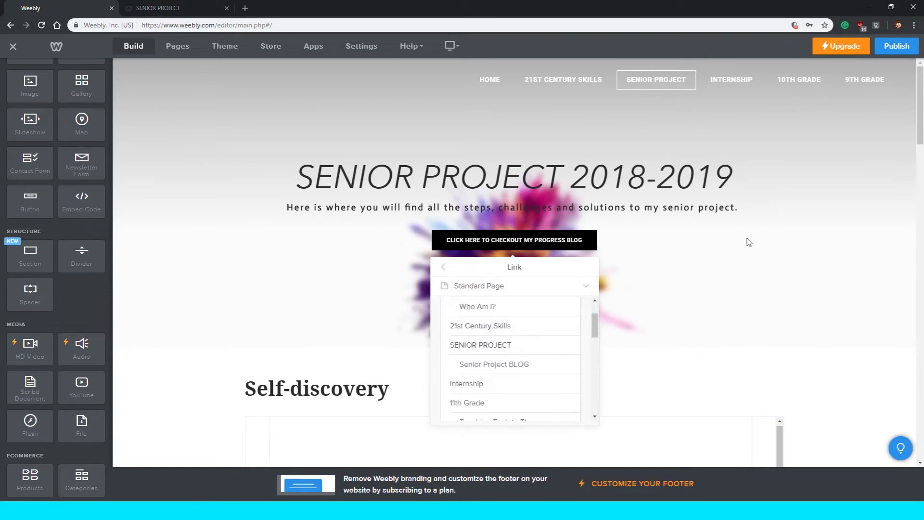
pyautogui.scroll(1, 489, 378)
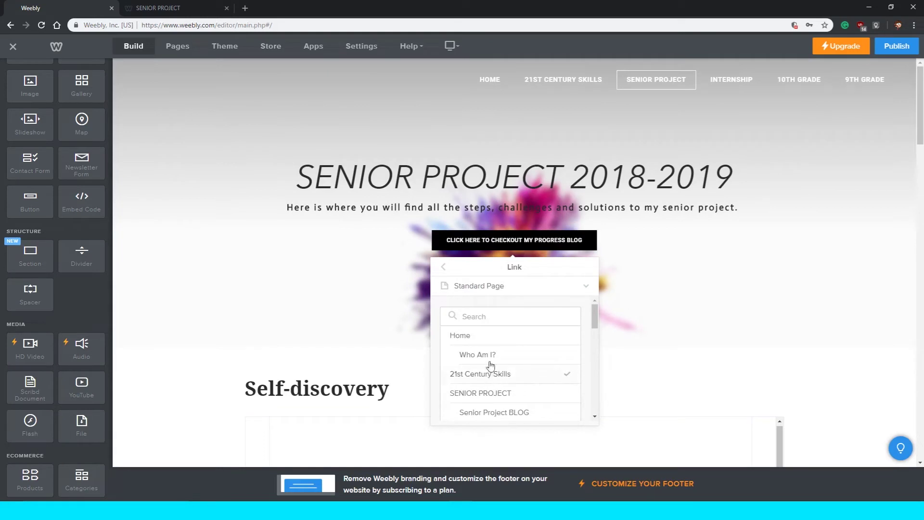
pyautogui.click(498, 366)
pyautogui.scroll(-1, 496, 363)
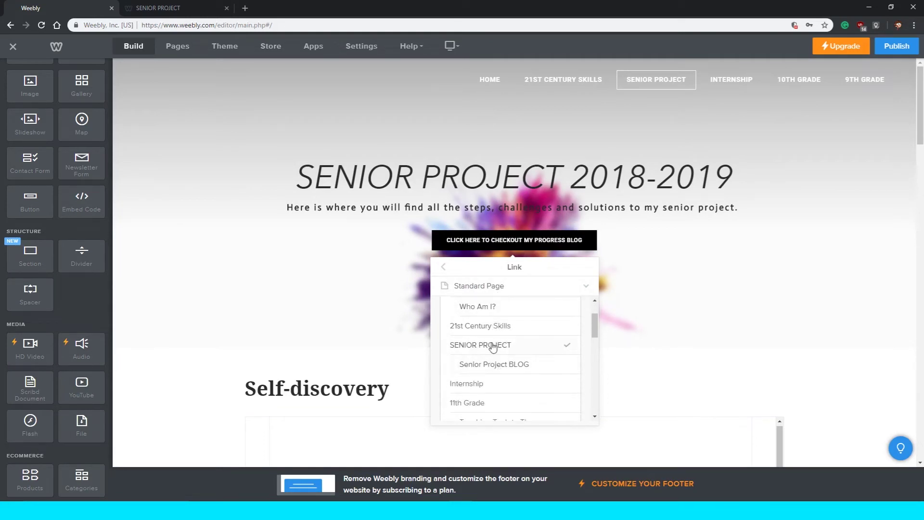
pyautogui.click(500, 366)
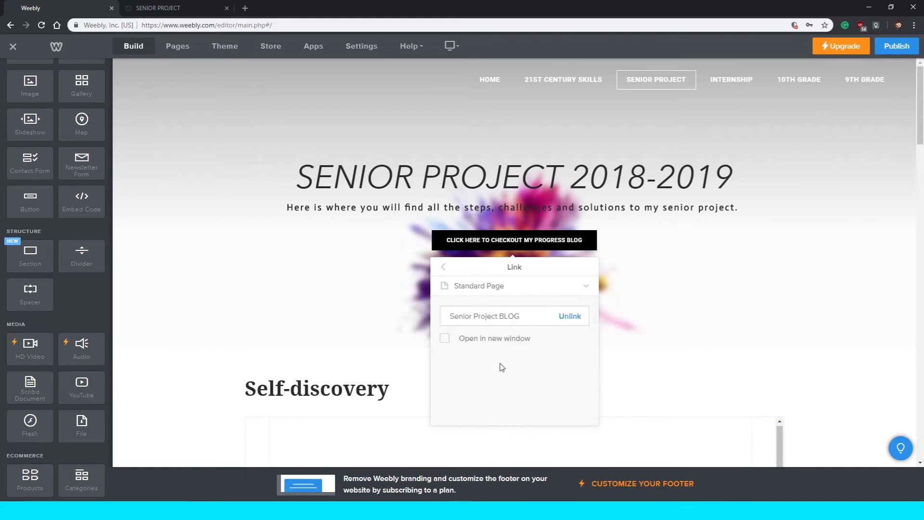
pyautogui.click(625, 353)
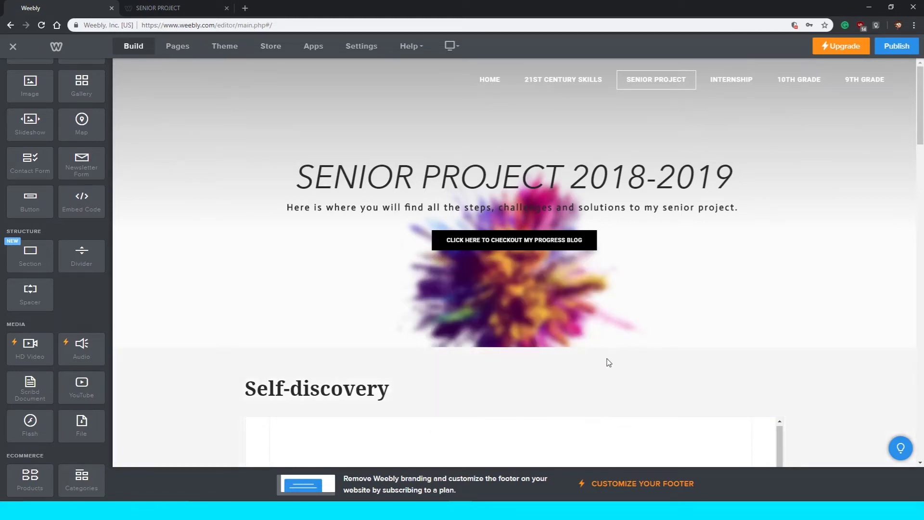
pyautogui.click(147, 8)
pyautogui.click(95, 6)
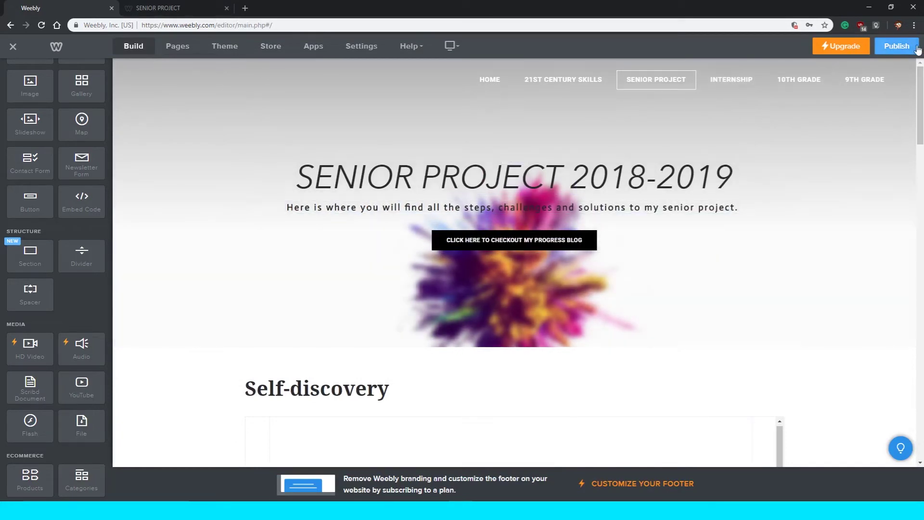
# Publish the site and reload the live Senior Project page.
pyautogui.click(901, 45)
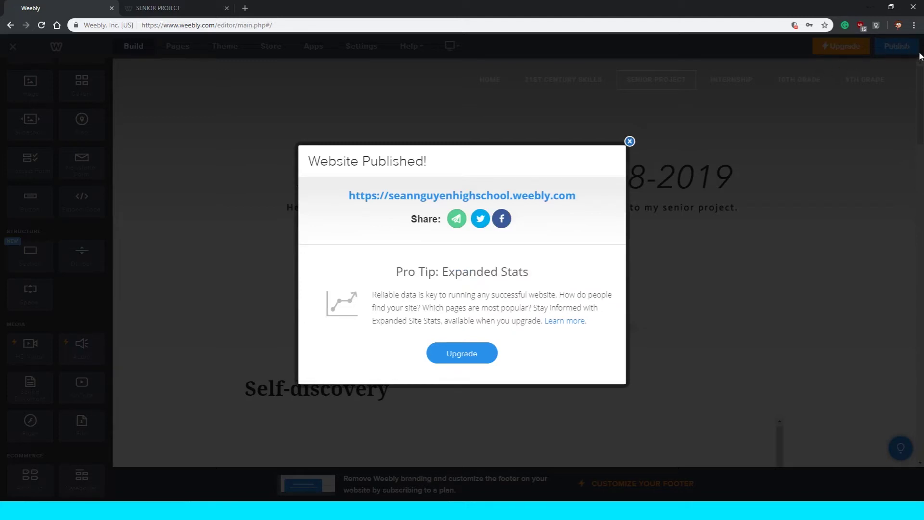
pyautogui.click(629, 141)
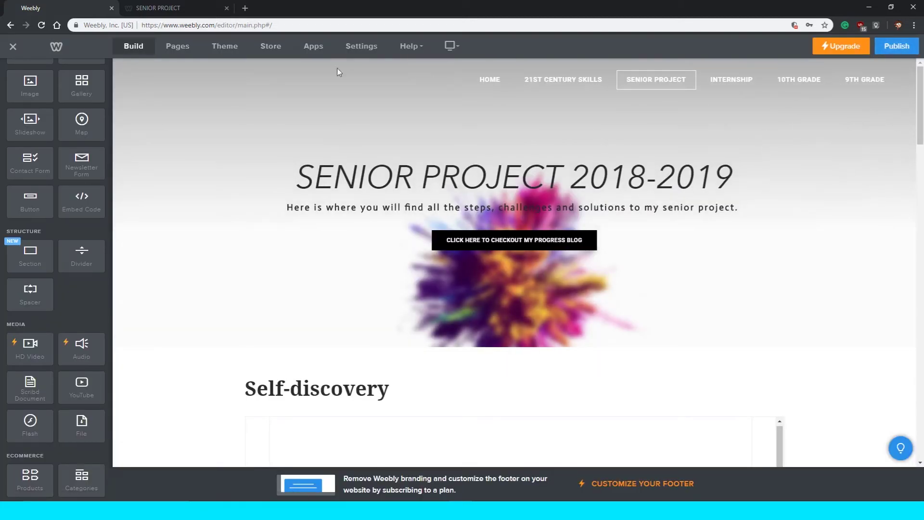
pyautogui.click(195, 8)
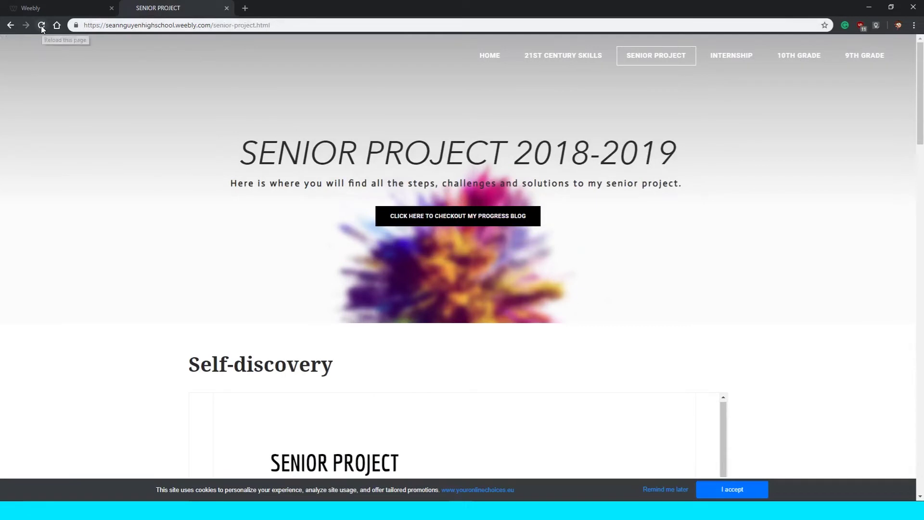
pyautogui.click(42, 25)
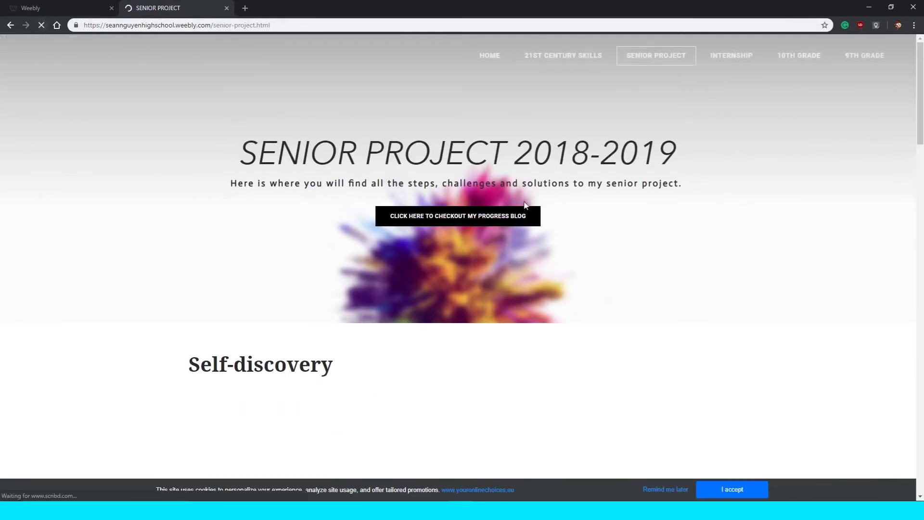
pyautogui.moveTo(106, 25); pyautogui.dragTo(212, 25)
pyautogui.click(213, 25)
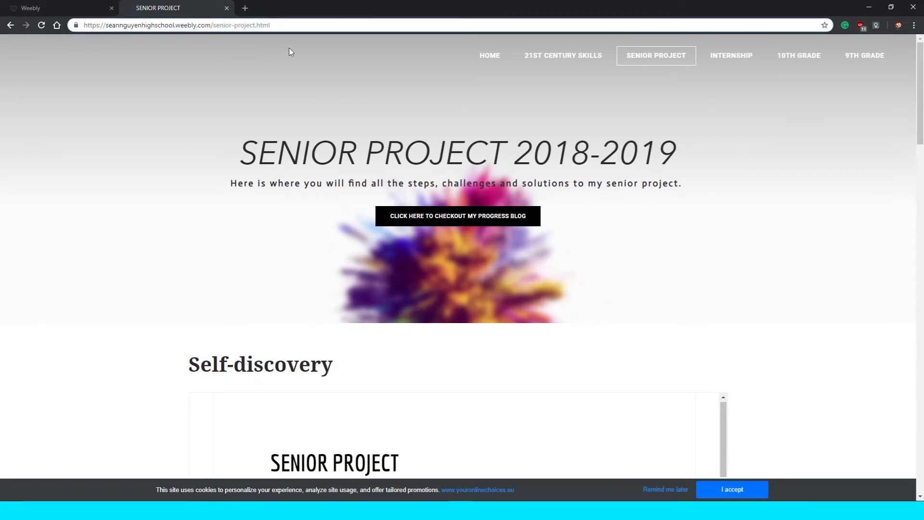
# Test the live progress blog button, which opens the Senior Project BLOG page.
pyautogui.click(500, 214)
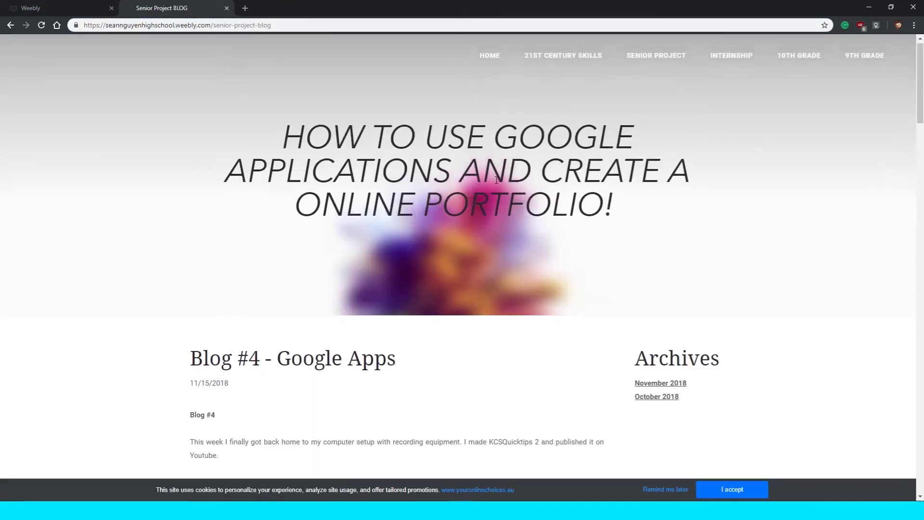
pyautogui.scroll(-5, 511, 169)
pyautogui.scroll(-15, 511, 168)
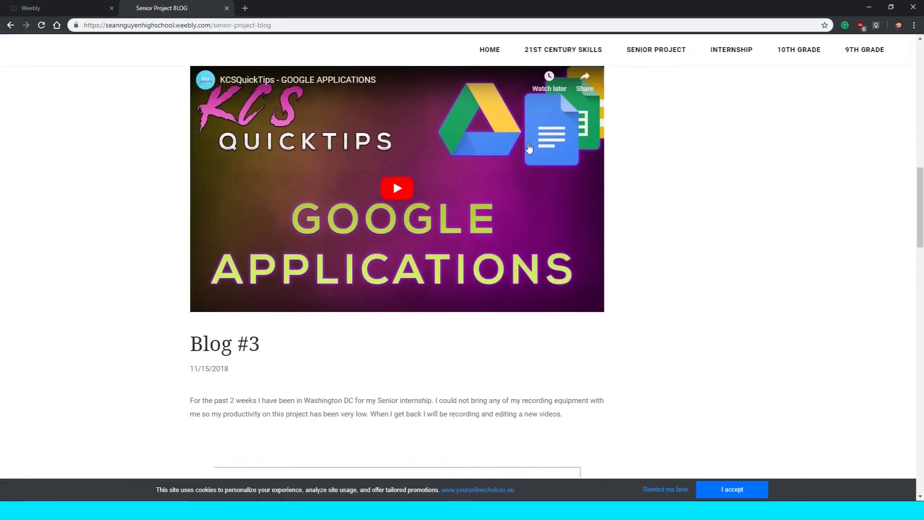
pyautogui.scroll(-12, 530, 146)
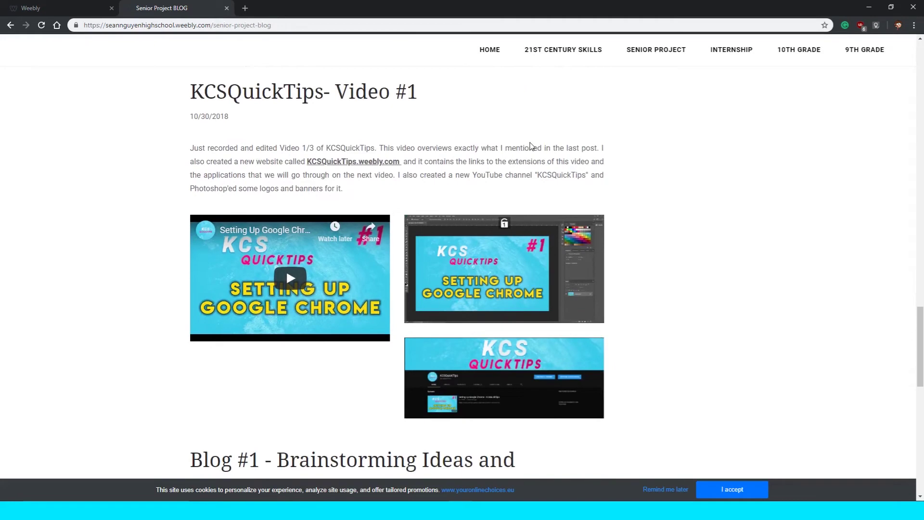
pyautogui.scroll(20, 531, 144)
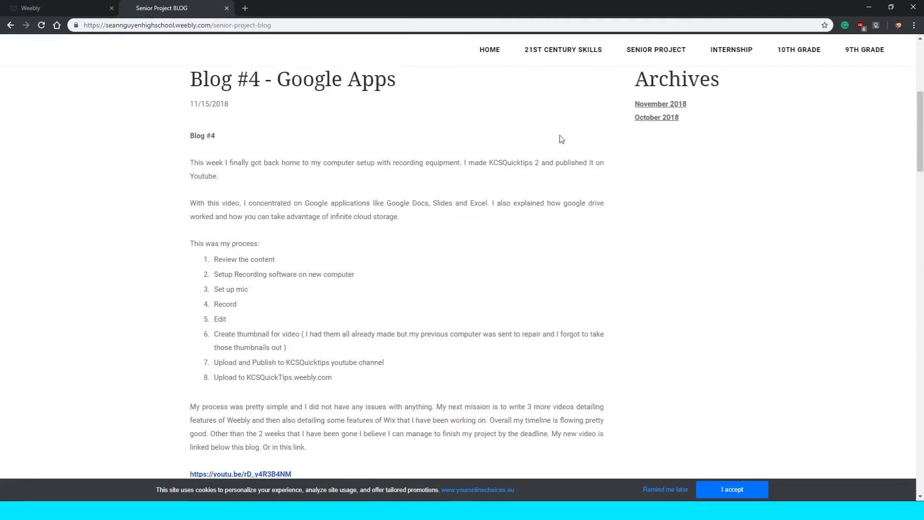
pyautogui.scroll(6, 562, 139)
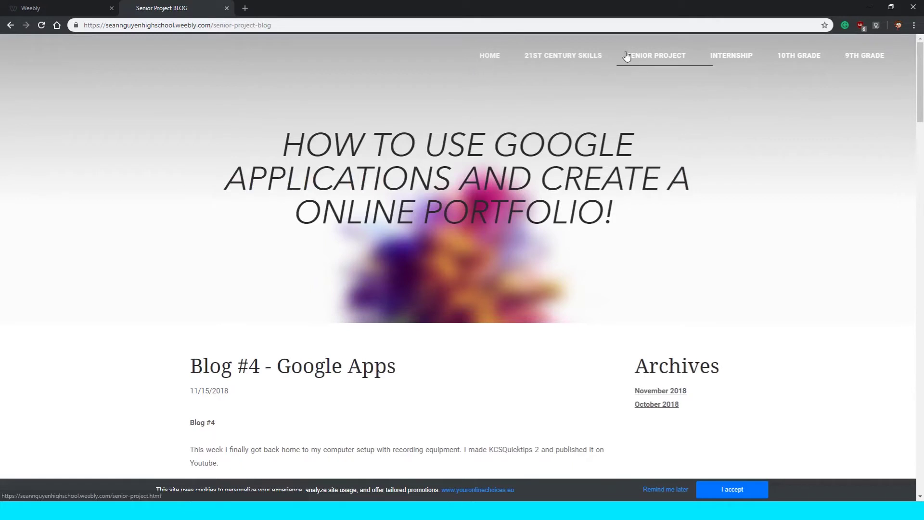
# Return to the editor showing the Senior Project 2018-2019 page.
pyautogui.hotkey('ctrl', 'shift', 'Tab')
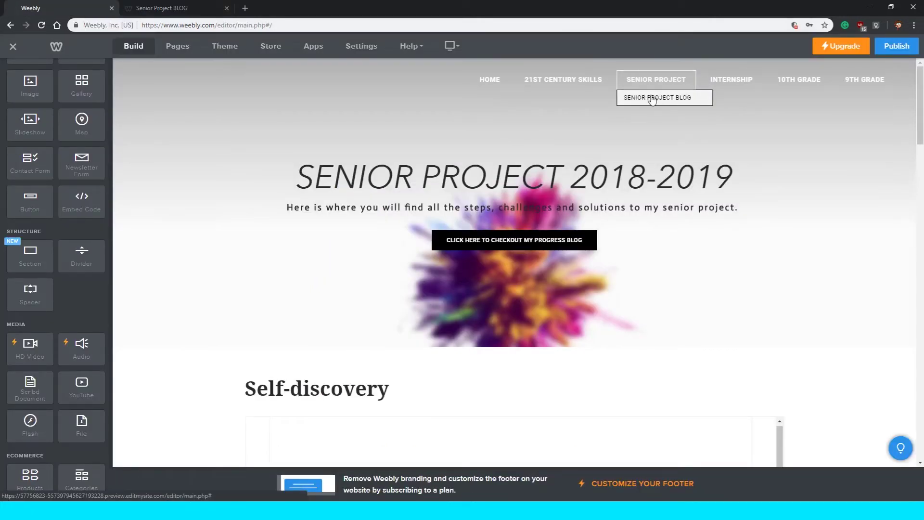
pyautogui.scroll(-3, 598, 222)
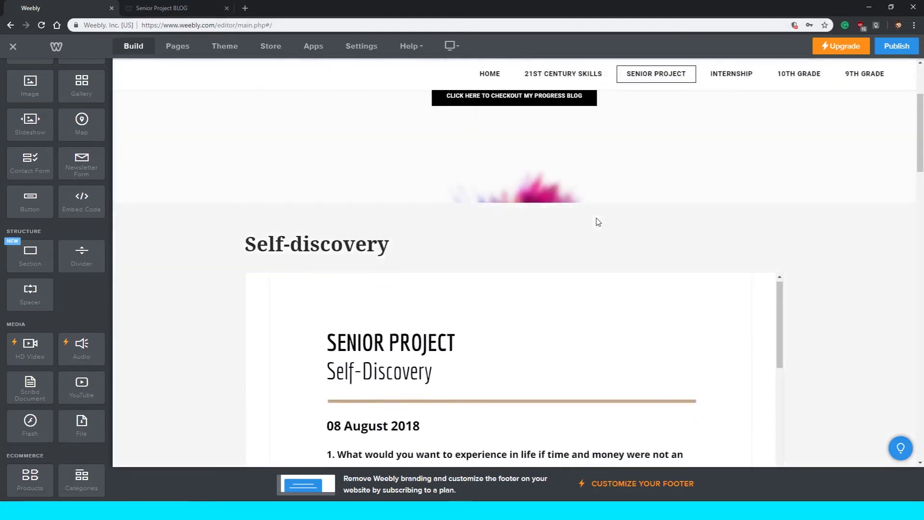
pyautogui.scroll(-4, 597, 221)
pyautogui.scroll(7, 597, 220)
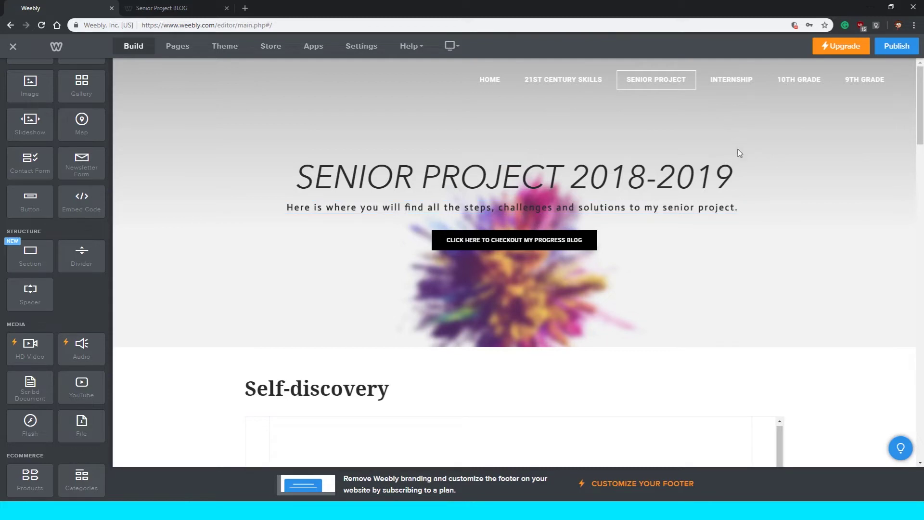
pyautogui.moveTo(652, 81)
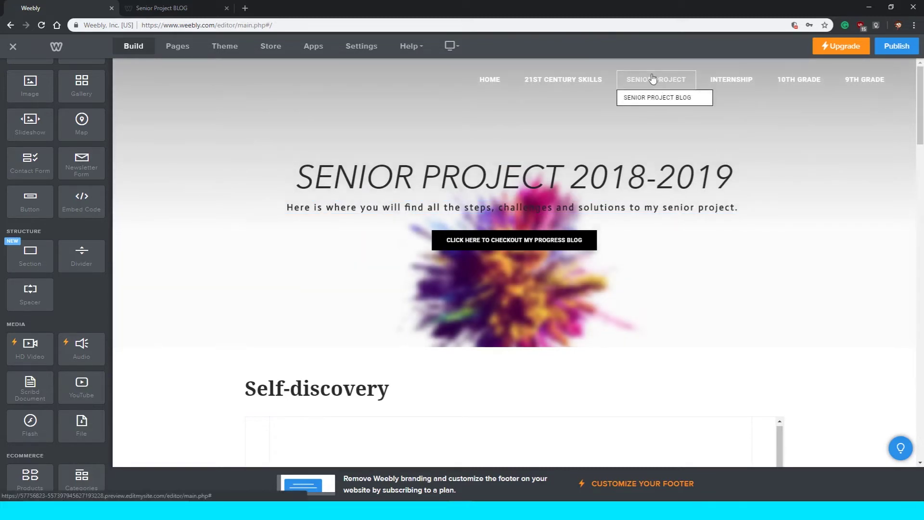
pyautogui.click(159, 6)
pyautogui.click(53, 8)
pyautogui.click(14, 47)
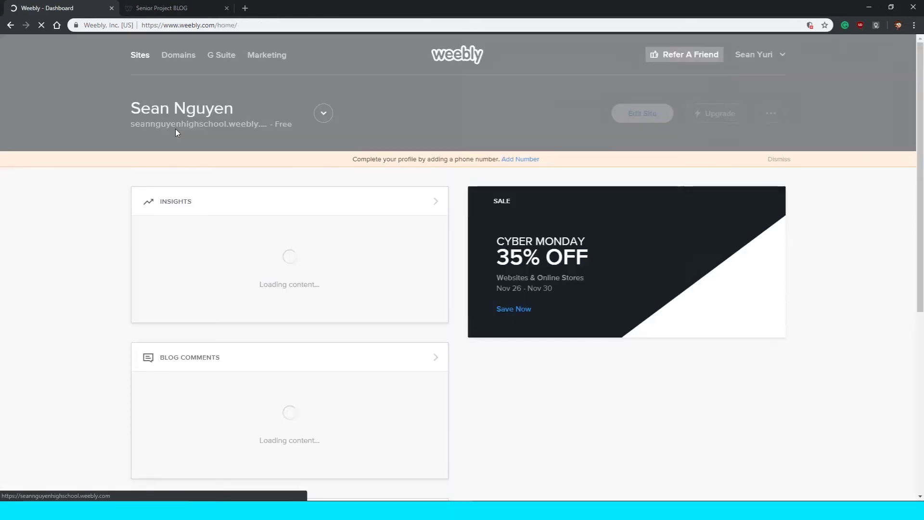
pyautogui.click(325, 115)
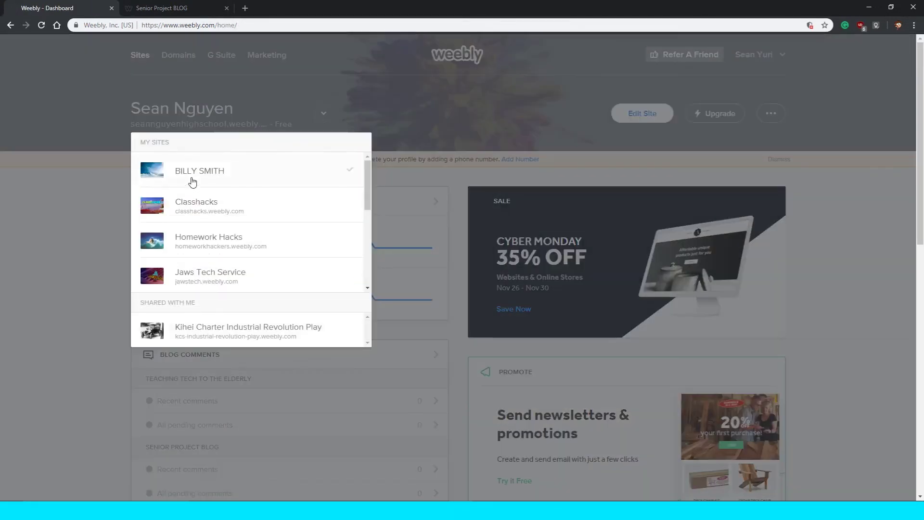
pyautogui.click(192, 179)
pyautogui.click(633, 118)
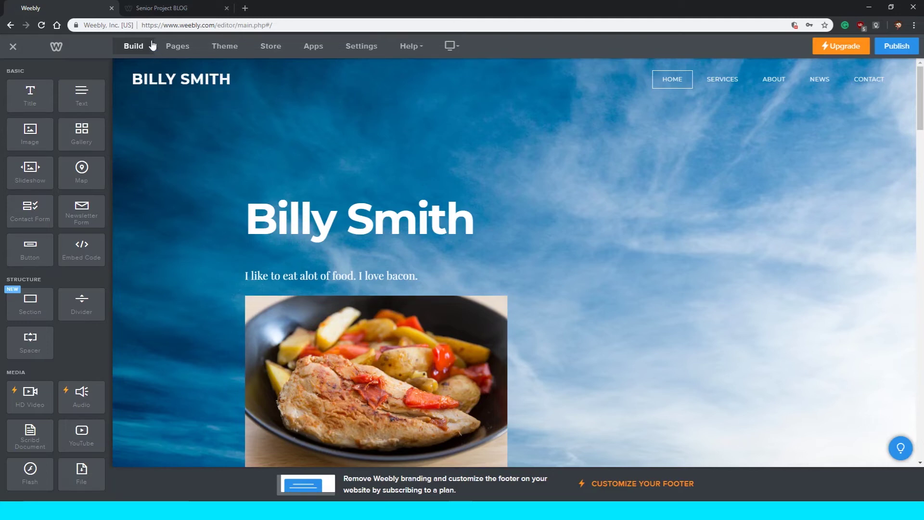
# Delete the Services page from the Pages list.
pyautogui.click(182, 56)
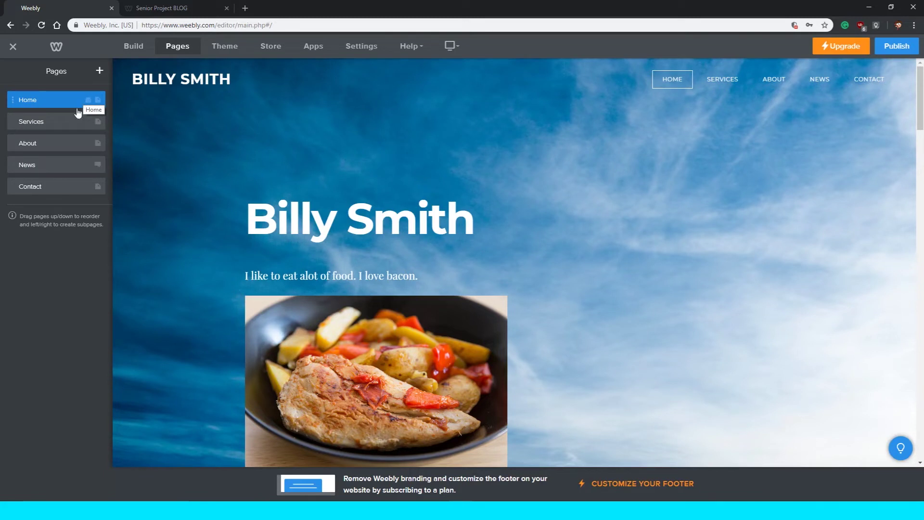
pyautogui.click(38, 126)
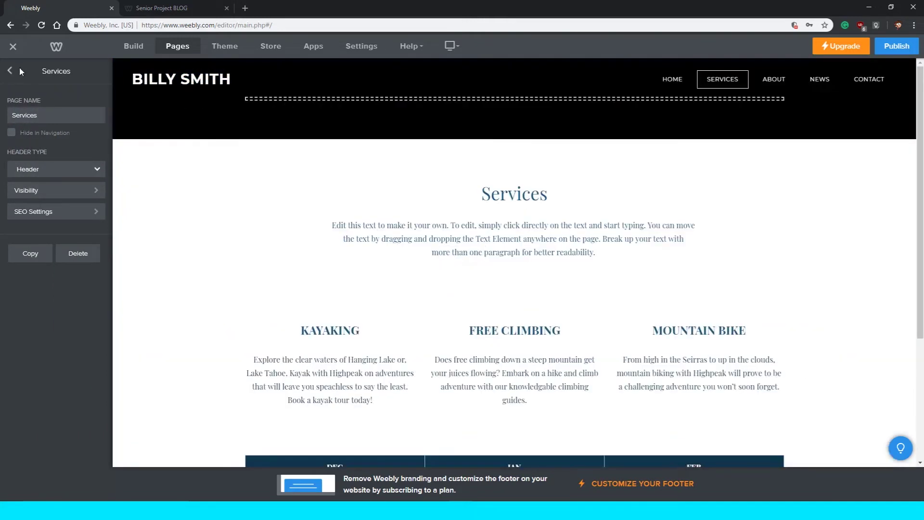
pyautogui.click(10, 70)
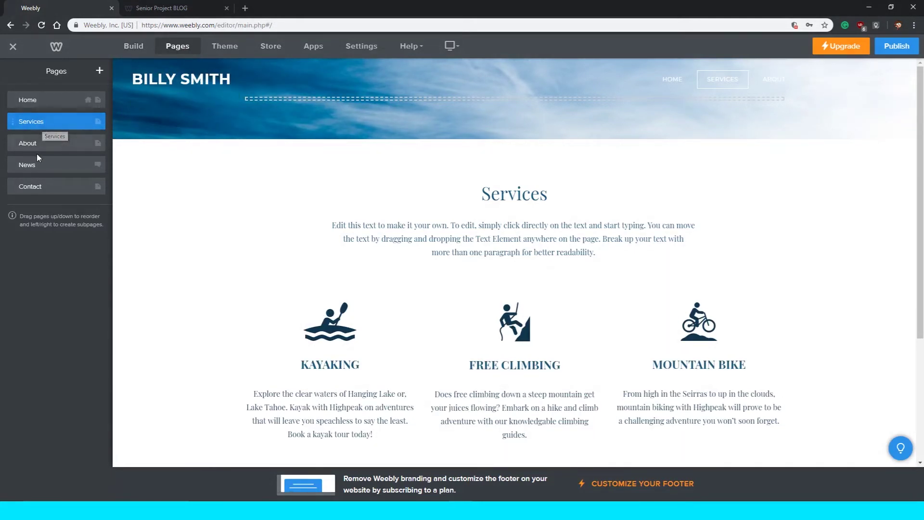
pyautogui.click(38, 124)
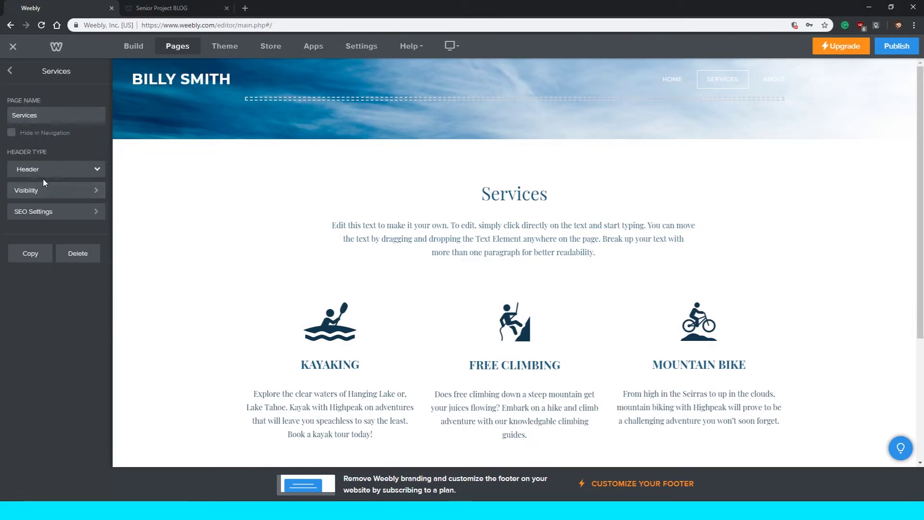
pyautogui.click(76, 255)
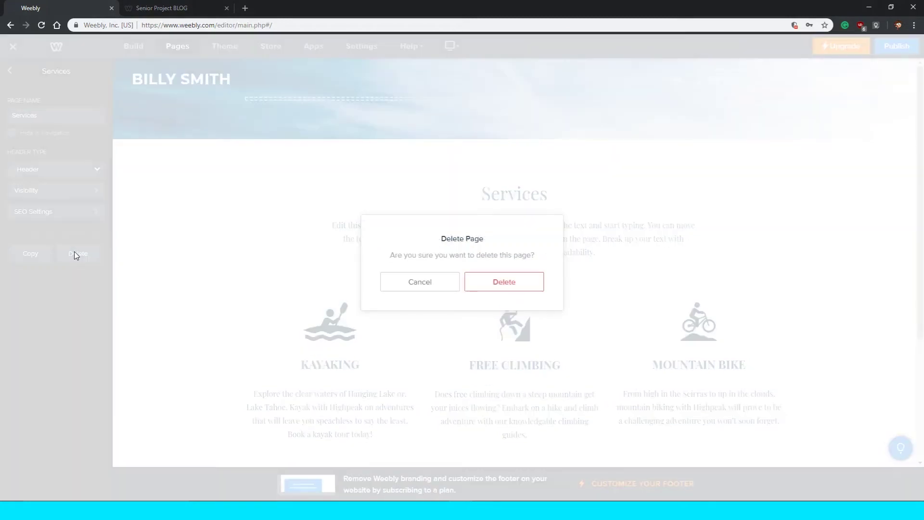
pyautogui.click(484, 283)
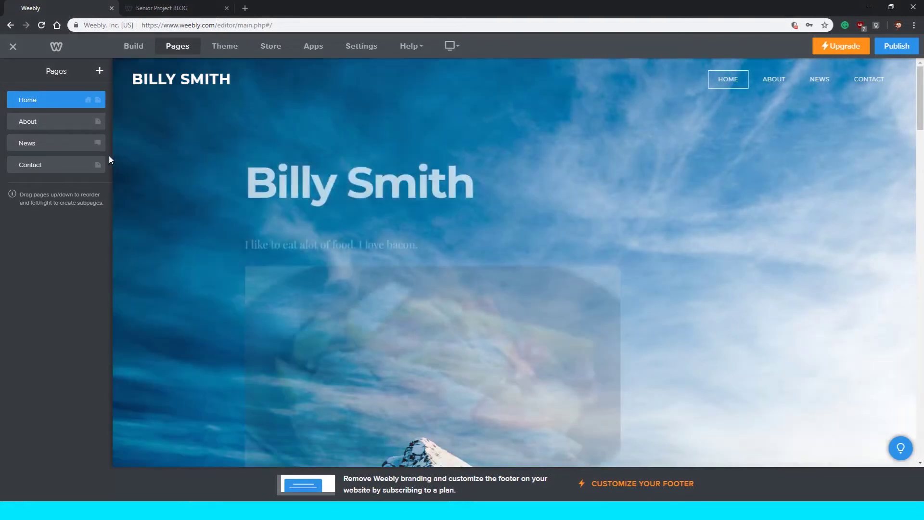
# Delete the News and Contact pages as well.
pyautogui.click(49, 143)
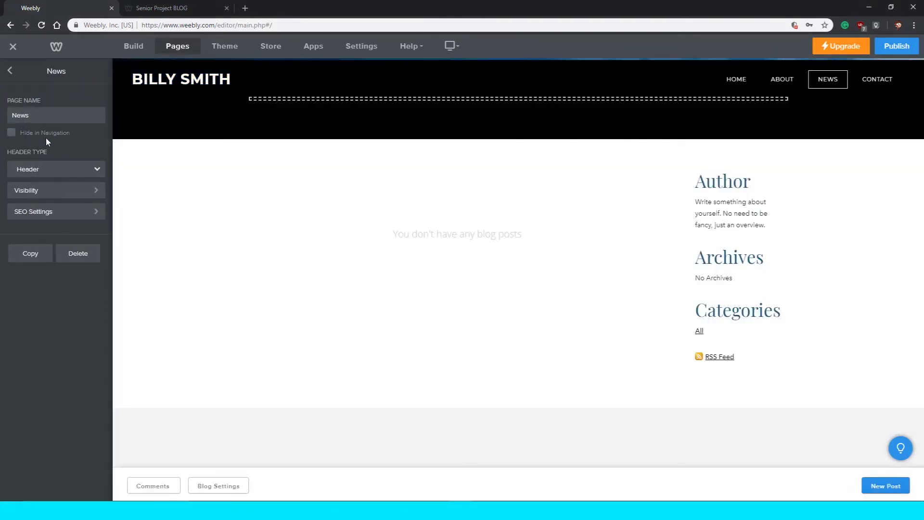
pyautogui.click(91, 254)
pyautogui.click(514, 287)
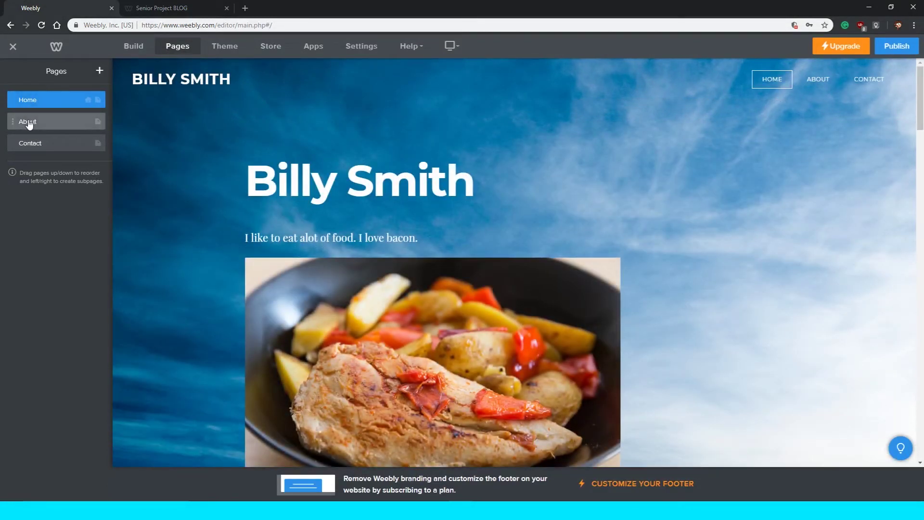
pyautogui.click(40, 145)
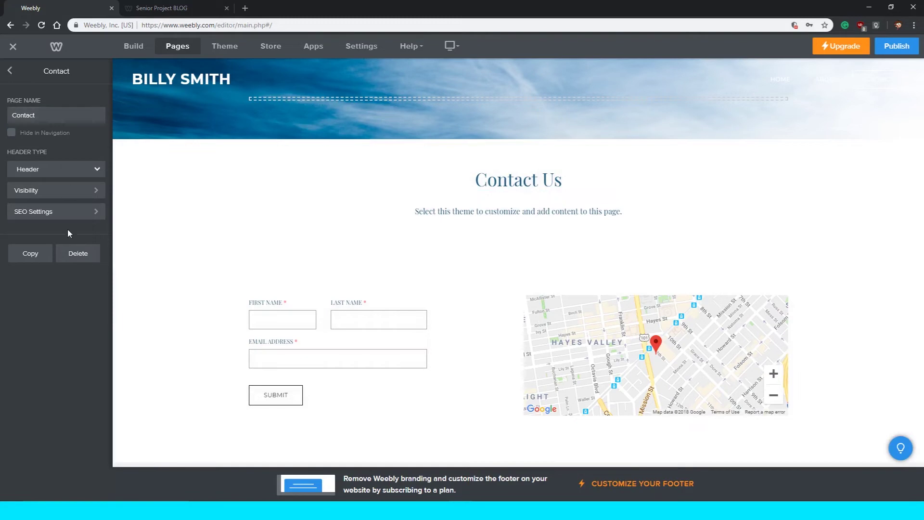
pyautogui.click(72, 254)
pyautogui.click(513, 280)
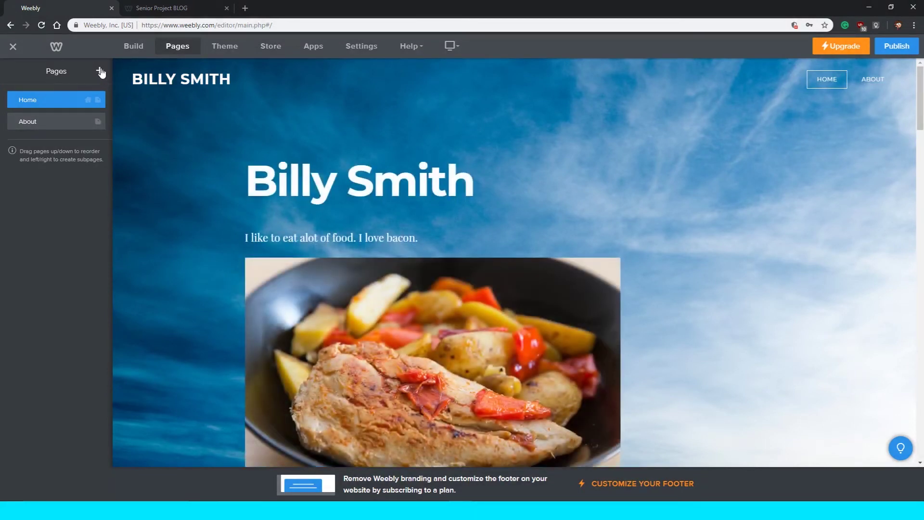
# Add a blog page to the site named Senior Blog.
pyautogui.click(101, 71)
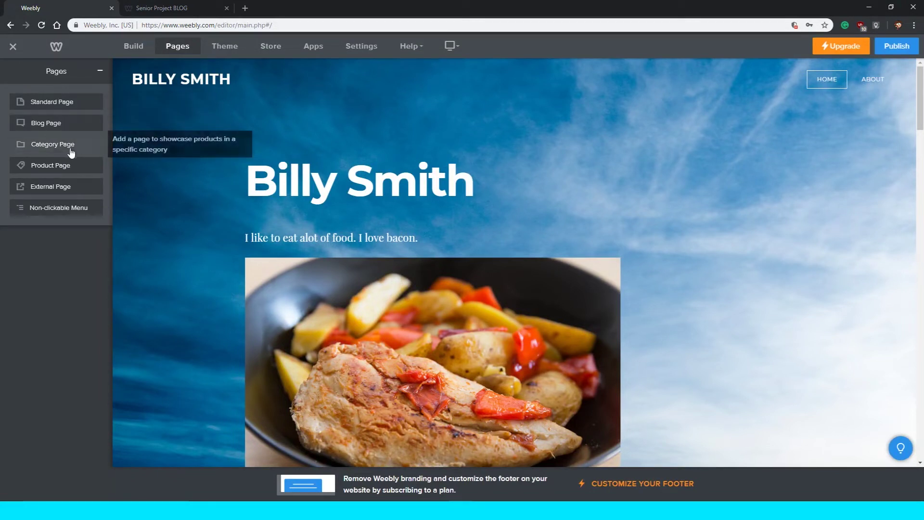
pyautogui.click(59, 124)
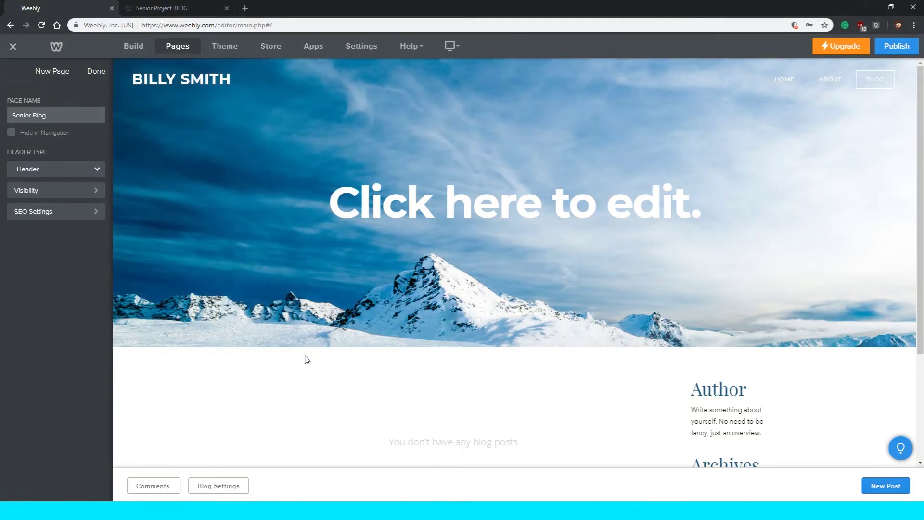
pyautogui.scroll(-3, 305, 353)
pyautogui.scroll(3, 508, 238)
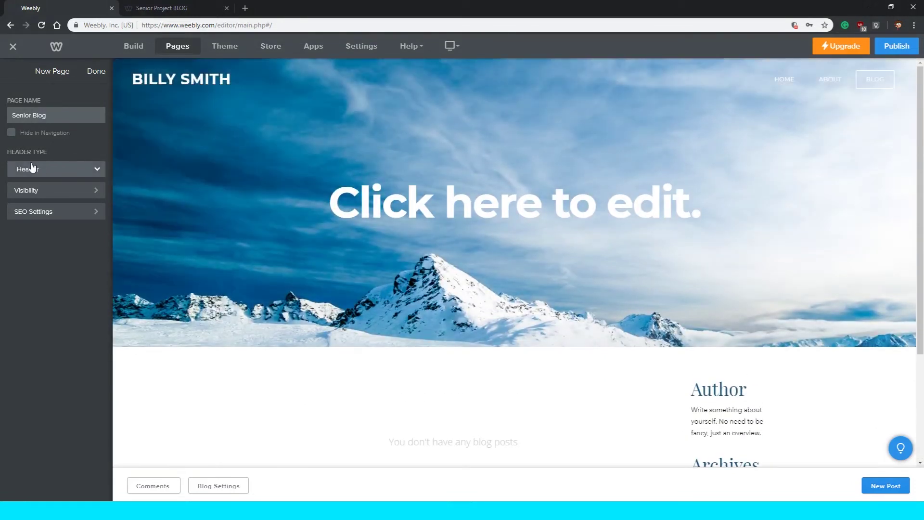
pyautogui.click(38, 171)
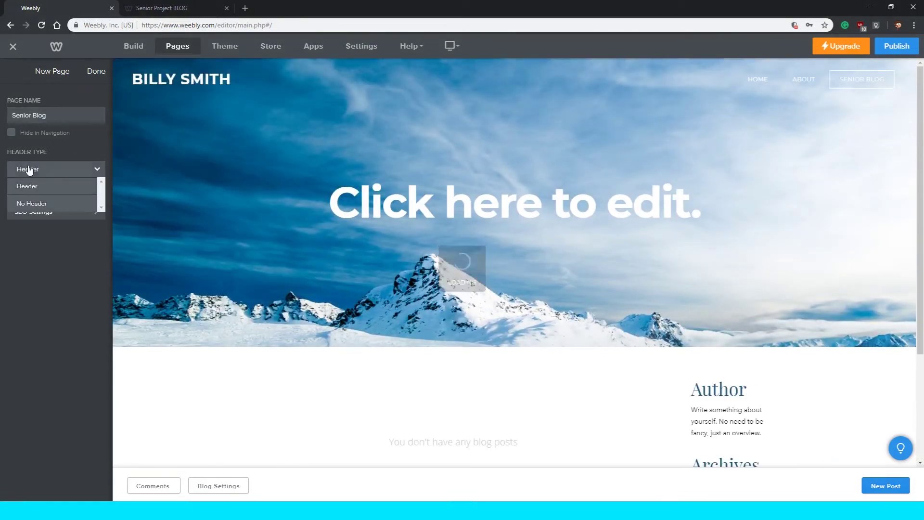
pyautogui.click(58, 205)
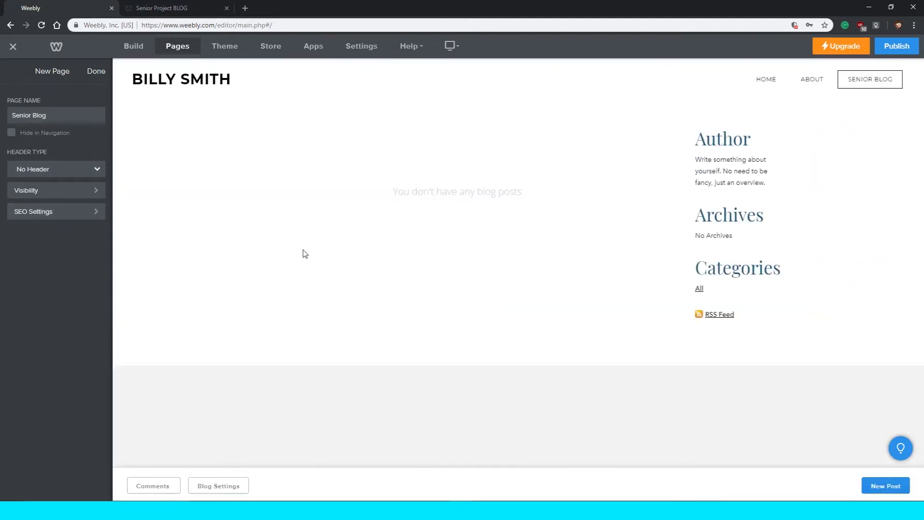
pyautogui.click(66, 171)
pyautogui.click(59, 186)
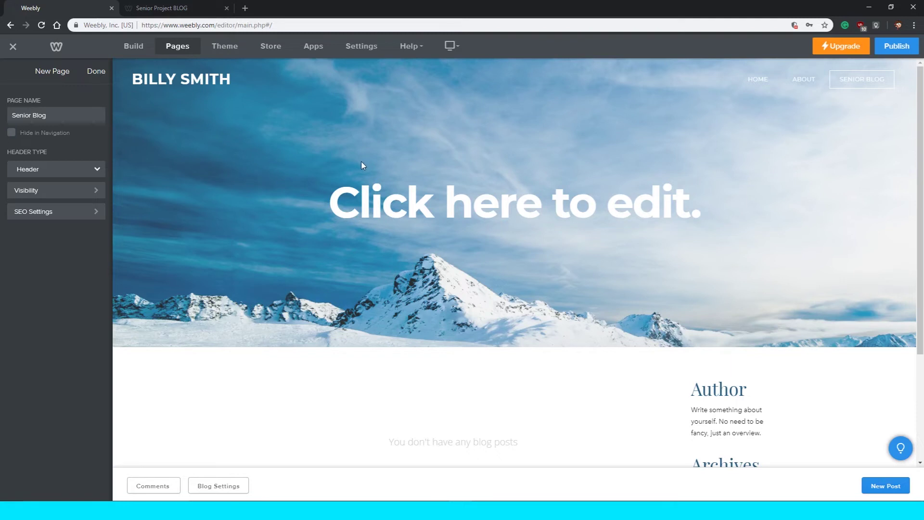
# Change the Senior Blog header title to SENIOR BLOGPAGE.
pyautogui.click(382, 216)
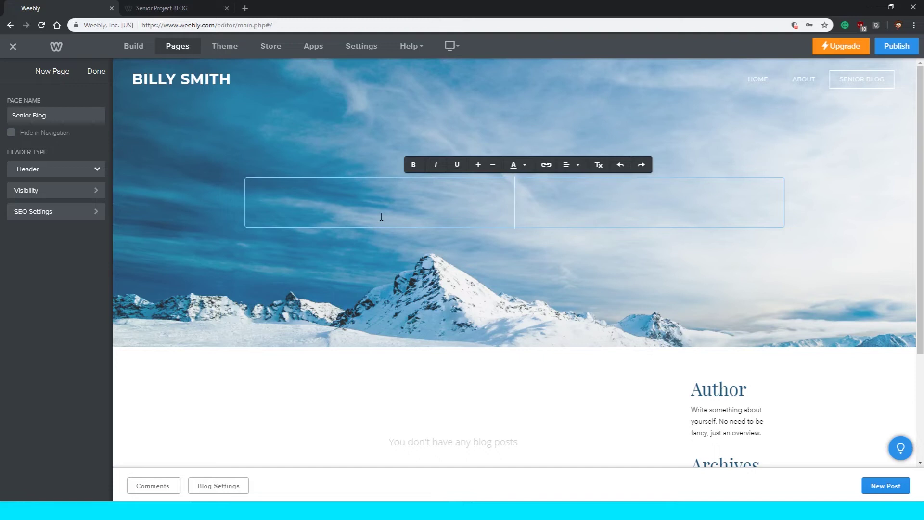
pyautogui.write('SENIOR')
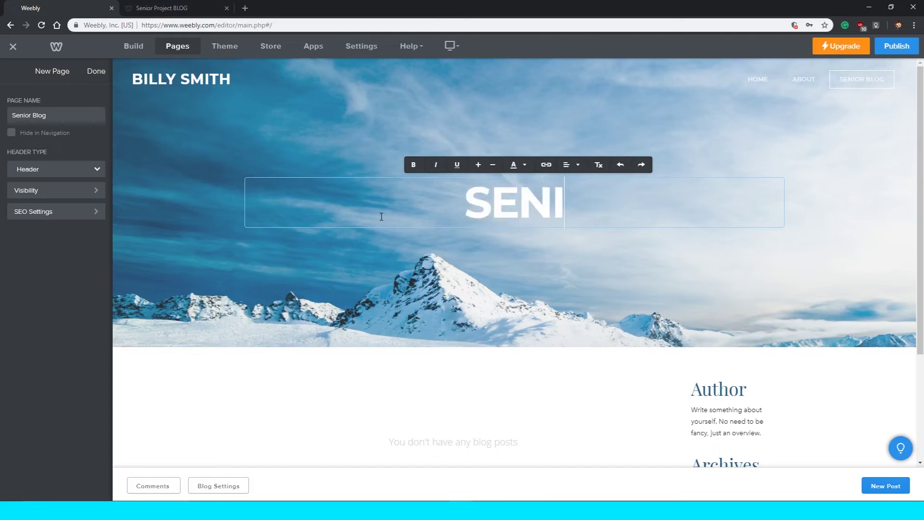
pyautogui.press('BackSpace')
pyautogui.press('BackSpace')
pyautogui.press('BackSpace')
pyautogui.press('BackSpace')
pyautogui.write('N')
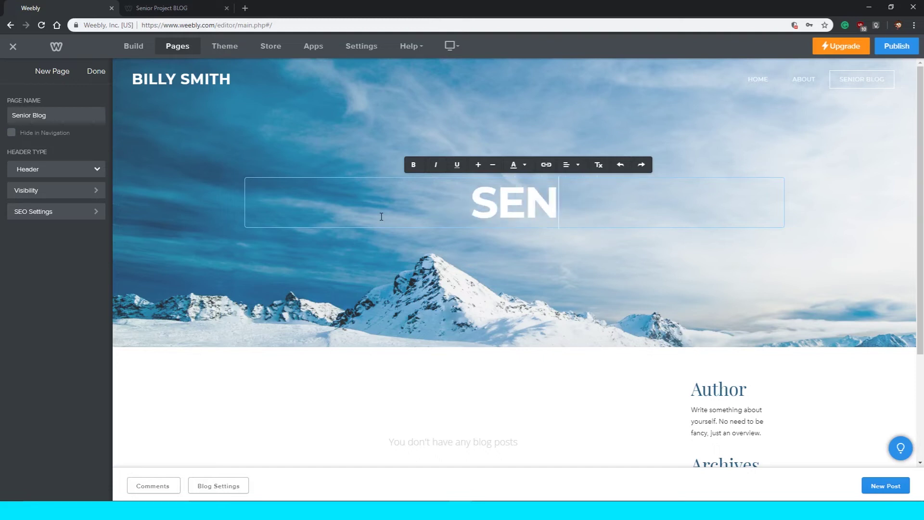
pyautogui.write('IOR BLOGPAGE')
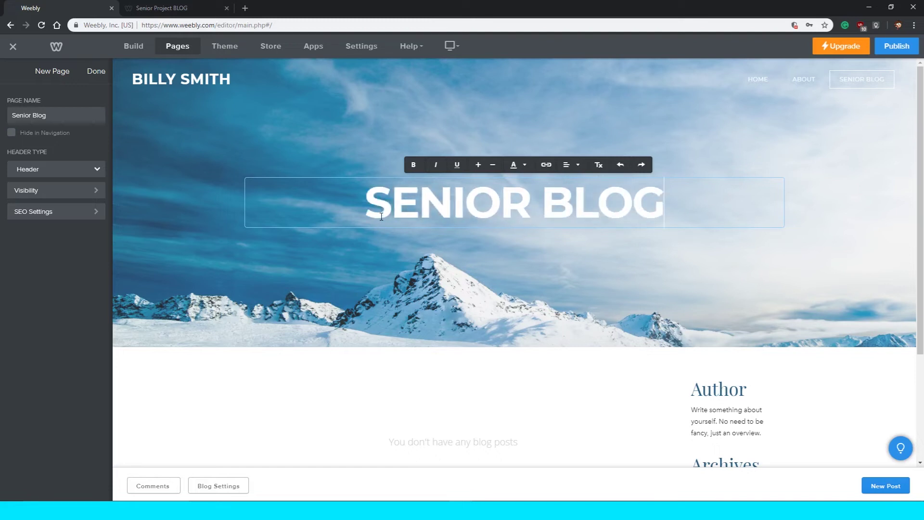
pyautogui.click(381, 235)
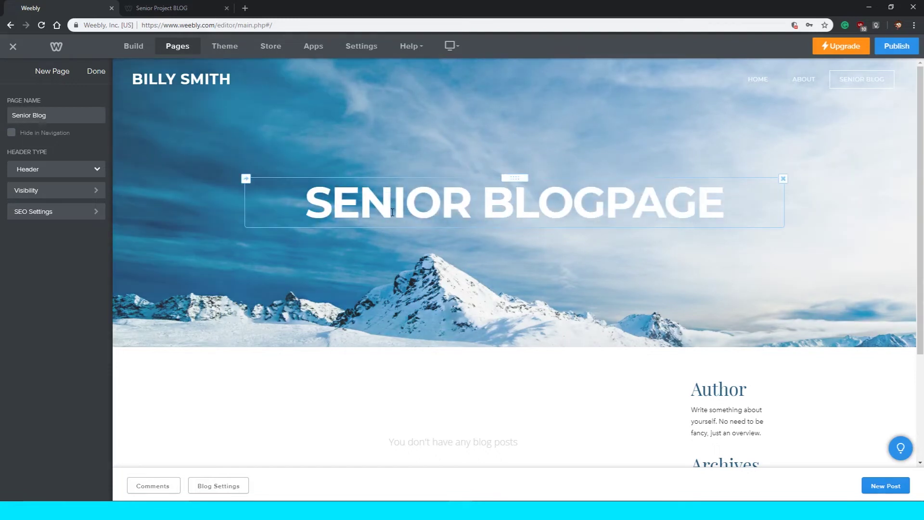
# Shorten the header banner twice so the blog area sits higher.
pyautogui.moveTo(507, 261)
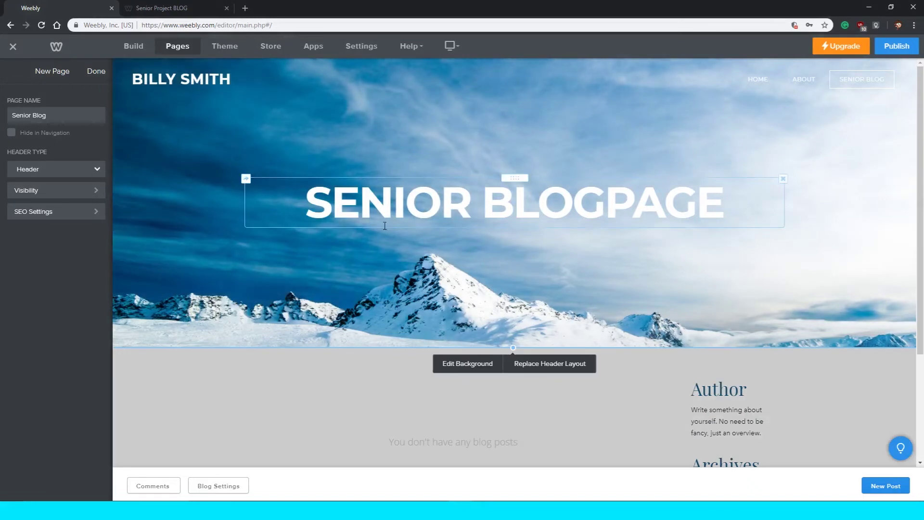
pyautogui.moveTo(513, 347); pyautogui.dragTo(541, 472)
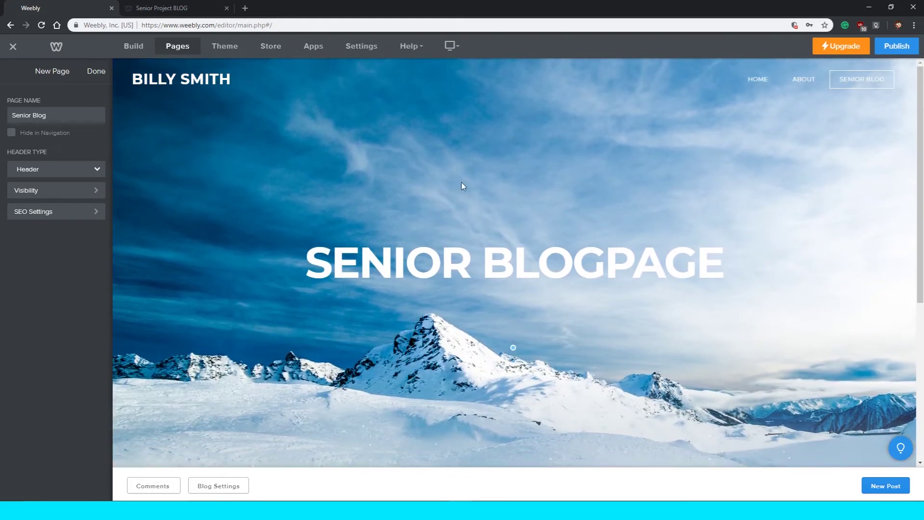
pyautogui.scroll(-5, 462, 187)
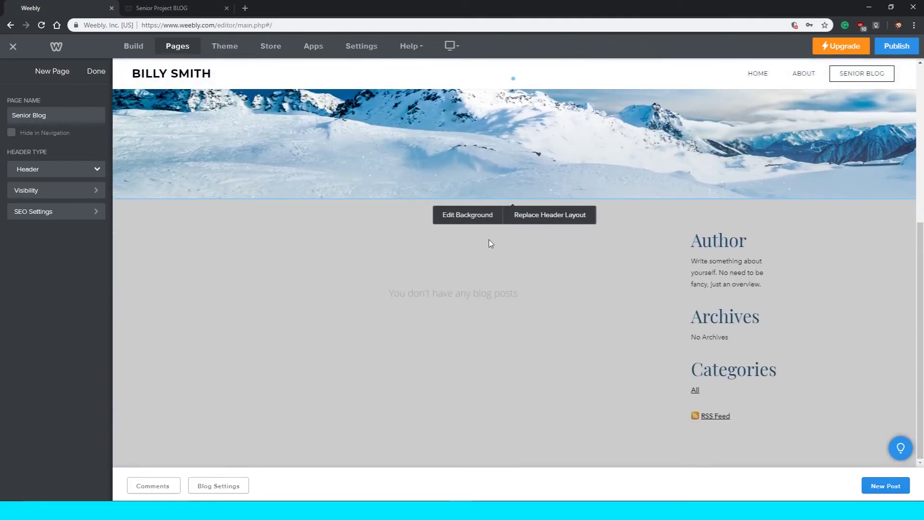
pyautogui.scroll(5, 503, 244)
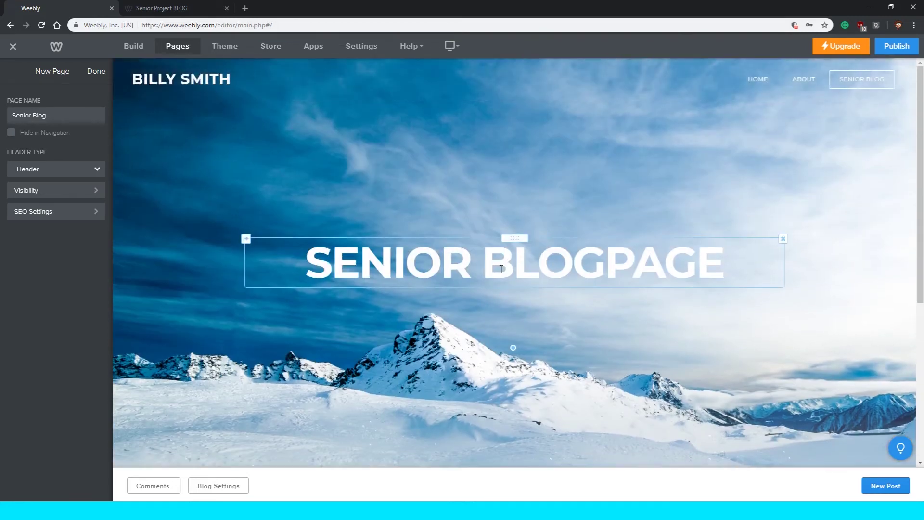
pyautogui.scroll(-1, 520, 397)
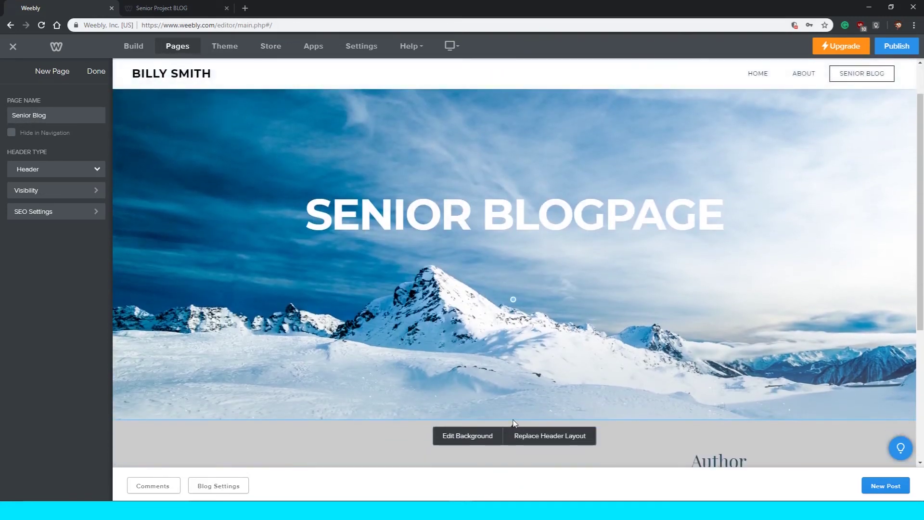
pyautogui.moveTo(513, 299); pyautogui.dragTo(481, 39)
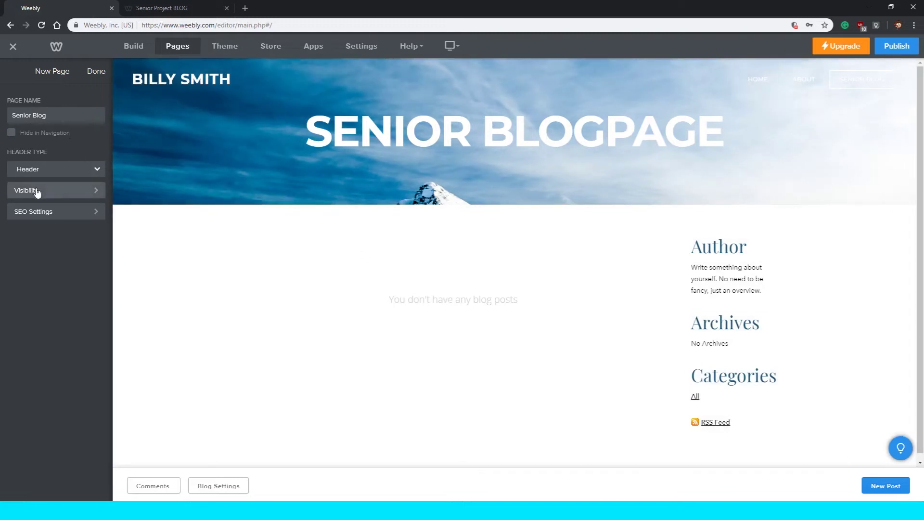
pyautogui.click(34, 211)
pyautogui.click(10, 73)
pyautogui.click(59, 192)
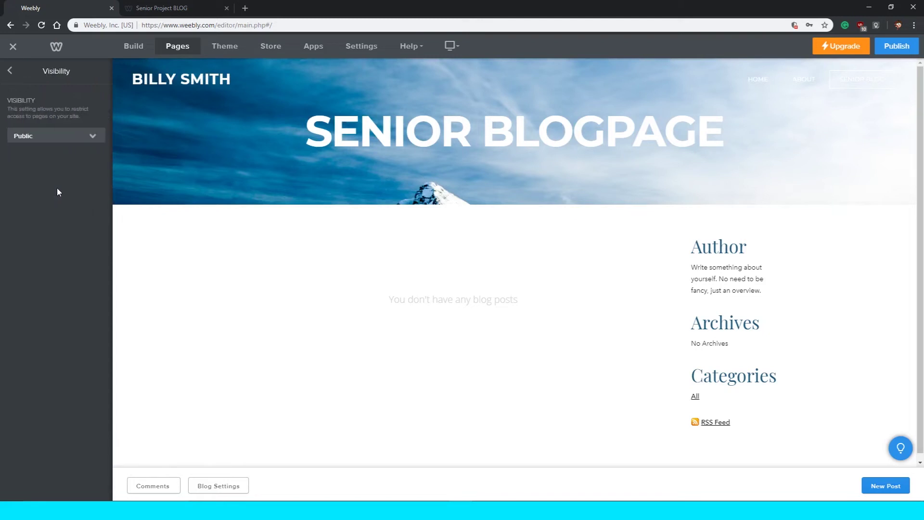
pyautogui.click(28, 136)
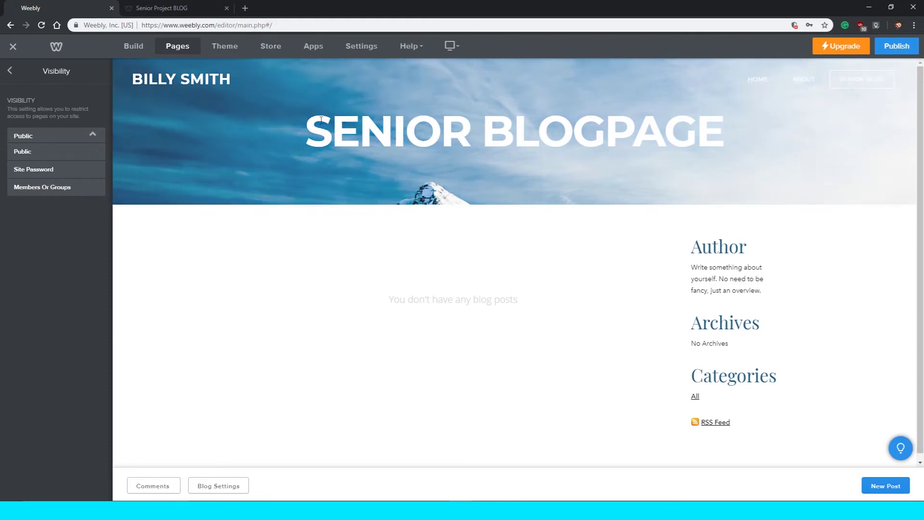
pyautogui.click(40, 158)
pyautogui.click(10, 71)
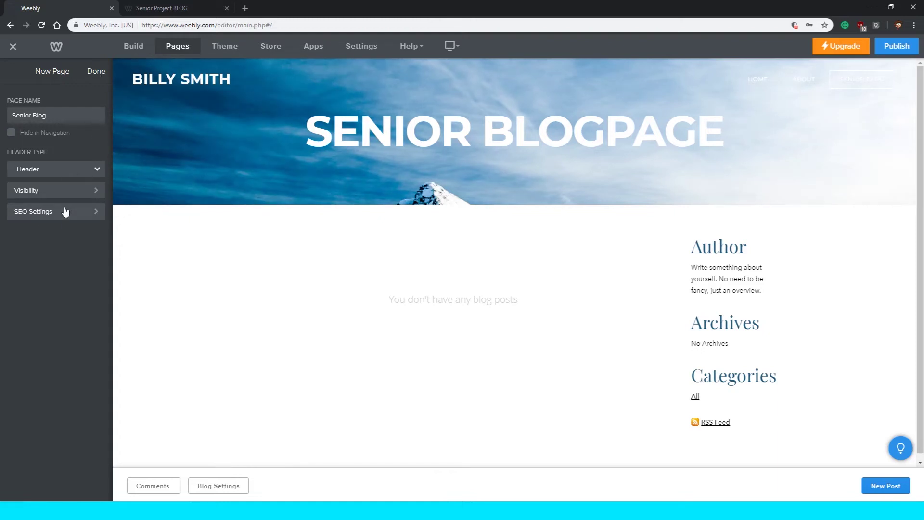
# Place Senior Blog above About and nest About as its subpage.
pyautogui.click(97, 71)
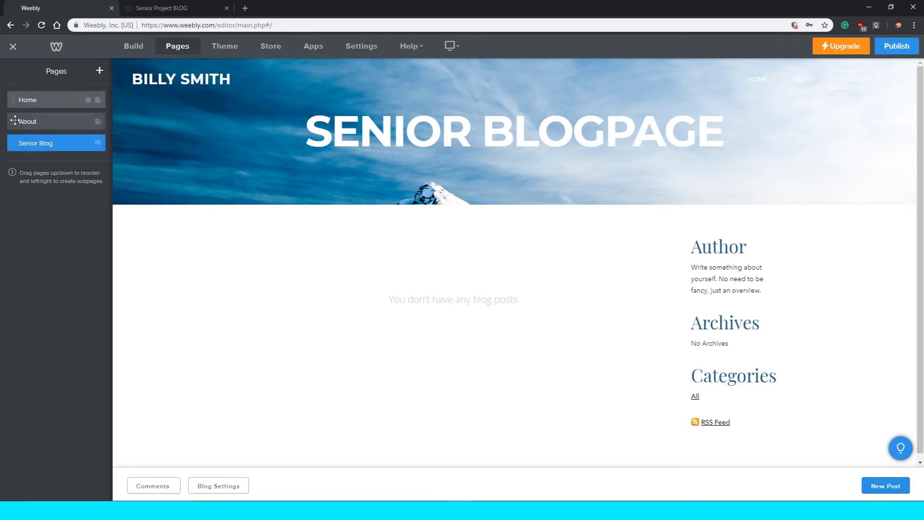
pyautogui.moveTo(62, 147)
pyautogui.mouseDown()
pyautogui.moveTo(62, 128)
pyautogui.moveTo(58, 149)
pyautogui.moveTo(57, 137)
pyautogui.mouseUp()
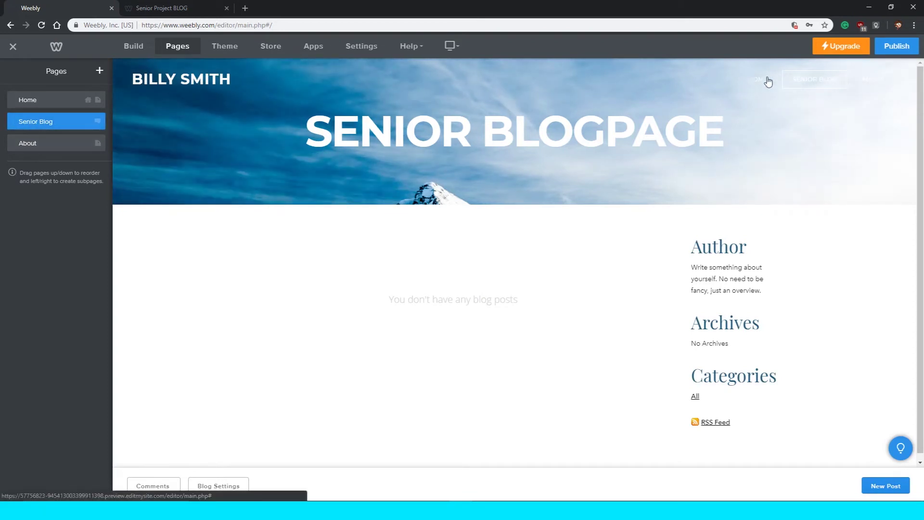
pyautogui.scroll(-1, 691, 176)
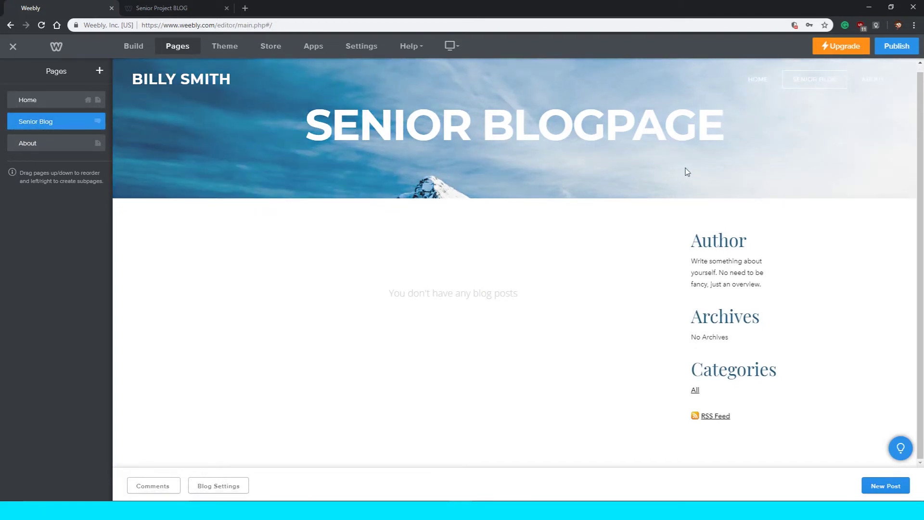
pyautogui.scroll(1, 881, 120)
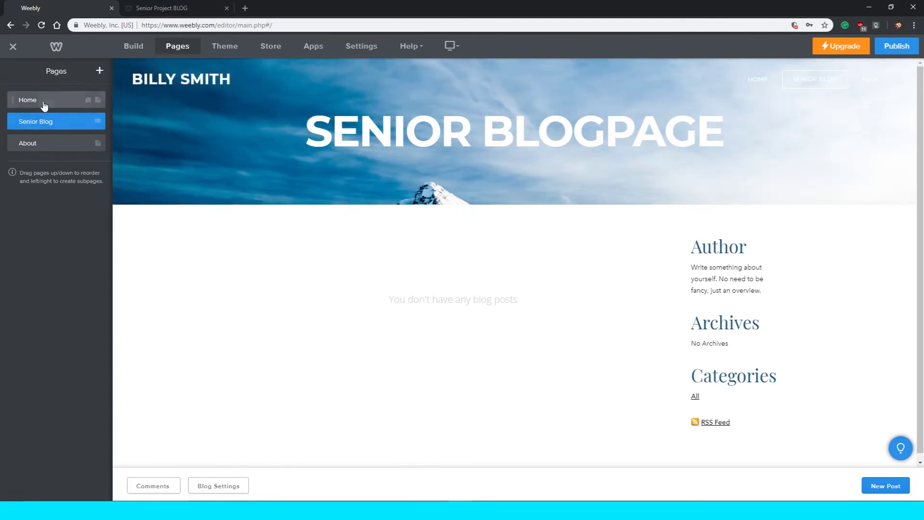
pyautogui.click(44, 102)
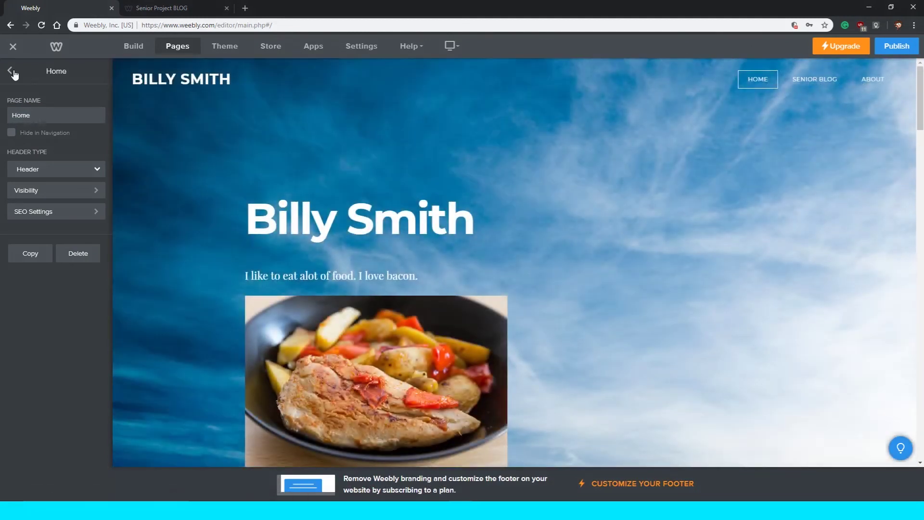
pyautogui.click(18, 77)
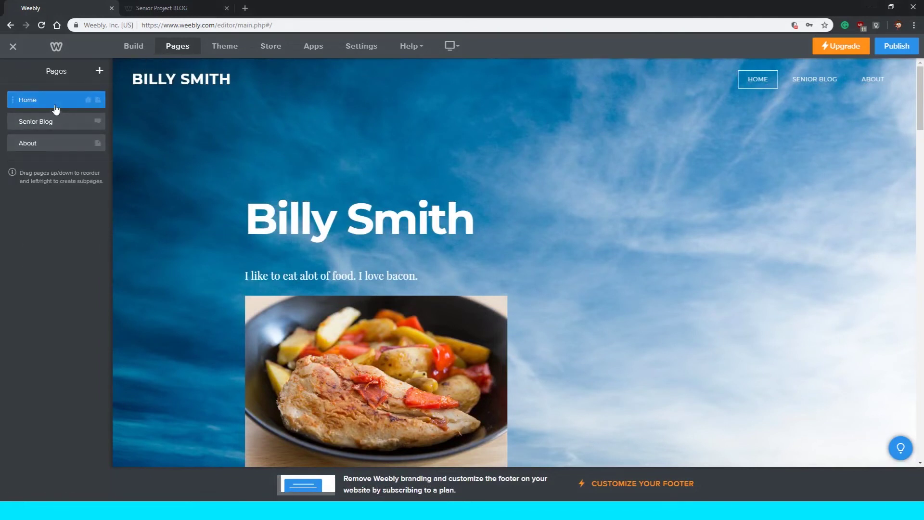
pyautogui.moveTo(46, 124); pyautogui.dragTo(59, 144)
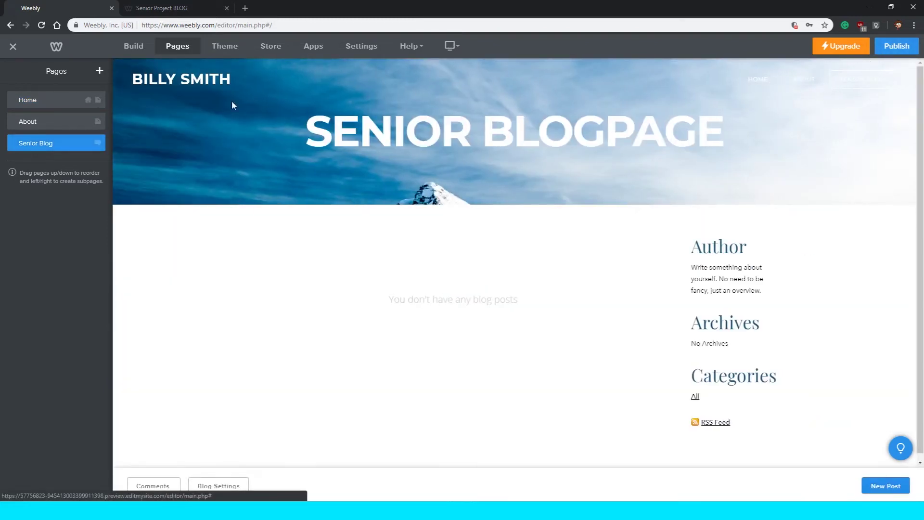
pyautogui.moveTo(58, 143); pyautogui.dragTo(34, 144)
pyautogui.click(50, 145)
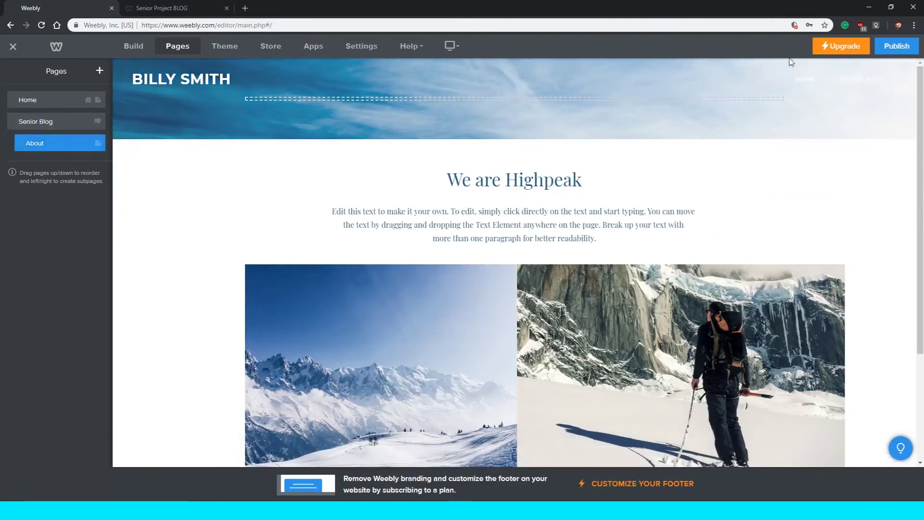
# Open the Senior Blog page from the site navigation.
pyautogui.click(86, 101)
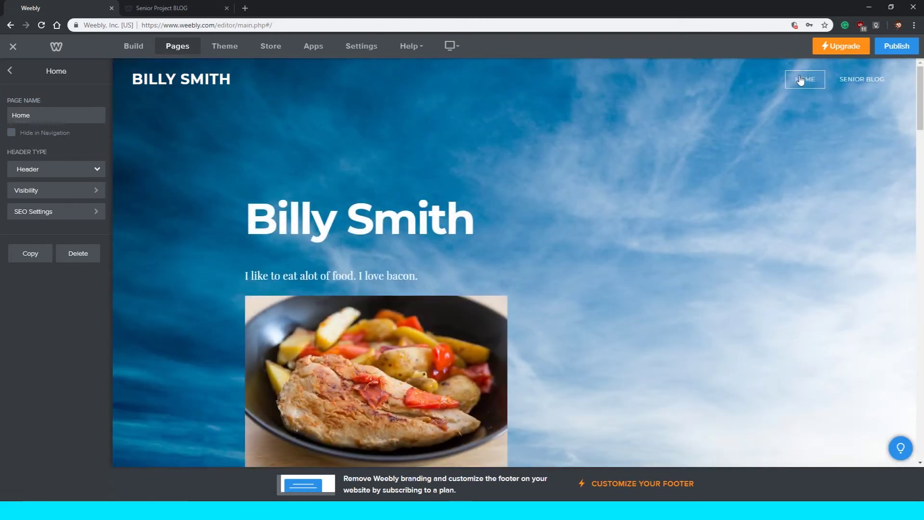
pyautogui.moveTo(874, 81)
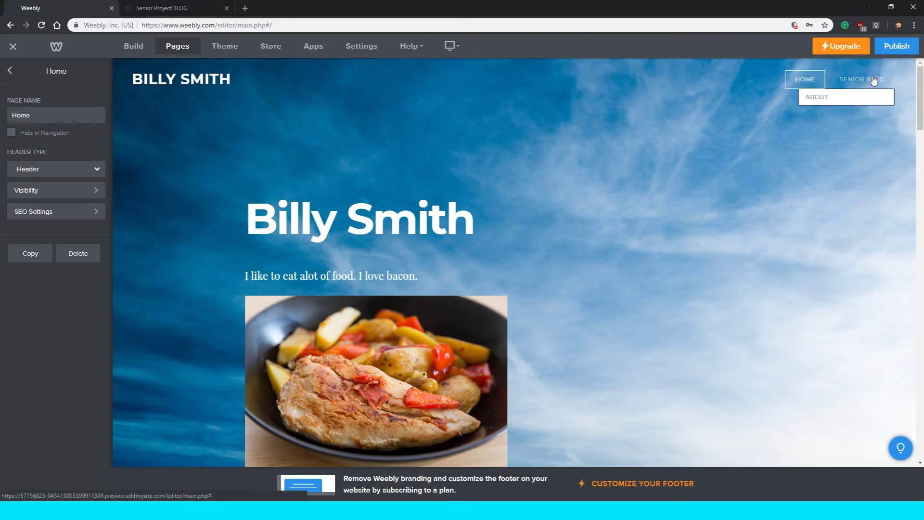
pyautogui.click(833, 96)
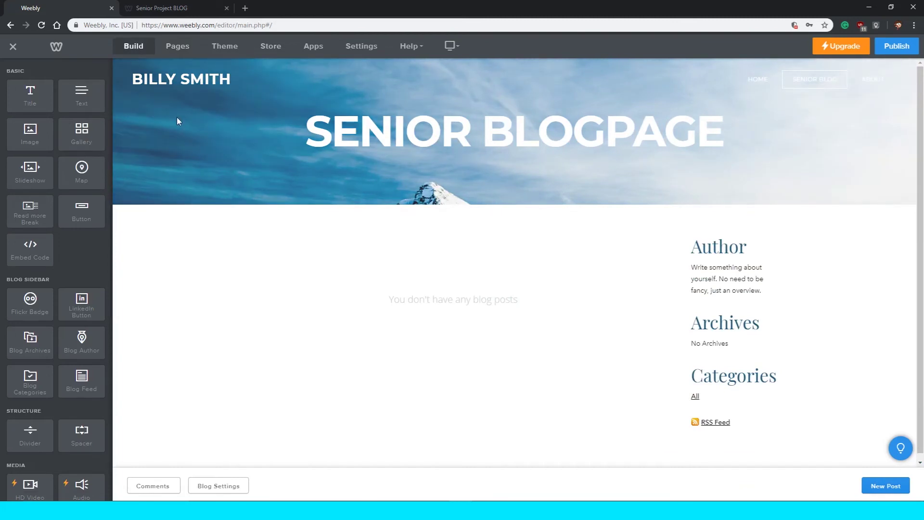
# Start a new blog post and title it 'Blog #1 - Subject'.
pyautogui.moveTo(81, 91); pyautogui.dragTo(448, 193)
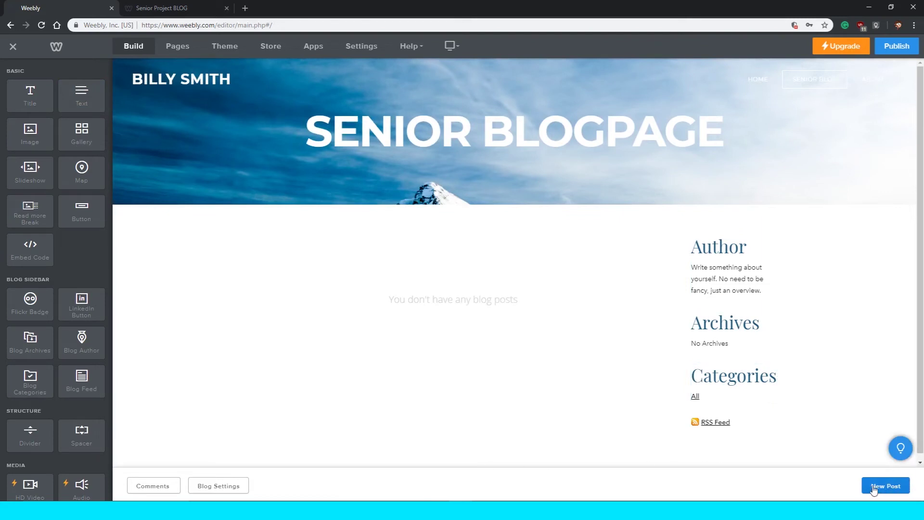
pyautogui.click(890, 489)
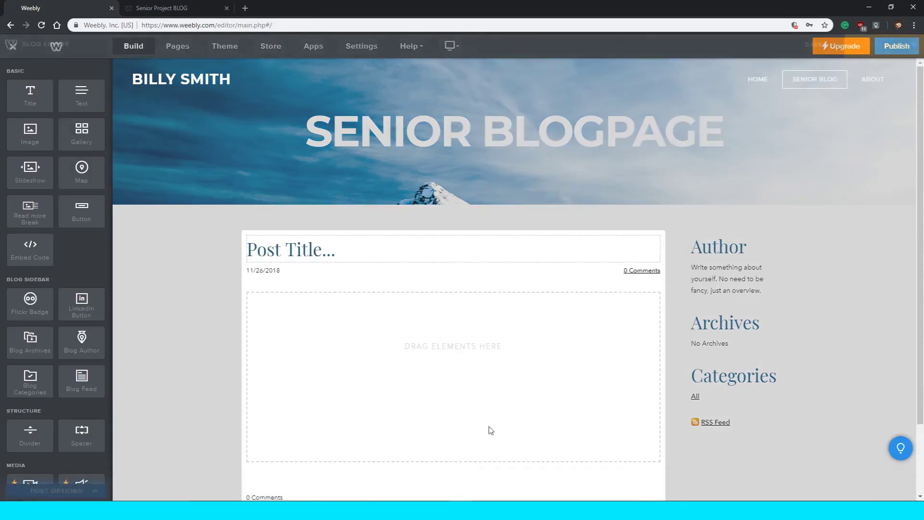
pyautogui.click(347, 256)
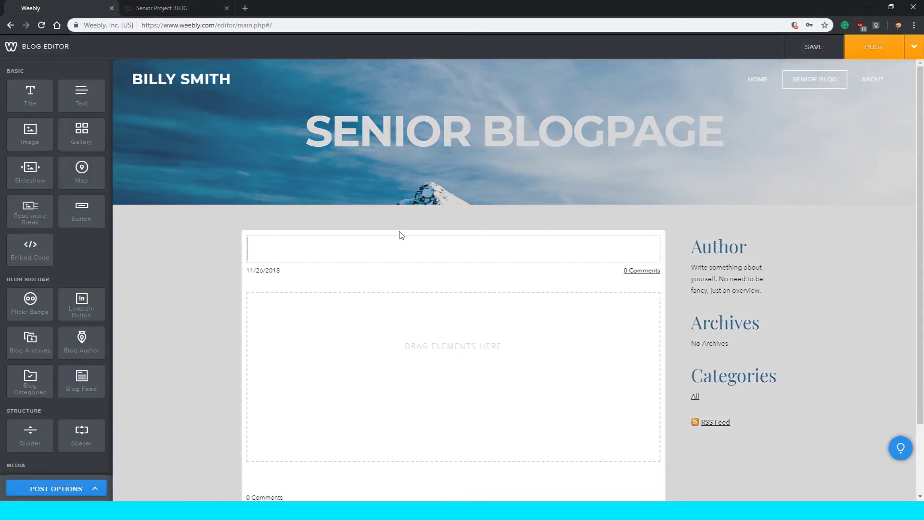
pyautogui.write('Blog #1')
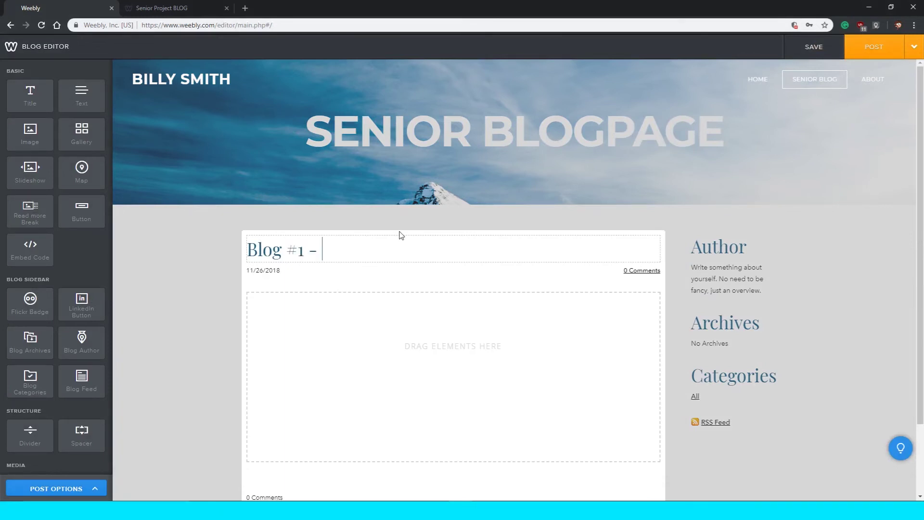
pyautogui.write(' - Sub')
pyautogui.press('BackSpace')
pyautogui.write('bject')
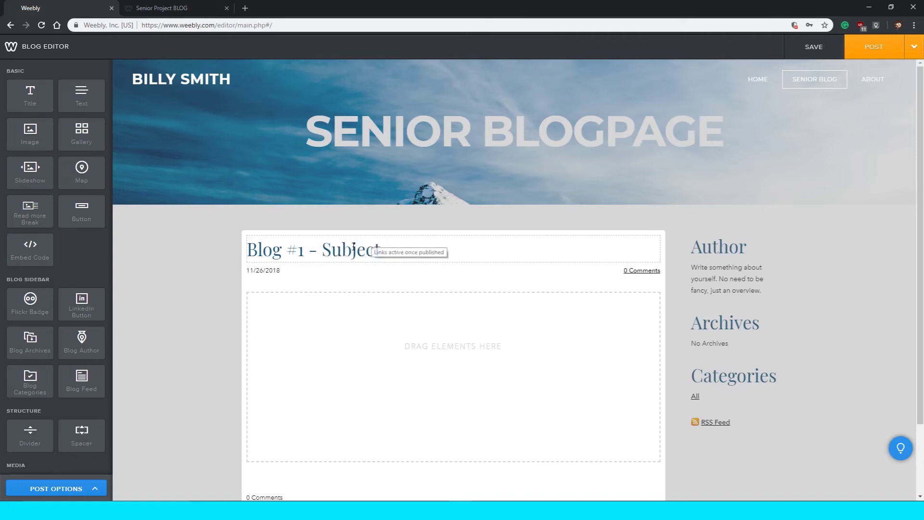
# Select and deselect parts of the 'Blog #1 - Subject' title, leaving it unchanged.
pyautogui.moveTo(322, 250); pyautogui.dragTo(363, 249)
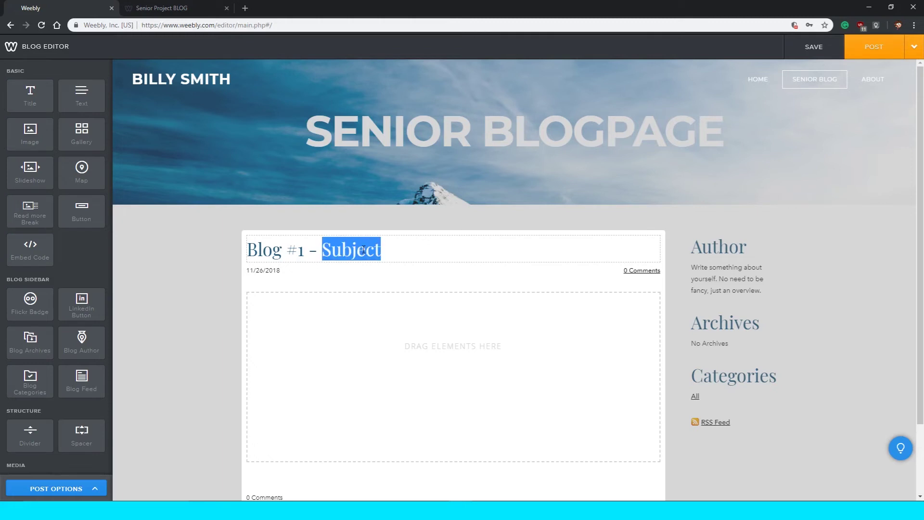
pyautogui.tripleClick(329, 252)
pyautogui.click(251, 249)
pyautogui.moveTo(250, 249)
pyautogui.mouseDown()
pyautogui.moveTo(382, 250)
pyautogui.moveTo(249, 266)
pyautogui.mouseUp()
pyautogui.click(395, 244)
pyautogui.click(278, 251)
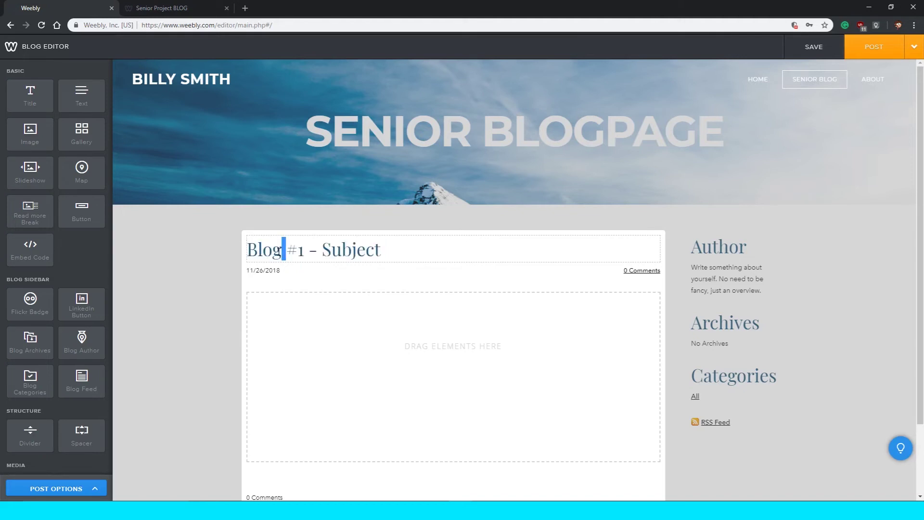
pyautogui.tripleClick(278, 251)
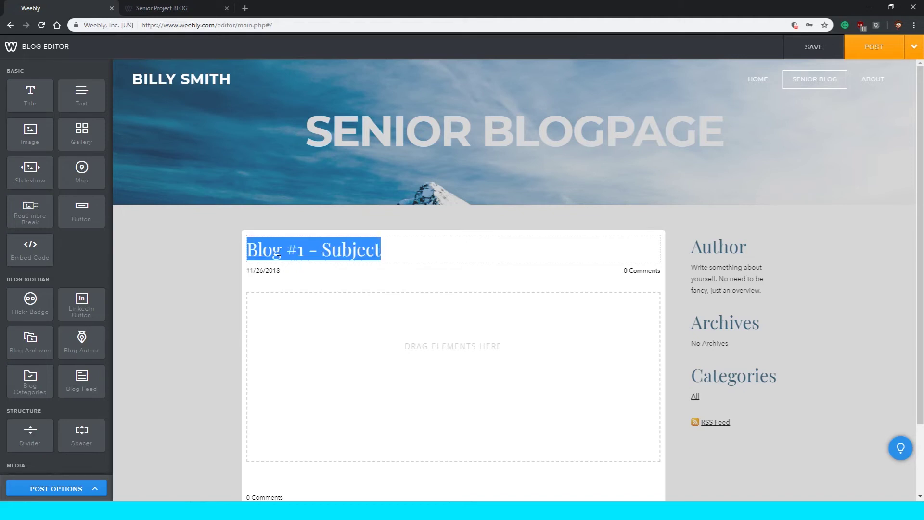
pyautogui.click(106, 247)
pyautogui.moveTo(65, 98)
pyautogui.mouseDown()
pyautogui.moveTo(306, 205)
pyautogui.moveTo(315, 331)
pyautogui.moveTo(68, 94)
pyautogui.mouseUp()
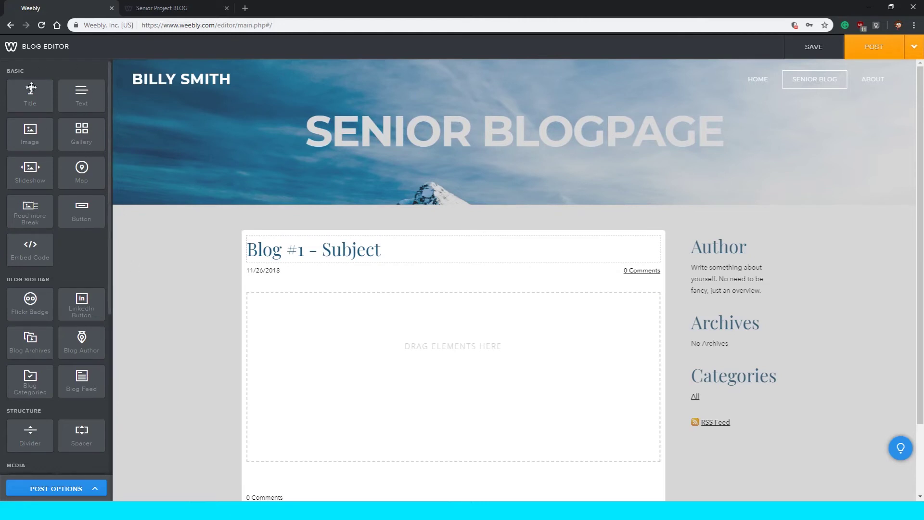
pyautogui.moveTo(42, 104); pyautogui.dragTo(73, 99)
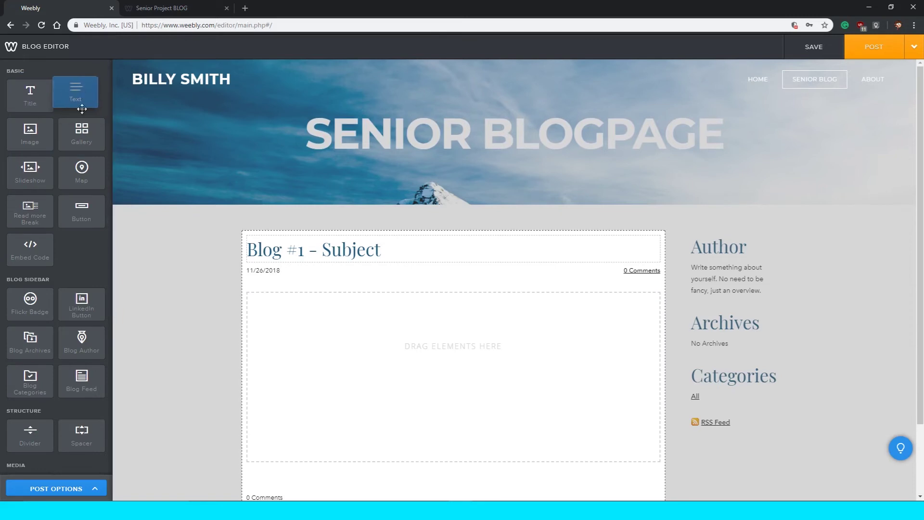
pyautogui.moveTo(19, 186)
pyautogui.mouseDown()
pyautogui.moveTo(47, 178)
pyautogui.moveTo(34, 178)
pyautogui.mouseUp()
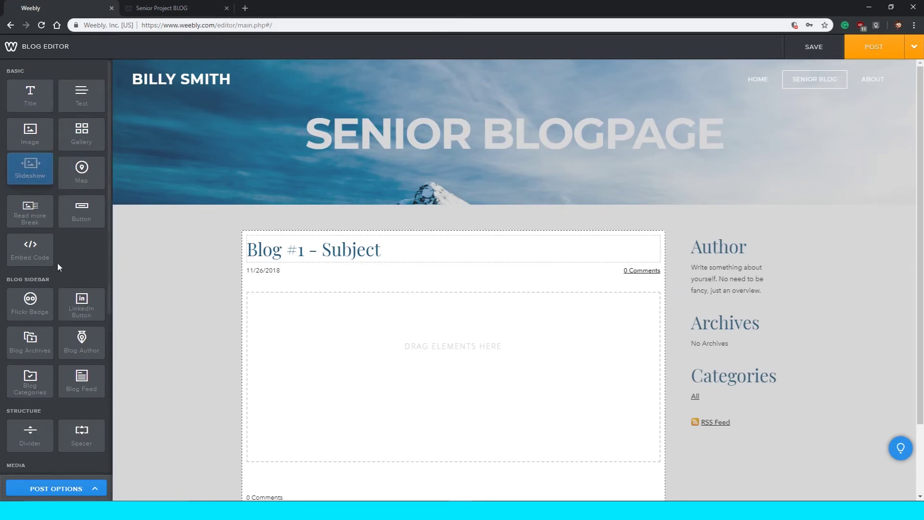
pyautogui.moveTo(30, 248); pyautogui.dragTo(123, 144)
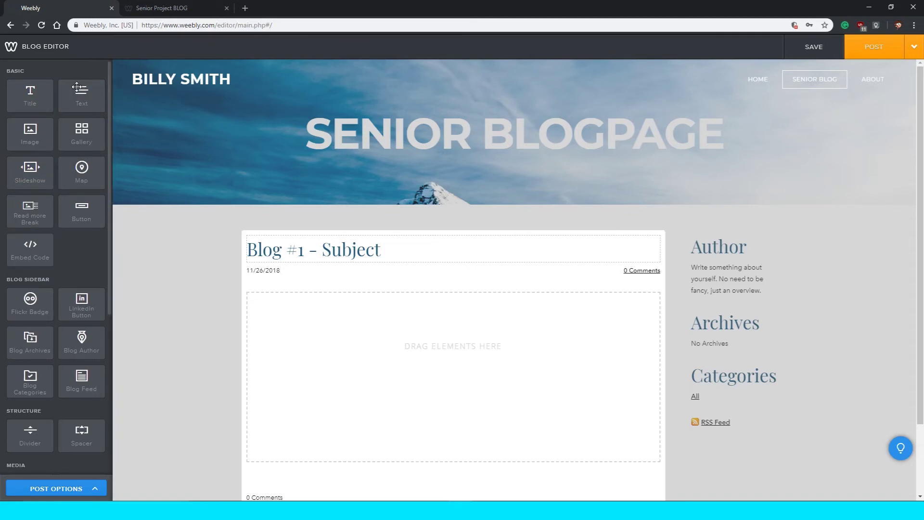
pyautogui.moveTo(80, 94); pyautogui.dragTo(289, 323)
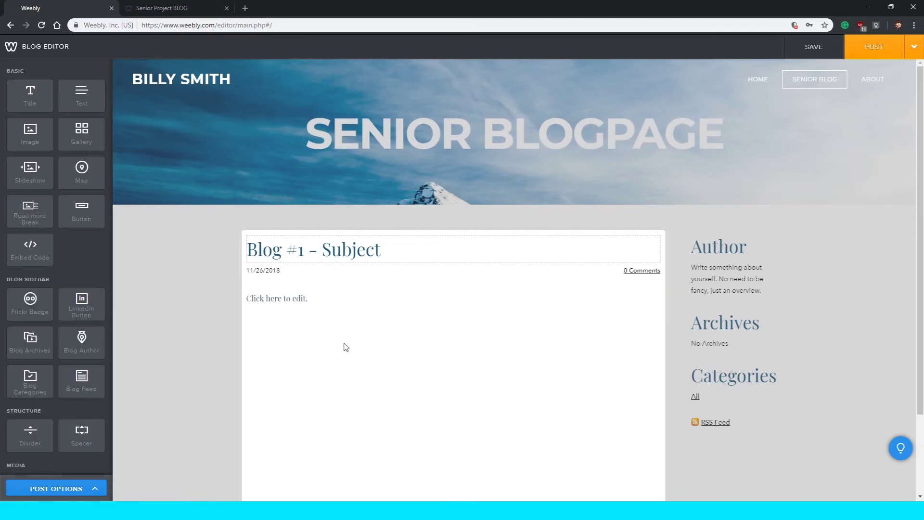
pyautogui.click(303, 302)
pyautogui.write('dlahdhahakl dahba')
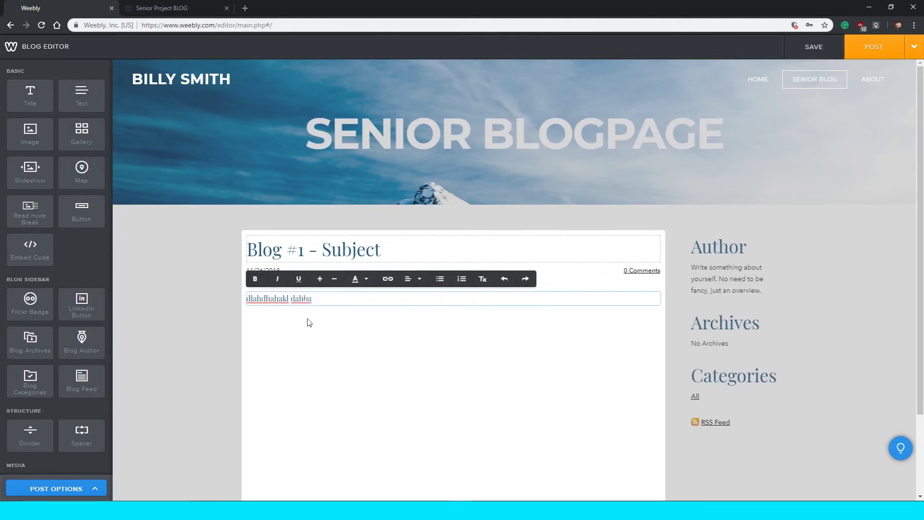
pyautogui.click(309, 332)
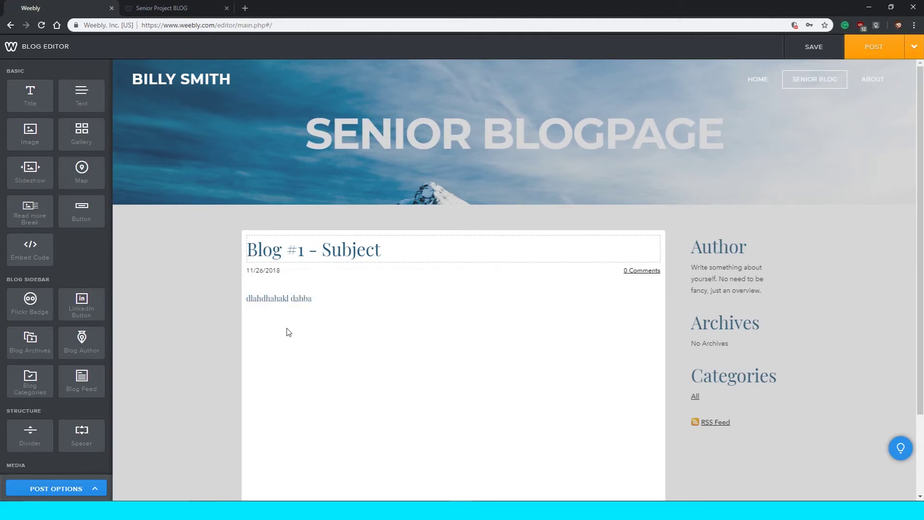
pyautogui.click(340, 298)
pyautogui.hotkey('ctrl', 'a')
pyautogui.hotkey('ctrl', 'c')
pyautogui.hotkey('ctrl', 'v')
pyautogui.hotkey('ctrl', 'v')
pyautogui.hotkey('ctrl', 'v')
pyautogui.hotkey('ctrl', 'v')
pyautogui.hotkey('ctrl', 'v')
pyautogui.hotkey('ctrl', 'v')
pyautogui.hotkey('ctrl', 'v')
pyautogui.hotkey('ctrl', 'v')
pyautogui.hotkey('ctrl', 'v')
pyautogui.hotkey('ctrl', 'v')
pyautogui.hotkey('ctrl', 'v')
pyautogui.hotkey('ctrl', 'v')
pyautogui.hotkey('ctrl', 'v')
pyautogui.hotkey('ctrl', 'v')
pyautogui.hotkey('ctrl', 'v')
pyautogui.hotkey('ctrl', 'v')
pyautogui.hotkey('ctrl', 'v')
pyautogui.hotkey('ctrl', 'v')
pyautogui.hotkey('ctrl', 'v')
pyautogui.hotkey('ctrl', 'v')
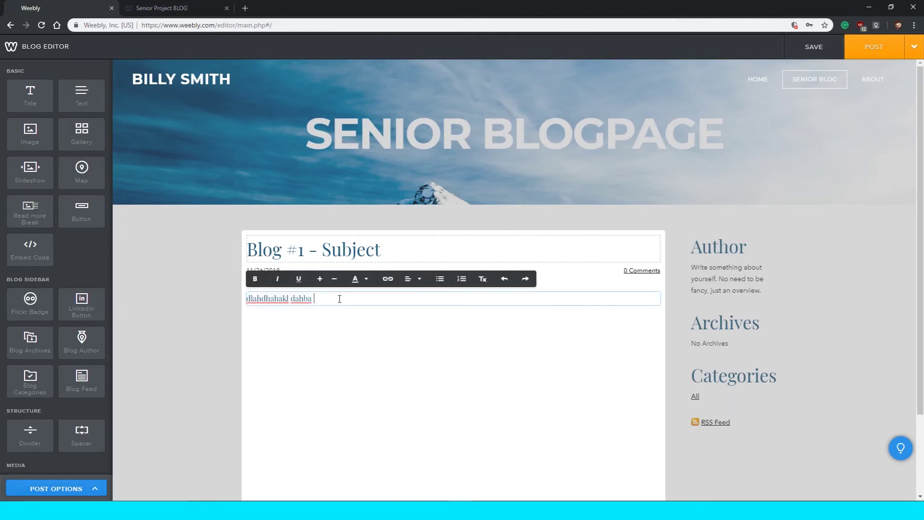
pyautogui.hotkey('ctrl', 'v')
pyautogui.hotkey('ctrl', 'v')
pyautogui.hotkey('ctrl', 'v')
pyautogui.hotkey('ctrl', 'v')
pyautogui.hotkey('ctrl', 'v')
pyautogui.hotkey('ctrl', 'v')
pyautogui.hotkey('ctrl', 'v')
pyautogui.hotkey('ctrl', 'v')
pyautogui.hotkey('ctrl', 'v')
pyautogui.hotkey('ctrl', 'v')
pyautogui.hotkey('ctrl', 'v')
pyautogui.hotkey('ctrl', 'v')
pyautogui.hotkey('ctrl', 'v')
pyautogui.hotkey('ctrl', 'v')
pyautogui.hotkey('ctrl', 'v')
pyautogui.hotkey('ctrl', 'v')
pyautogui.hotkey('ctrl', 'v')
pyautogui.hotkey('ctrl', 'v')
pyautogui.hotkey('ctrl', 'v')
pyautogui.hotkey('ctrl', 'v')
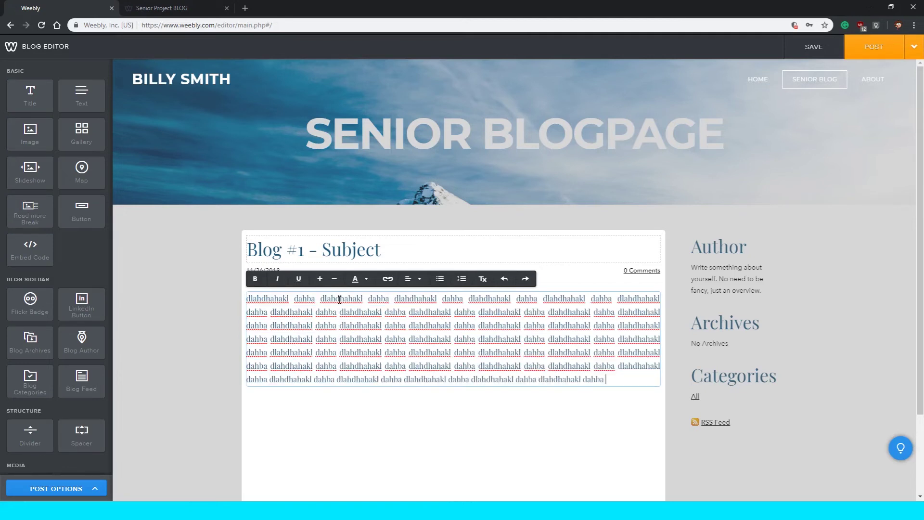
pyautogui.press('Return')
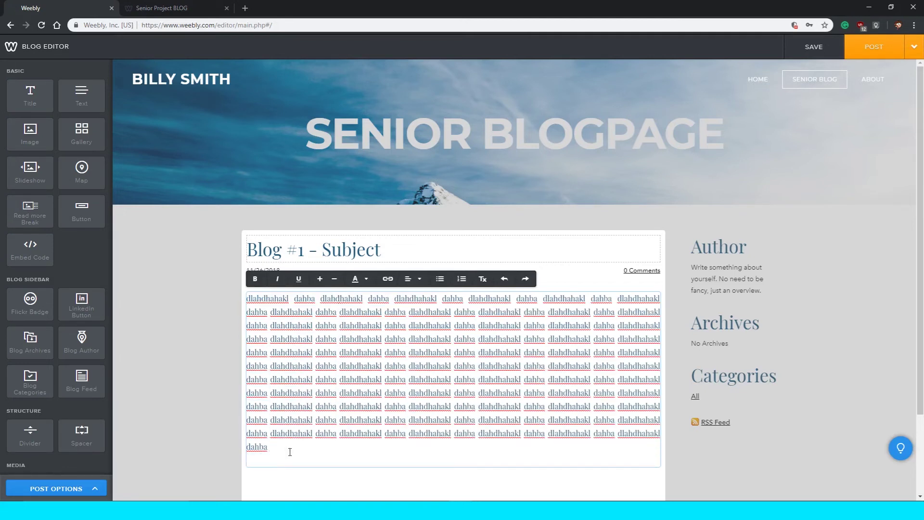
pyautogui.click(293, 474)
pyautogui.scroll(-2, 298, 476)
pyautogui.scroll(1, 303, 483)
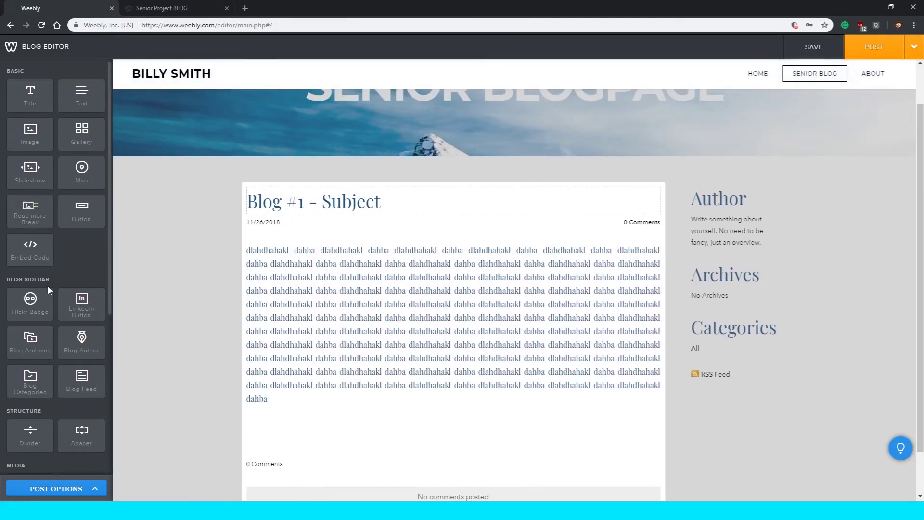
pyautogui.moveTo(21, 142); pyautogui.dragTo(318, 429)
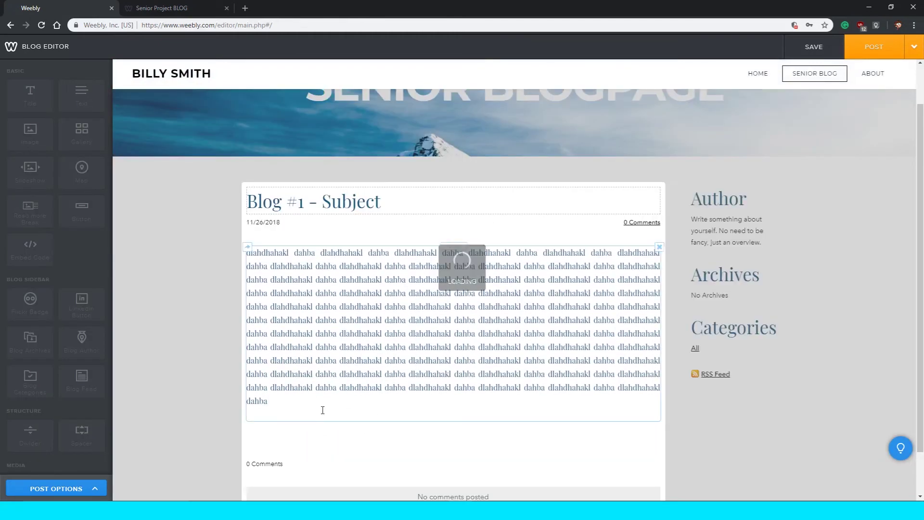
pyautogui.scroll(-2, 373, 439)
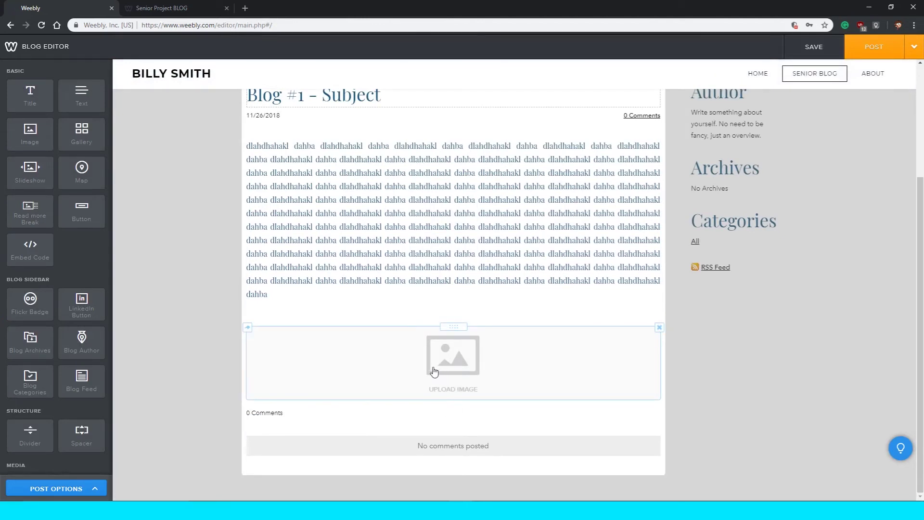
pyautogui.scroll(3, 434, 371)
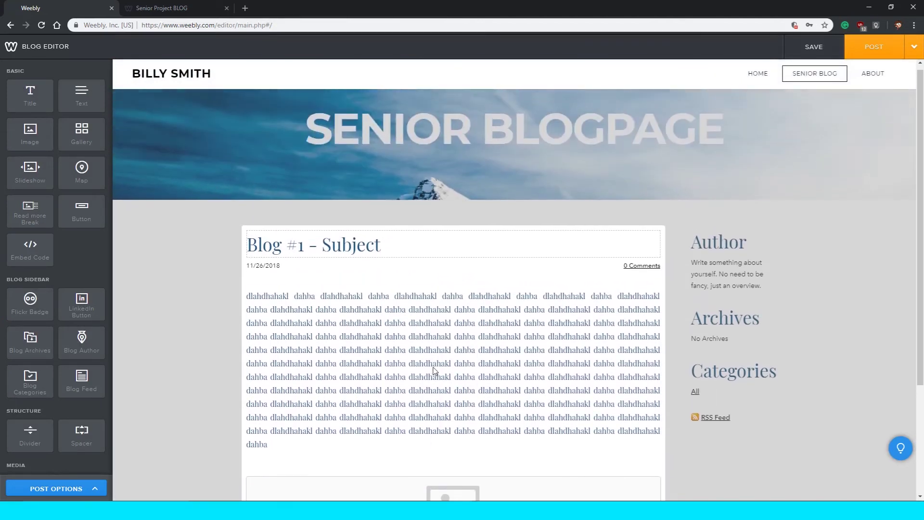
pyautogui.scroll(-2, 434, 368)
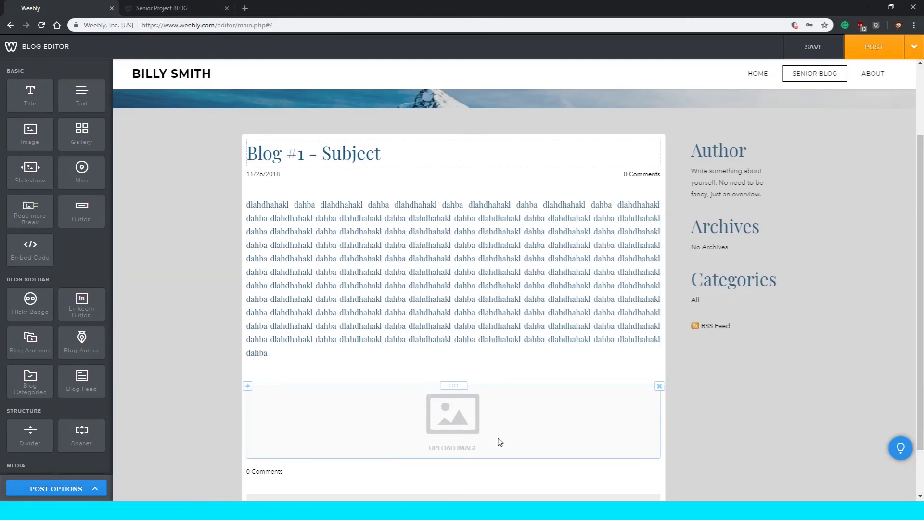
pyautogui.scroll(-1, 466, 439)
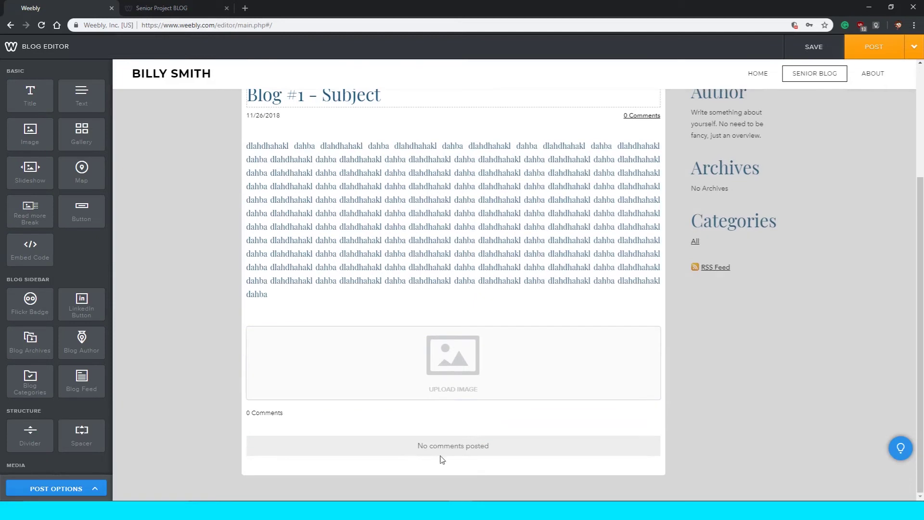
pyautogui.moveTo(416, 446); pyautogui.dragTo(481, 447)
pyautogui.click(496, 453)
pyautogui.click(420, 446)
pyautogui.doubleClick(480, 448)
pyautogui.moveTo(420, 446); pyautogui.dragTo(472, 448)
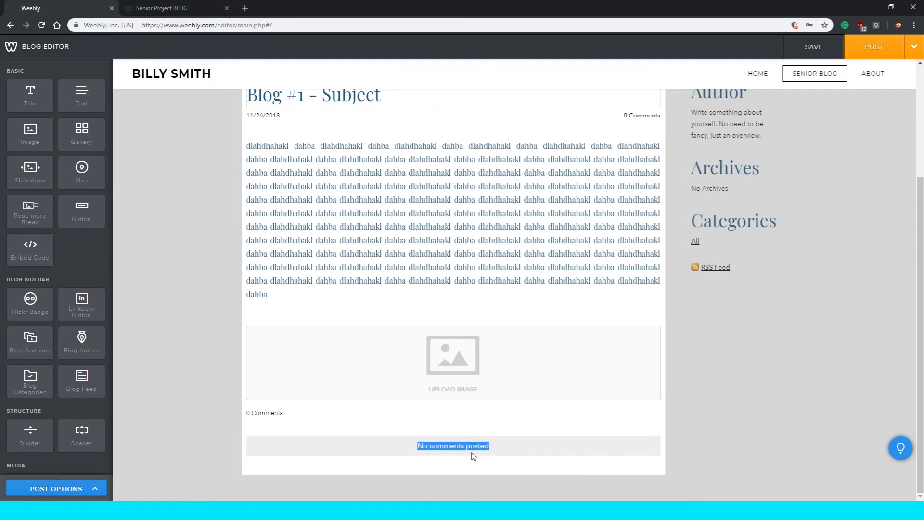
pyautogui.scroll(4, 475, 449)
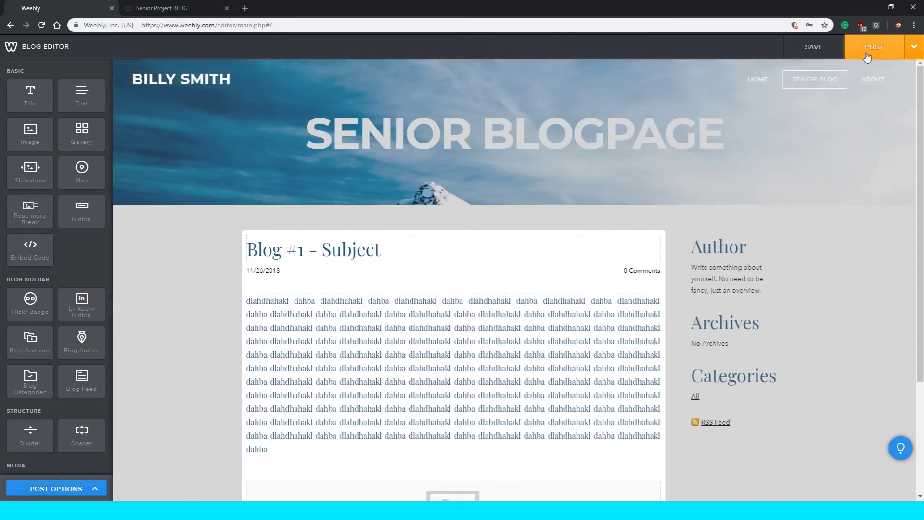
pyautogui.scroll(-3, 459, 425)
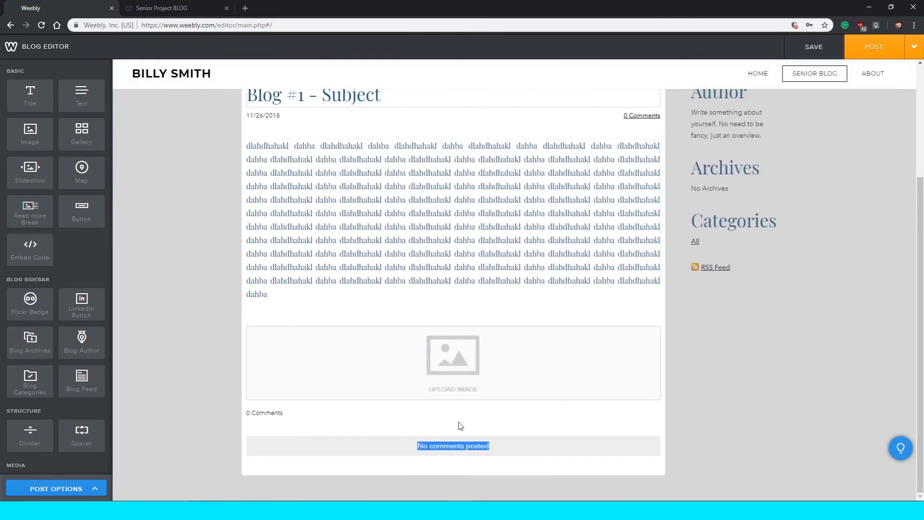
pyautogui.click(491, 448)
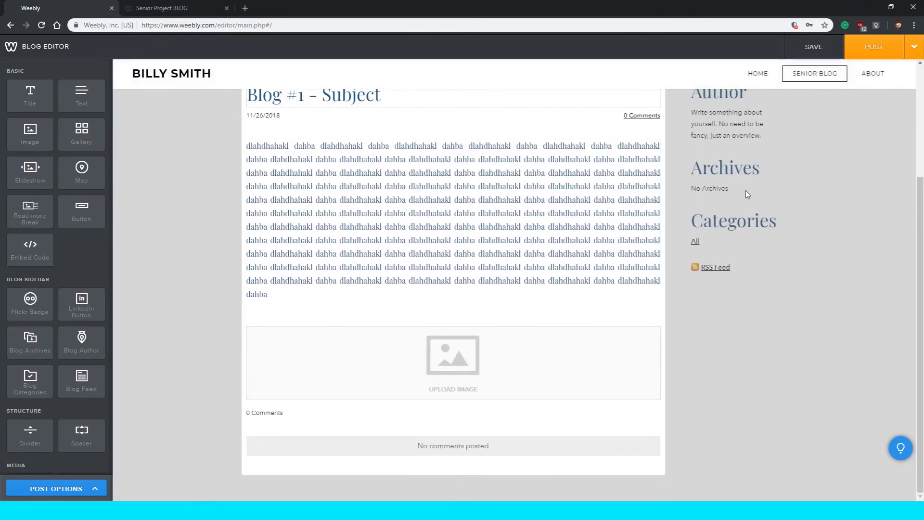
pyautogui.scroll(3, 718, 139)
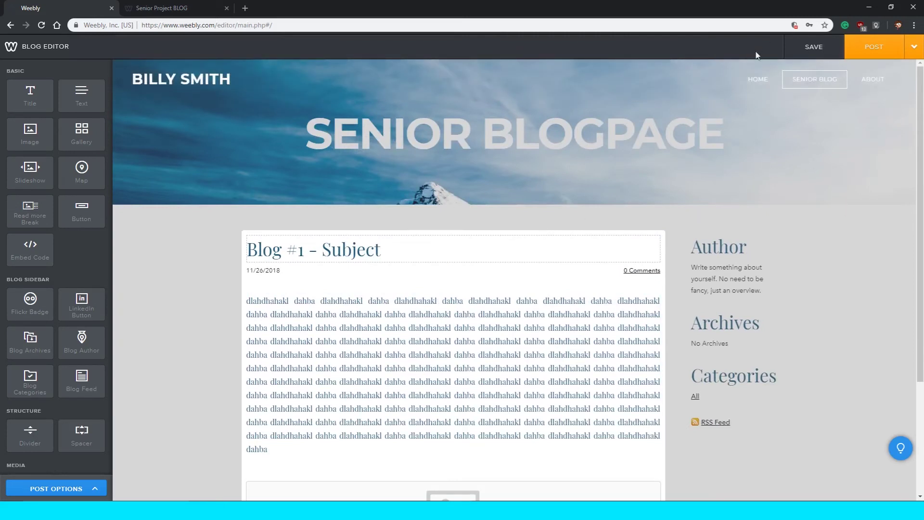
# Save the post, then publish the 'Blog #1 - Subject' draft to the Senior Blog page.
pyautogui.click(818, 48)
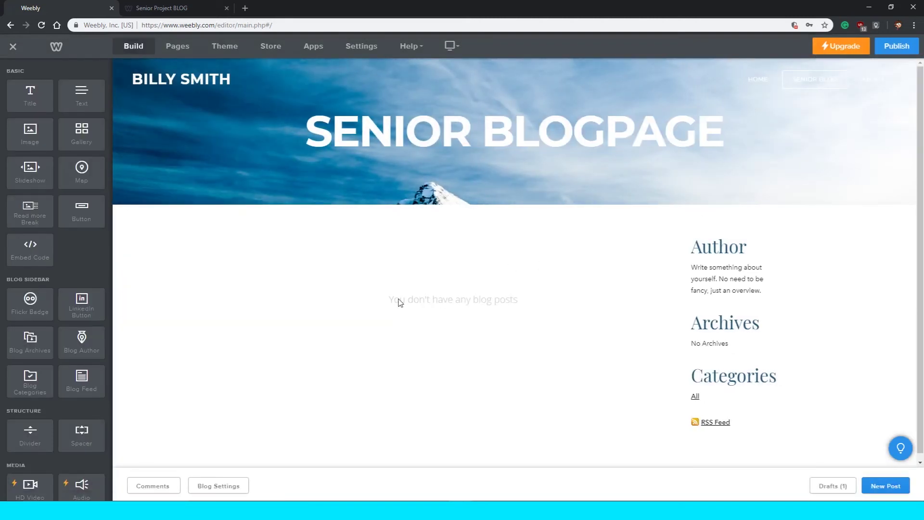
pyautogui.scroll(-1, 510, 295)
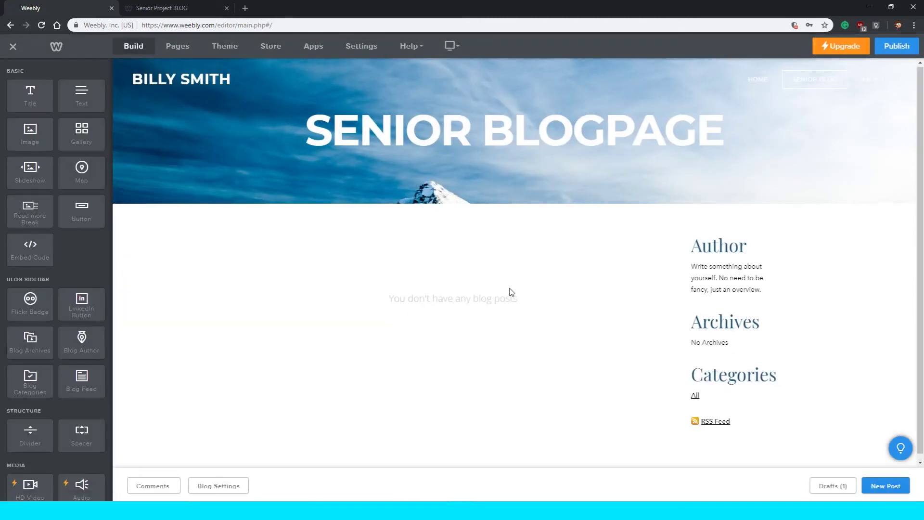
pyautogui.click(836, 486)
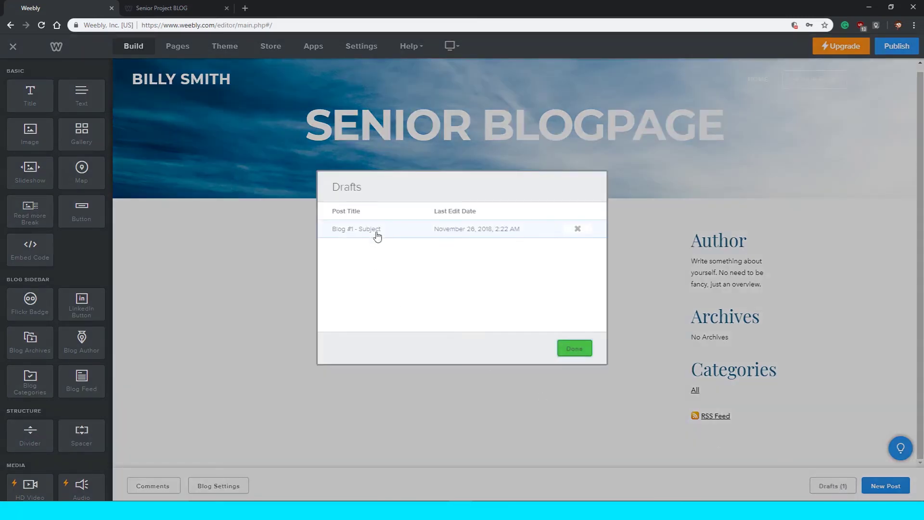
pyautogui.click(375, 233)
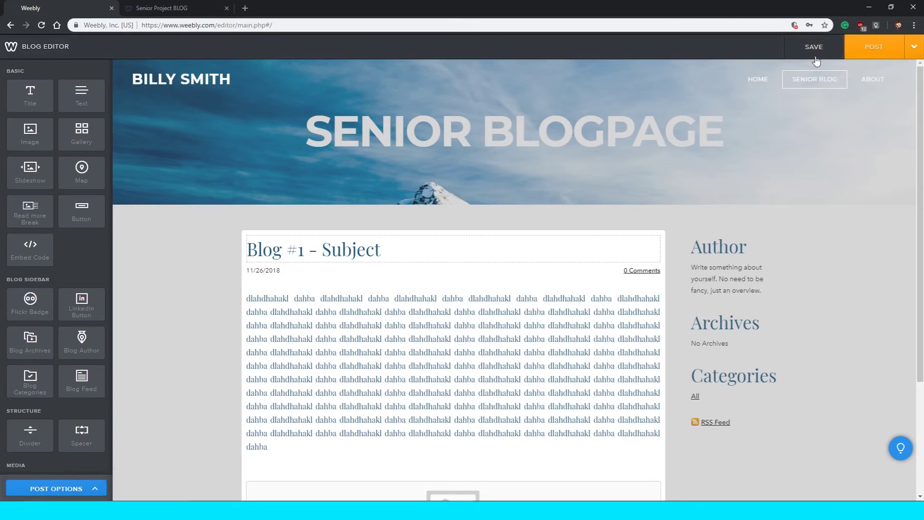
pyautogui.click(882, 48)
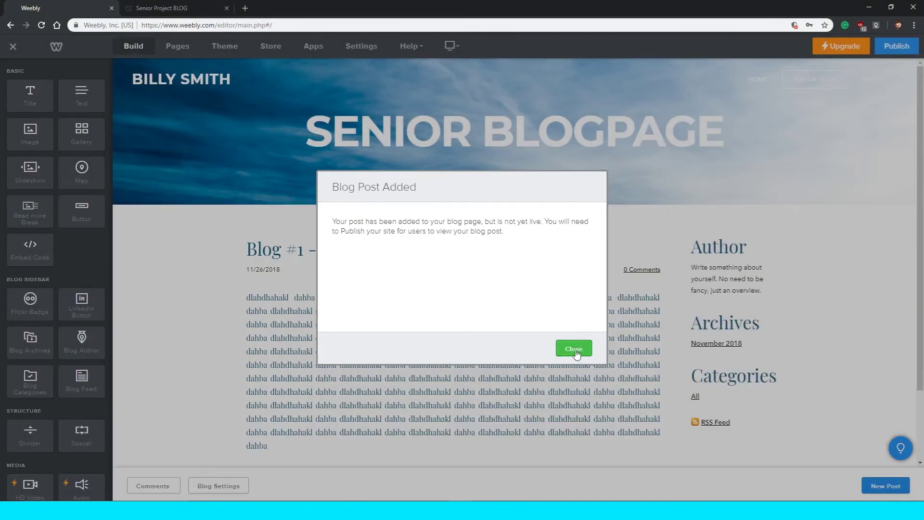
pyautogui.click(577, 352)
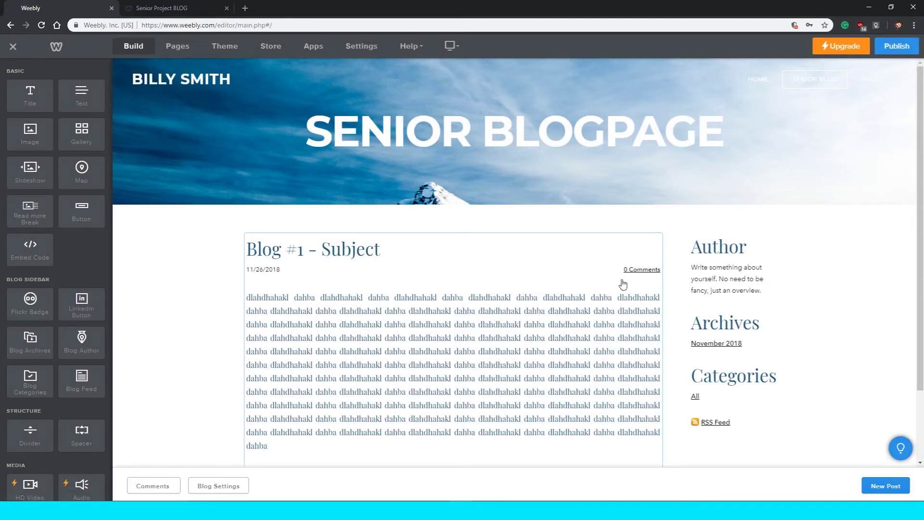
pyautogui.scroll(-2, 623, 282)
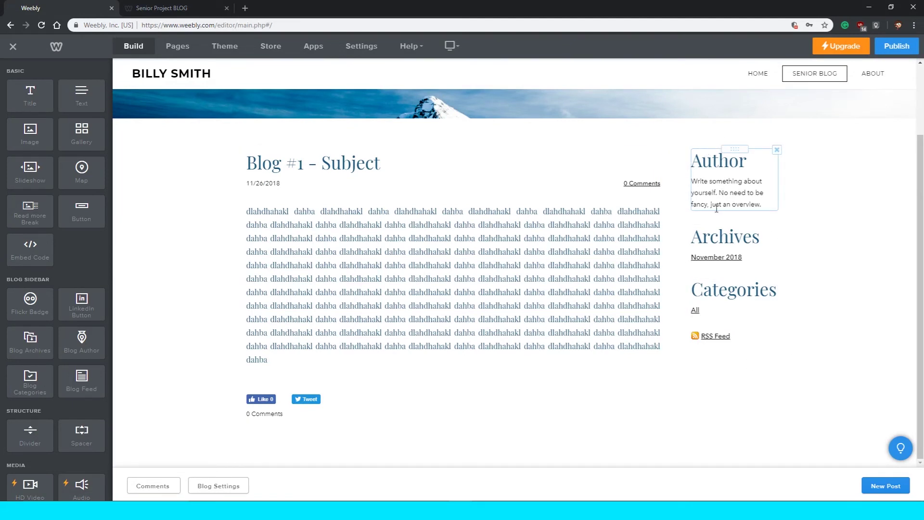
pyautogui.click(706, 162)
pyautogui.doubleClick(706, 162)
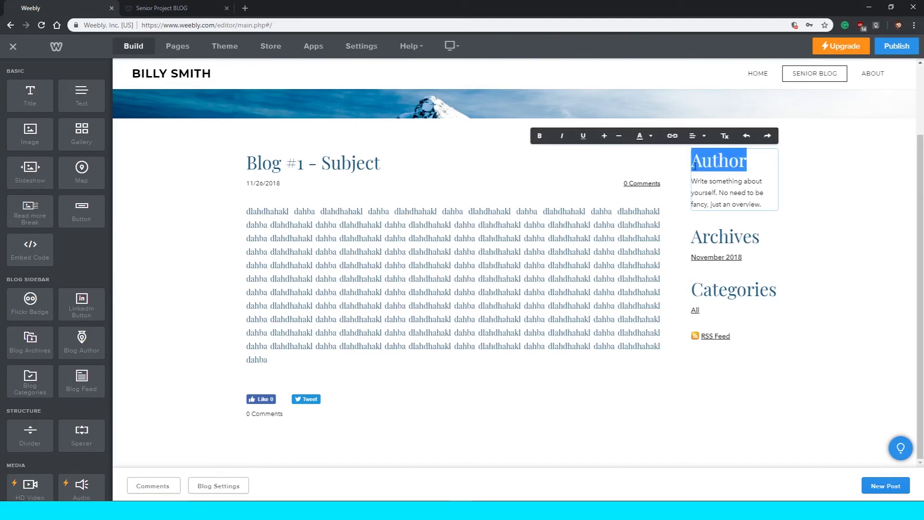
pyautogui.moveTo(692, 181); pyautogui.dragTo(761, 205)
pyautogui.doubleClick(736, 164)
pyautogui.write('ajal')
pyautogui.press('BackSpace')
pyautogui.press('BackSpace')
pyautogui.press('BackSpace')
pyautogui.press('BackSpace')
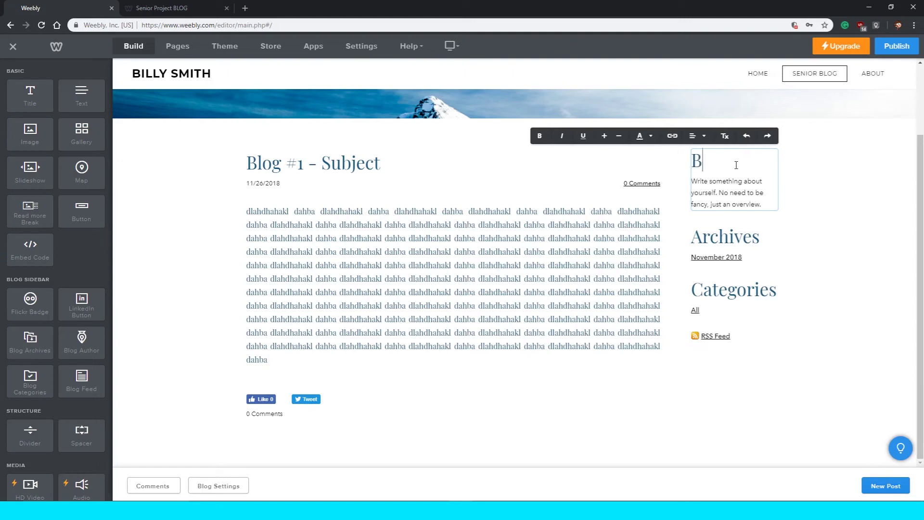
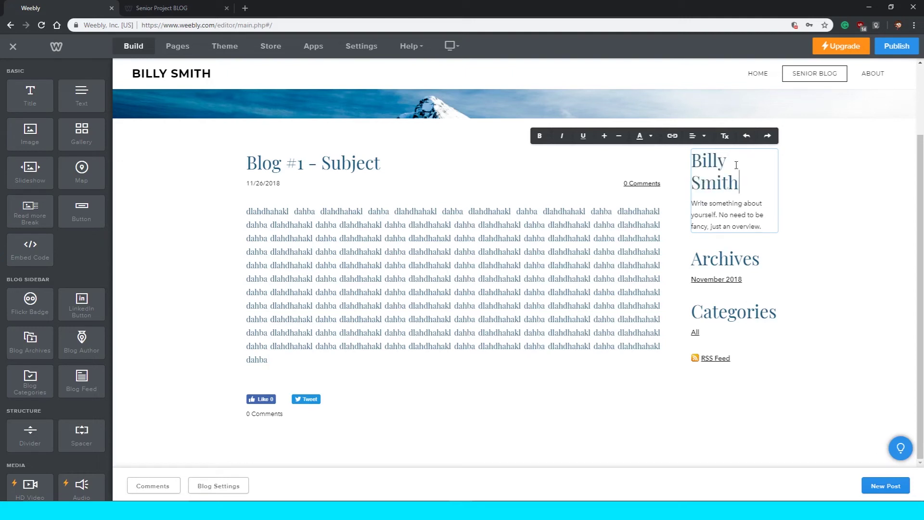
# Select and then deselect the author description and Archives heading, leaving them unchanged.
pyautogui.doubleClick(713, 205)
pyautogui.click(713, 227)
pyautogui.moveTo(764, 228); pyautogui.dragTo(692, 202)
pyautogui.click(698, 200)
pyautogui.click(728, 261)
pyautogui.doubleClick(726, 258)
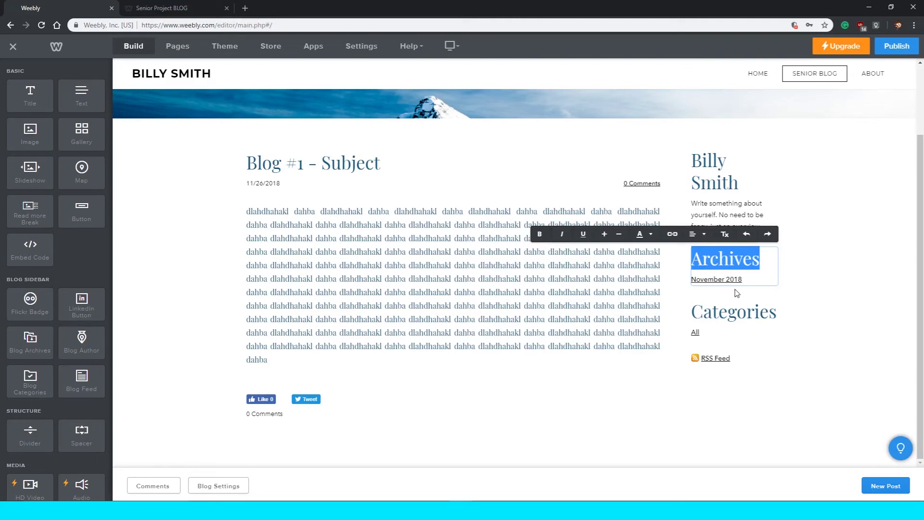
pyautogui.click(736, 289)
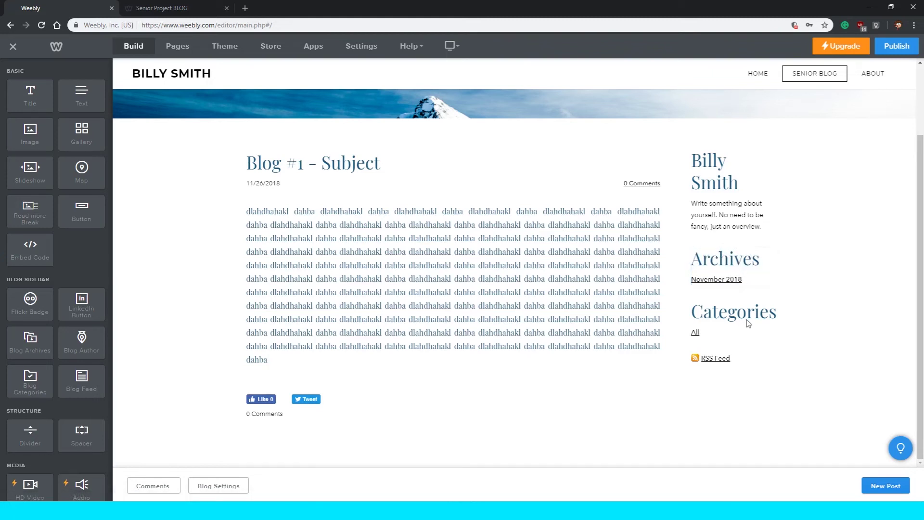
# Delete the Categories section from the blog sidebar.
pyautogui.click(718, 312)
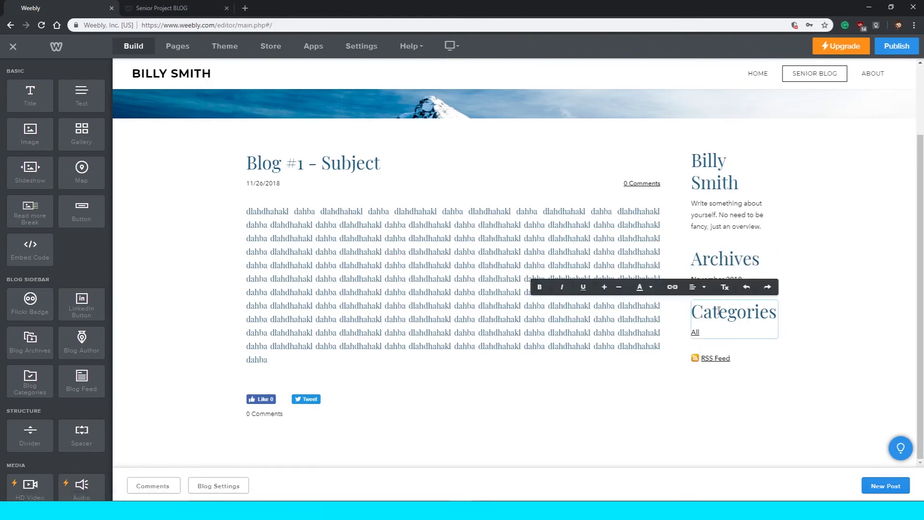
pyautogui.click(814, 321)
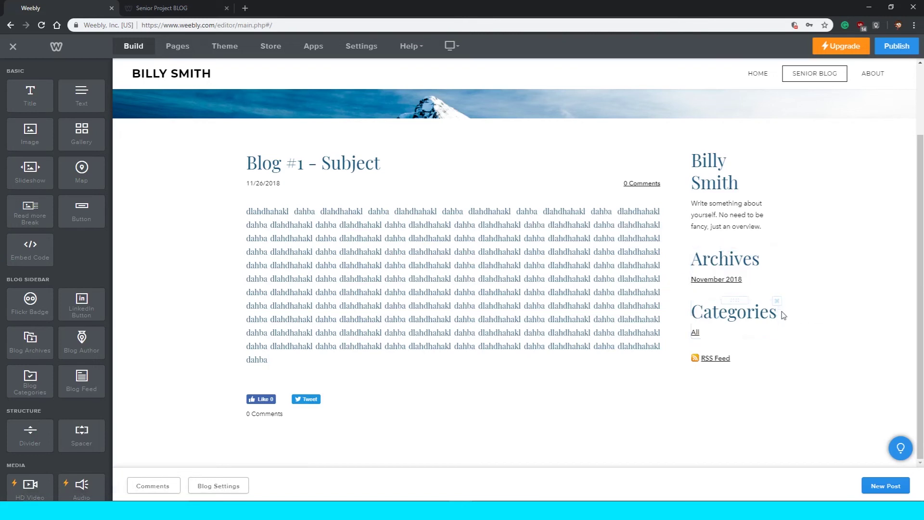
pyautogui.click(777, 302)
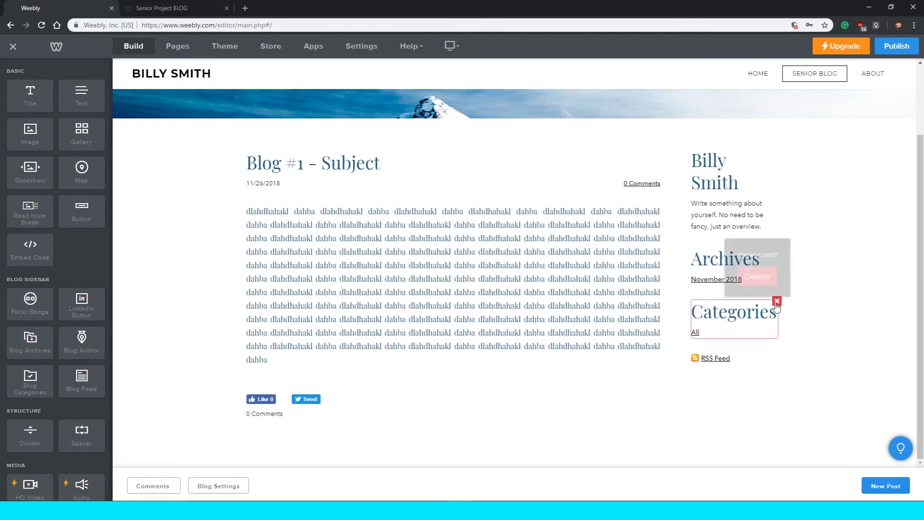
pyautogui.click(755, 272)
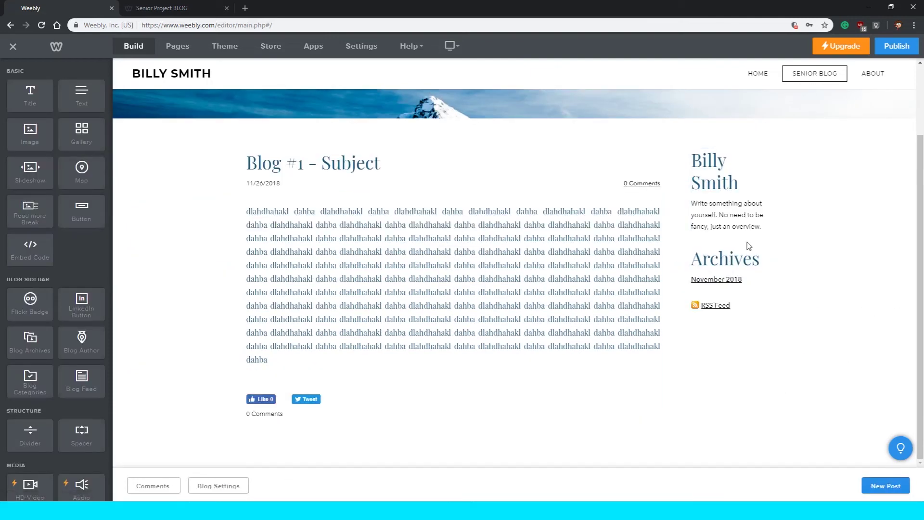
# Delete the RSS Feed link from the blog sidebar.
pyautogui.moveTo(728, 311)
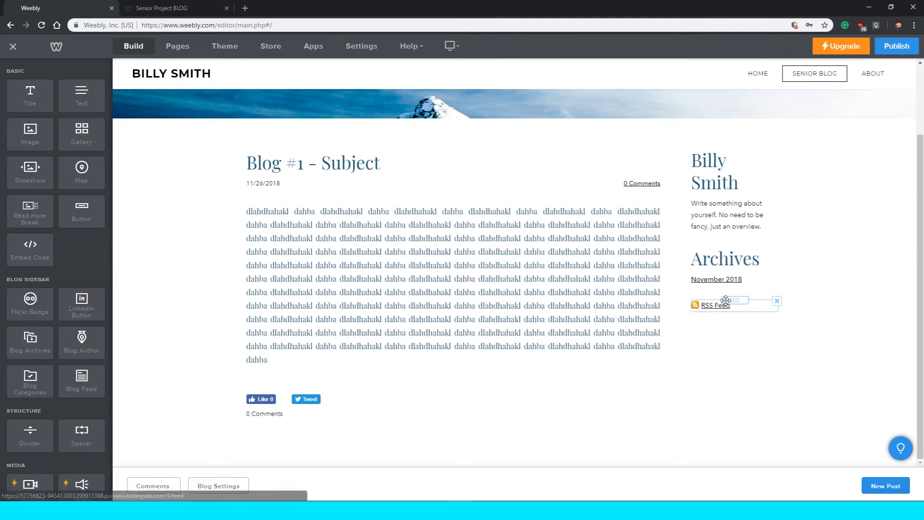
pyautogui.click(777, 302)
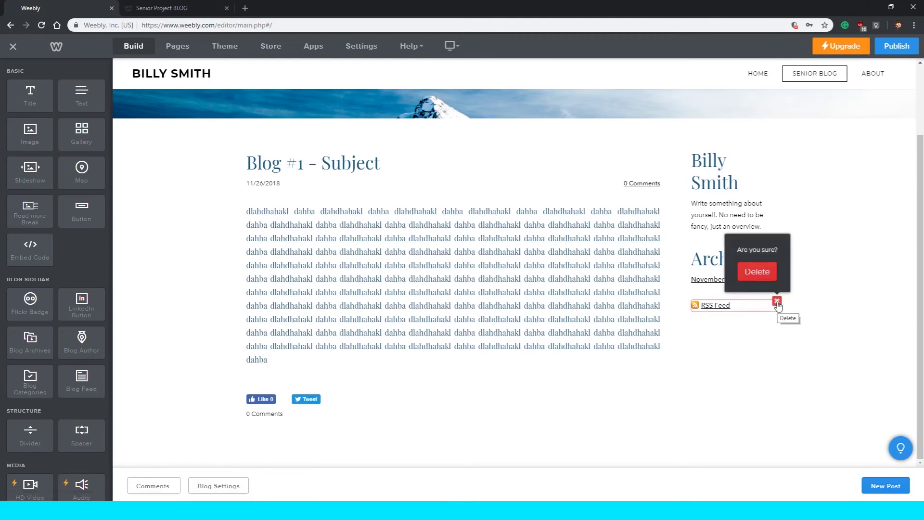
pyautogui.click(755, 270)
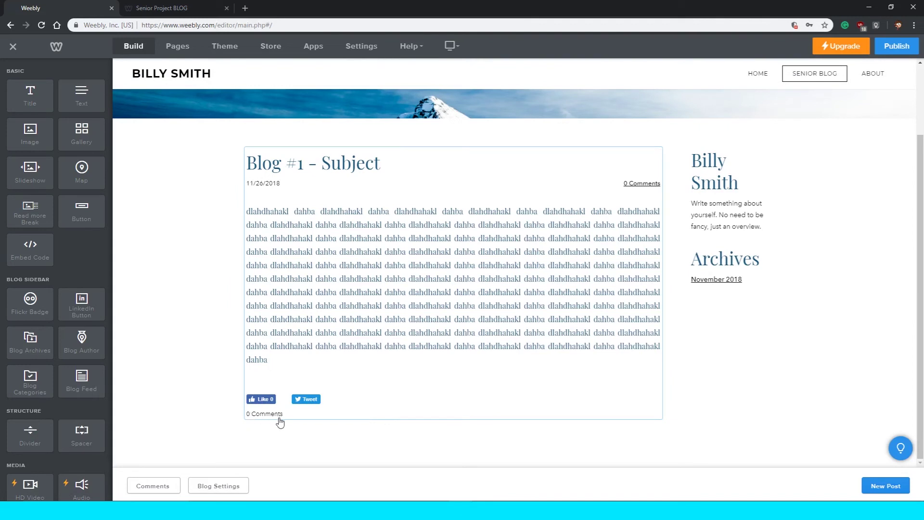
# Look over the General settings' domain chooser and site title without changing them.
pyautogui.click(362, 52)
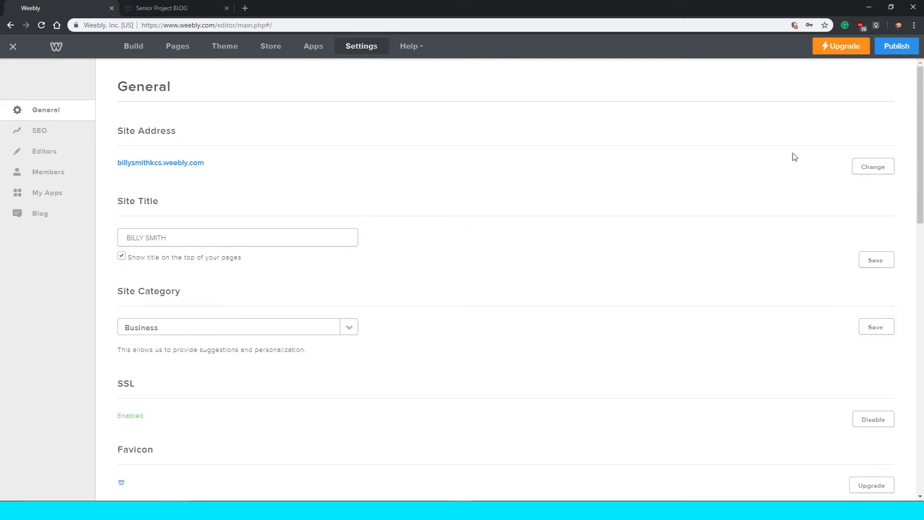
pyautogui.click(878, 170)
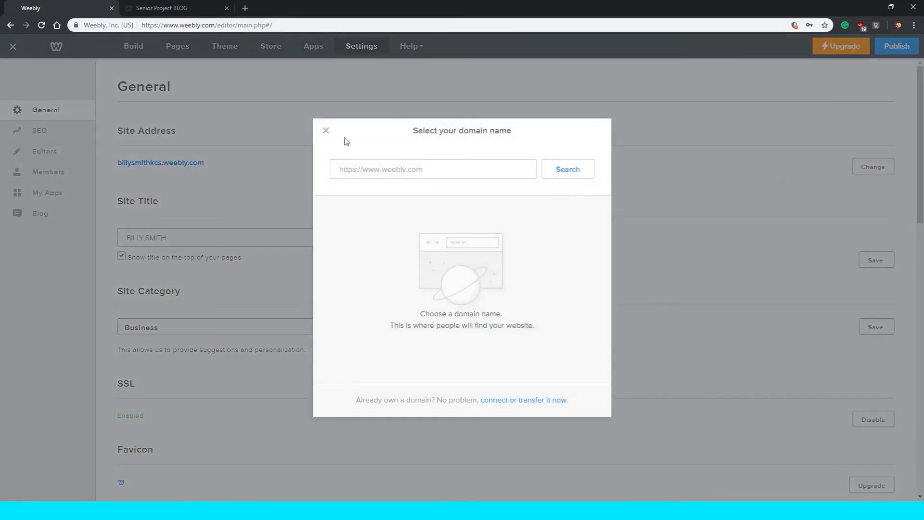
pyautogui.click(325, 131)
pyautogui.scroll(-1, 292, 193)
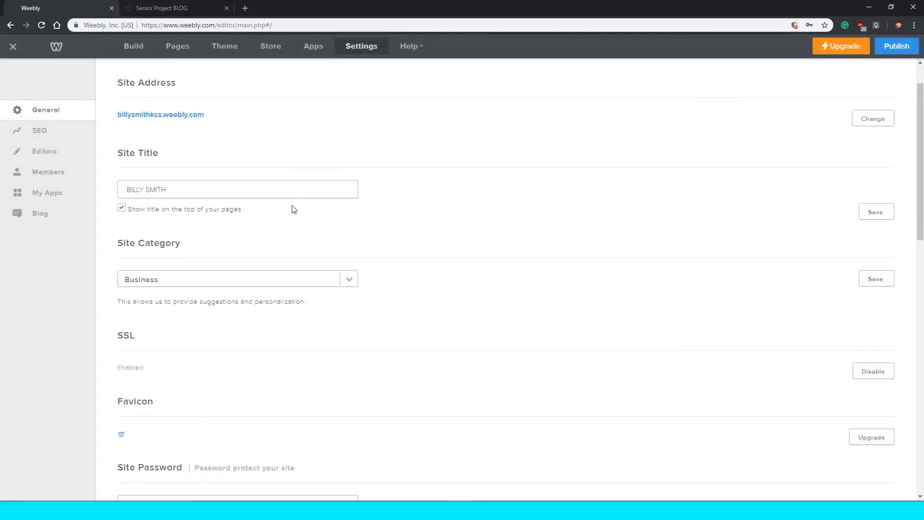
pyautogui.doubleClick(126, 152)
pyautogui.click(152, 193)
pyautogui.doubleClick(151, 193)
pyautogui.click(235, 217)
pyautogui.scroll(-1, 235, 227)
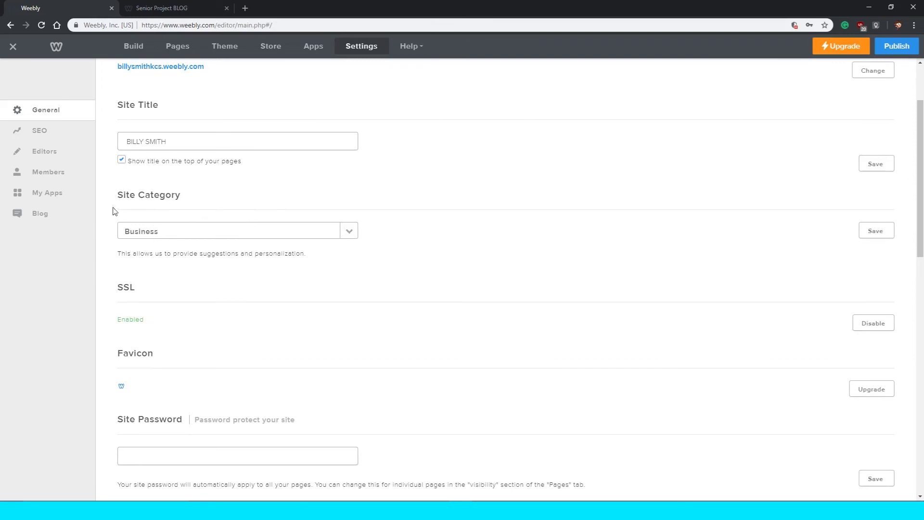
# Change the site category from Business to Portfolio, then switch to the Senior Project BLOG tab.
pyautogui.click(134, 232)
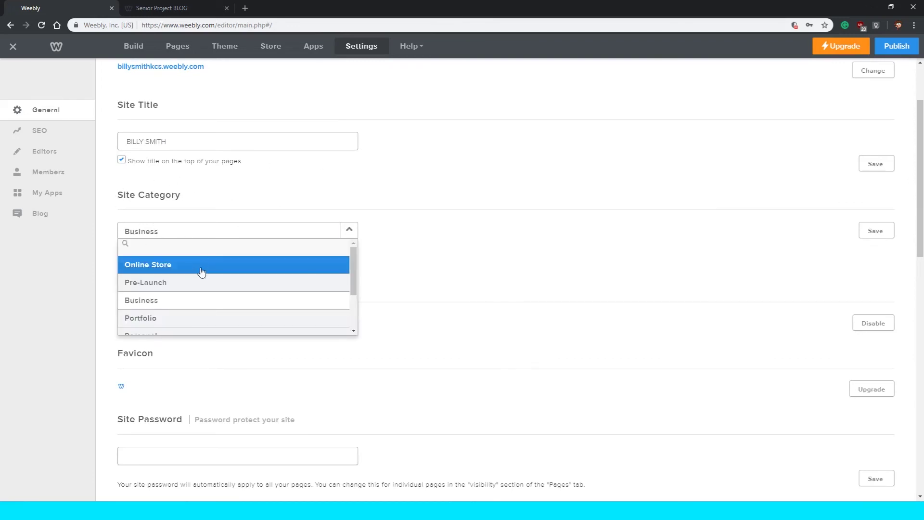
pyautogui.scroll(-3, 200, 275)
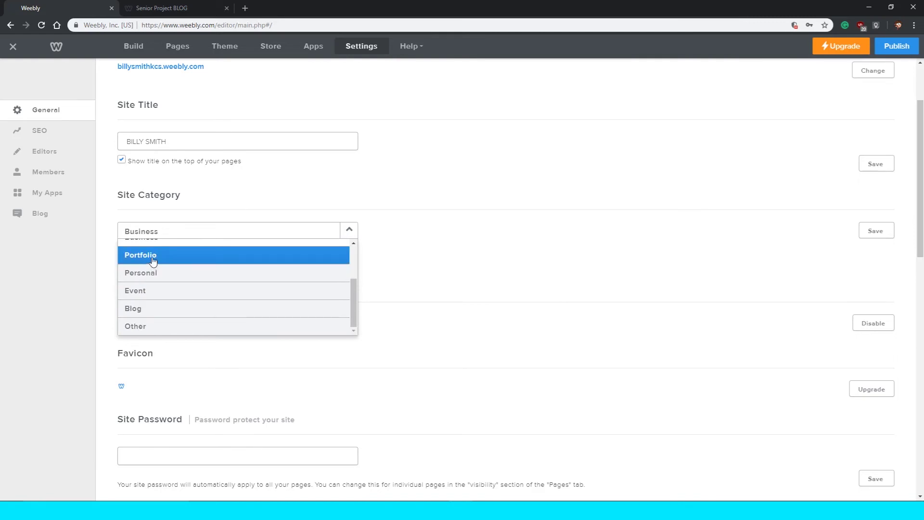
pyautogui.click(153, 260)
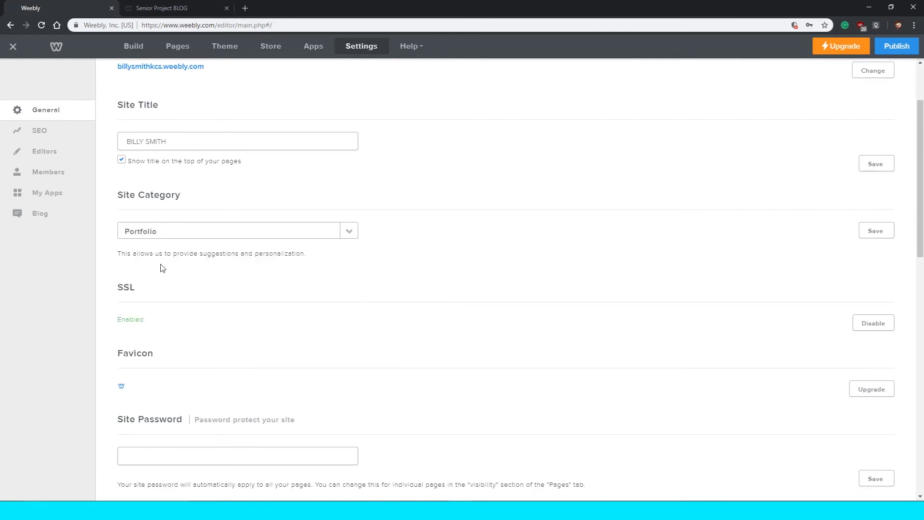
pyautogui.scroll(-1, 162, 268)
pyautogui.doubleClick(125, 239)
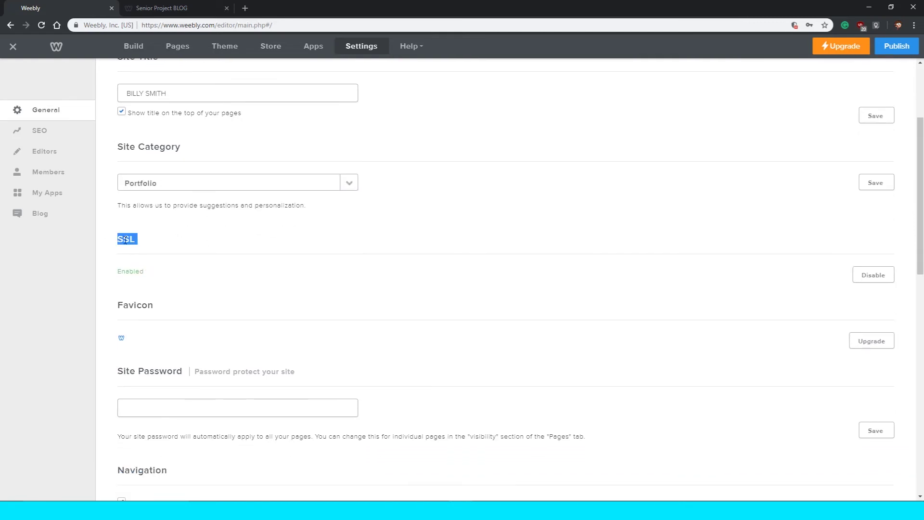
pyautogui.click(123, 239)
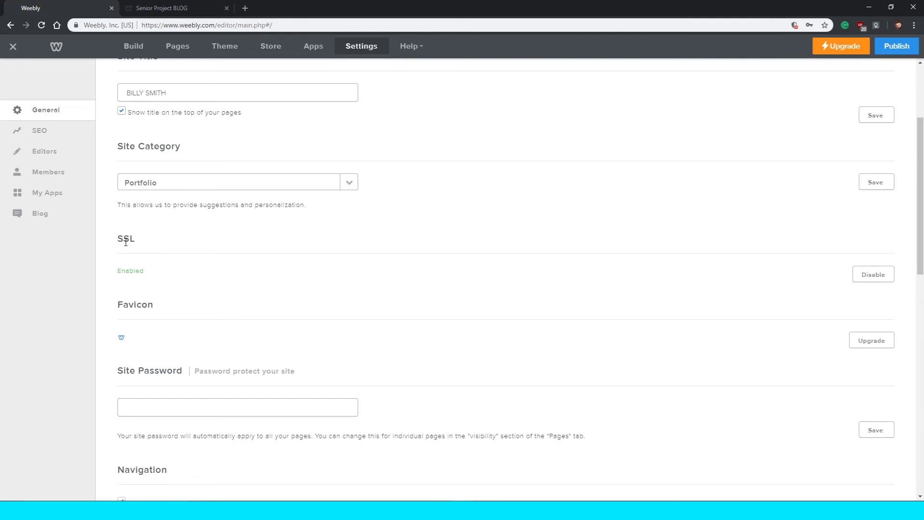
pyautogui.scroll(-2, 127, 243)
pyautogui.moveTo(126, 176); pyautogui.dragTo(135, 178)
pyautogui.click(162, 182)
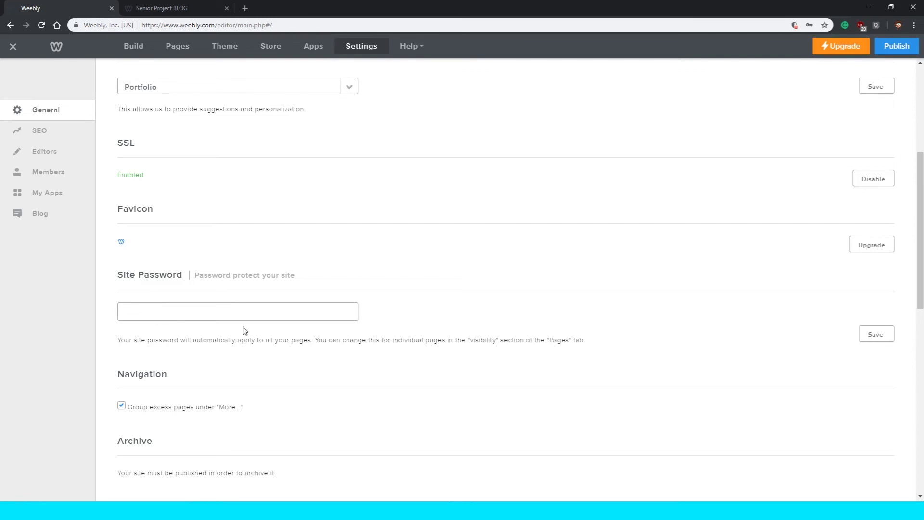
pyautogui.click(167, 7)
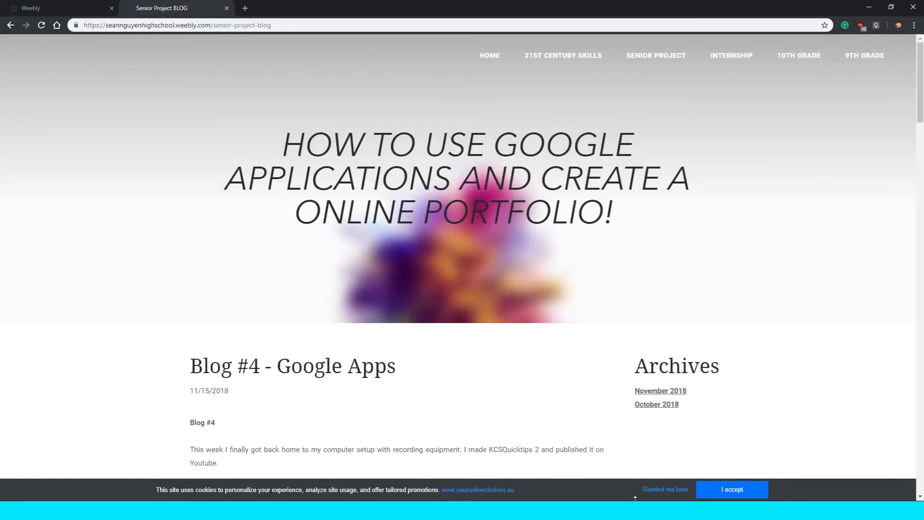
# Accept the cookie notice and scroll through the example blog post.
pyautogui.click(739, 488)
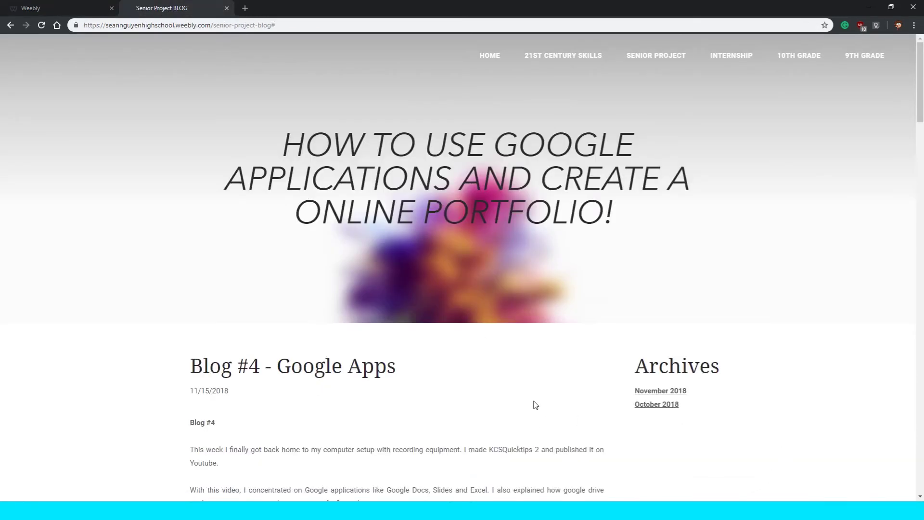
pyautogui.scroll(-20, 315, 101)
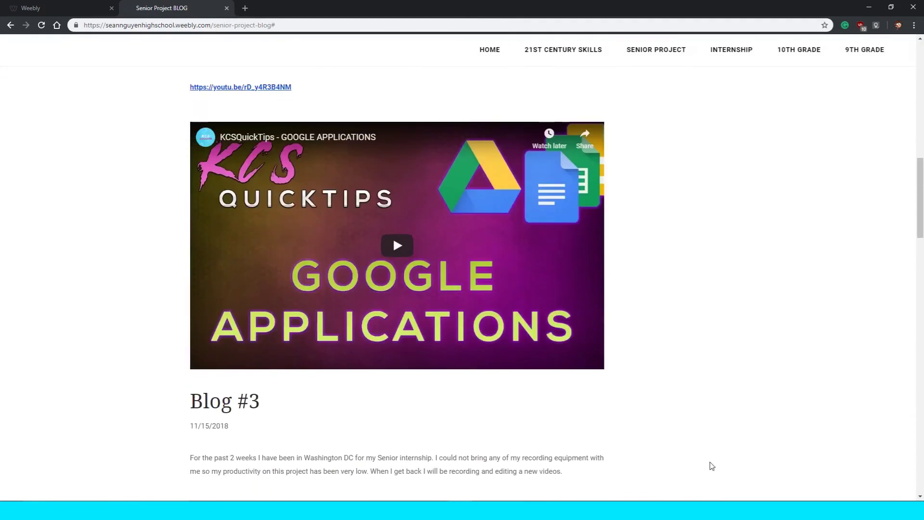
pyautogui.scroll(-20, 789, 465)
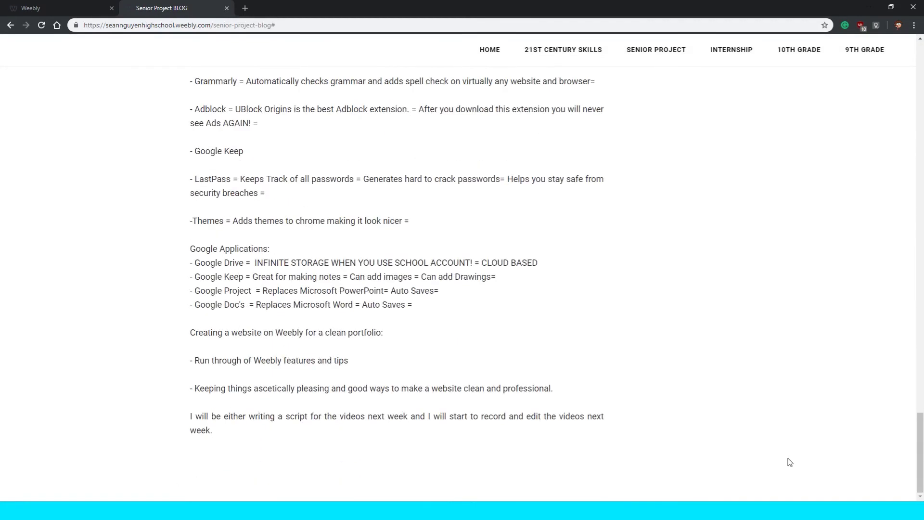
pyautogui.scroll(20, 647, 211)
# Go to the example site's Home page and scroll through it.
pyautogui.click(488, 50)
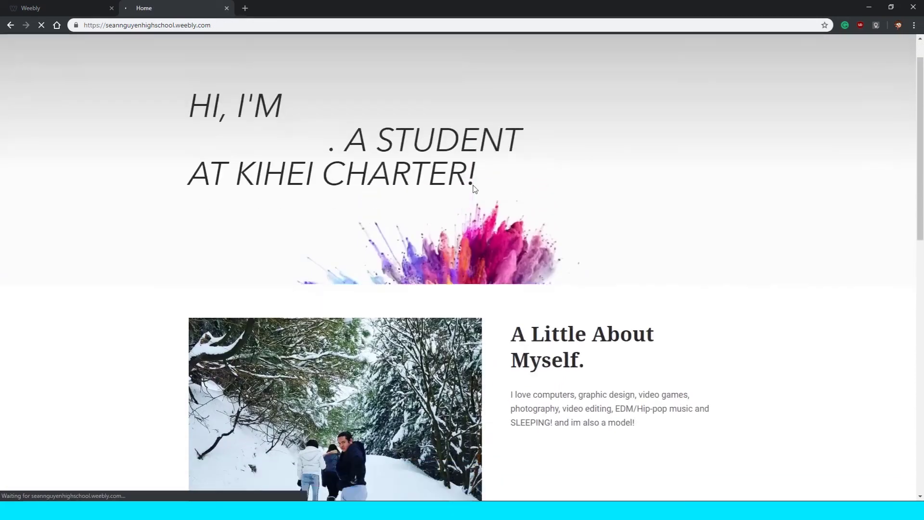
pyautogui.scroll(-10, 473, 188)
pyautogui.scroll(-1, 473, 188)
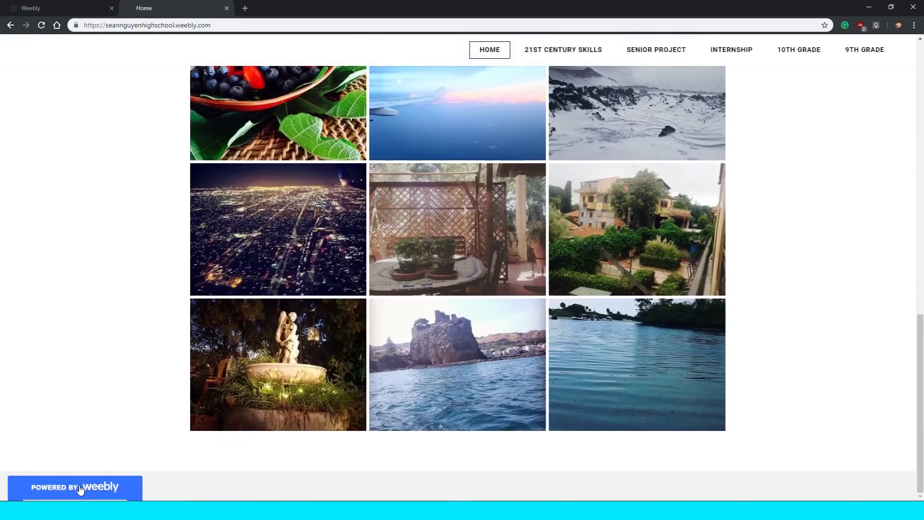
pyautogui.moveTo(77, 478)
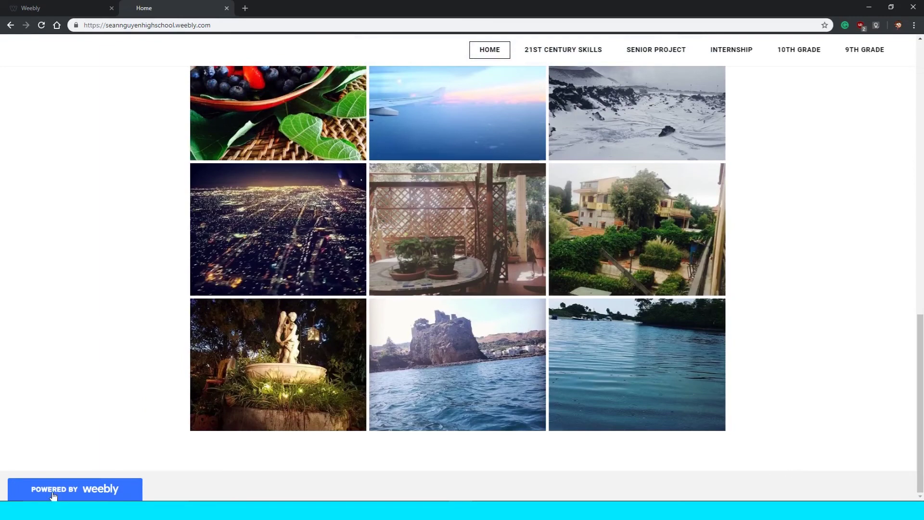
pyautogui.scroll(11, 165, 250)
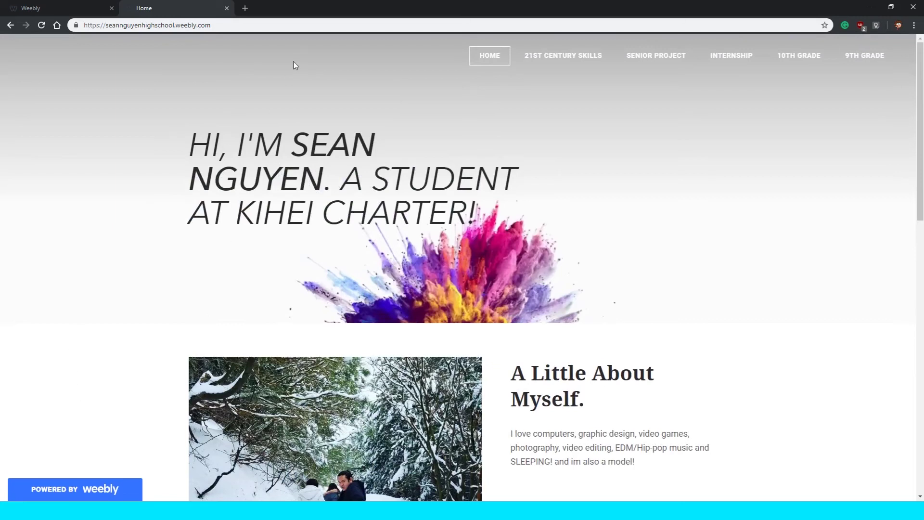
# Return to the Weebly editor and scroll through General settings past the empty site password field.
pyautogui.click(52, 5)
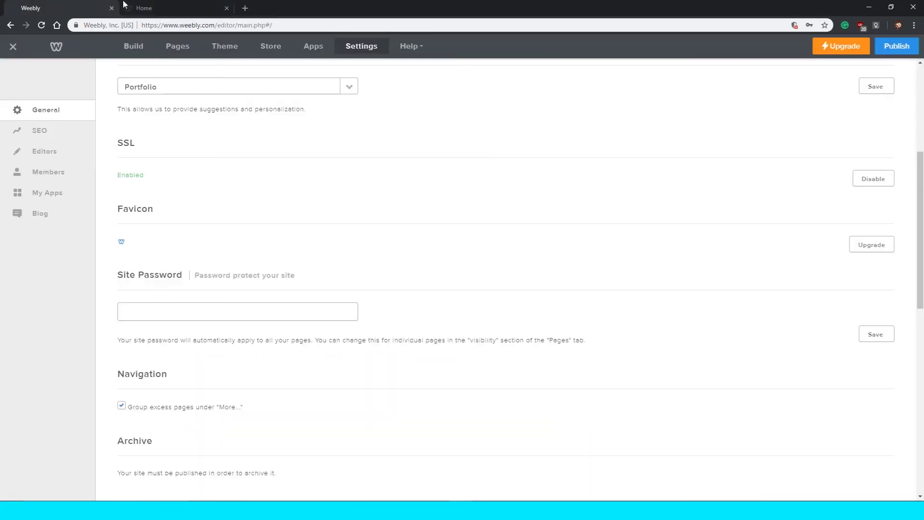
pyautogui.scroll(-1, 183, 226)
pyautogui.moveTo(117, 227); pyautogui.dragTo(173, 231)
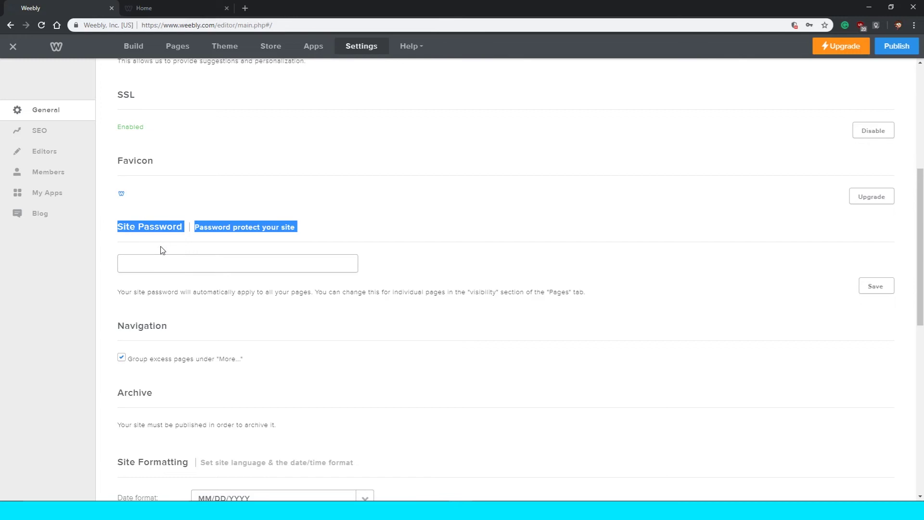
pyautogui.click(177, 256)
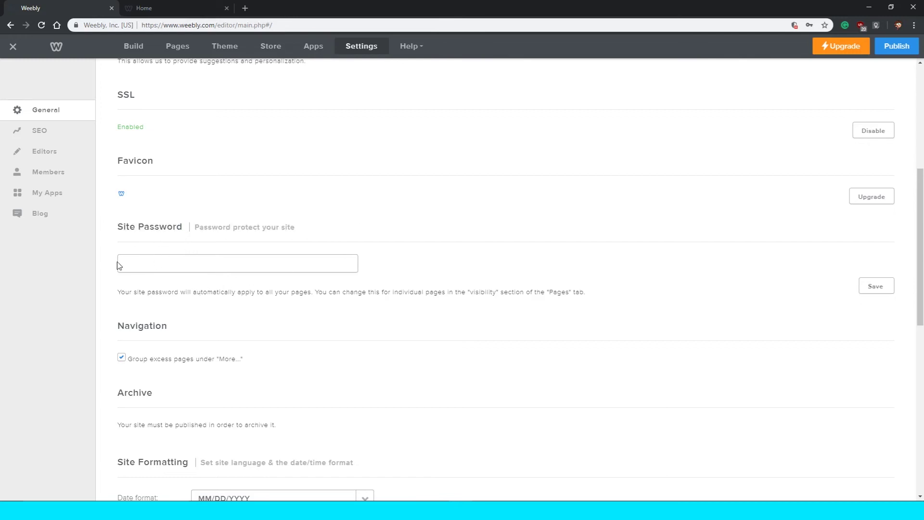
pyautogui.scroll(-2, 202, 299)
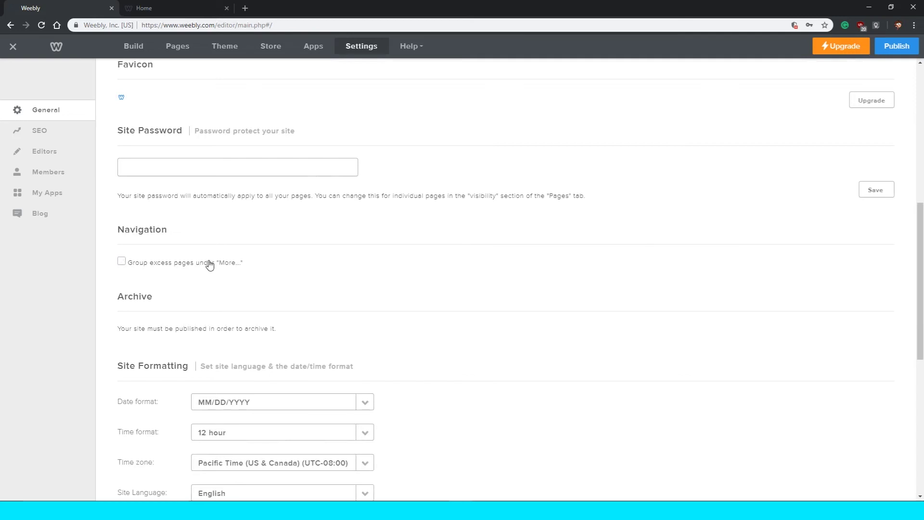
pyautogui.doubleClick(208, 263)
pyautogui.click(144, 264)
pyautogui.scroll(-4, 138, 267)
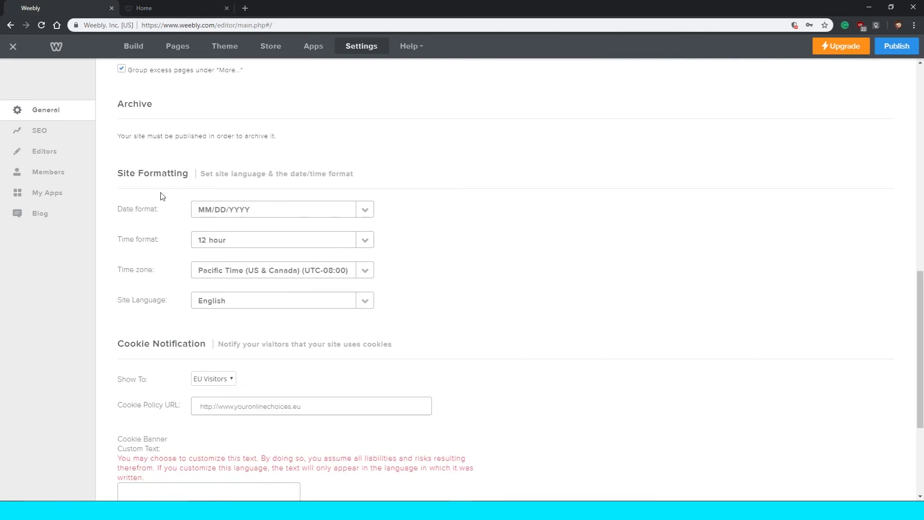
pyautogui.scroll(-1, 233, 231)
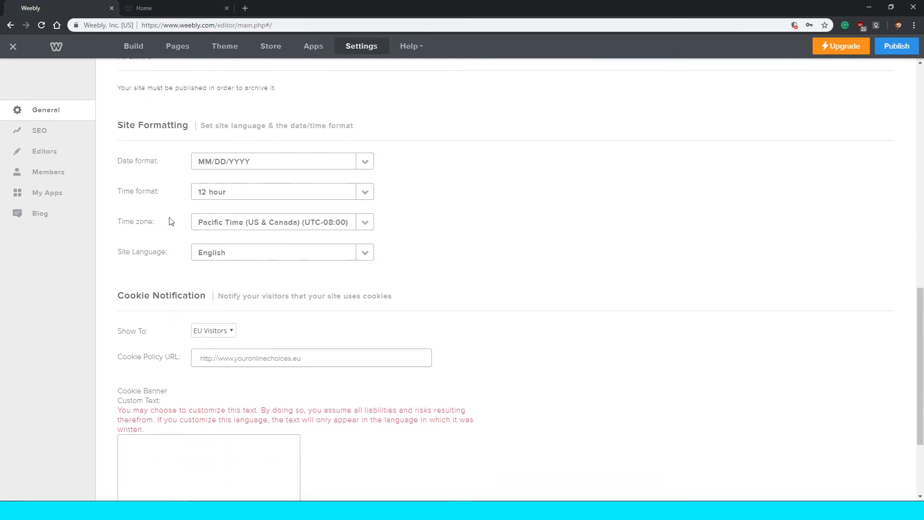
pyautogui.scroll(-1, 169, 221)
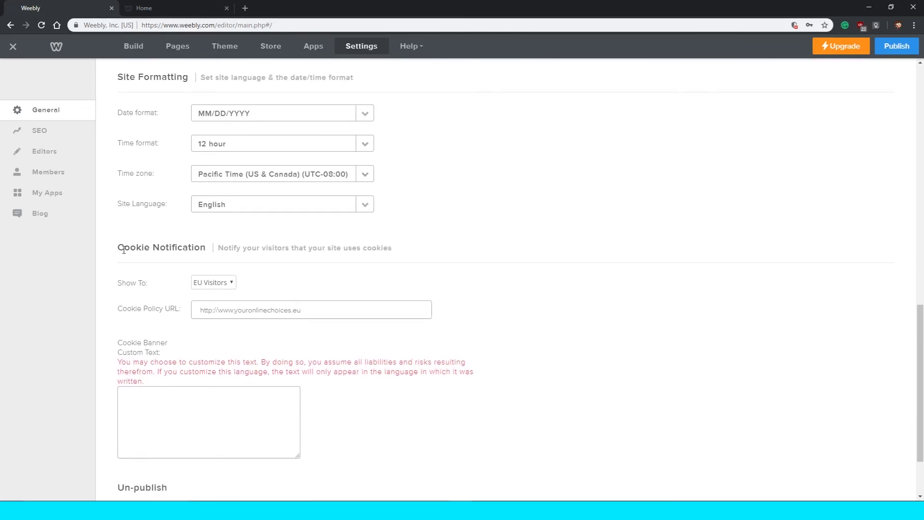
pyautogui.scroll(-1, 145, 247)
# Keep the cookie notice shown to EU Visitors, then go to the SEO settings.
pyautogui.click(221, 239)
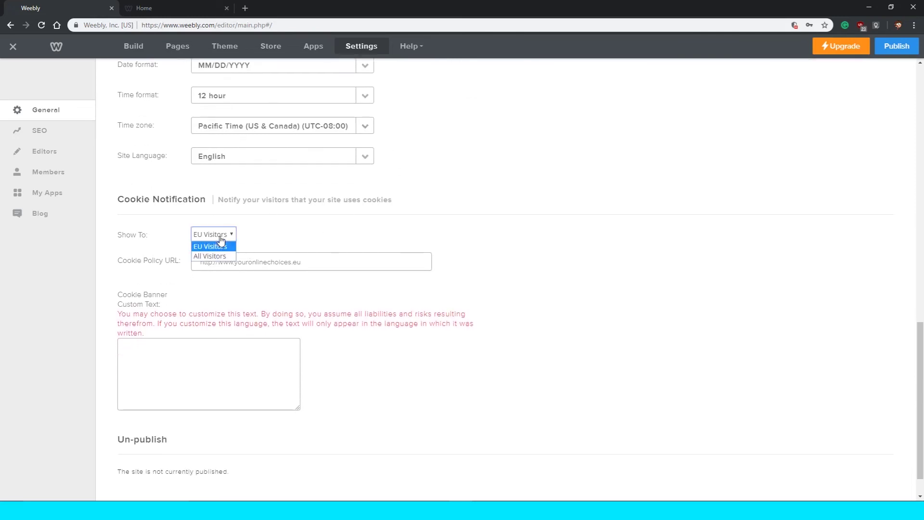
pyautogui.click(223, 239)
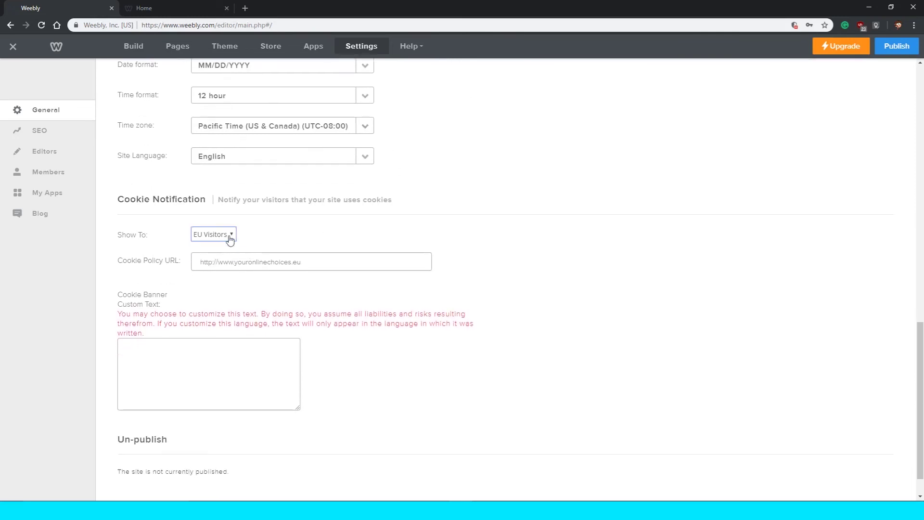
pyautogui.click(196, 238)
pyautogui.click(207, 246)
pyautogui.click(213, 248)
pyautogui.scroll(-1, 143, 368)
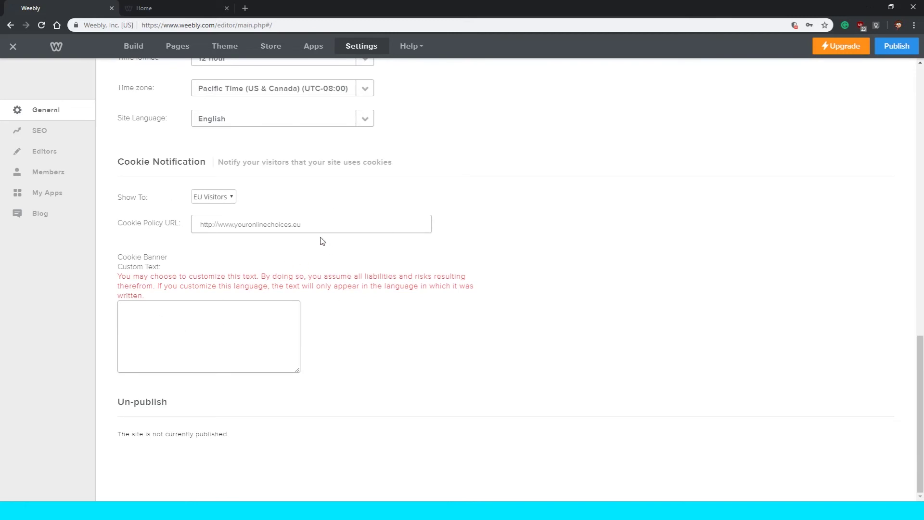
pyautogui.click(55, 138)
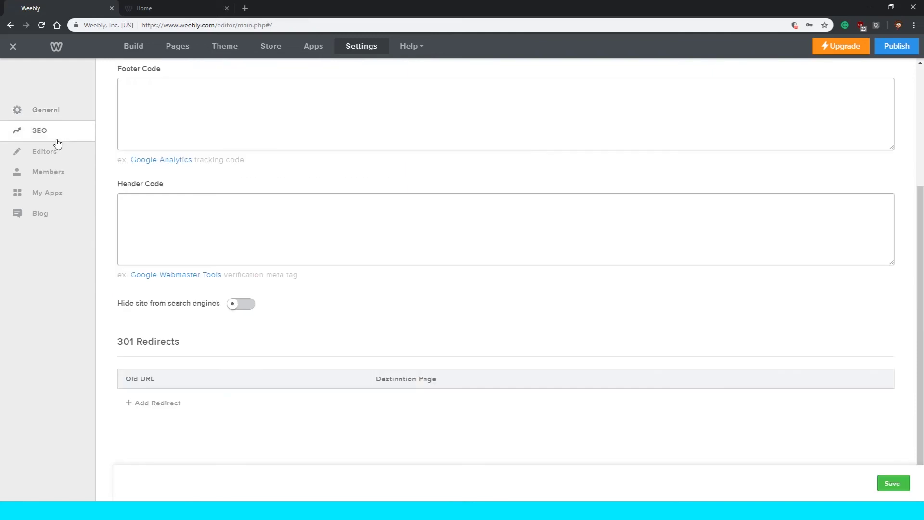
# Scroll through the SEO settings, then go to the Editors page showing no editors.
pyautogui.scroll(4, 144, 196)
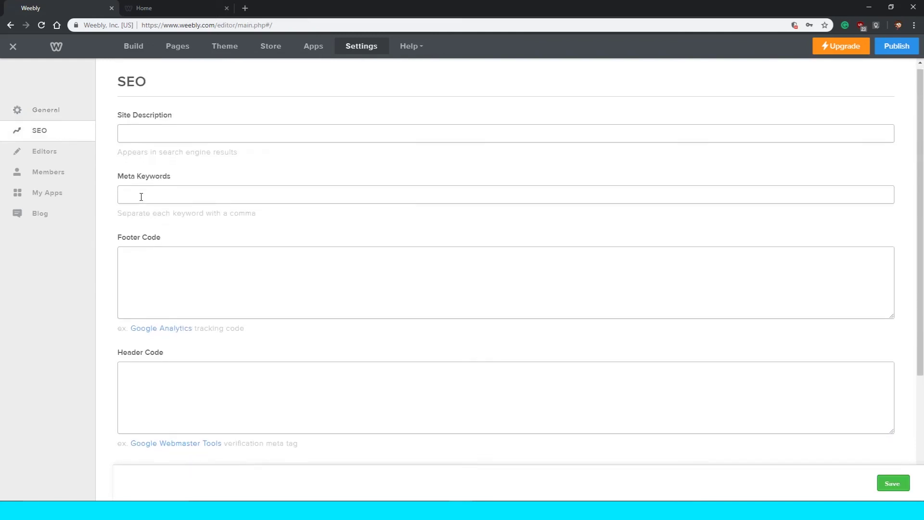
pyautogui.scroll(-4, 142, 197)
pyautogui.scroll(4, 140, 199)
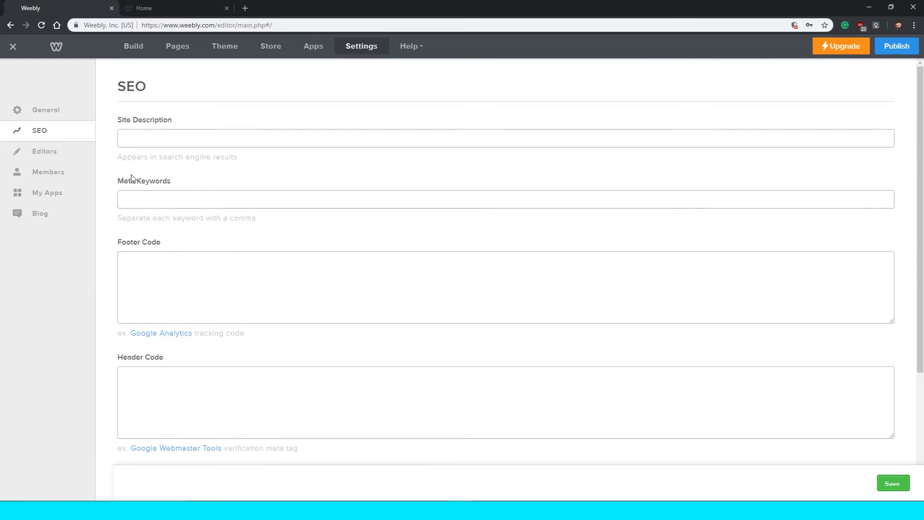
pyautogui.scroll(-4, 155, 190)
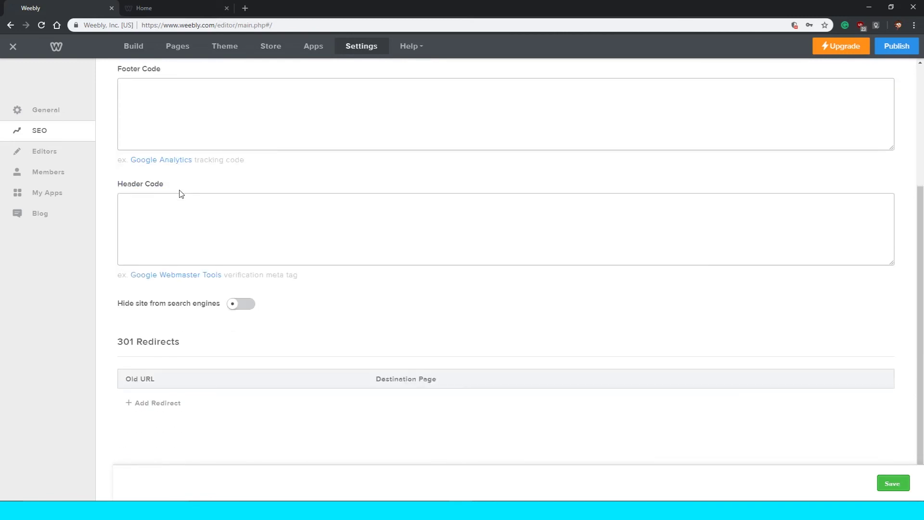
pyautogui.scroll(4, 182, 188)
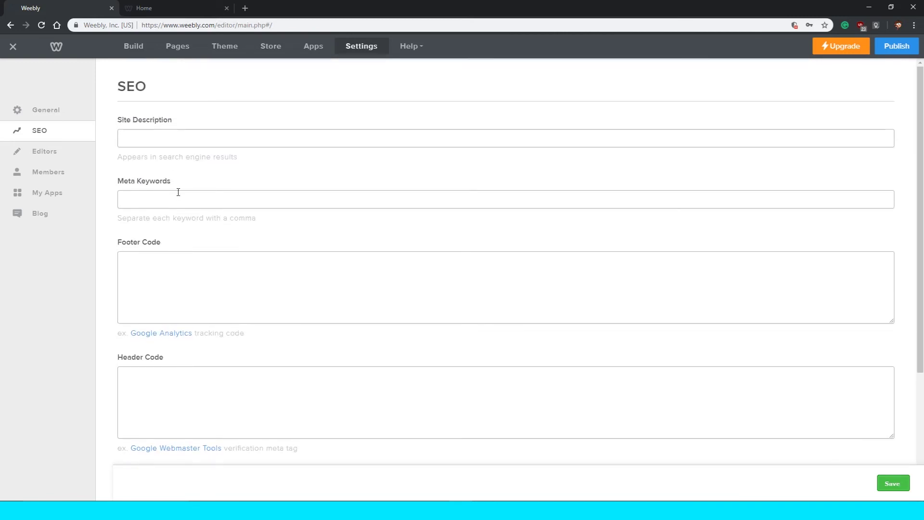
pyautogui.scroll(-4, 172, 193)
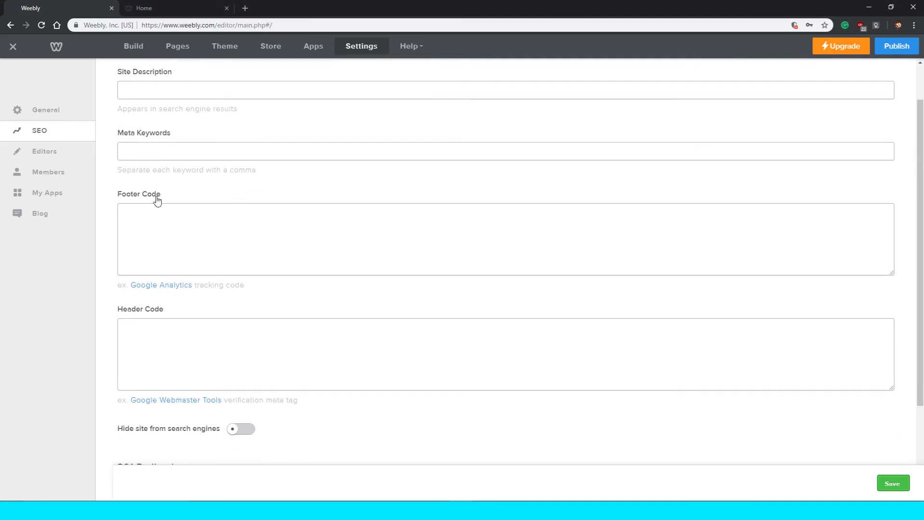
pyautogui.scroll(4, 155, 196)
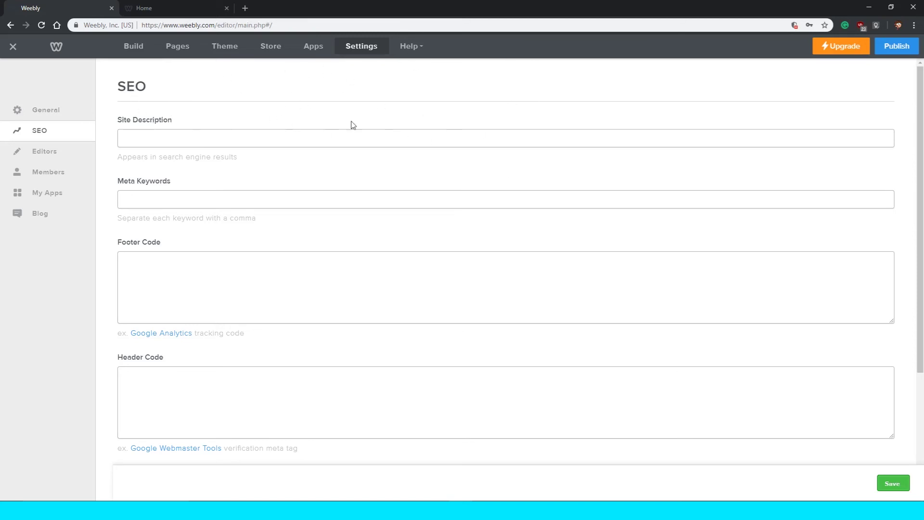
pyautogui.click(44, 152)
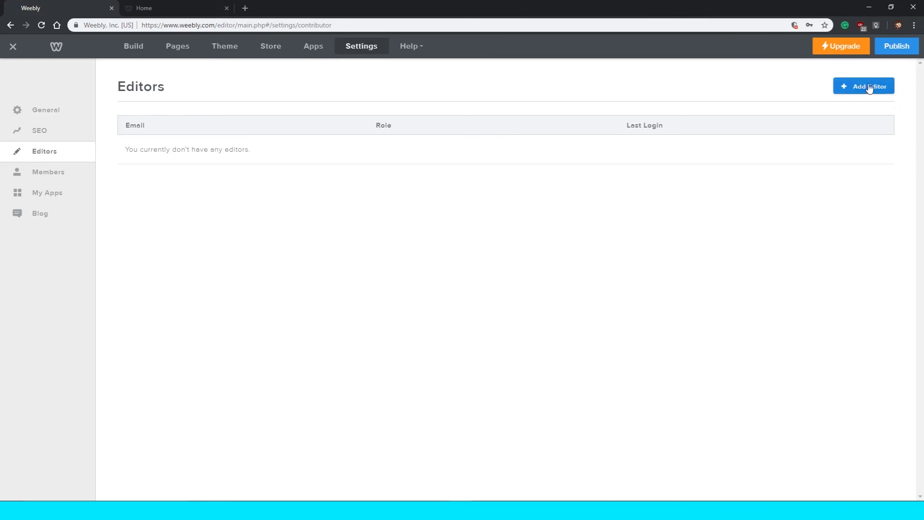
# View the Members and My Apps pages, then open Senior Blog's Blog settings.
pyautogui.click(70, 181)
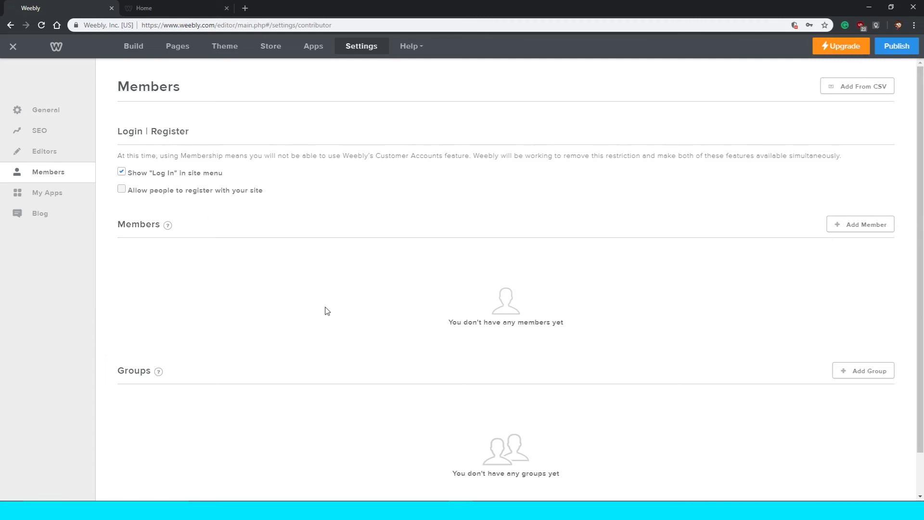
pyautogui.moveTo(169, 229)
pyautogui.scroll(-1, 729, 297)
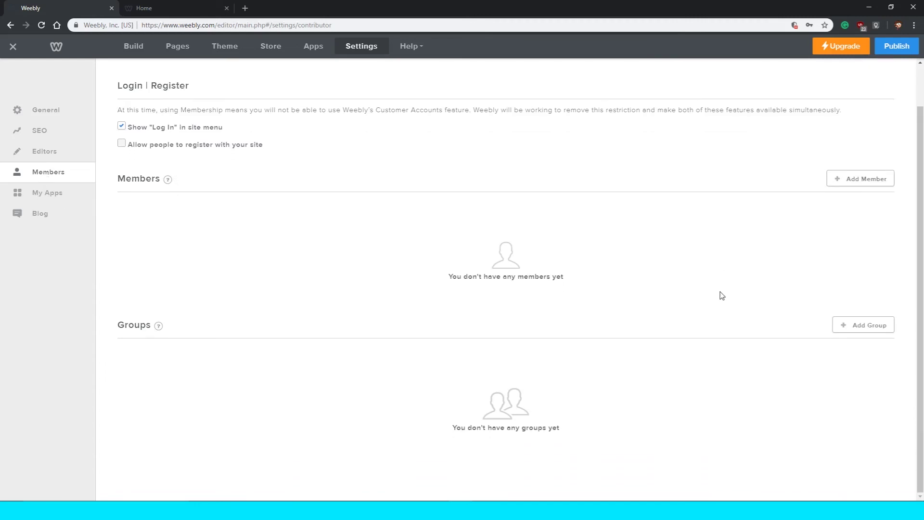
pyautogui.click(88, 201)
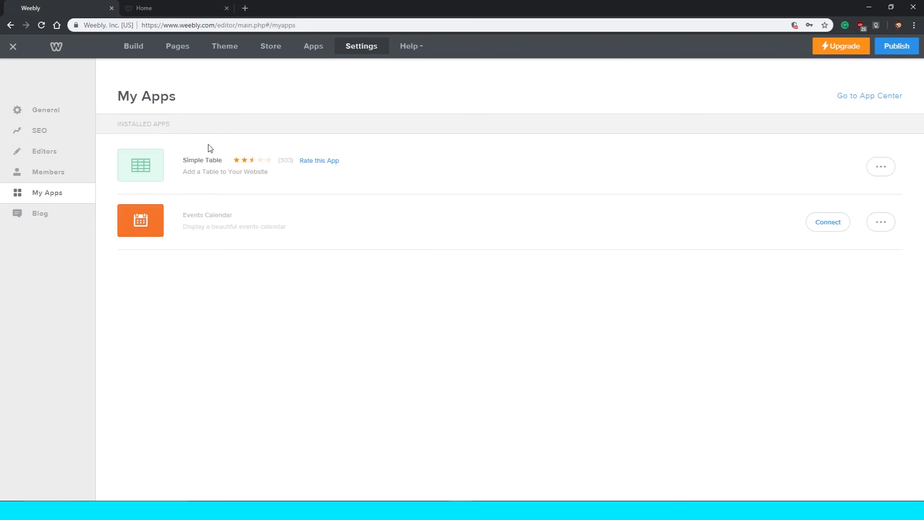
pyautogui.click(64, 213)
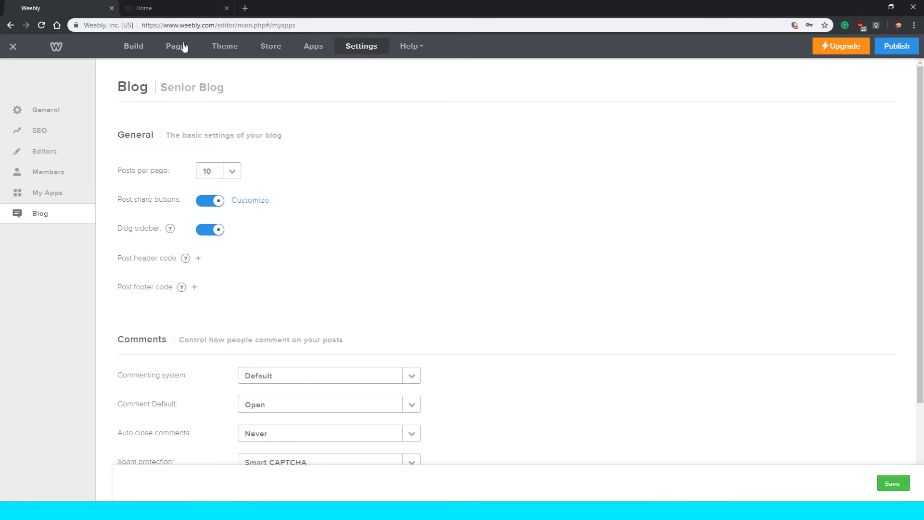
# Scroll down Senior Blog's settings to the Comments section.
pyautogui.moveTo(167, 91); pyautogui.dragTo(219, 89)
pyautogui.moveTo(225, 90); pyautogui.dragTo(166, 90)
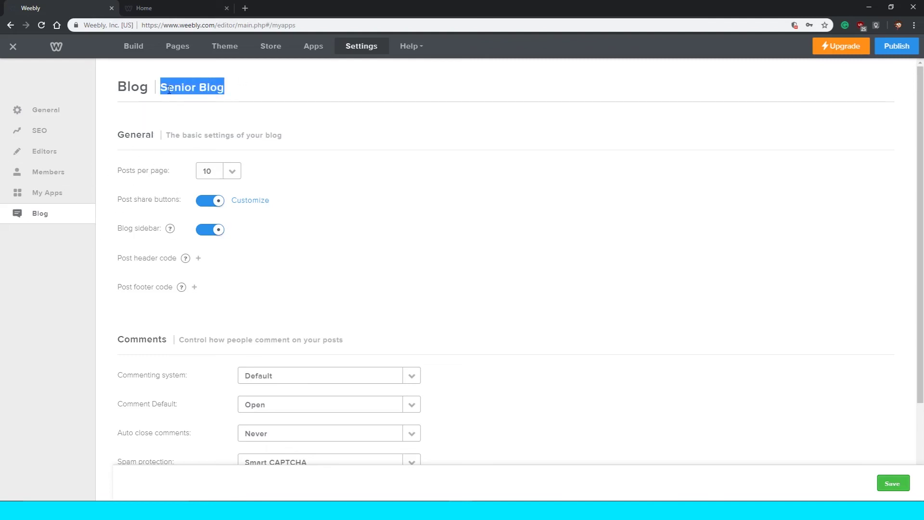
pyautogui.click(169, 91)
pyautogui.scroll(-1, 174, 161)
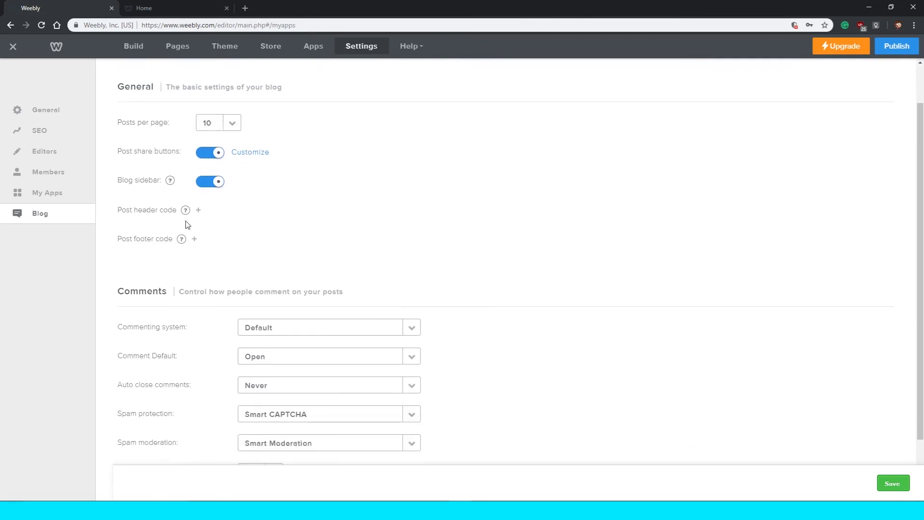
pyautogui.scroll(-1, 320, 203)
pyautogui.moveTo(186, 163)
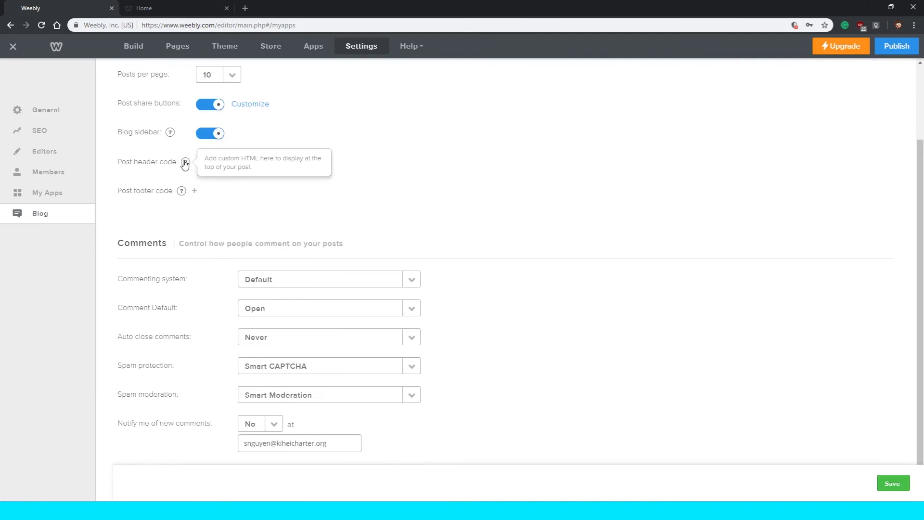
pyautogui.scroll(-1, 216, 181)
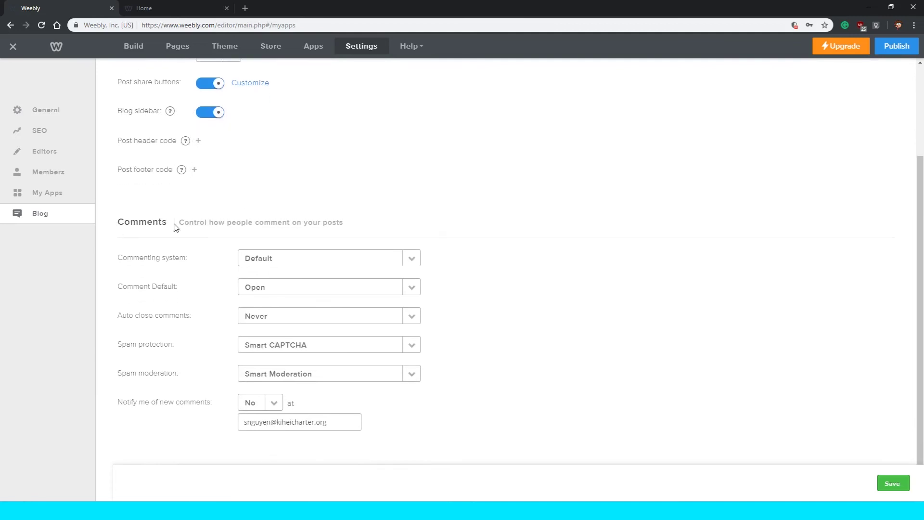
pyautogui.moveTo(174, 227); pyautogui.dragTo(279, 232)
pyautogui.click(288, 233)
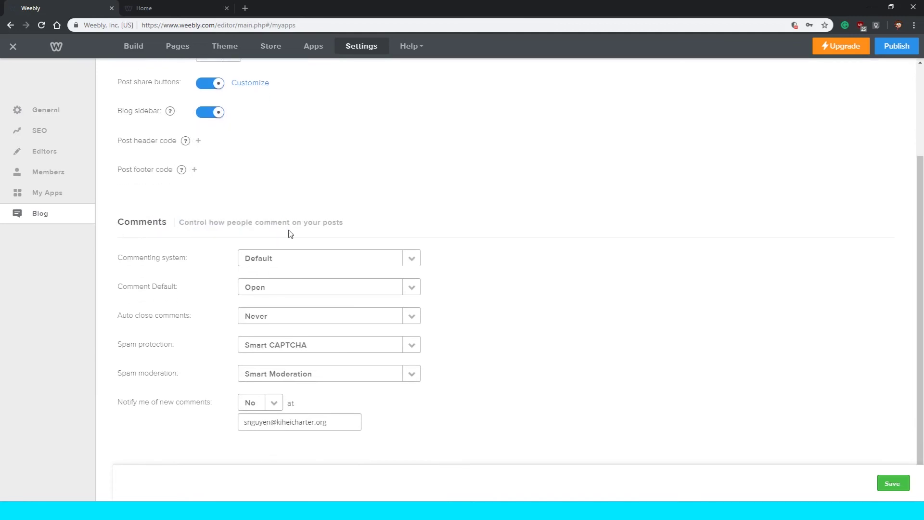
# Keep the commenting system on Default and bring up the Comment Default choices.
pyautogui.click(274, 260)
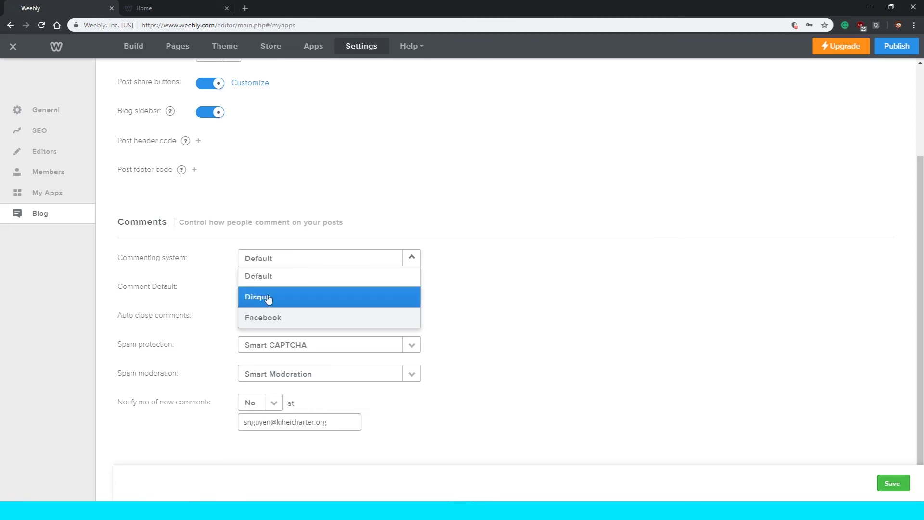
pyautogui.click(290, 283)
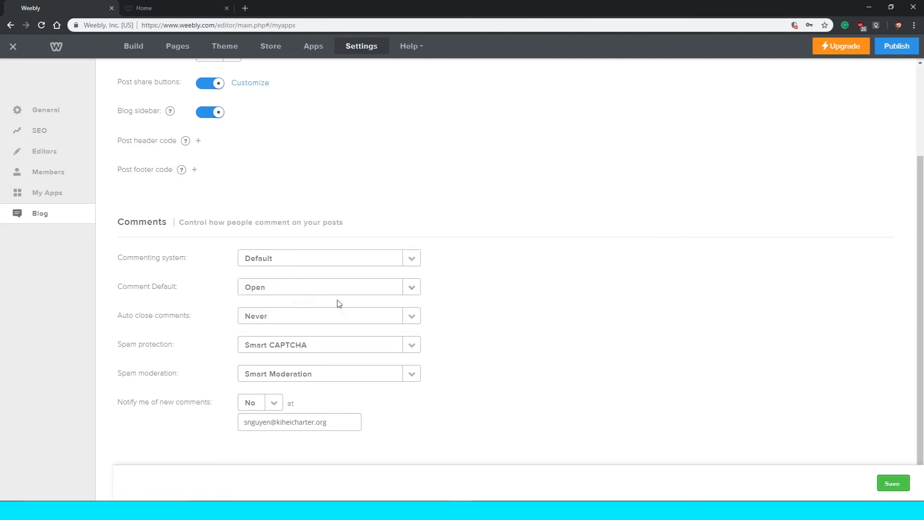
pyautogui.click(302, 264)
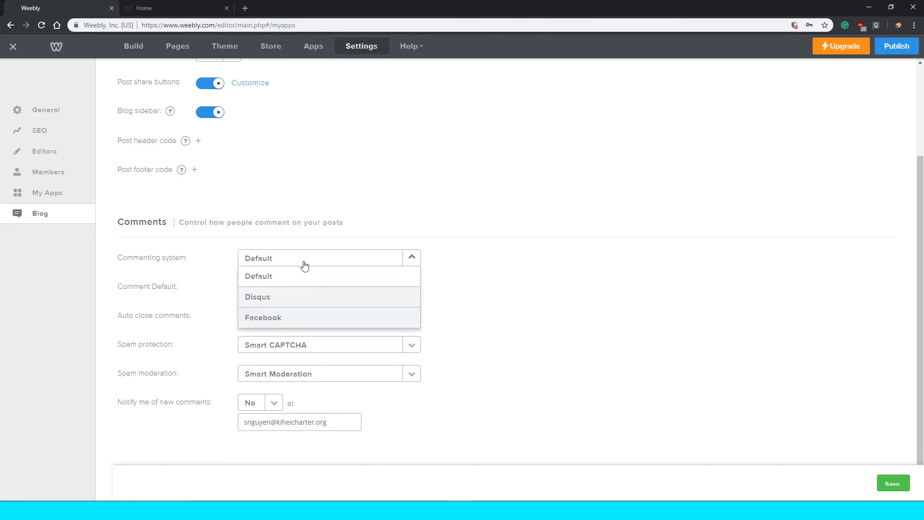
pyautogui.click(208, 285)
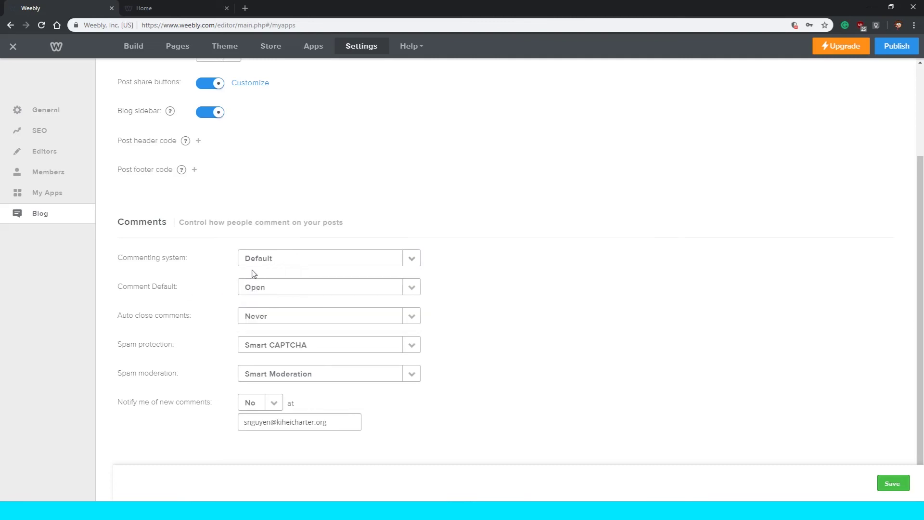
pyautogui.click(303, 293)
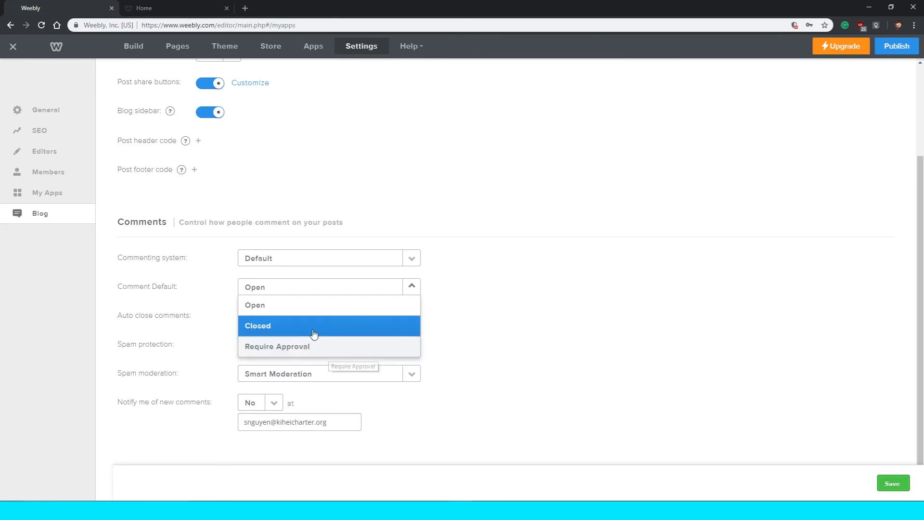
# Set Comment Default to Closed, keeping auto-close at Never.
pyautogui.click(314, 329)
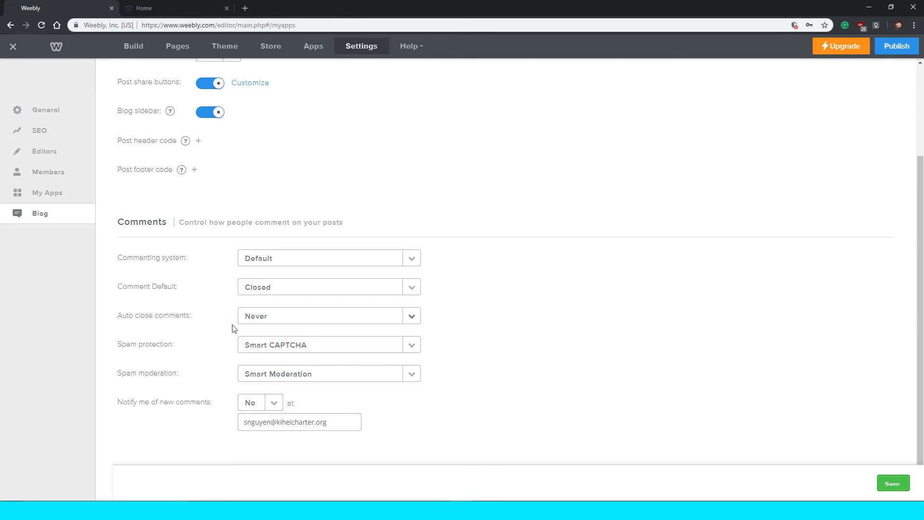
pyautogui.click(299, 323)
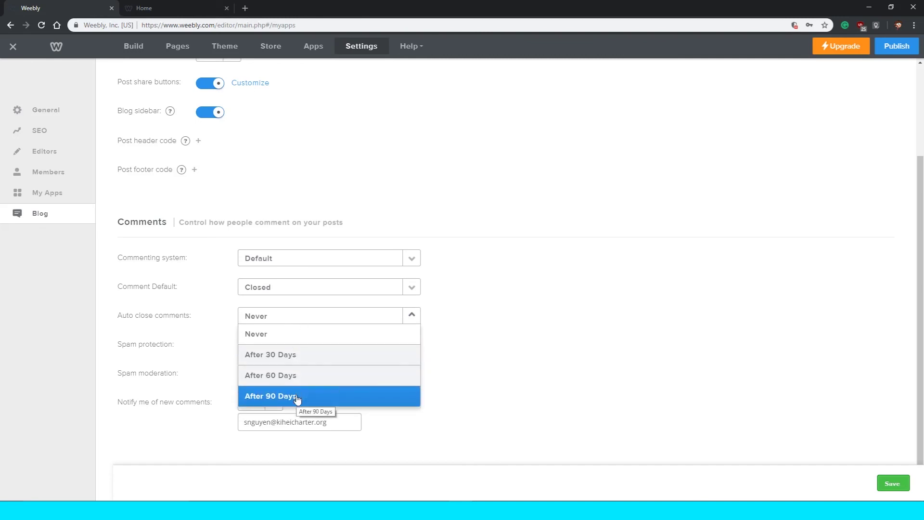
pyautogui.click(273, 332)
pyautogui.click(289, 322)
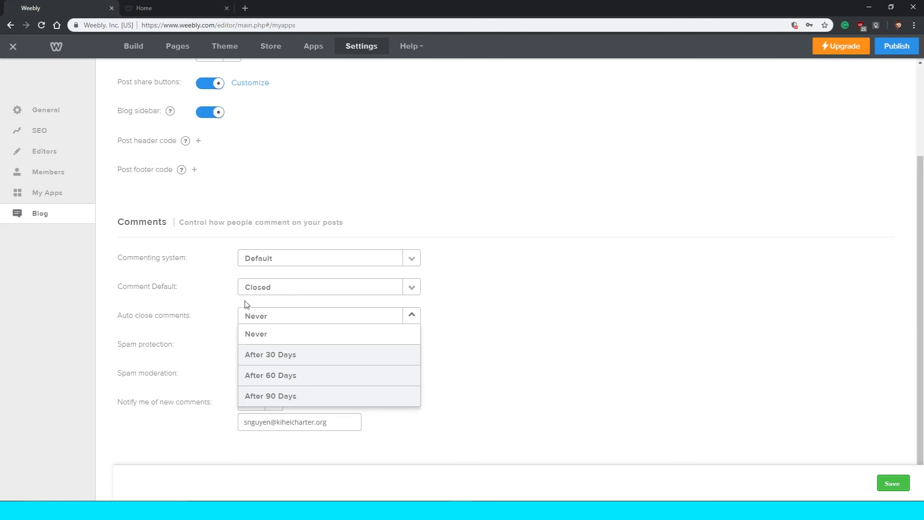
pyautogui.click(253, 303)
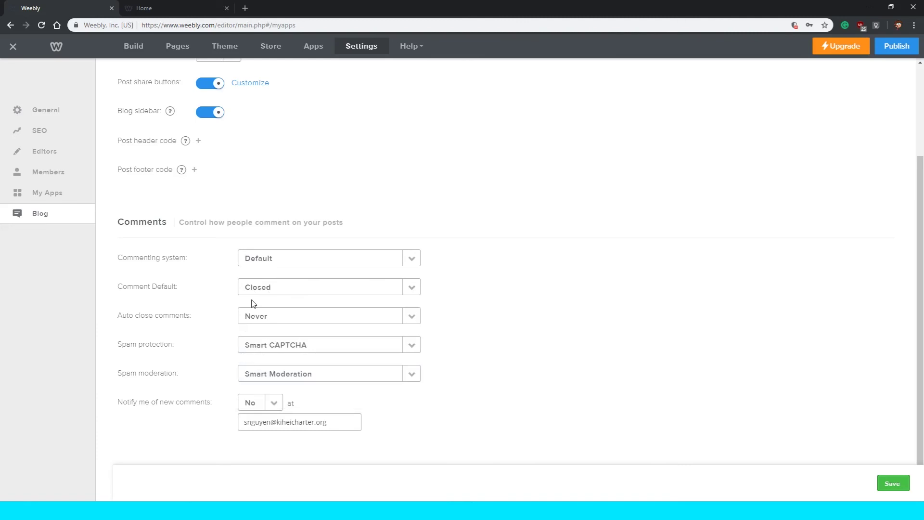
pyautogui.click(281, 314)
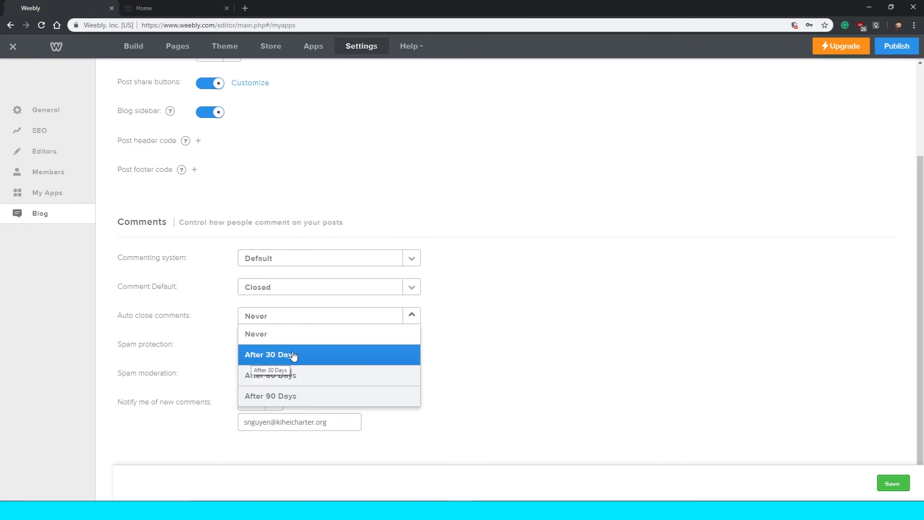
pyautogui.click(224, 372)
# Leave Smart CAPTCHA, Smart Moderation and no comment notifications unchanged, then return to the top.
pyautogui.click(264, 351)
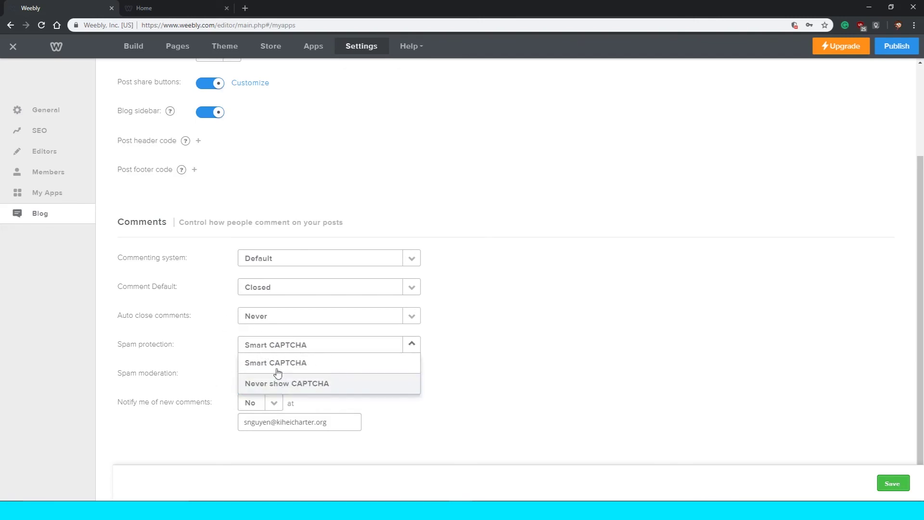
pyautogui.click(442, 425)
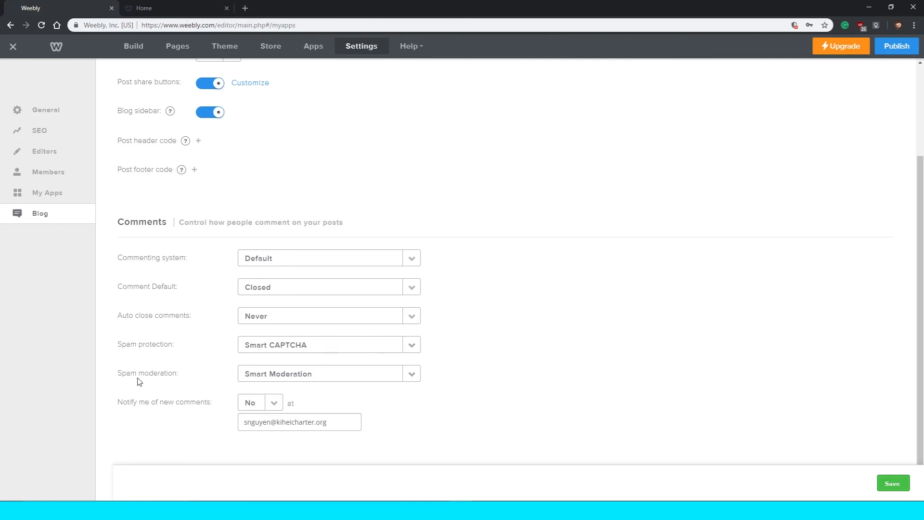
pyautogui.click(314, 373)
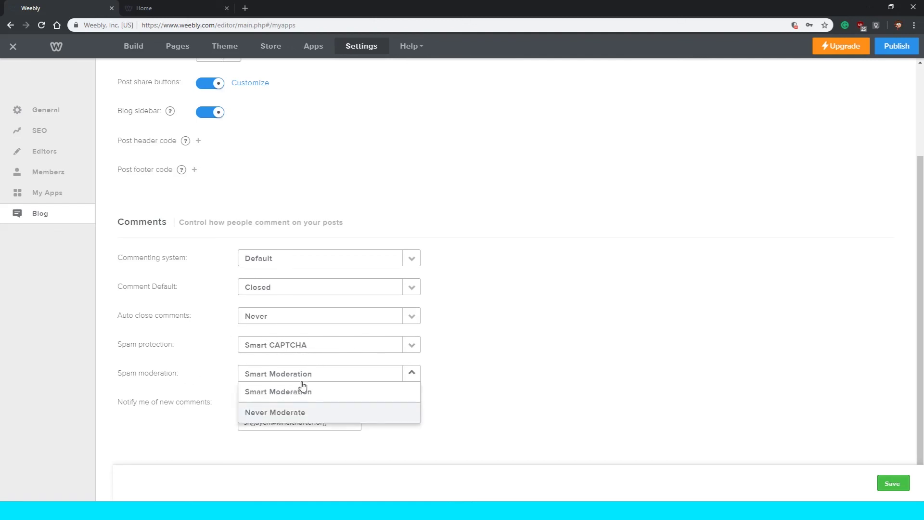
pyautogui.click(304, 389)
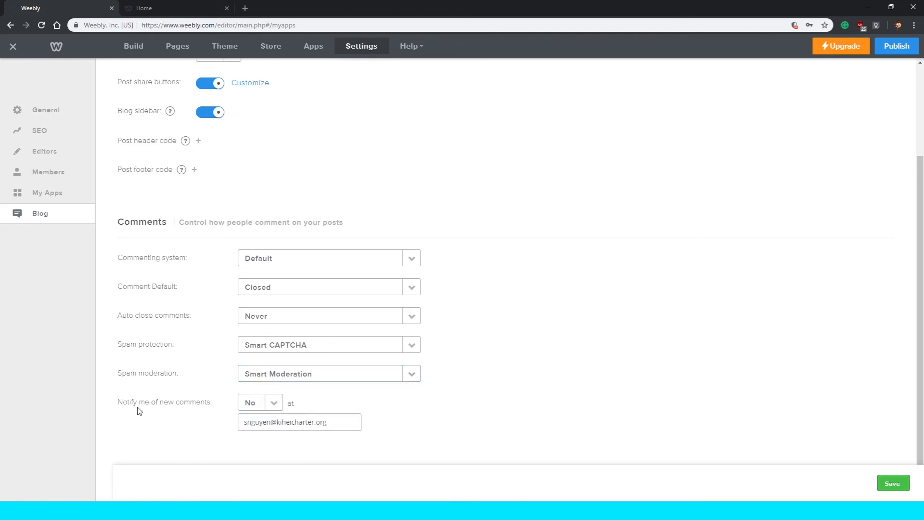
pyautogui.click(262, 412)
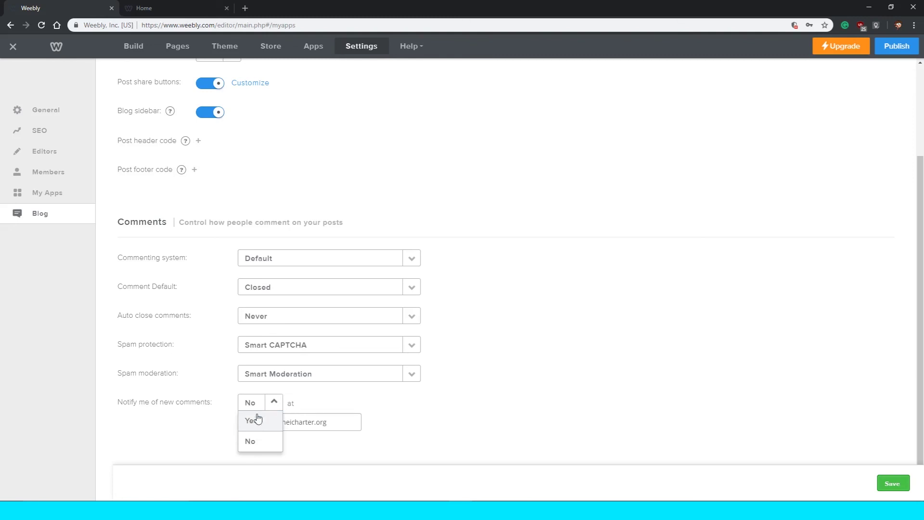
pyautogui.click(177, 413)
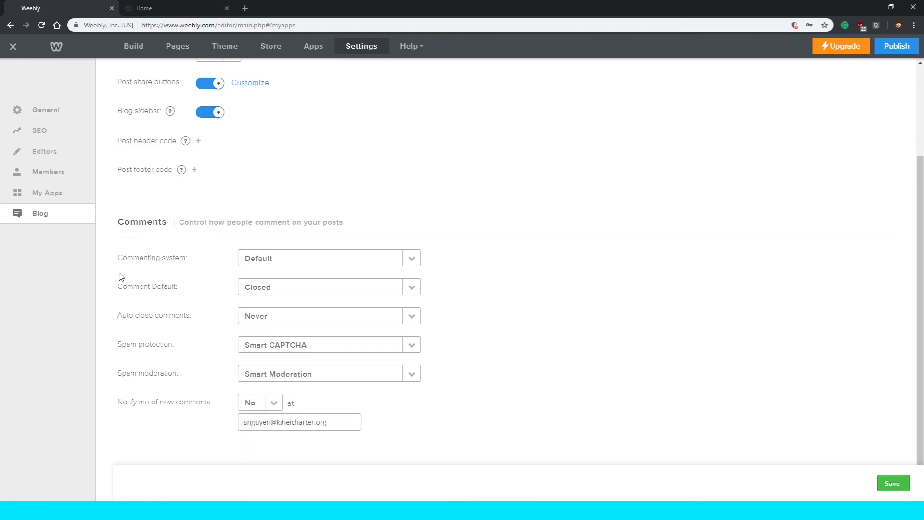
pyautogui.scroll(3, 260, 288)
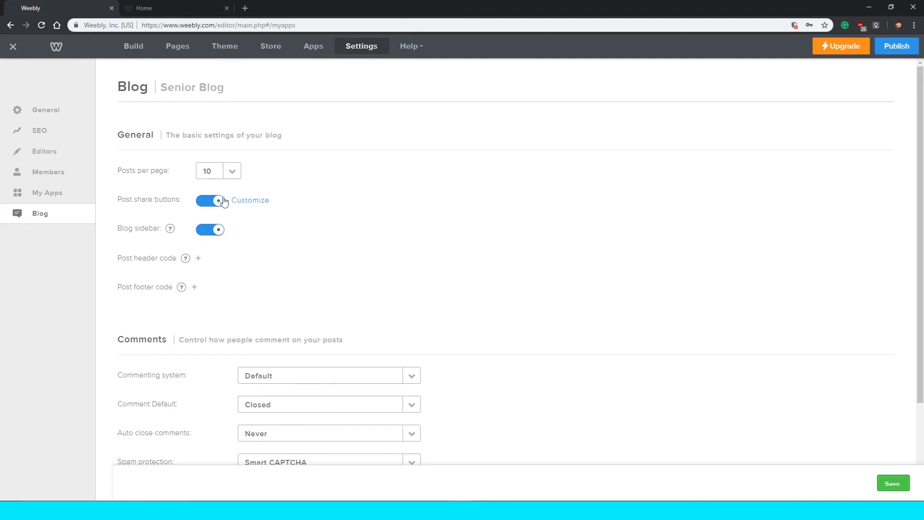
# Switch off Post share buttons for the Senior Blog, leaving the blog sidebar on.
pyautogui.scroll(-3, 308, 257)
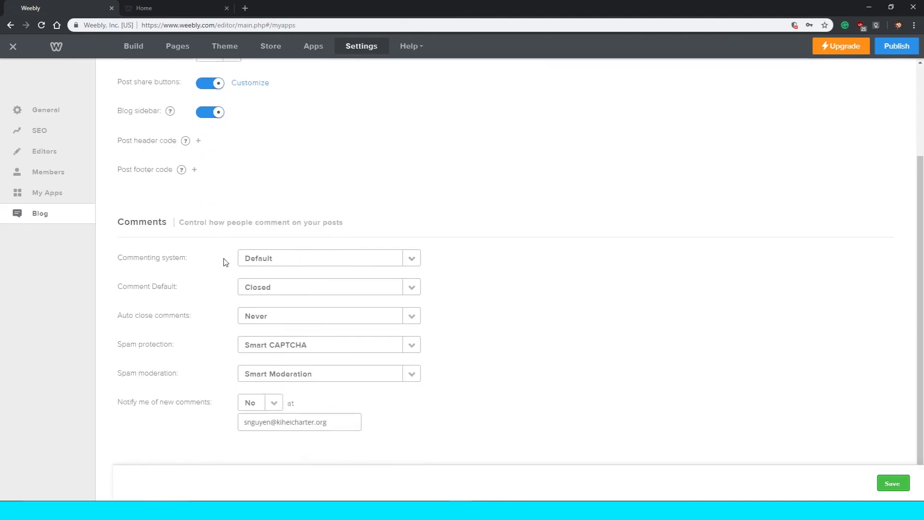
pyautogui.scroll(3, 325, 271)
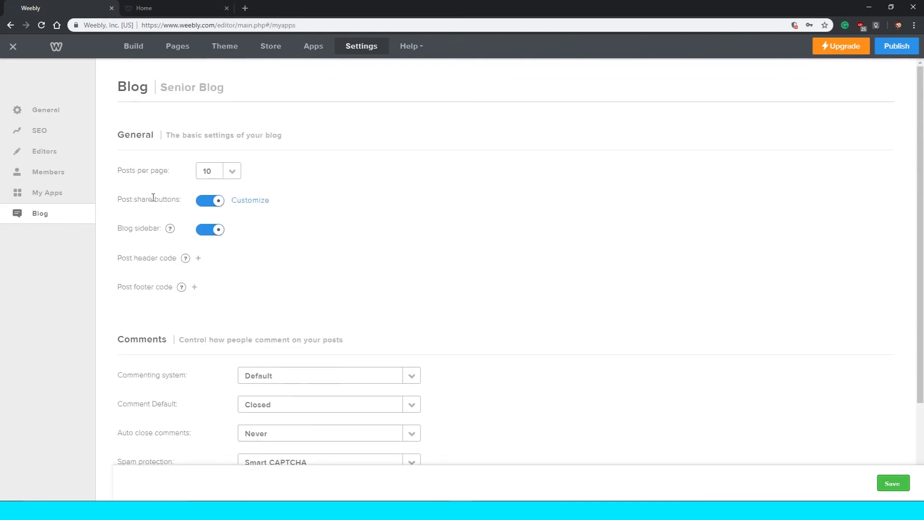
pyautogui.moveTo(115, 202); pyautogui.dragTo(181, 201)
pyautogui.tripleClick(169, 199)
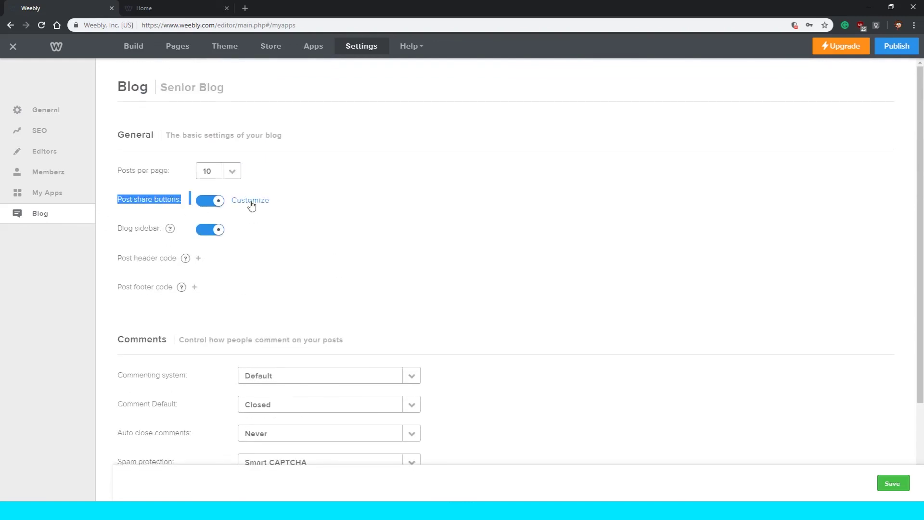
pyautogui.click(251, 201)
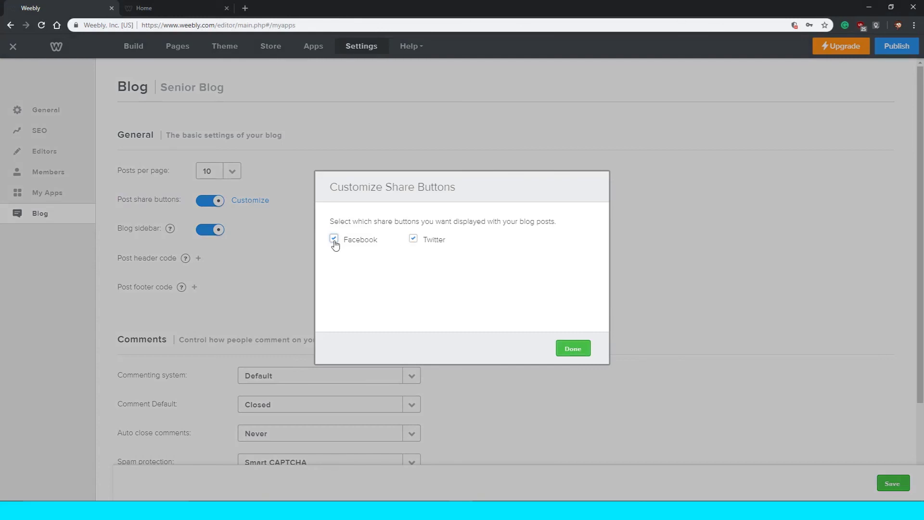
pyautogui.click(568, 345)
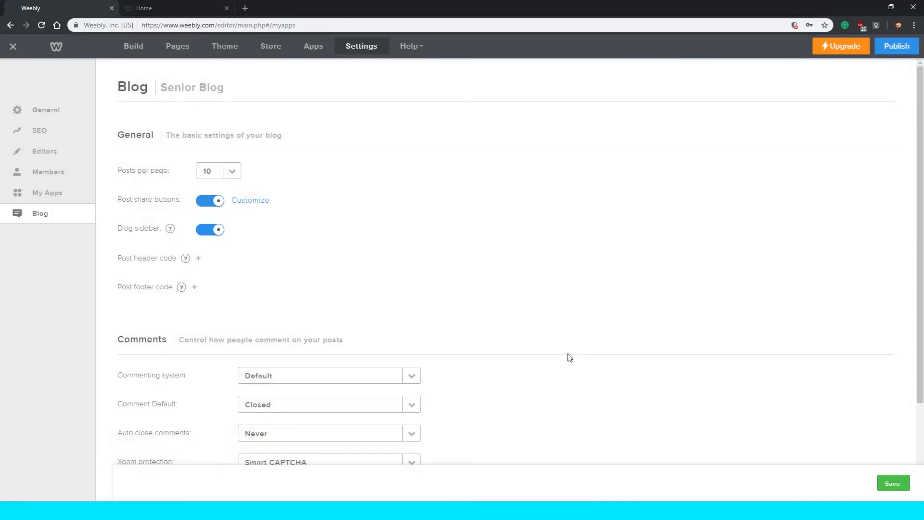
pyautogui.click(206, 203)
pyautogui.click(251, 201)
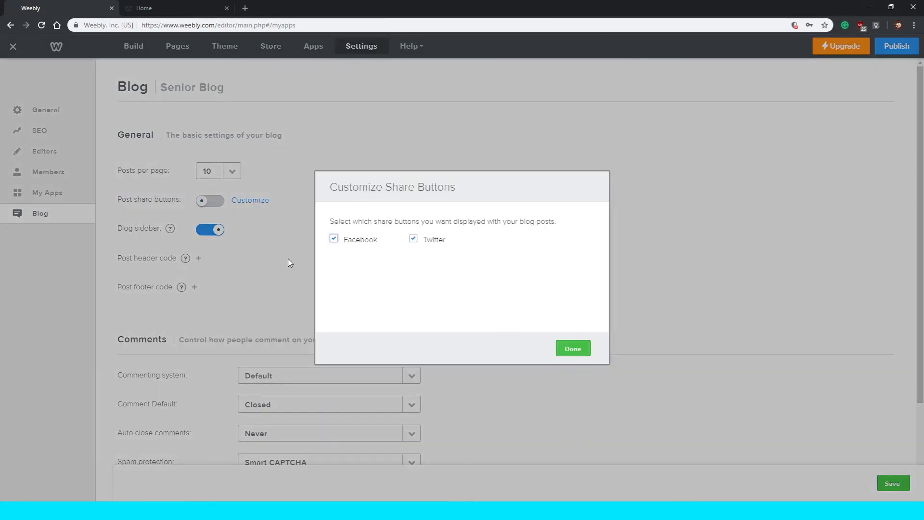
pyautogui.click(573, 347)
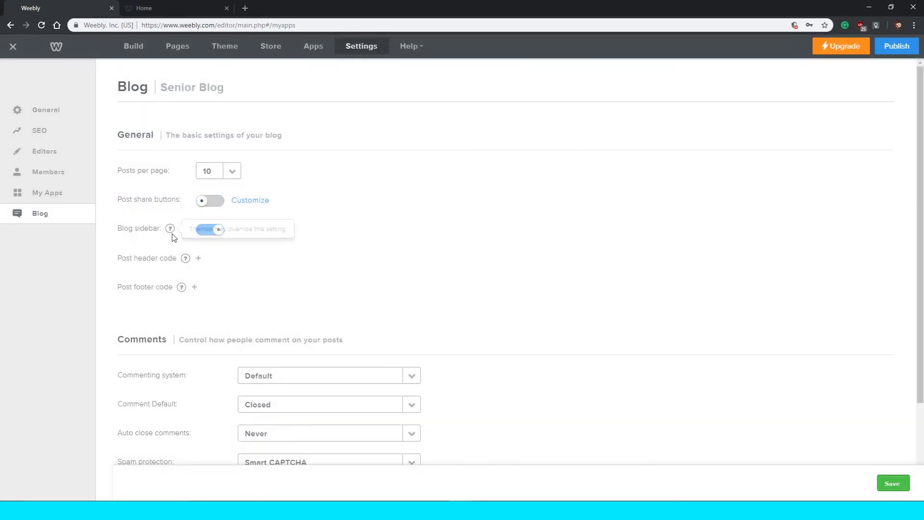
# Publish the site and dismiss the publish confirmation.
pyautogui.click(900, 48)
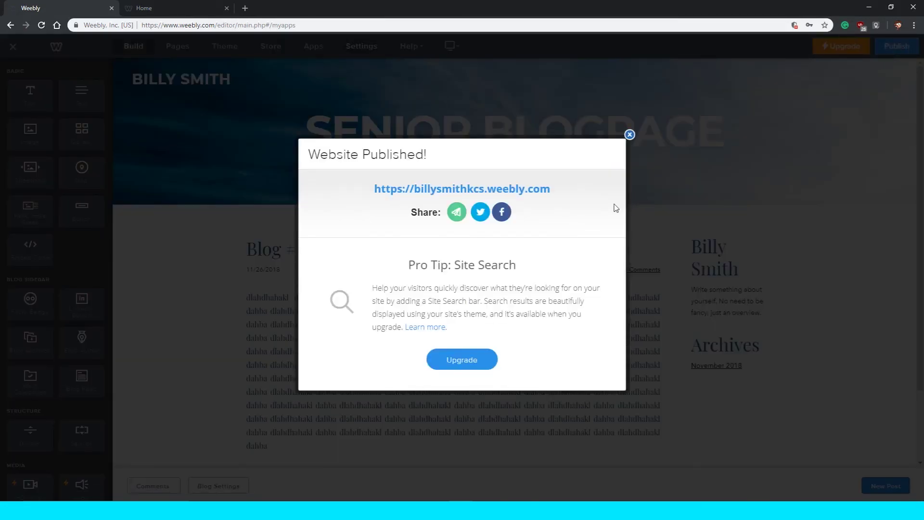
pyautogui.click(616, 208)
pyautogui.scroll(-2, 447, 191)
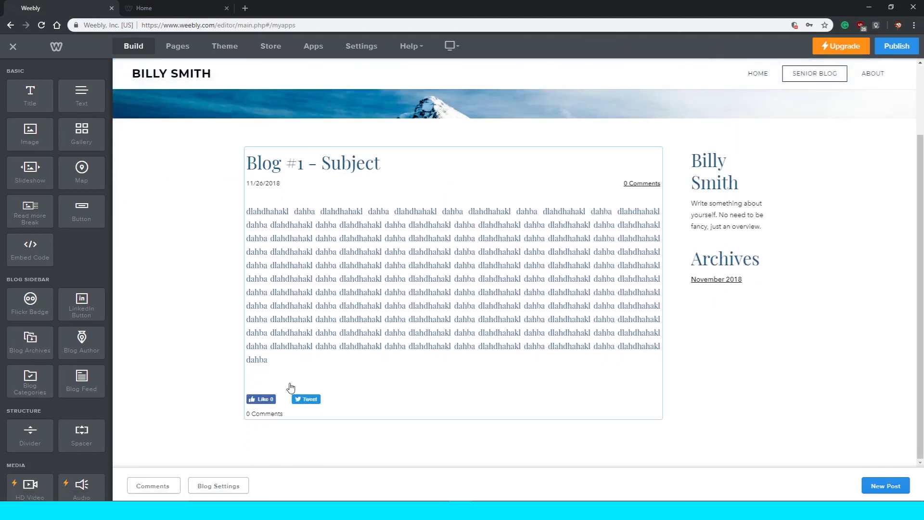
# Reload the editor, open the Senior Blog page, and go to Settings > Blog.
pyautogui.click(41, 28)
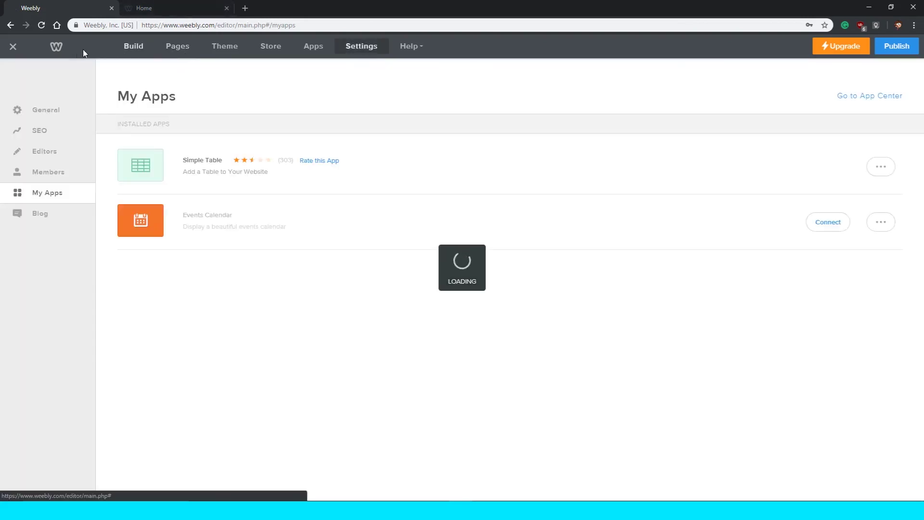
pyautogui.click(121, 46)
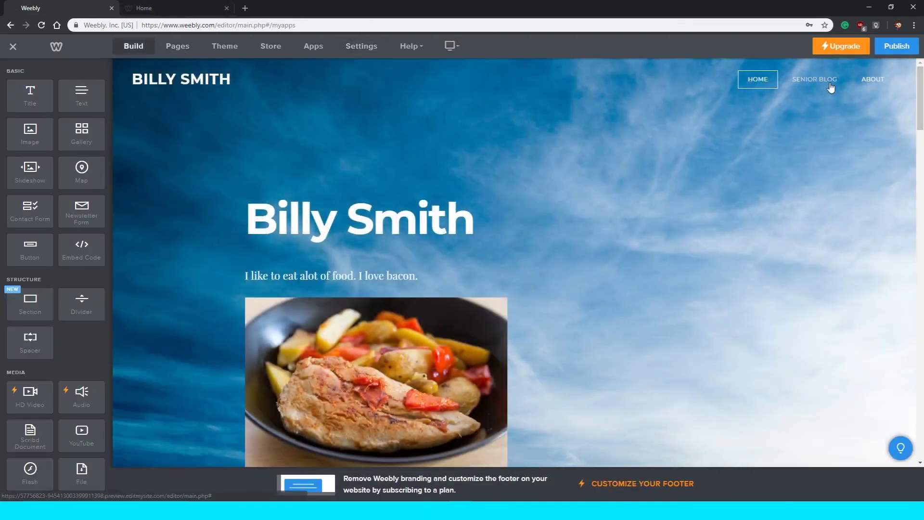
pyautogui.click(827, 90)
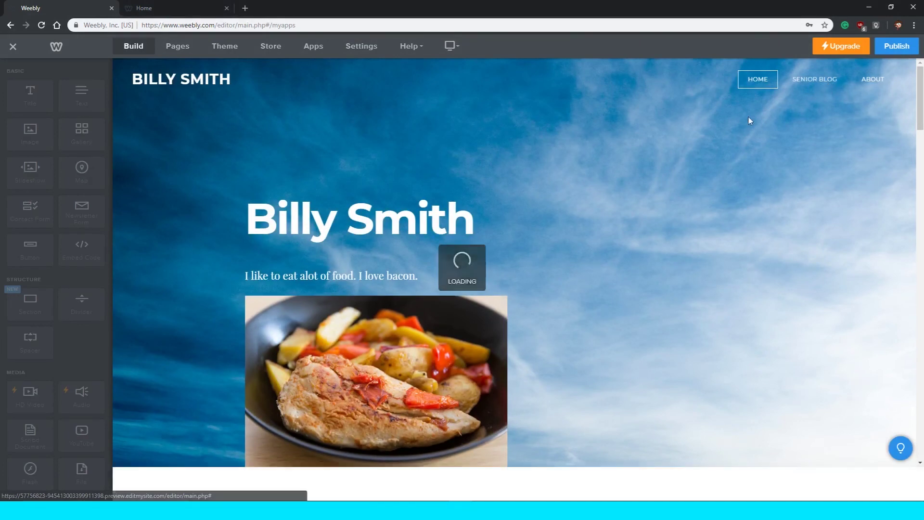
pyautogui.scroll(-2, 551, 183)
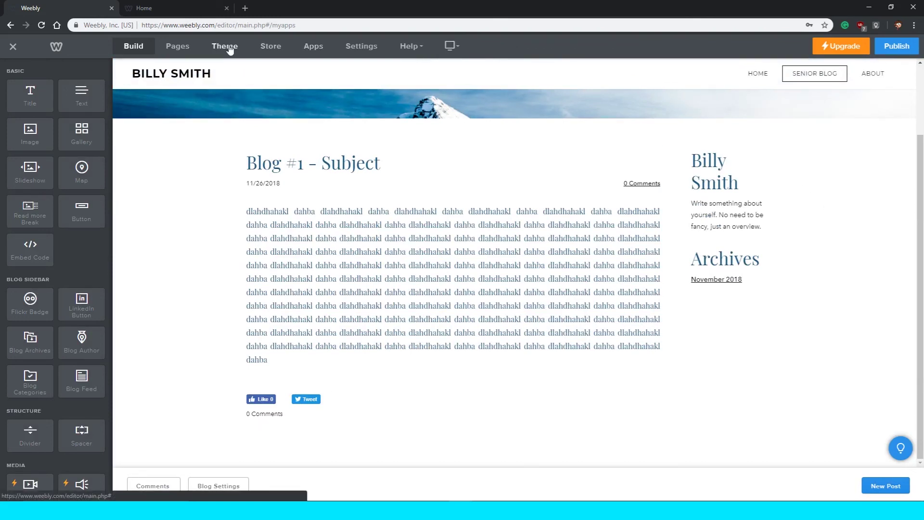
pyautogui.click(185, 49)
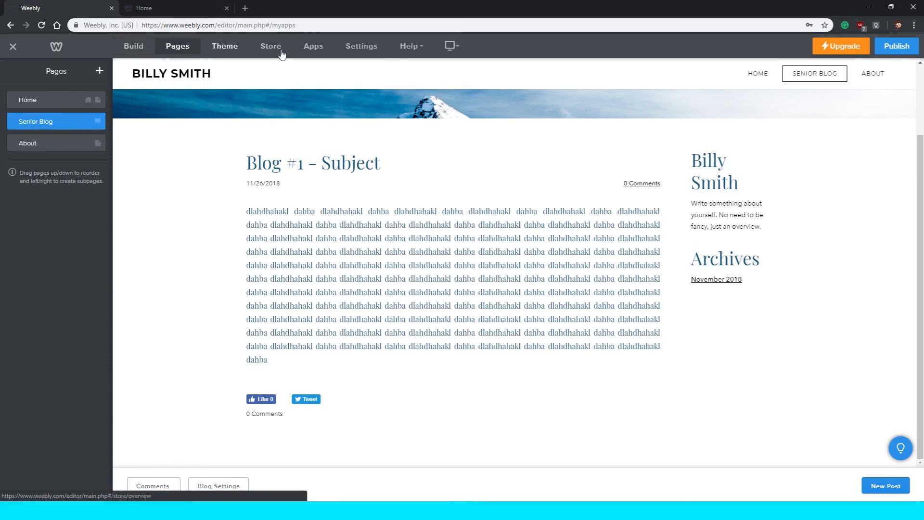
pyautogui.click(368, 50)
pyautogui.click(40, 214)
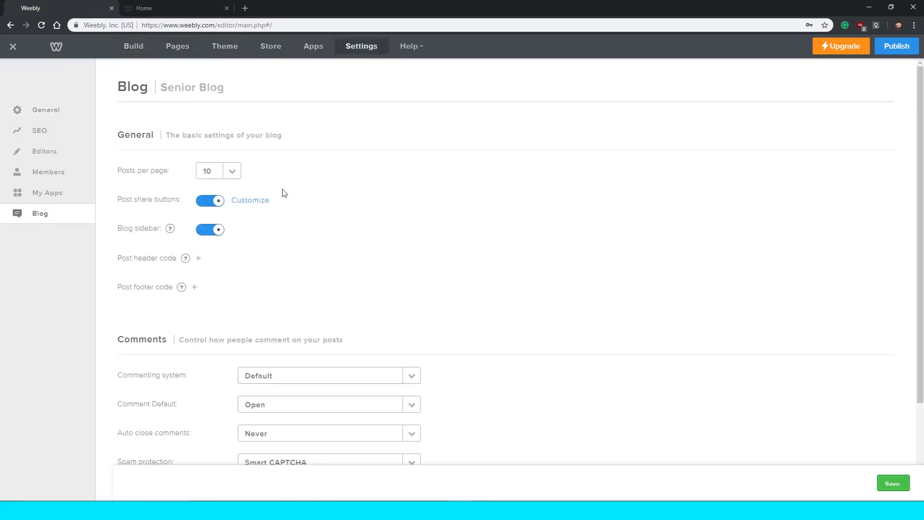
# Turn off post share buttons, make comments Closed by default, and publish the site.
pyautogui.click(211, 204)
pyautogui.scroll(-2, 334, 286)
pyautogui.click(290, 309)
pyautogui.click(292, 348)
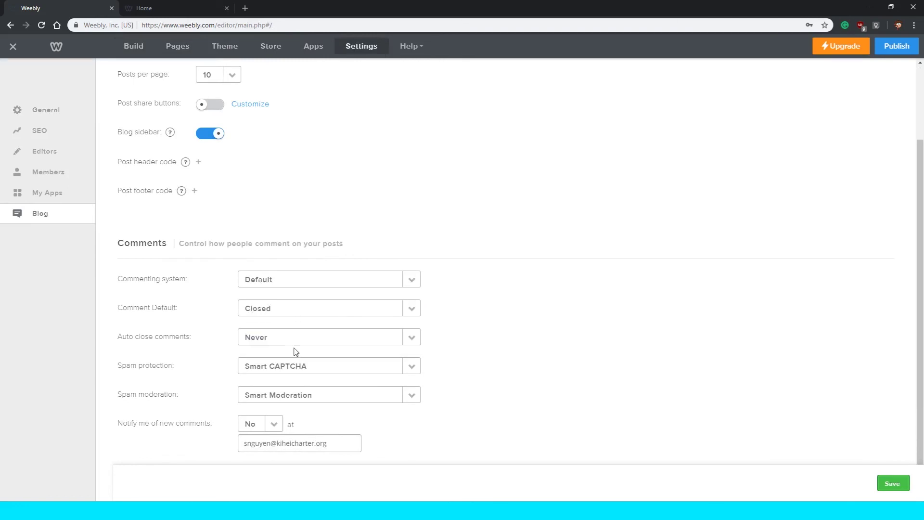
pyautogui.click(894, 54)
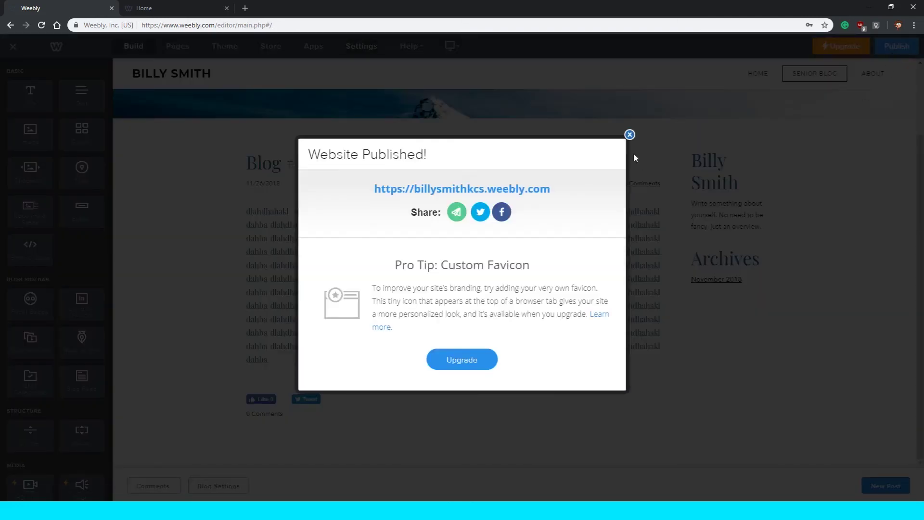
pyautogui.click(630, 135)
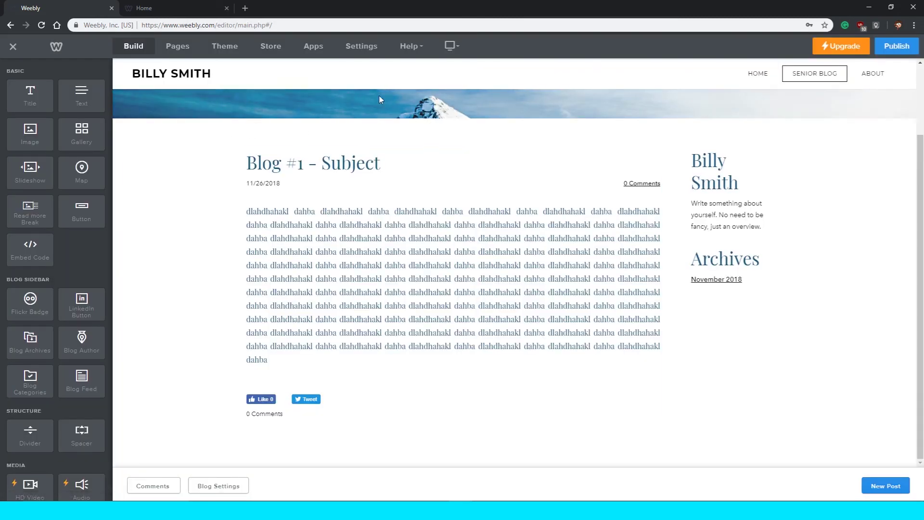
# Reopen blog settings, disable share buttons, keep Default commenting with comments Closed, and save.
pyautogui.click(361, 47)
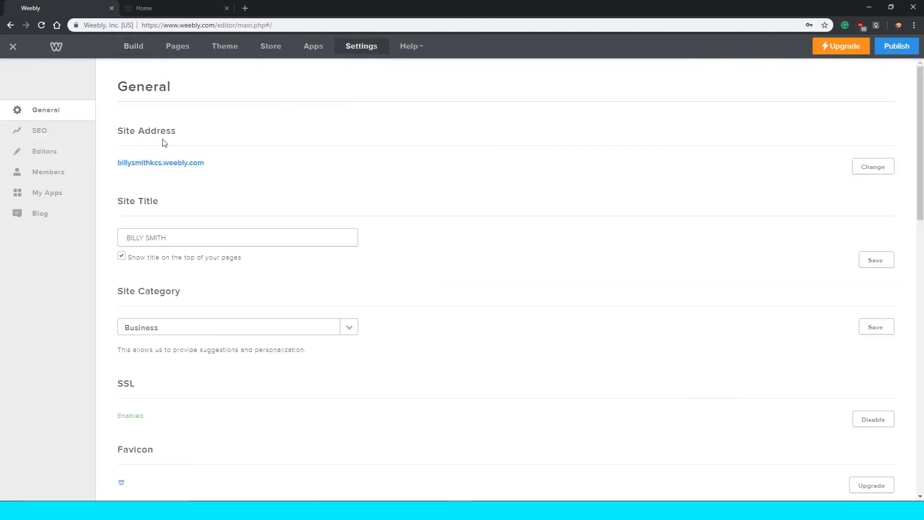
pyautogui.click(61, 214)
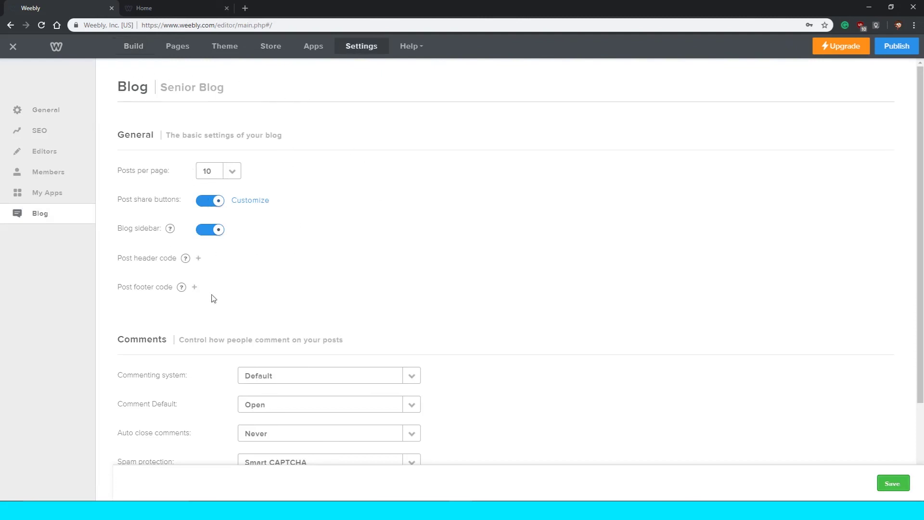
pyautogui.click(208, 201)
pyautogui.scroll(-3, 261, 288)
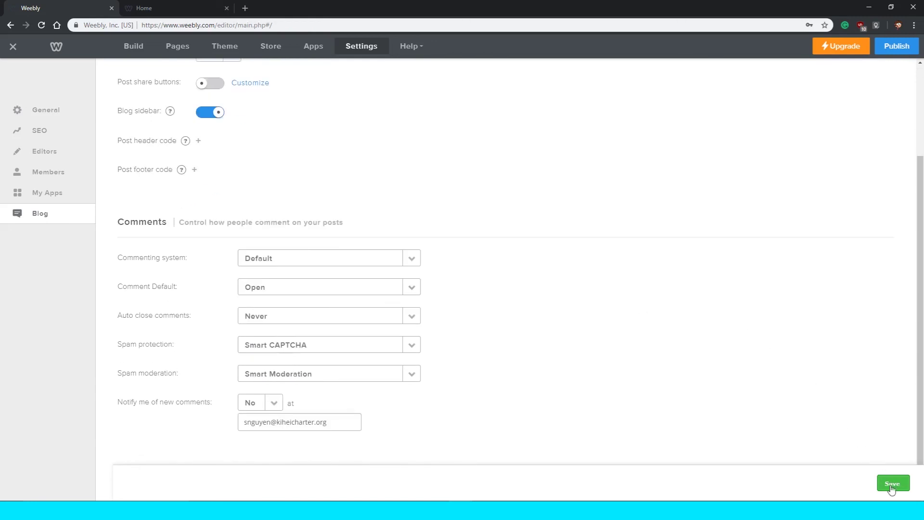
pyautogui.click(305, 266)
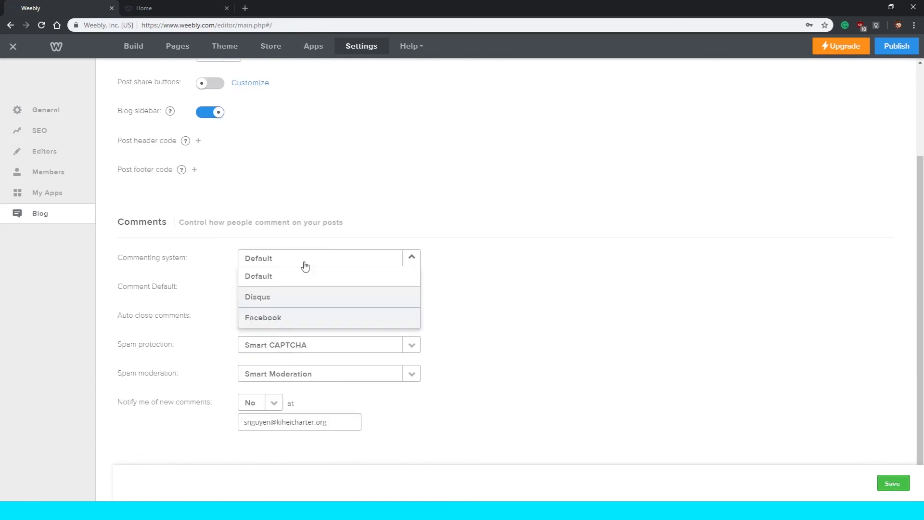
pyautogui.click(302, 274)
pyautogui.click(299, 286)
pyautogui.click(299, 326)
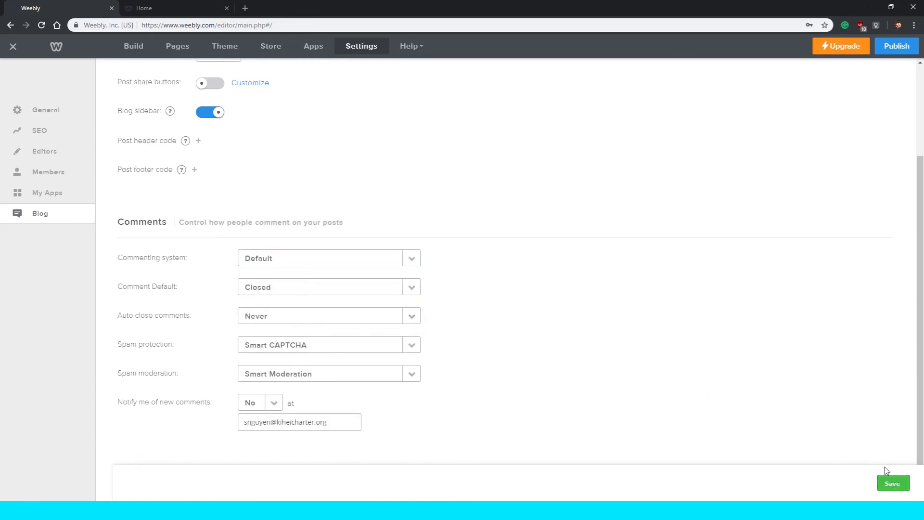
pyautogui.click(882, 486)
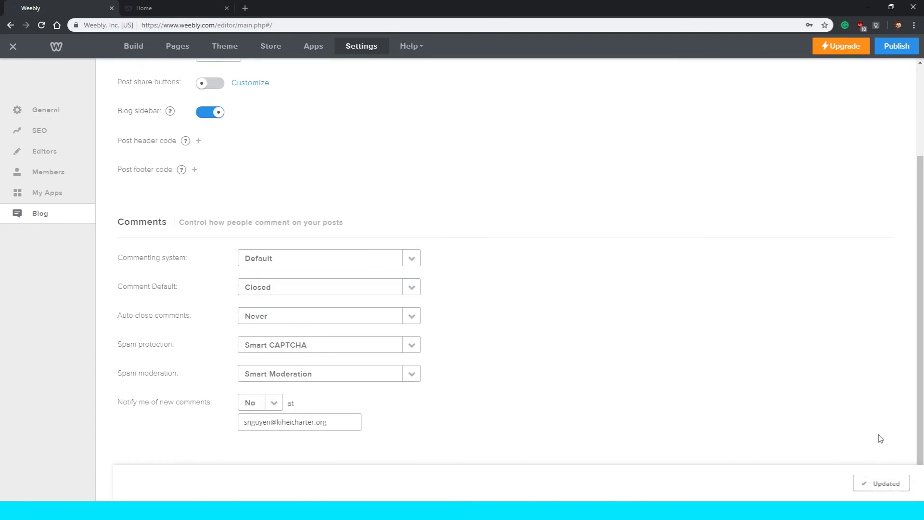
pyautogui.scroll(3, 475, 217)
pyautogui.click(135, 47)
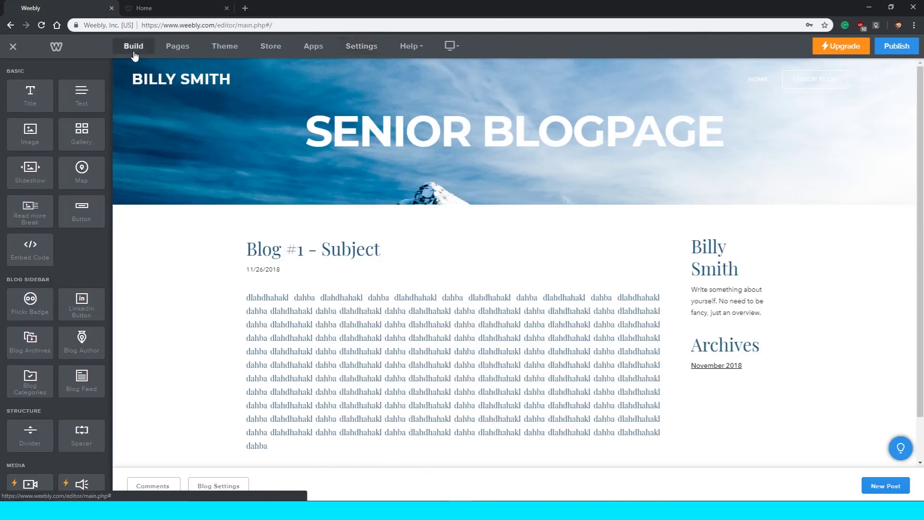
# Open the About page and select its 'We are Highpeak' heading.
pyautogui.scroll(-1, 289, 192)
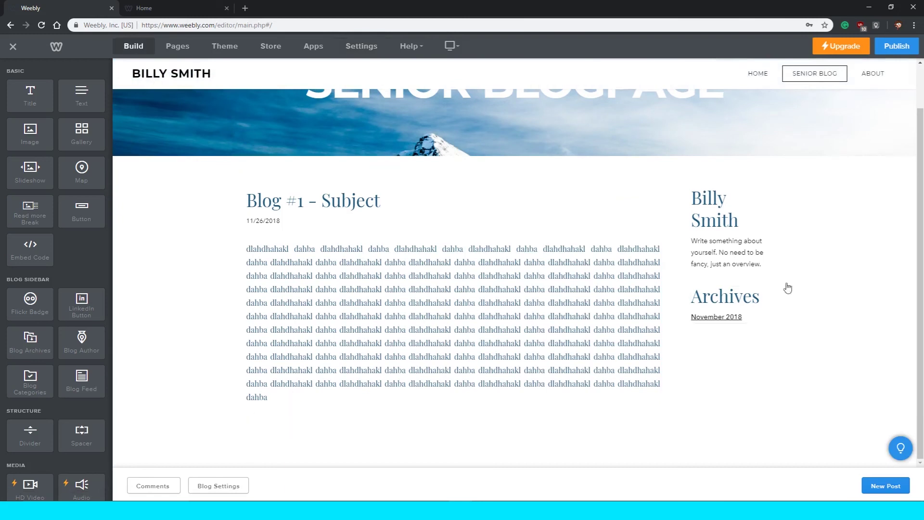
pyautogui.click(868, 76)
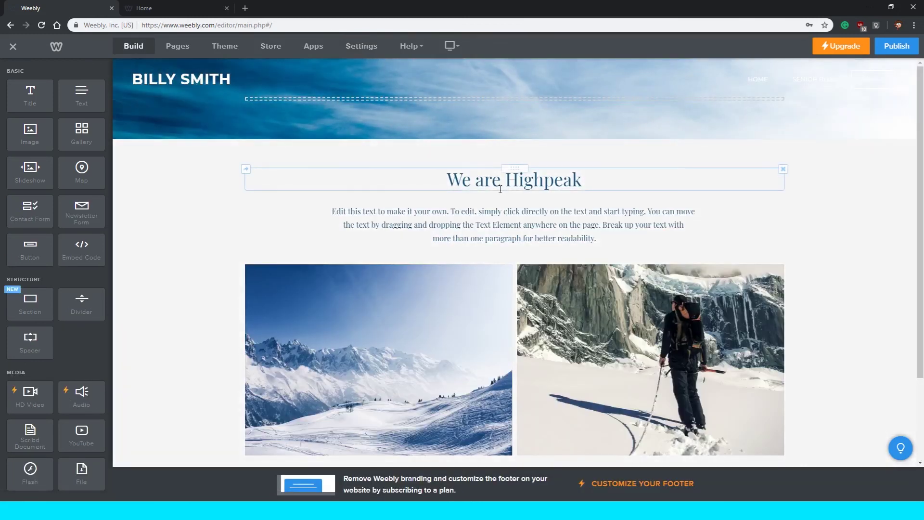
pyautogui.tripleClick(500, 189)
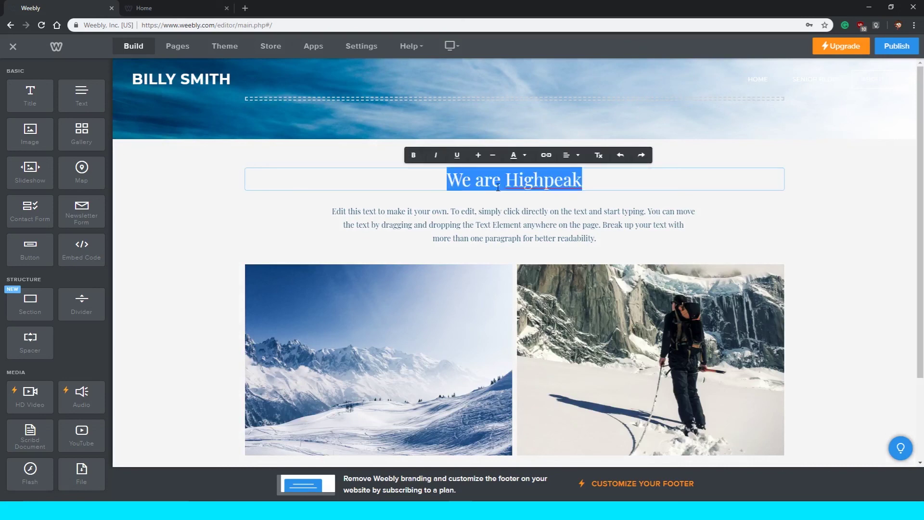
pyautogui.scroll(-2, 497, 188)
pyautogui.scroll(2, 500, 195)
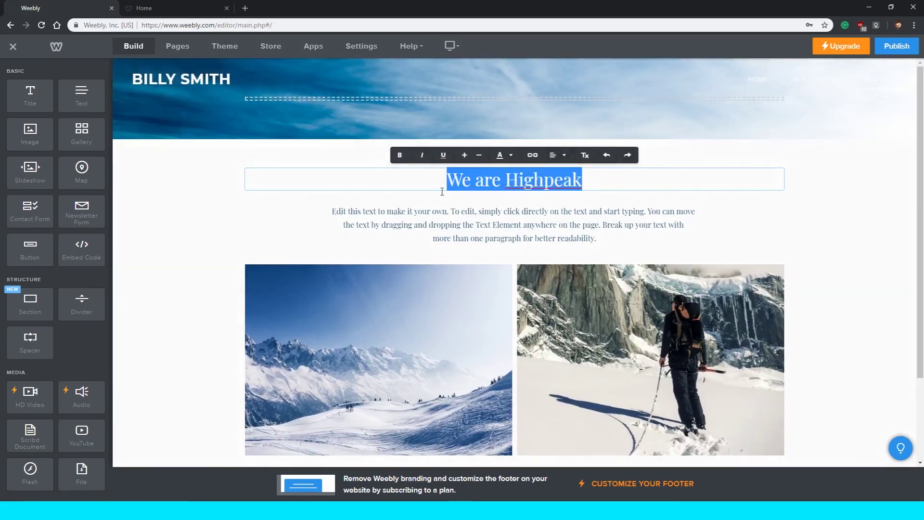
pyautogui.click(262, 101)
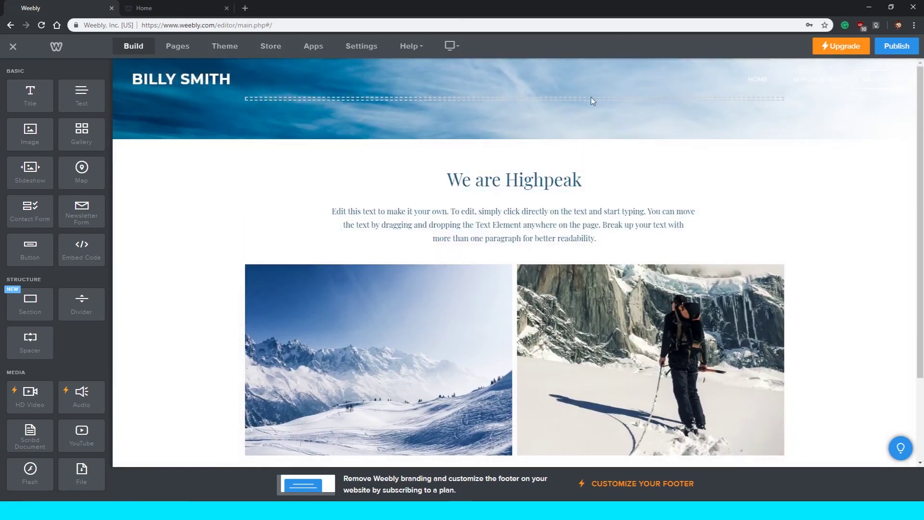
pyautogui.scroll(-2, 548, 182)
pyautogui.scroll(2, 482, 179)
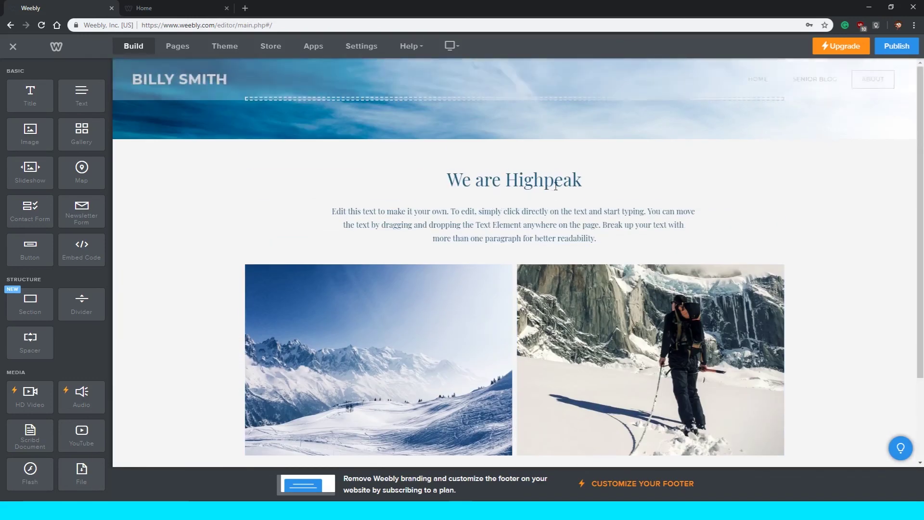
# Replace the heading text with 'HI! My name is Billy!'.
pyautogui.tripleClick(481, 179)
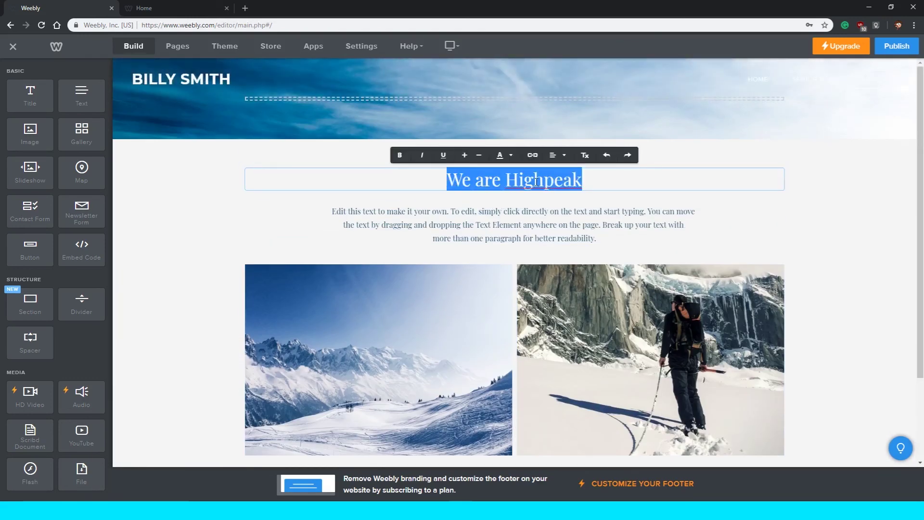
pyautogui.press('BackSpace')
pyautogui.write('HI! my')
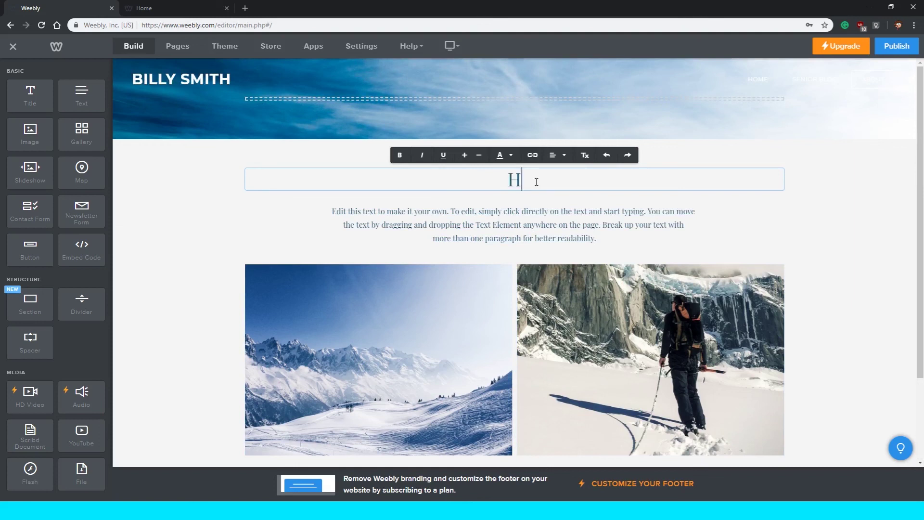
pyautogui.press('BackSpace')
pyautogui.press('BackSpace')
pyautogui.write('My name is b')
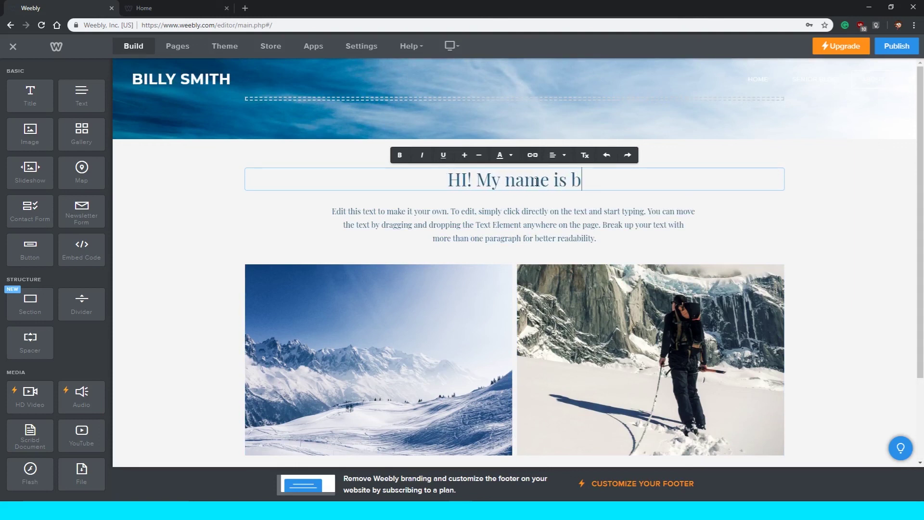
pyautogui.write('illy!')
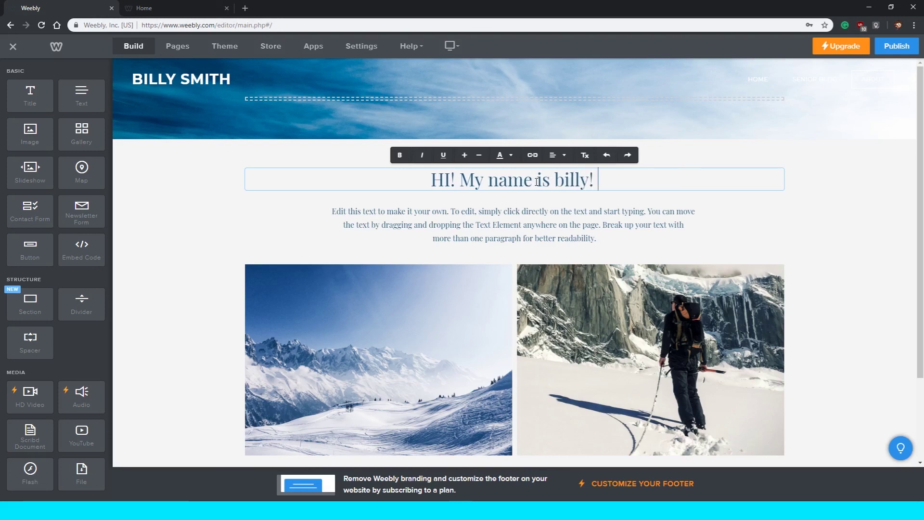
pyautogui.press('BackSpace')
pyautogui.write('B')
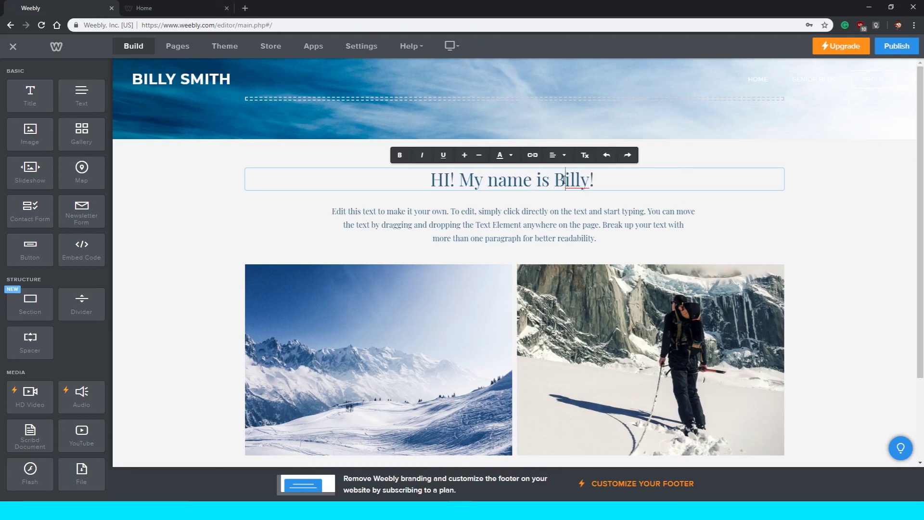
pyautogui.moveTo(427, 182); pyautogui.dragTo(622, 179)
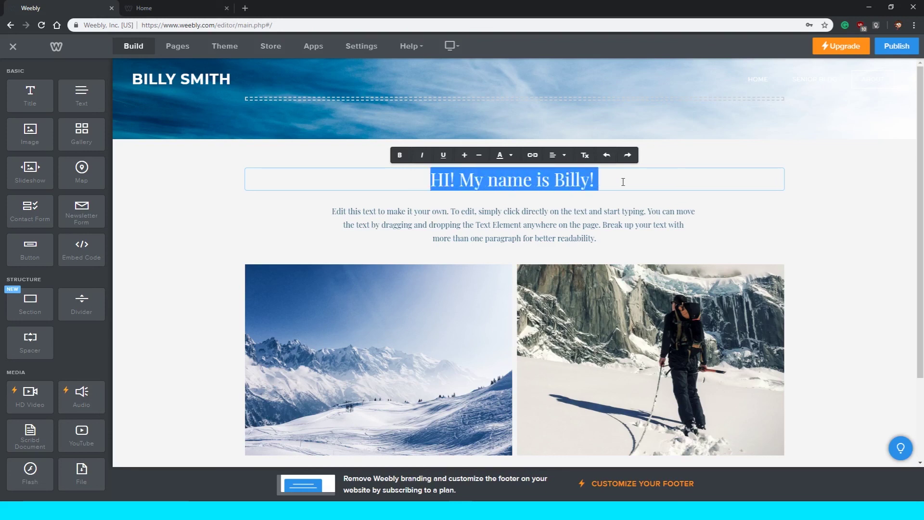
pyautogui.click(622, 182)
pyautogui.click(558, 231)
# Select various lines of the placeholder body paragraph on the About page.
pyautogui.tripleClick(540, 230)
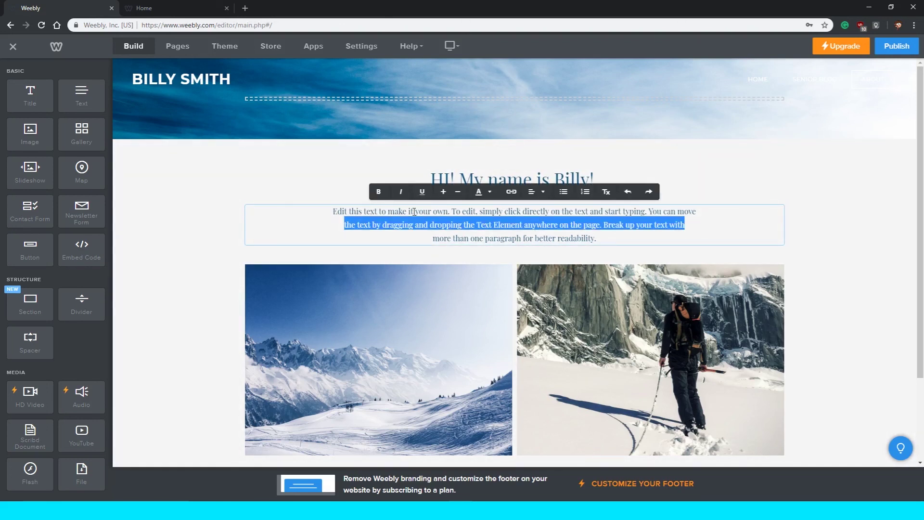
pyautogui.moveTo(334, 212); pyautogui.dragTo(688, 226)
pyautogui.click(432, 216)
pyautogui.click(628, 233)
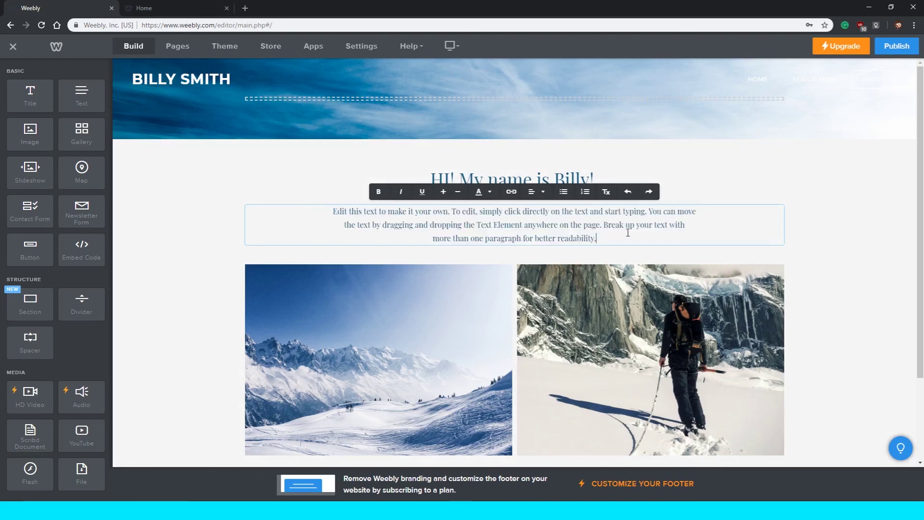
pyautogui.scroll(-2, 504, 220)
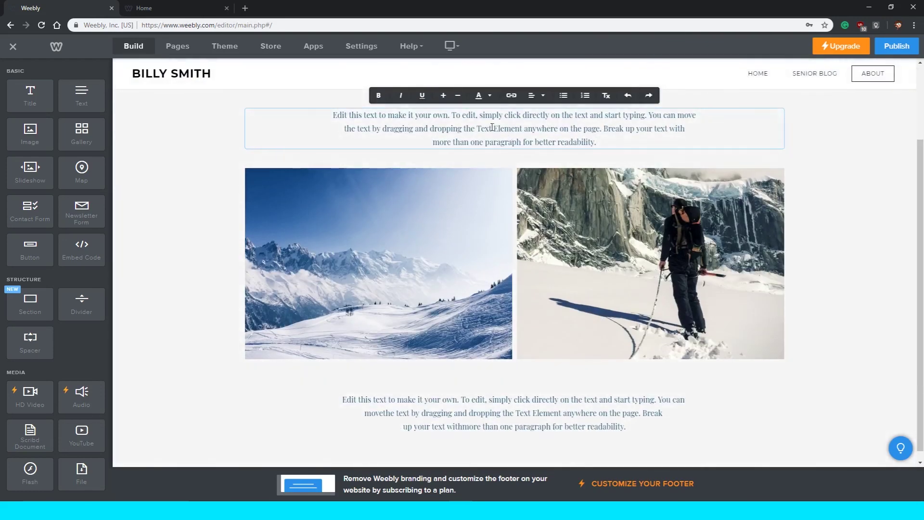
pyautogui.moveTo(609, 128); pyautogui.dragTo(669, 129)
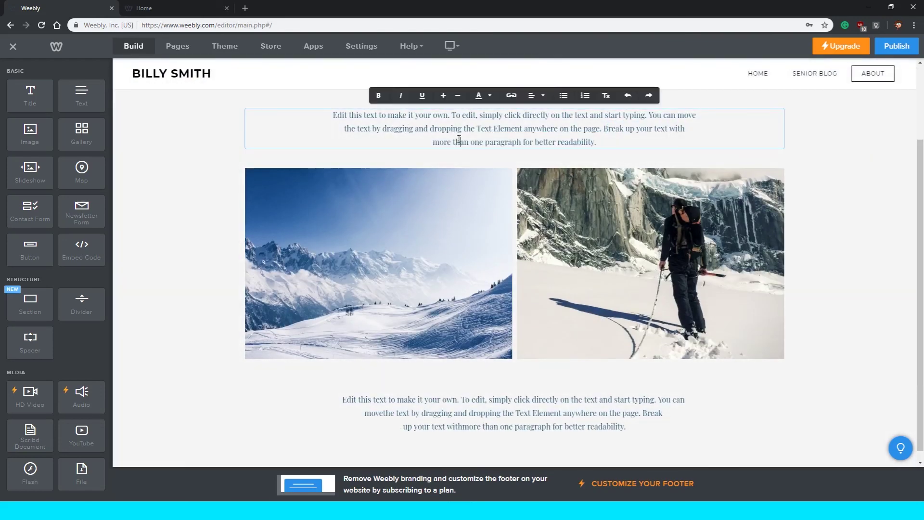
pyautogui.tripleClick(459, 140)
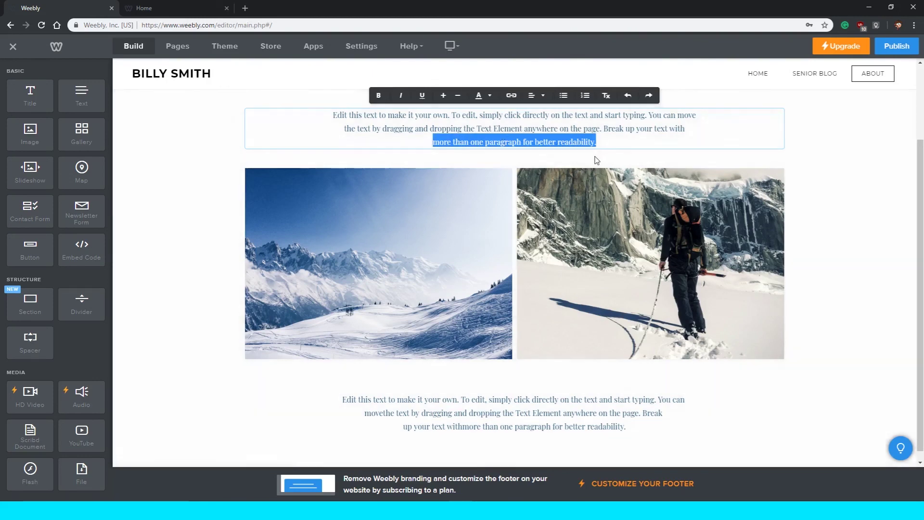
# Delete the climber photo and start replacing the mountain image.
pyautogui.click(467, 254)
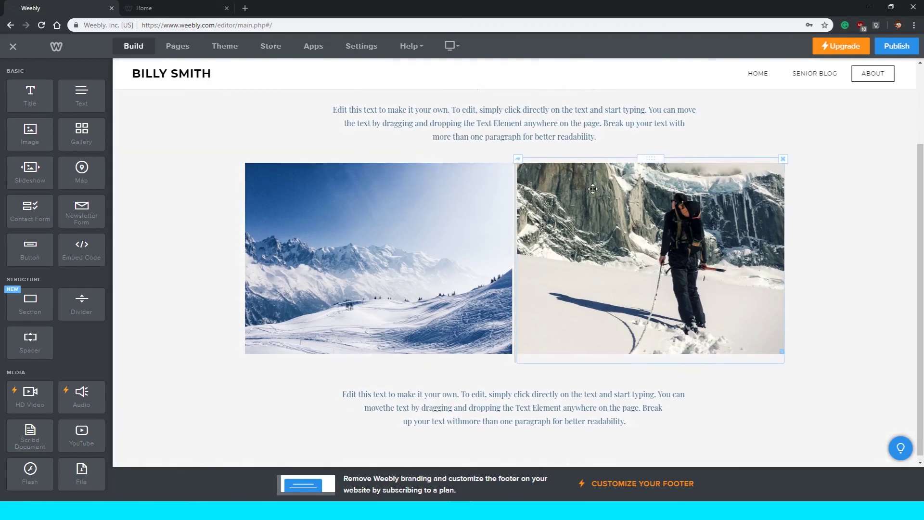
pyautogui.hotkey('ctrl', 'z')
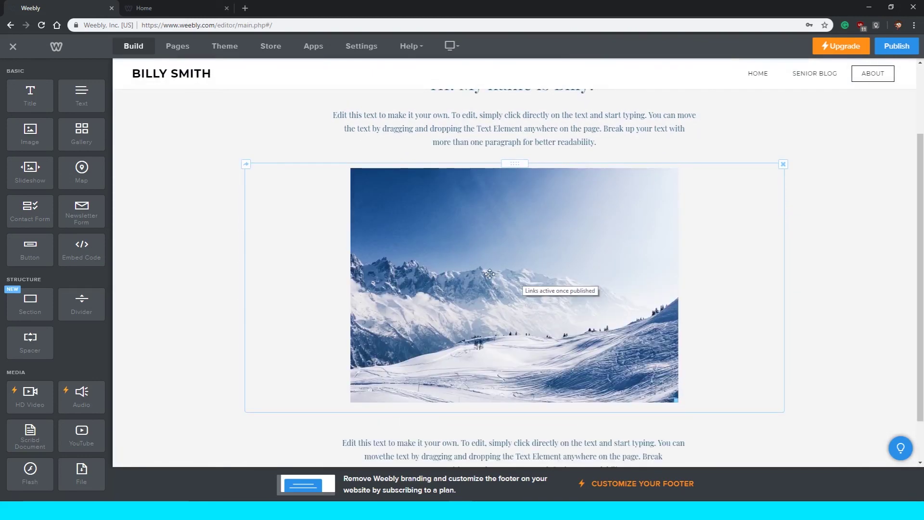
pyautogui.click(489, 274)
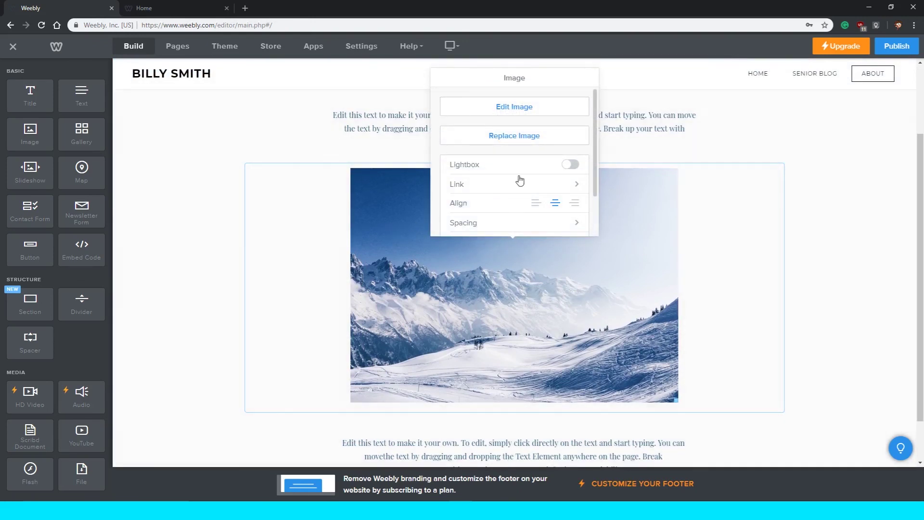
pyautogui.click(540, 139)
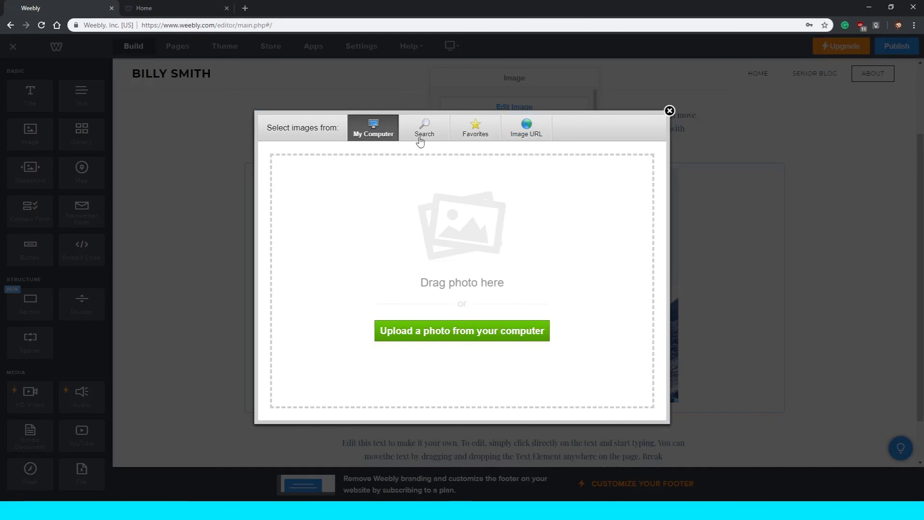
# Browse the search, upload and web-address image sources, then close without replacing.
pyautogui.click(423, 133)
pyautogui.click(380, 135)
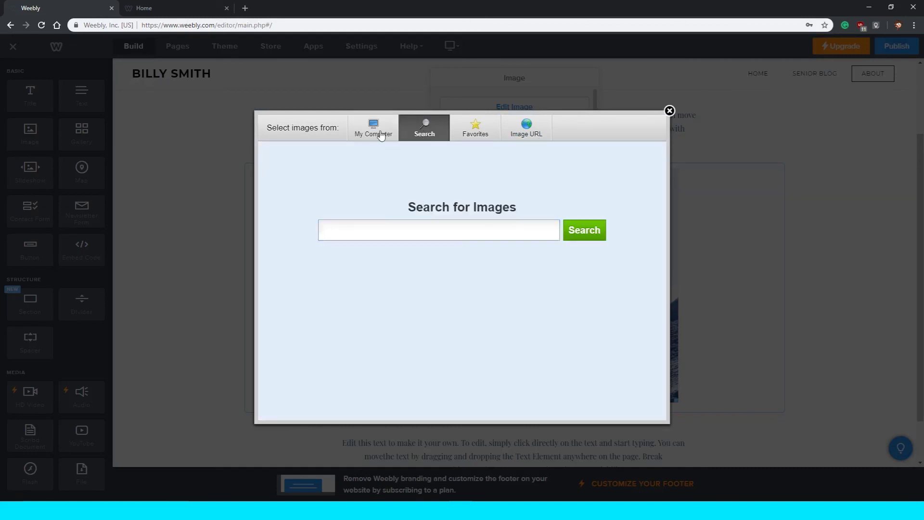
pyautogui.click(443, 131)
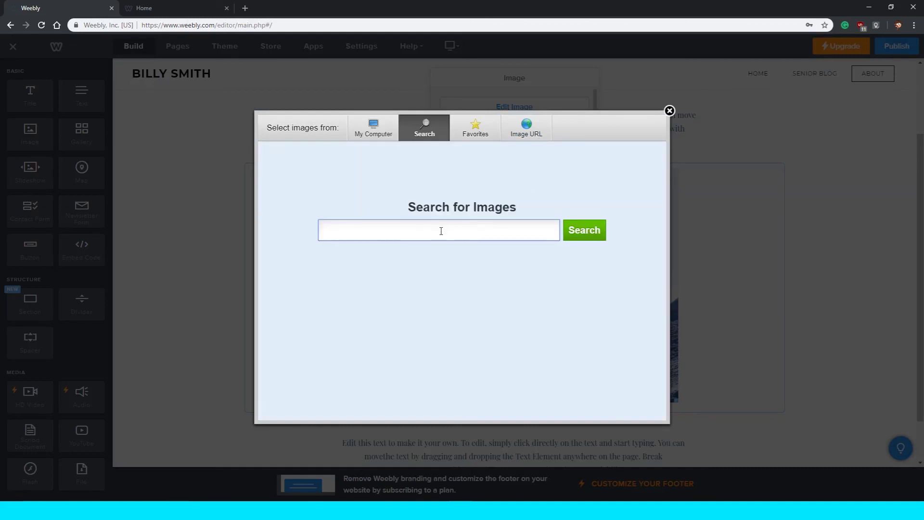
pyautogui.click(529, 134)
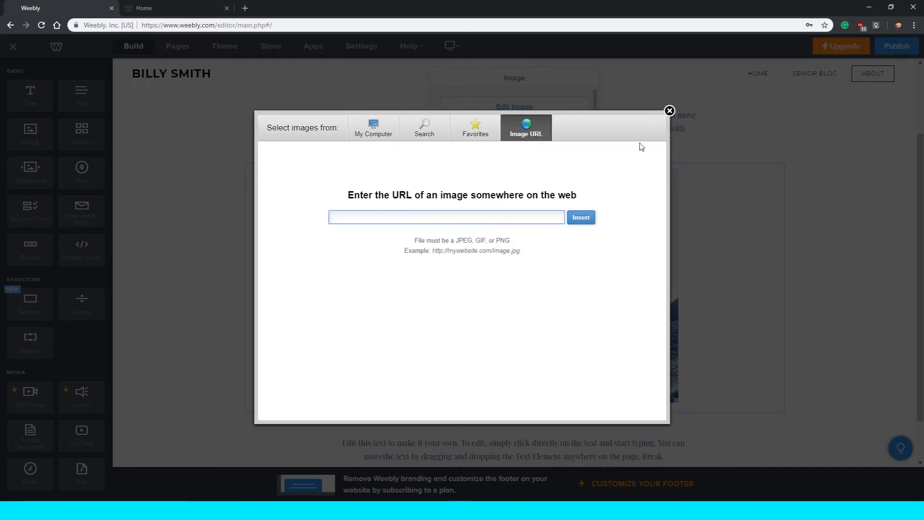
pyautogui.click(669, 111)
pyautogui.click(233, 194)
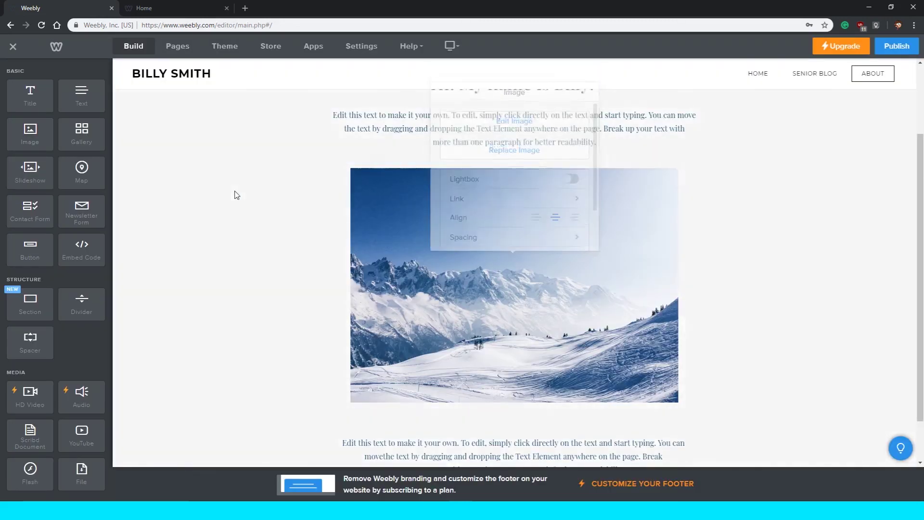
# Preview the Senior Blog and Home pages from the Pages list, then return to Build.
pyautogui.scroll(-1, 233, 193)
pyautogui.scroll(3, 628, 217)
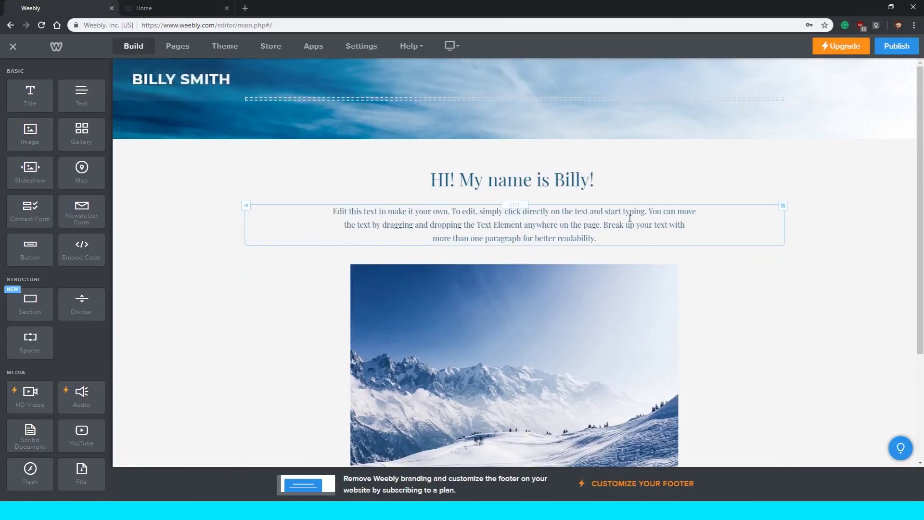
pyautogui.scroll(-3, 620, 216)
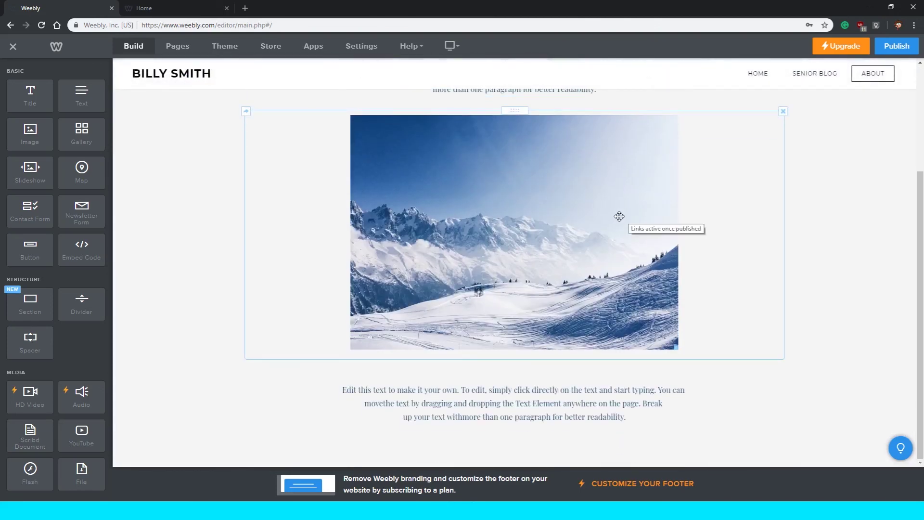
pyautogui.scroll(3, 855, 170)
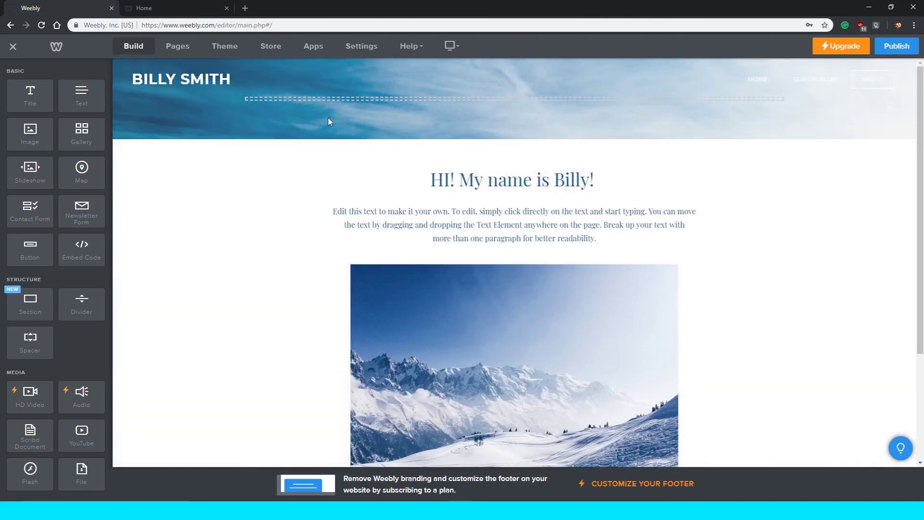
pyautogui.click(186, 50)
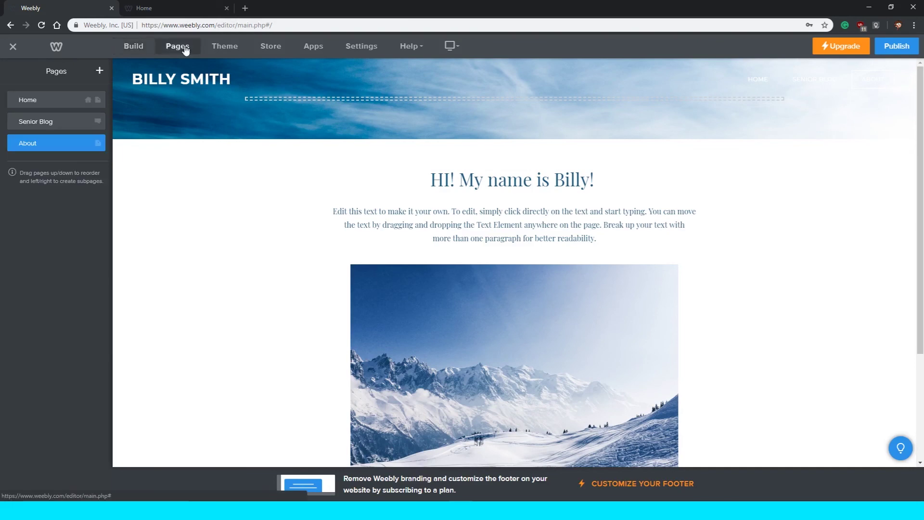
pyautogui.click(17, 121)
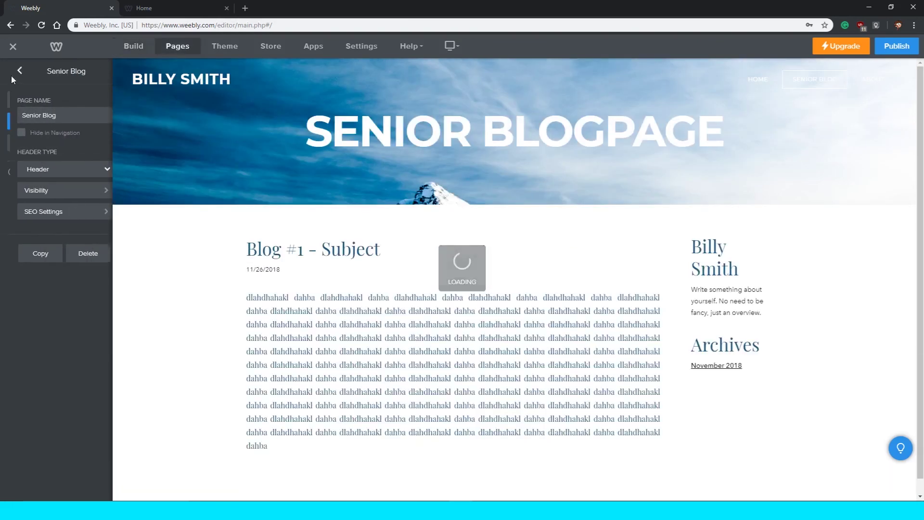
pyautogui.click(10, 73)
pyautogui.click(28, 99)
pyautogui.click(11, 68)
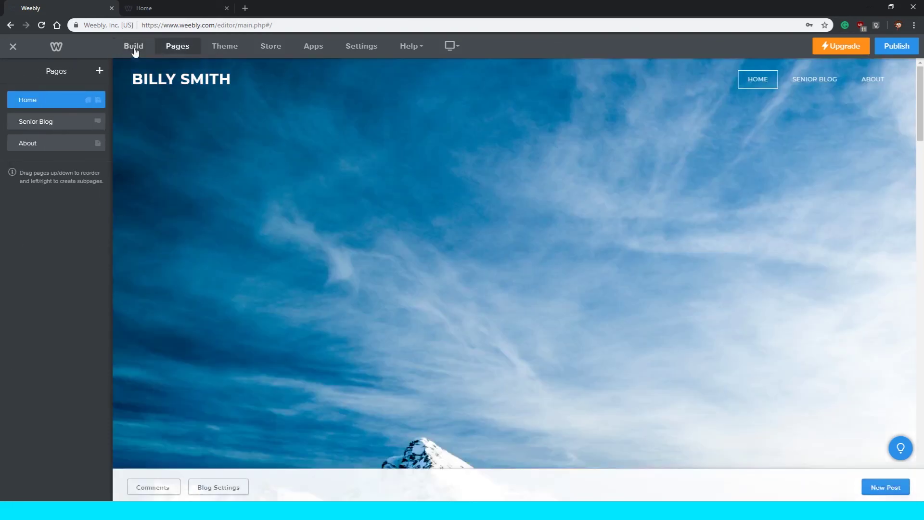
pyautogui.click(133, 46)
# Switch to the browser tab showing the published example student site.
pyautogui.scroll(-6, 34, 180)
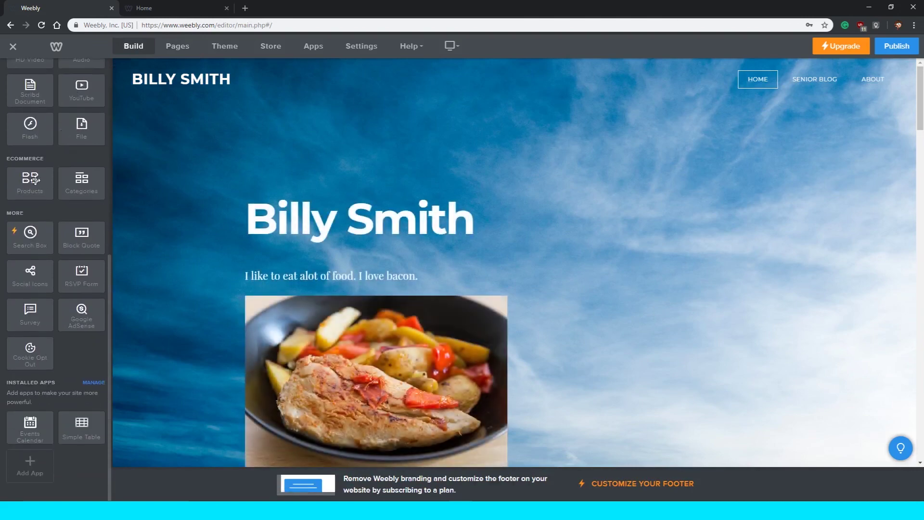
pyautogui.scroll(6, 88, 108)
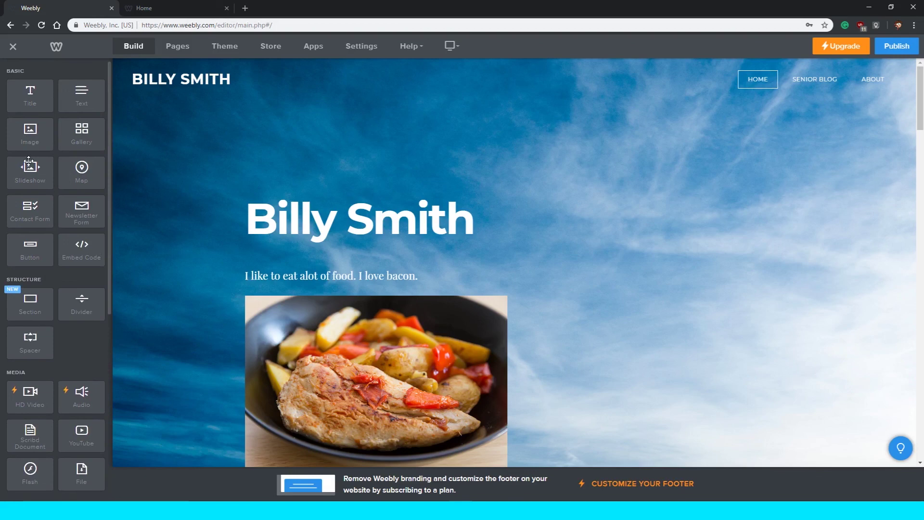
pyautogui.click(159, 6)
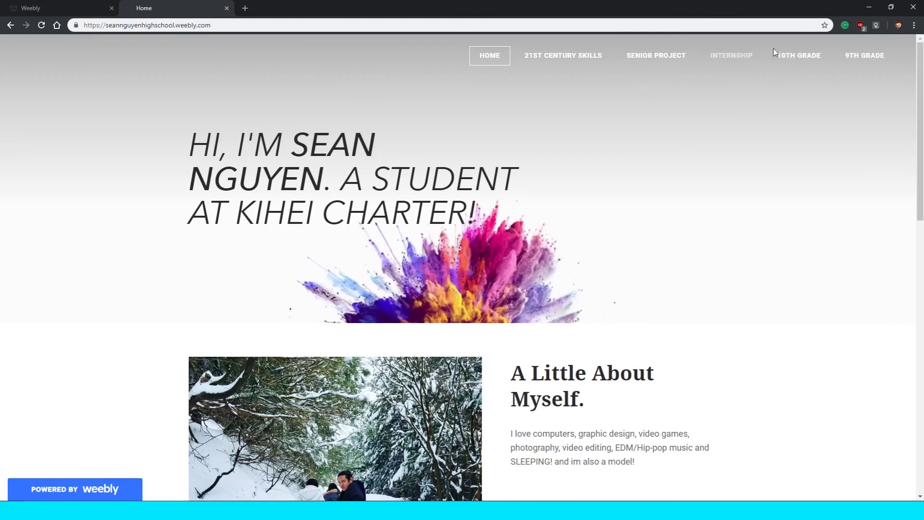
pyautogui.moveTo(804, 56)
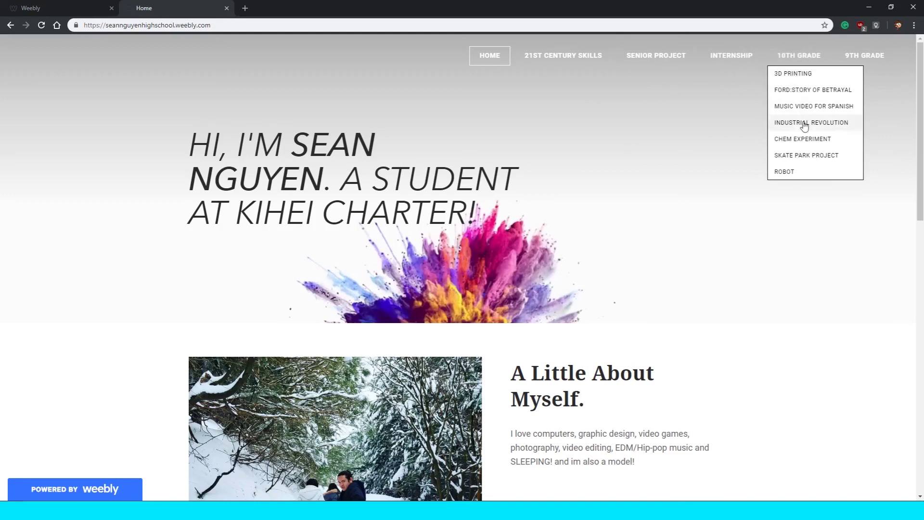
pyautogui.moveTo(857, 56)
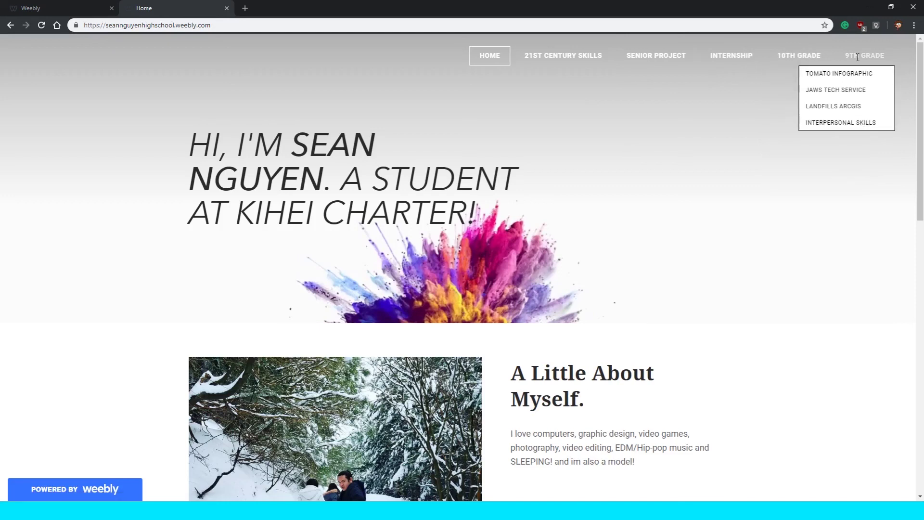